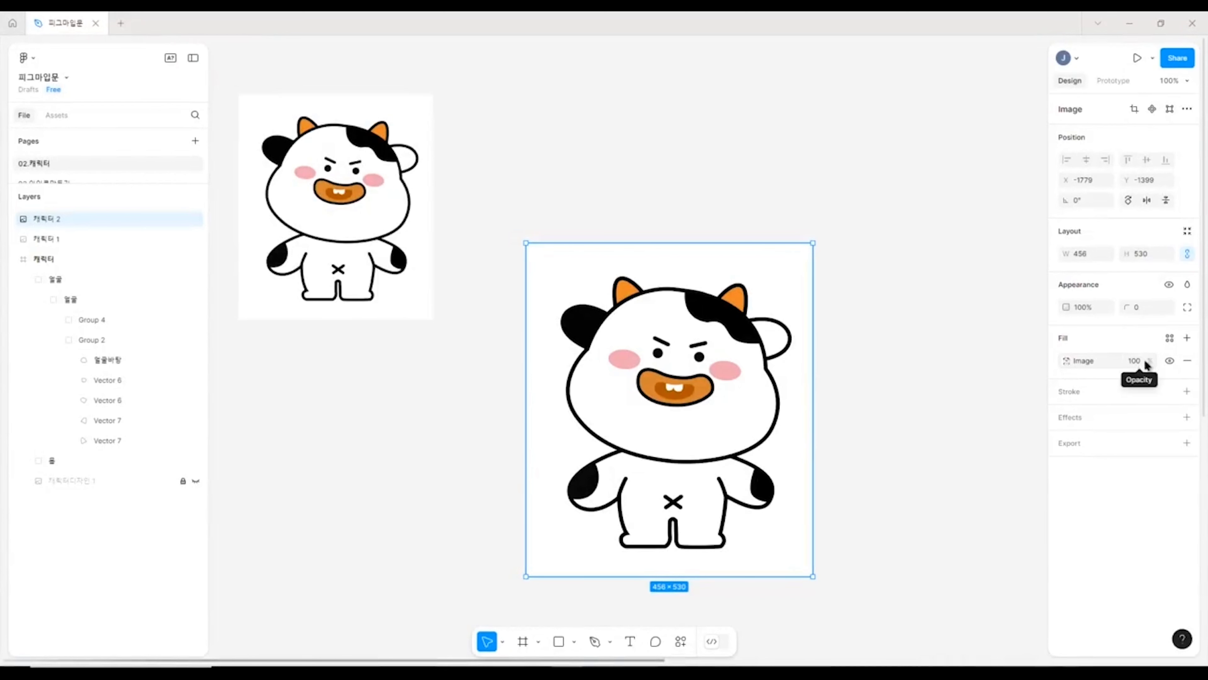
# - Set the larger cow character image's fill opacity to 40%
pyautogui.click(1140, 362)
pyautogui.write('40')
pyautogui.click(909, 385)
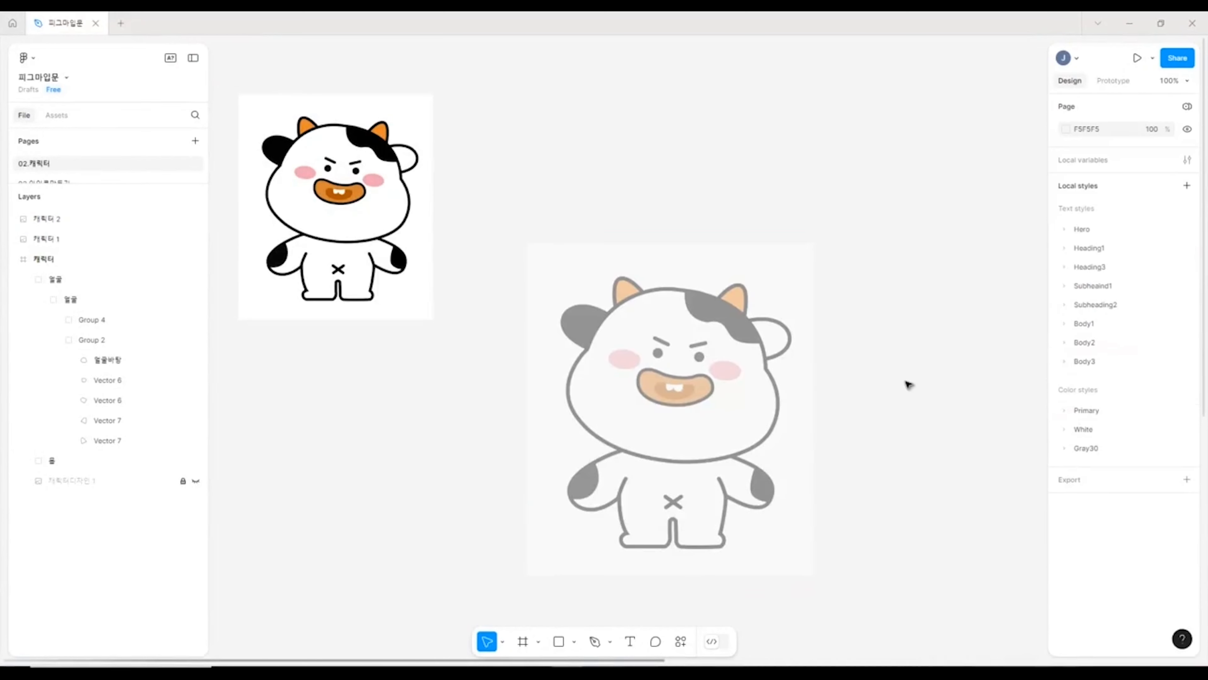
# - Lock the faded cow image and nest it inside a new frame of about 473 × 541
pyautogui.click(761, 404)
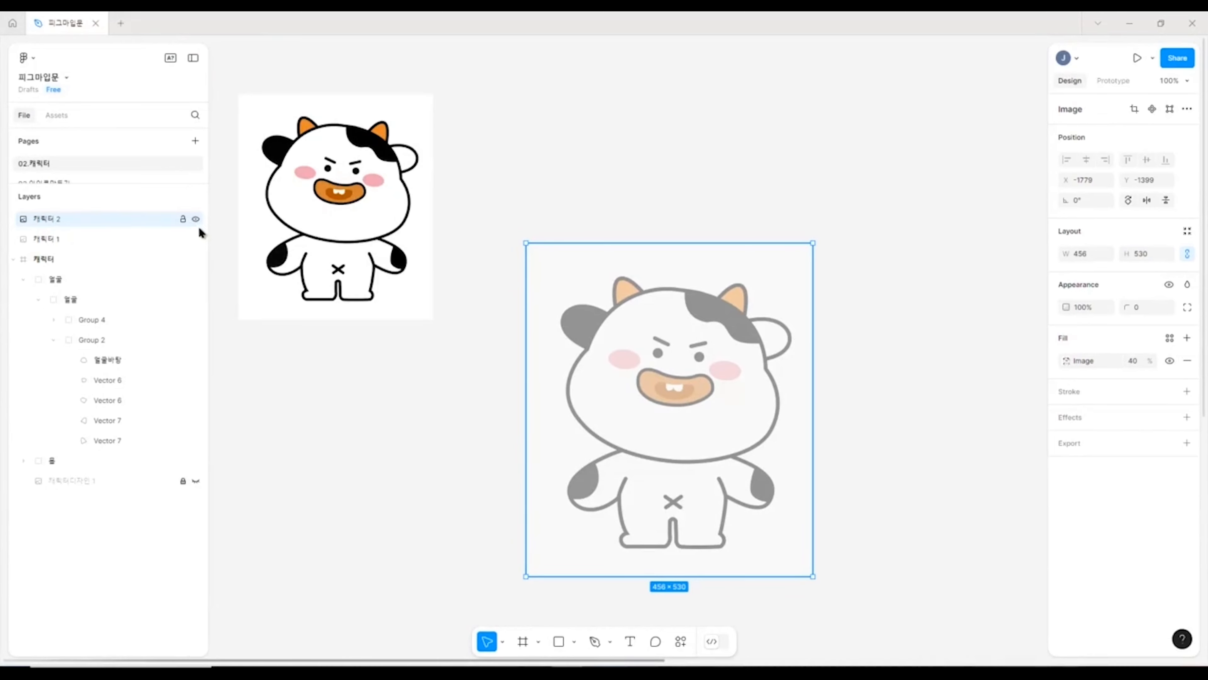
pyautogui.click(182, 219)
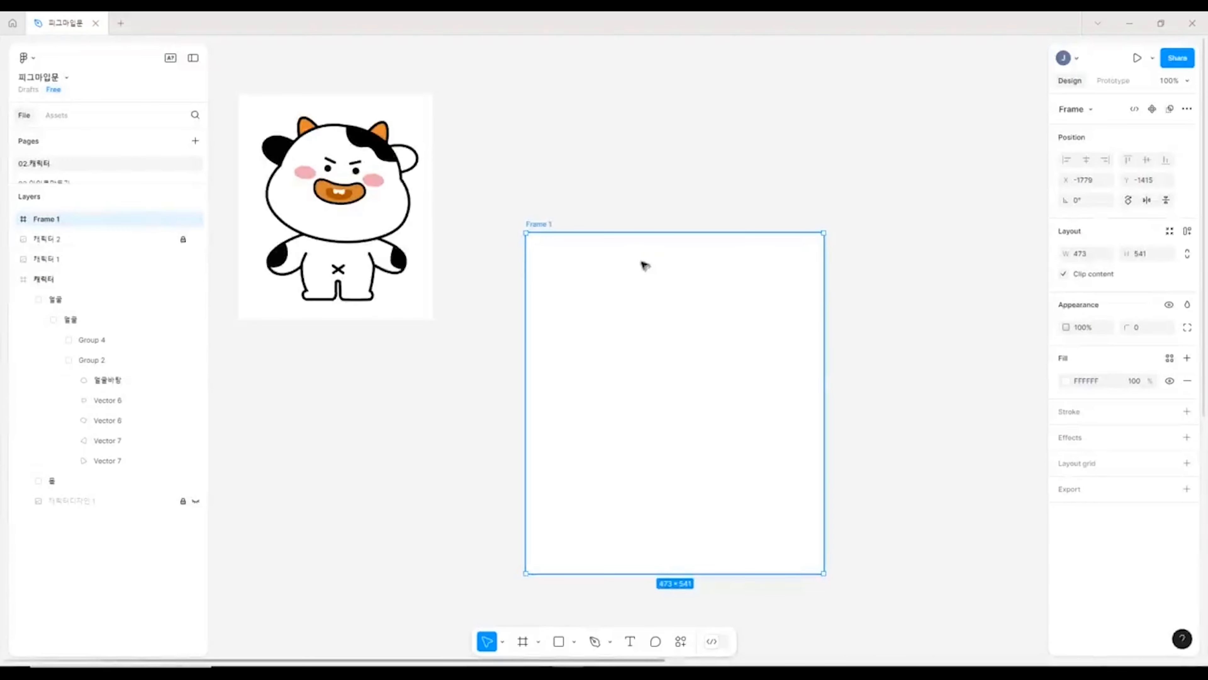
pyautogui.moveTo(88, 239); pyautogui.dragTo(93, 215)
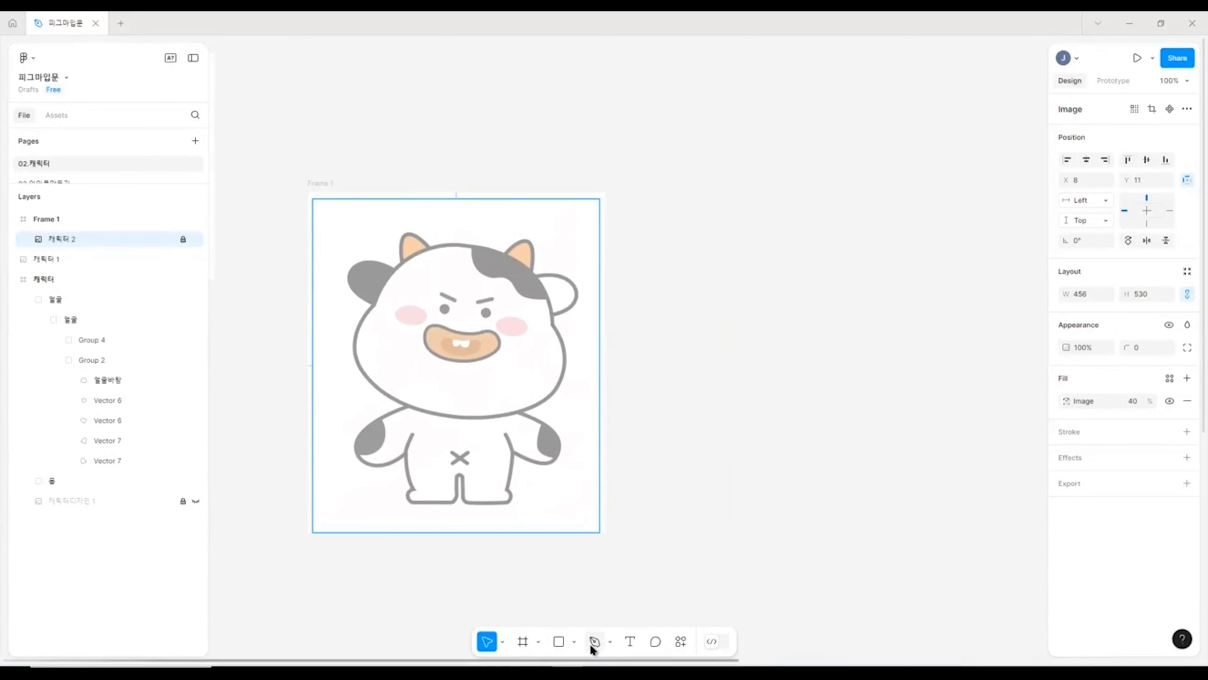
# - Trace the cow's left-hand eyebrow with a straight Pen line and set its stroke weight to 6
pyautogui.click(594, 642)
pyautogui.hotkey('ctrl', '+')
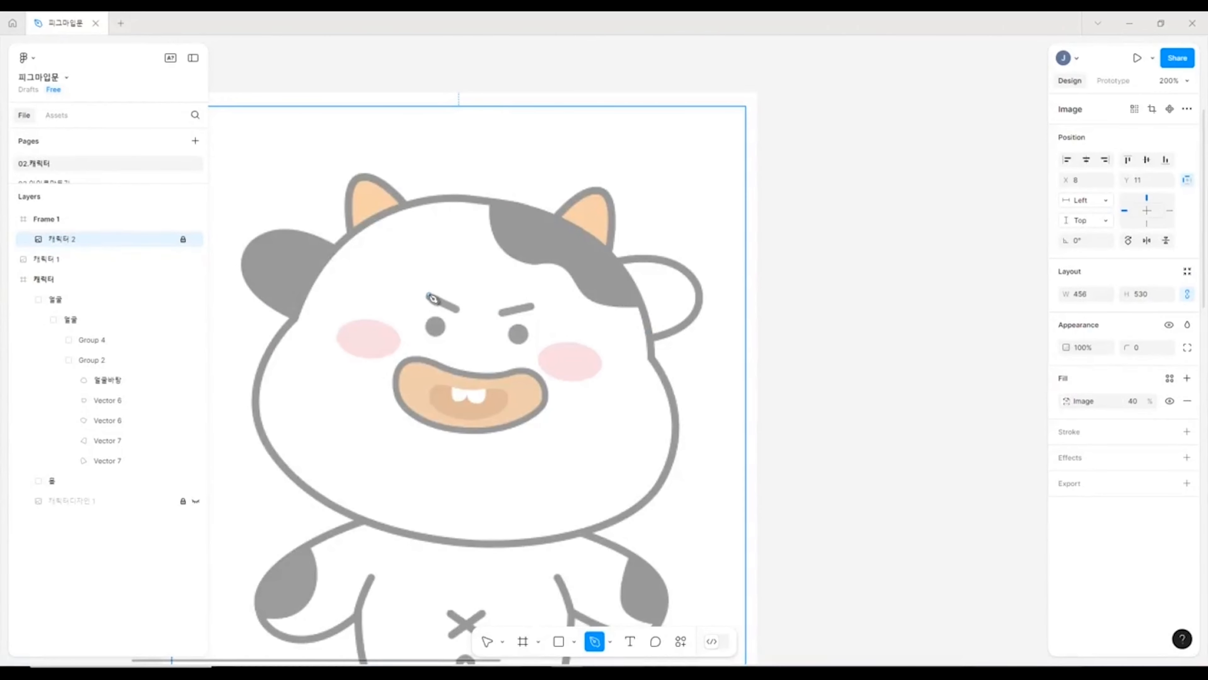
pyautogui.click(429, 295)
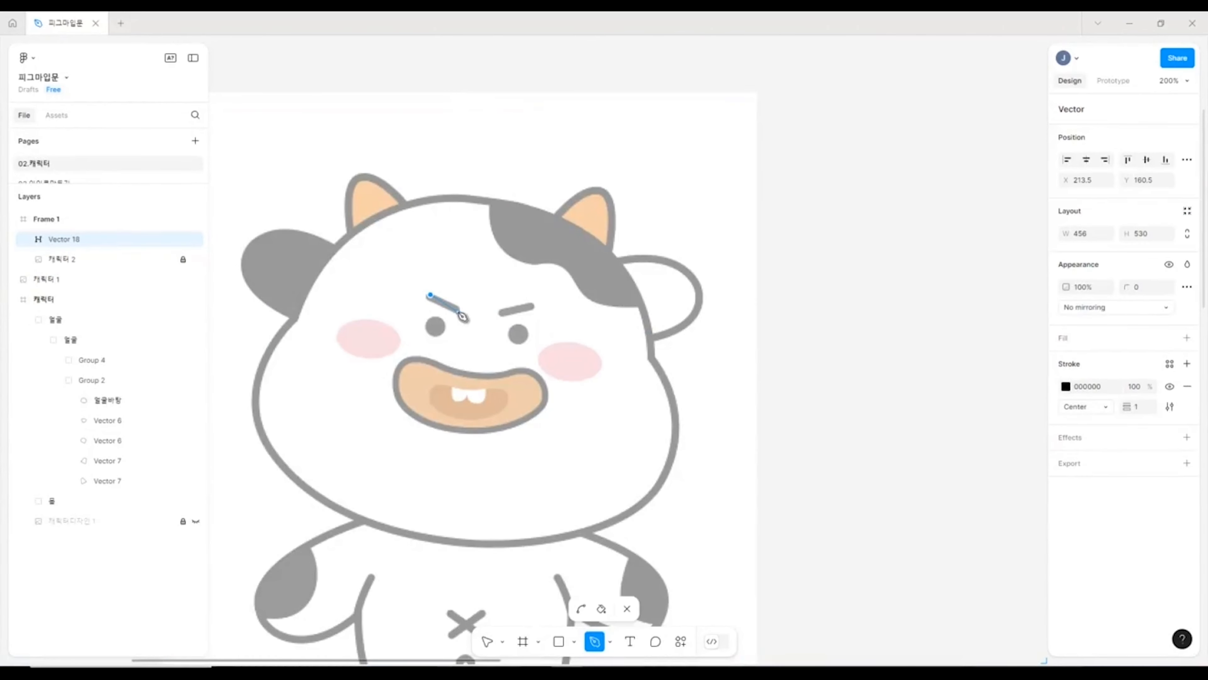
pyautogui.click(460, 311)
pyautogui.click(1140, 406)
pyautogui.write('6')
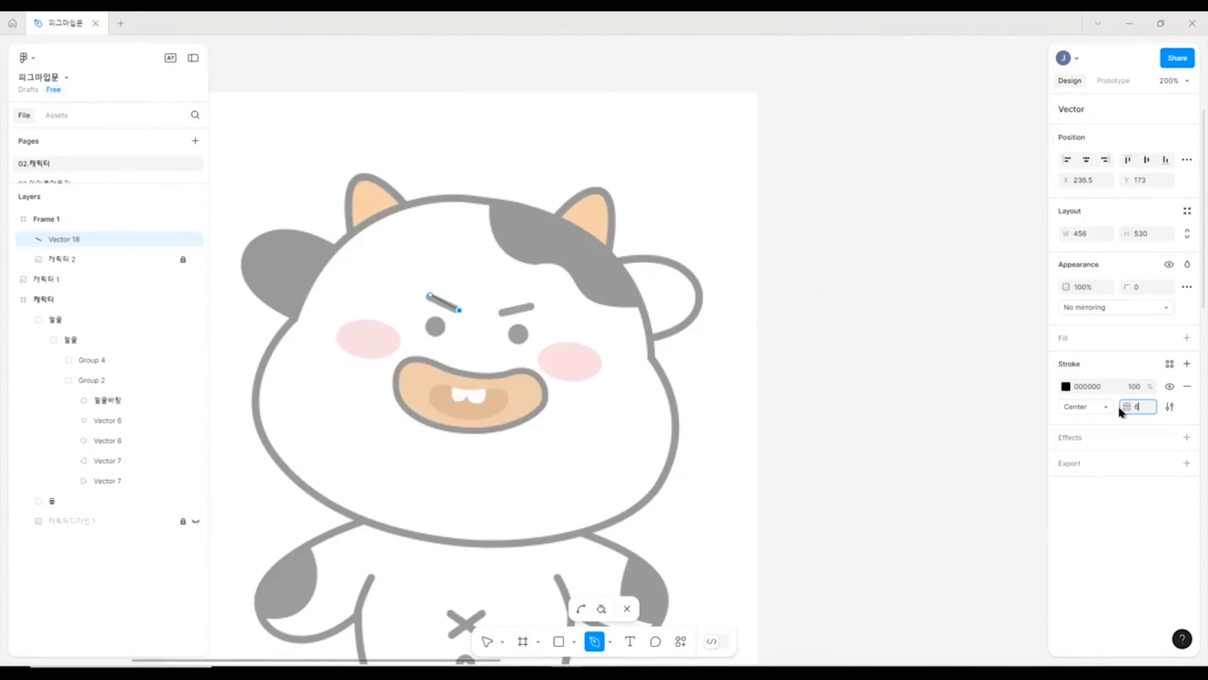
pyautogui.click(488, 643)
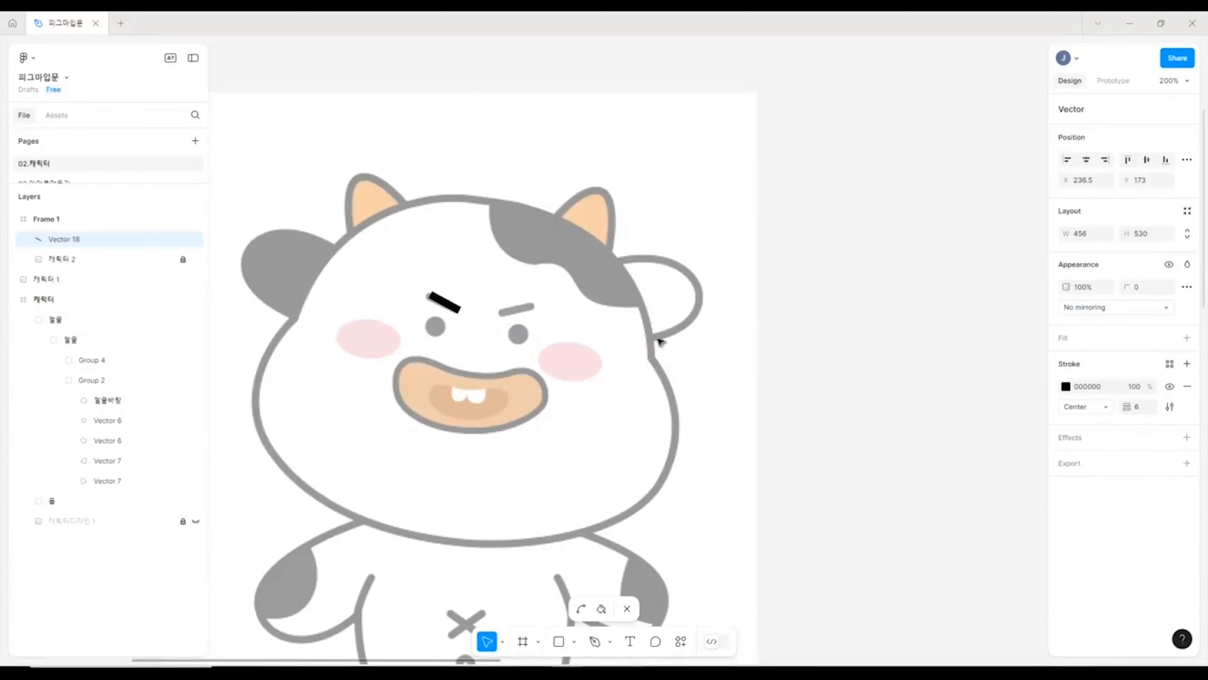
pyautogui.hotkey('ctrl', '+')
pyautogui.moveTo(343, 245); pyautogui.dragTo(399, 268)
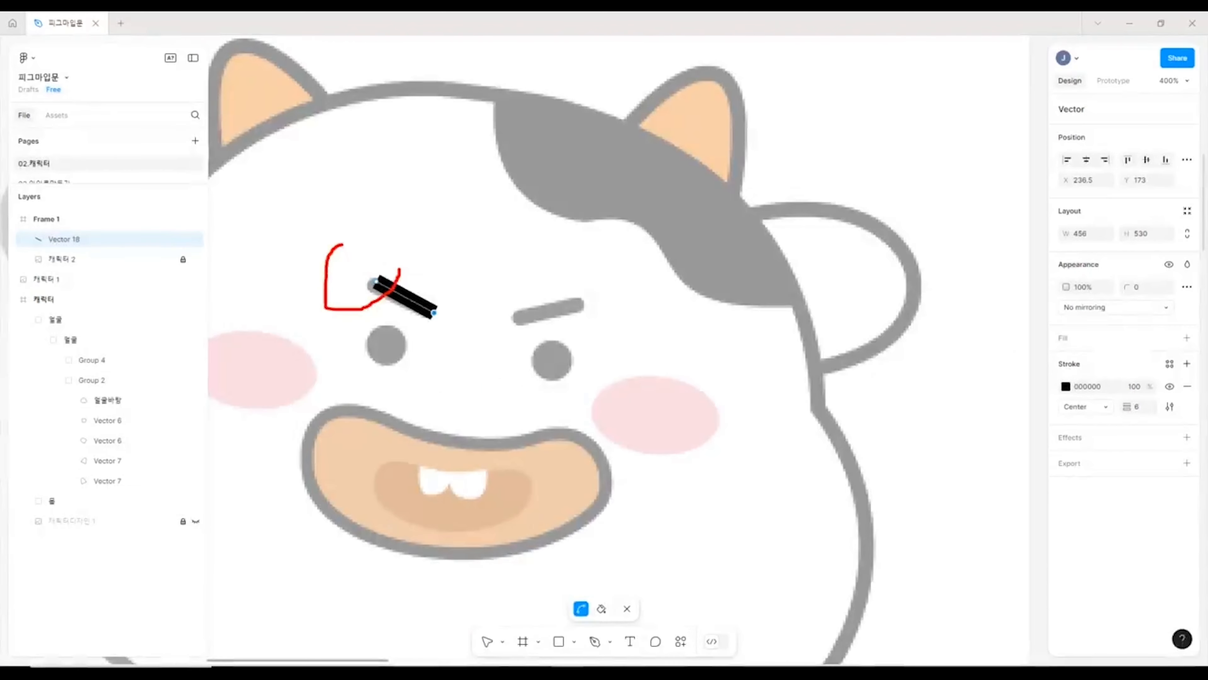
pyautogui.moveTo(442, 324); pyautogui.dragTo(446, 333)
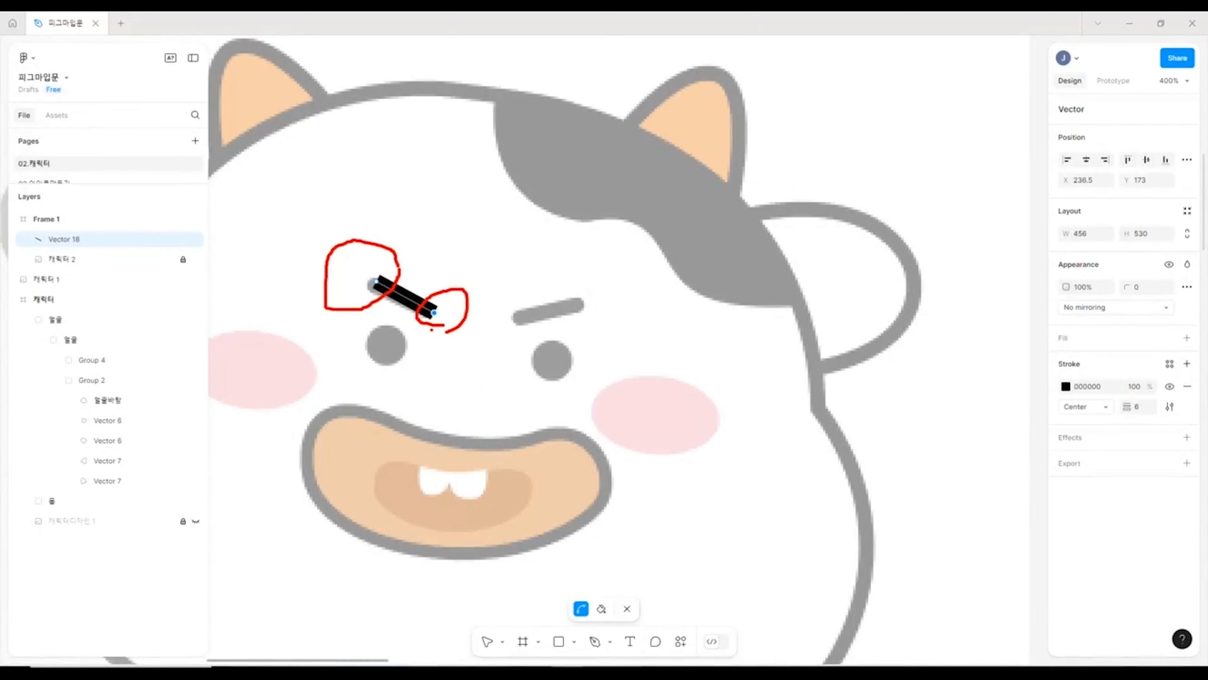
pyautogui.press('Escape')
# - Give the eyebrow line Round end points and move it slightly to match the eyebrow in the reference image
pyautogui.press('Escape')
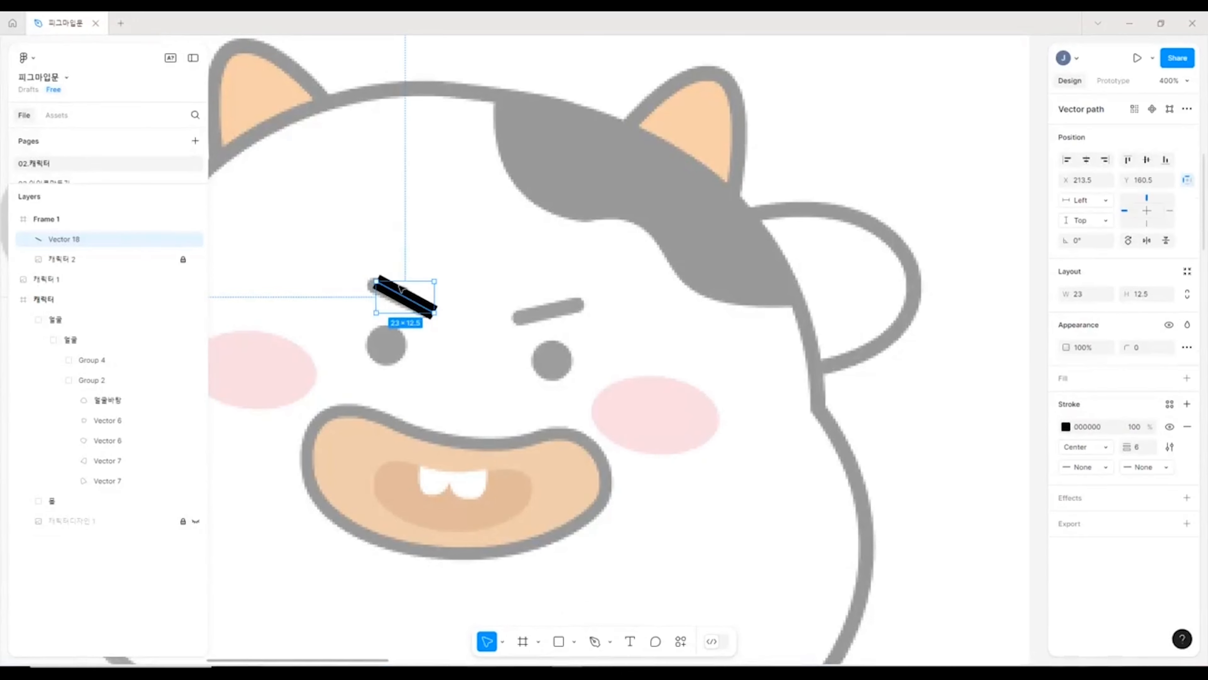
pyautogui.click(1171, 448)
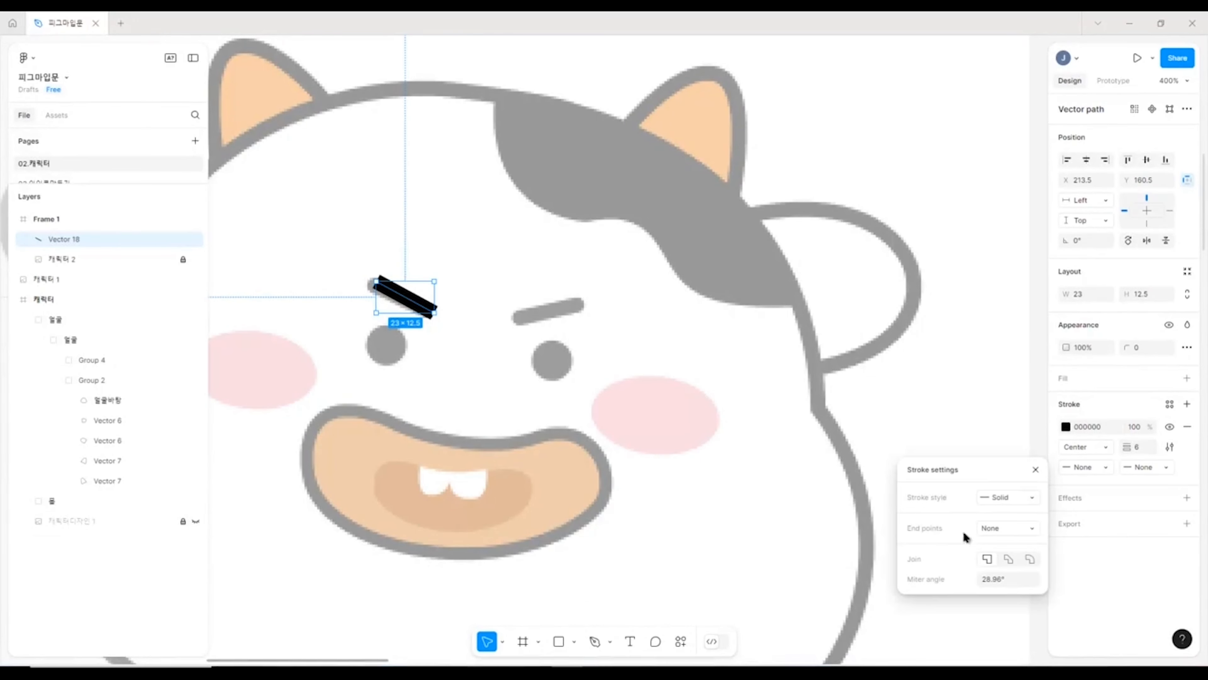
pyautogui.click(1030, 530)
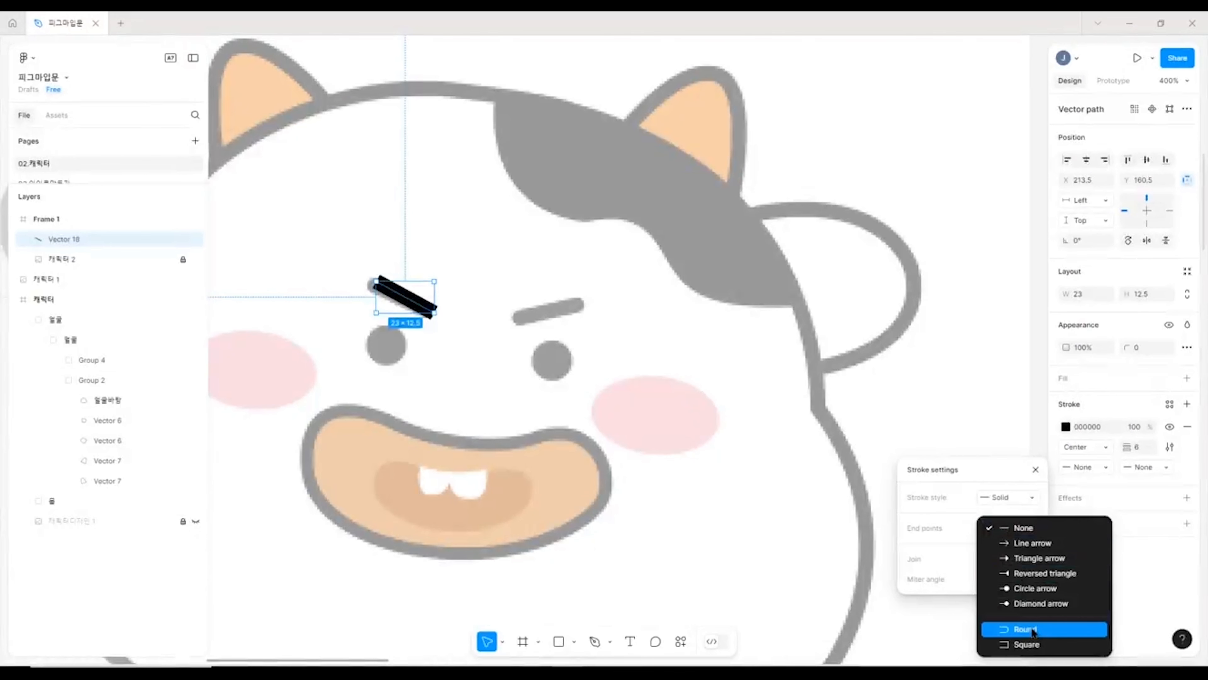
pyautogui.click(1033, 631)
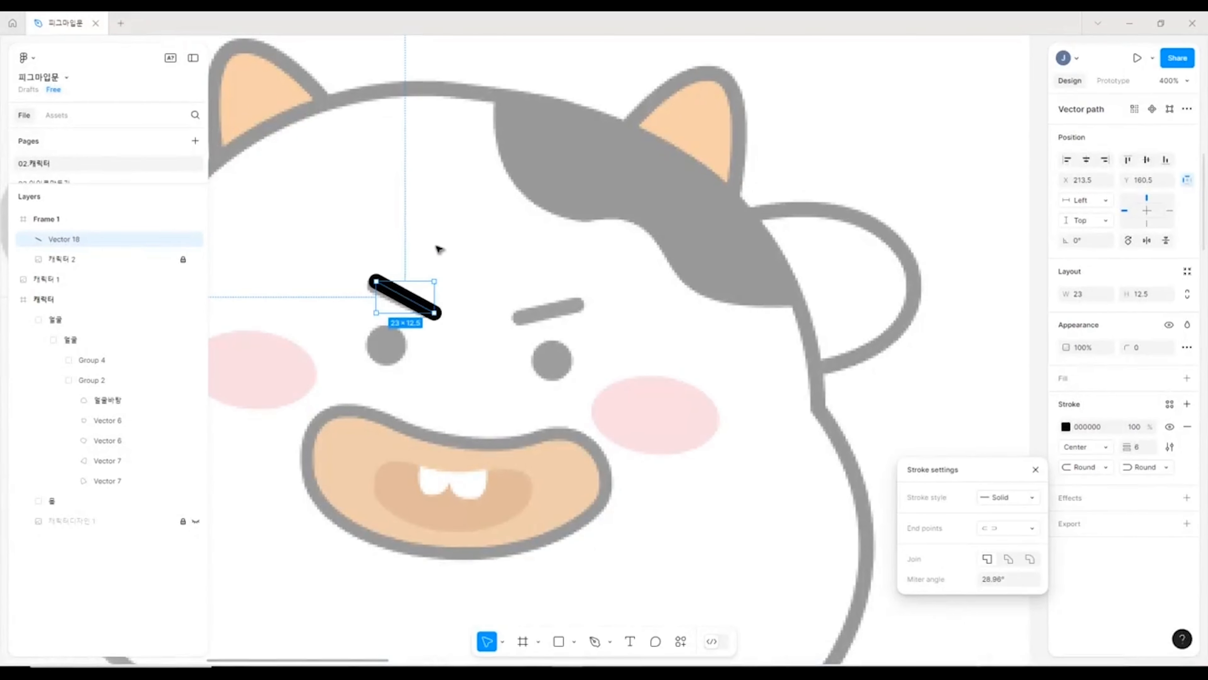
pyautogui.click(438, 249)
pyautogui.moveTo(402, 297); pyautogui.dragTo(401, 301)
pyautogui.click(514, 275)
# - Draw a 16 × 16 circle over the eye below the traced eyebrow and fill it with black
pyautogui.click(575, 642)
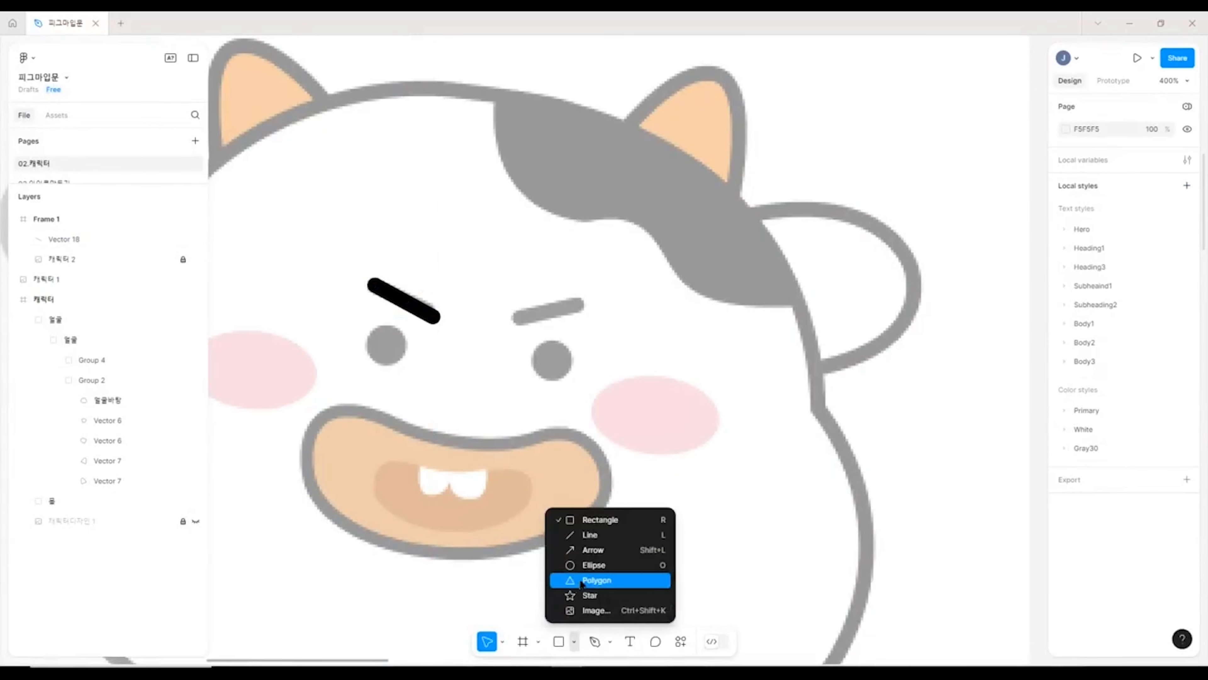
pyautogui.click(590, 565)
pyautogui.moveTo(385, 344); pyautogui.dragTo(408, 362)
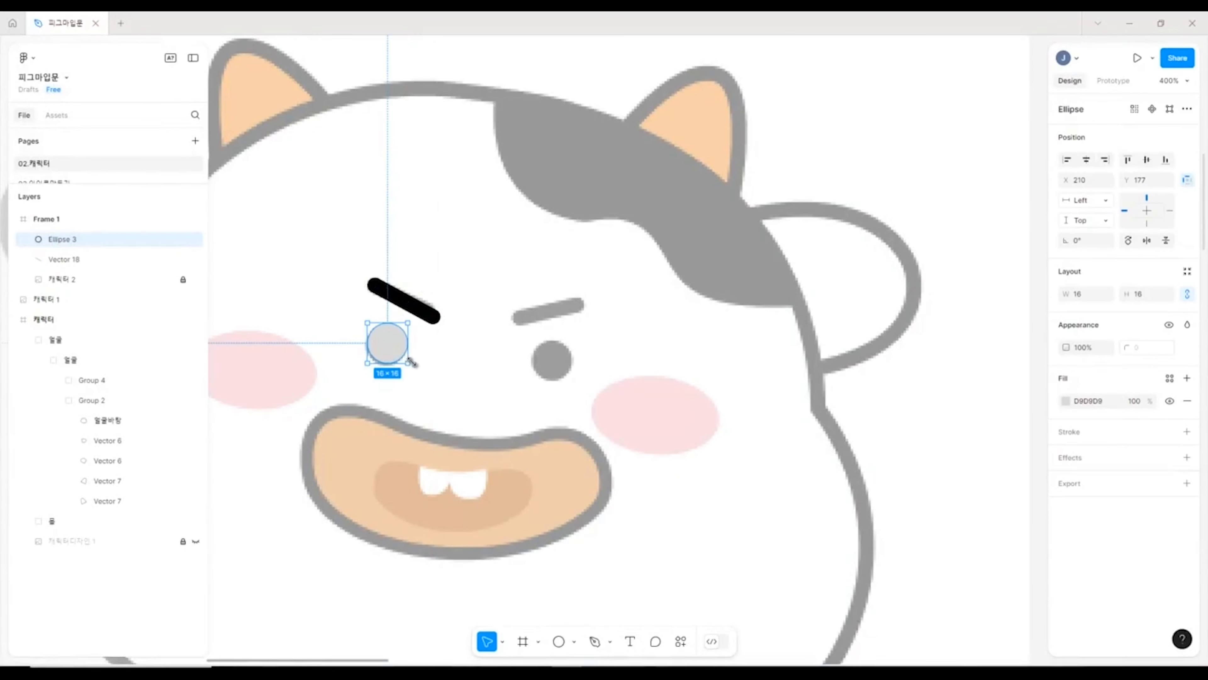
pyautogui.click(1066, 401)
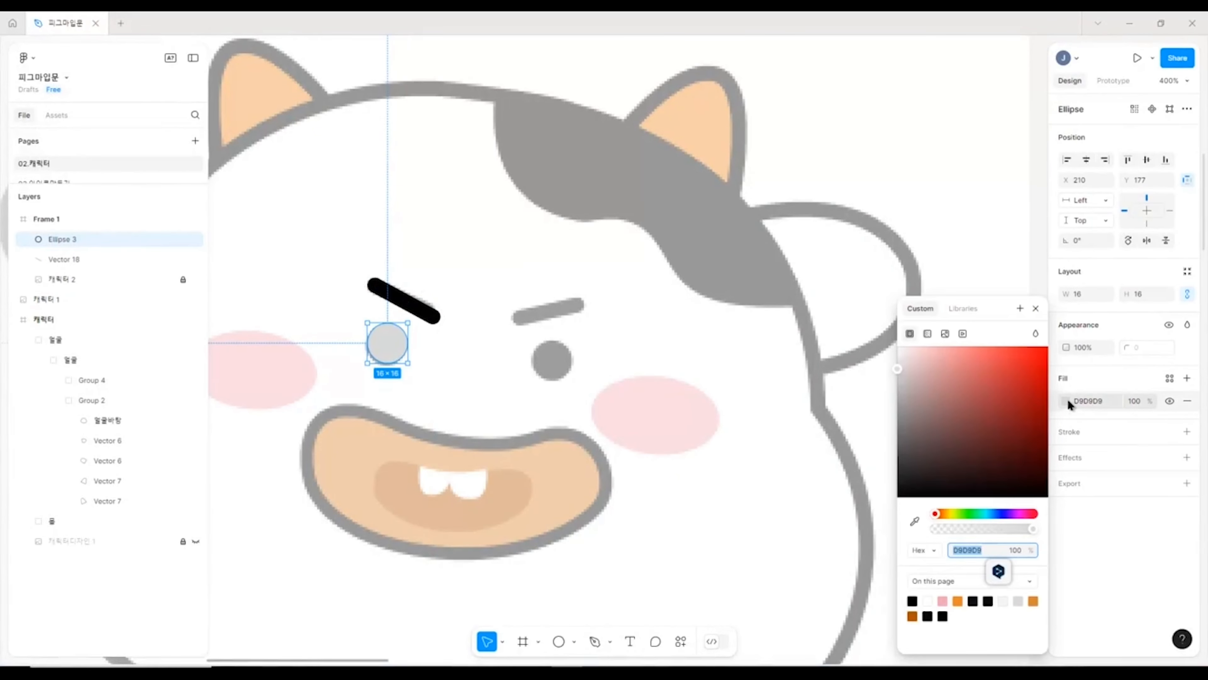
pyautogui.click(912, 600)
# - Group the traced eyebrow with the black eye circle
pyautogui.click(395, 299)
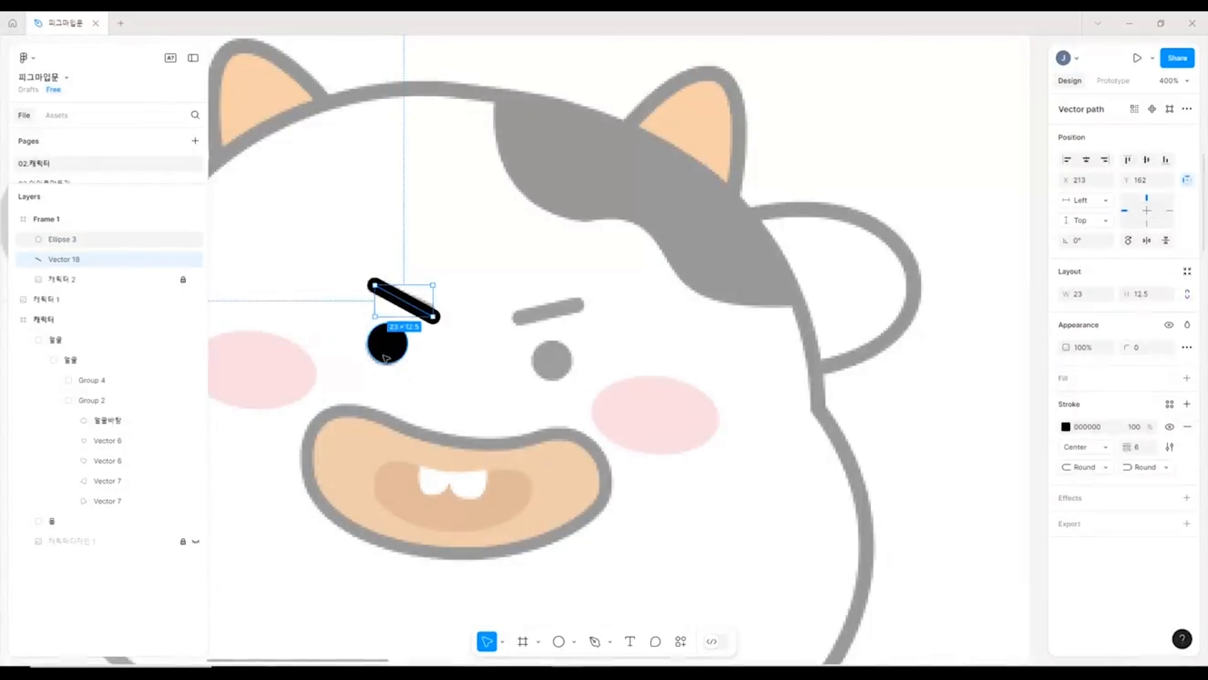
pyautogui.keyDown('shift'); pyautogui.click(387, 350); pyautogui.keyUp('shift')
pyautogui.hotkey('ctrl', 'g')
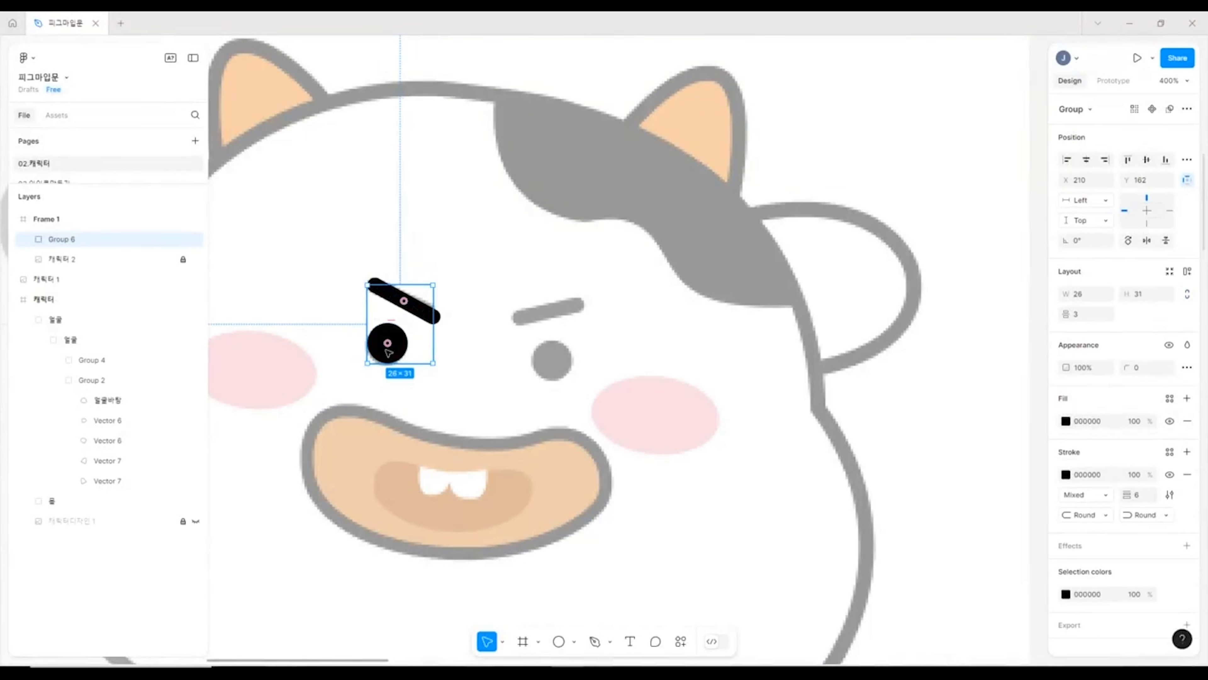
# - Try flipping the eye group horizontally, and restore its original orientation
pyautogui.moveTo(1136, 234); pyautogui.dragTo(1145, 253)
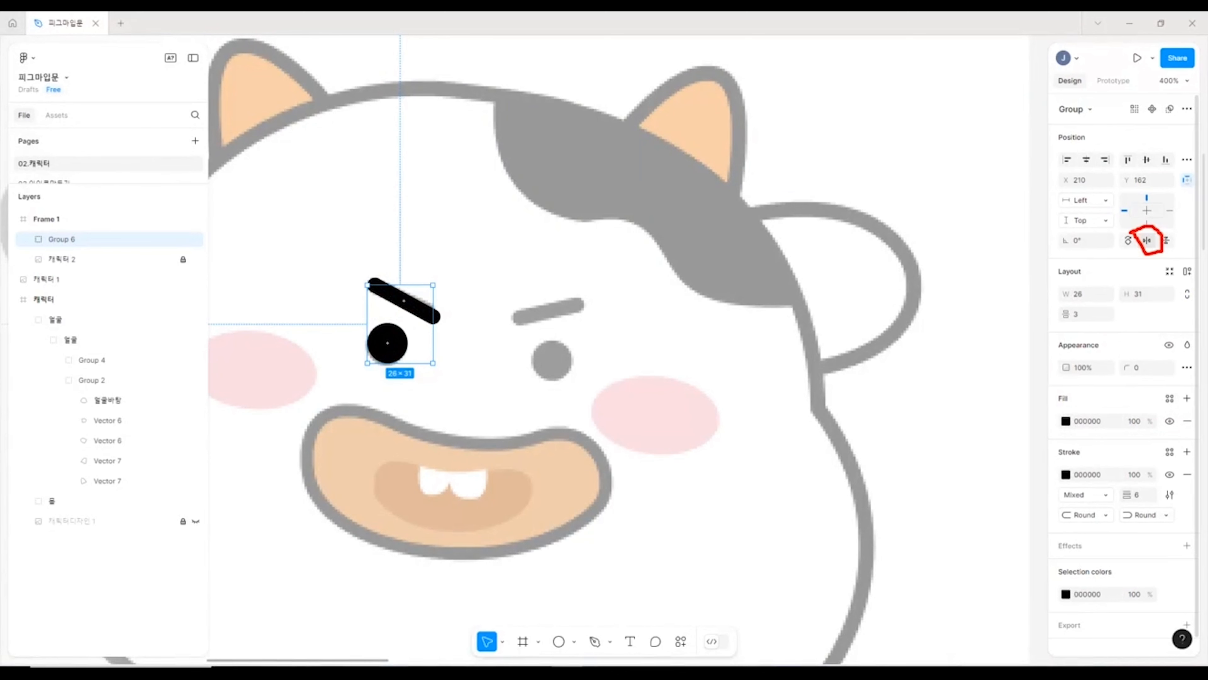
pyautogui.click(1148, 241)
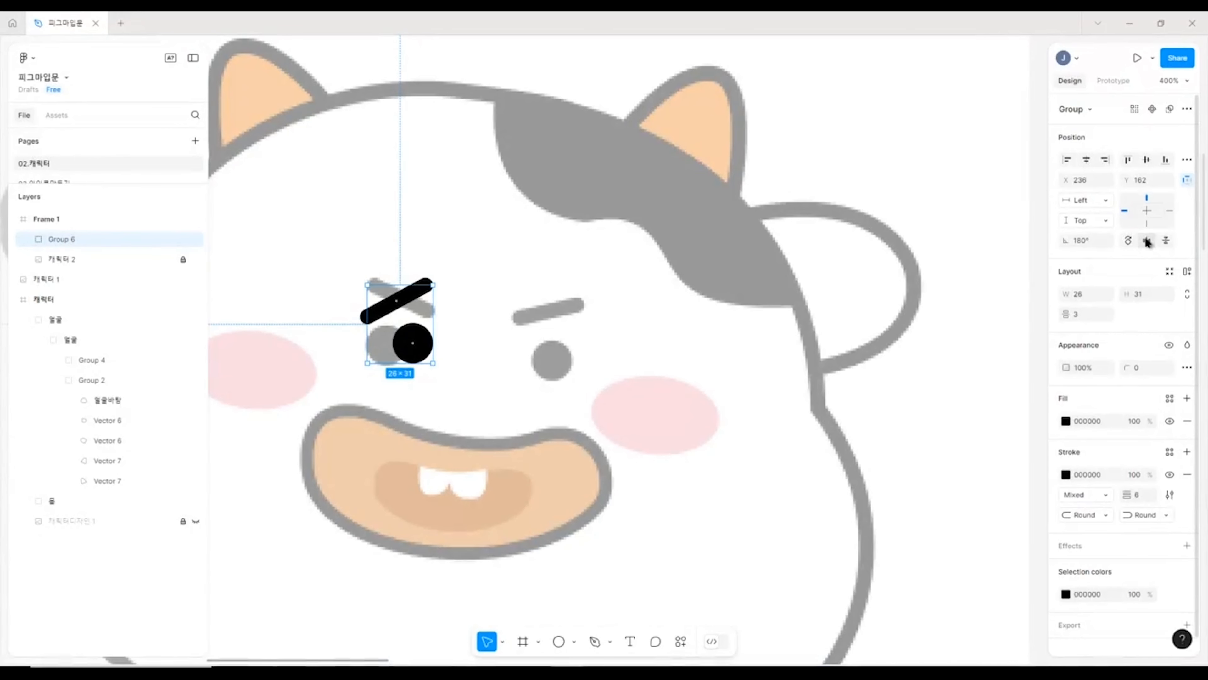
pyautogui.click(1148, 241)
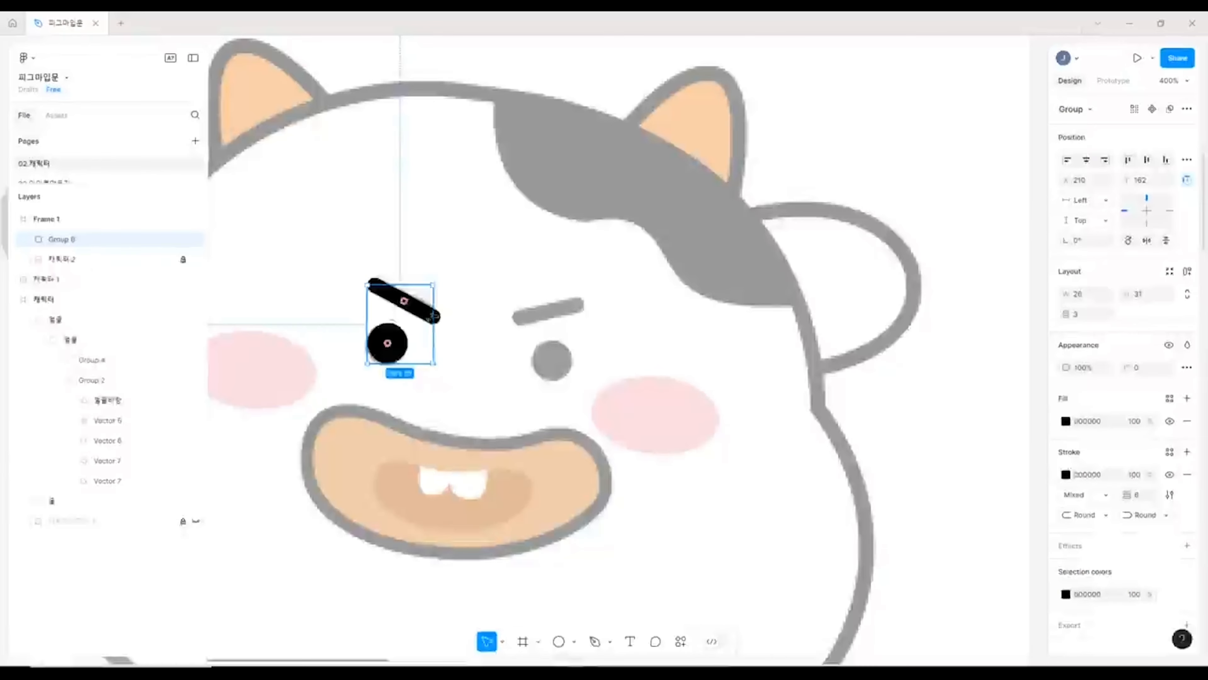
# - Duplicate the eye group over the other eye, flip it horizontally, and fit it to the reference with a rotation of about 164.53°
pyautogui.keyDown('alt'); pyautogui.moveTo(431, 316); pyautogui.dragTo(581, 322); pyautogui.keyUp('alt')
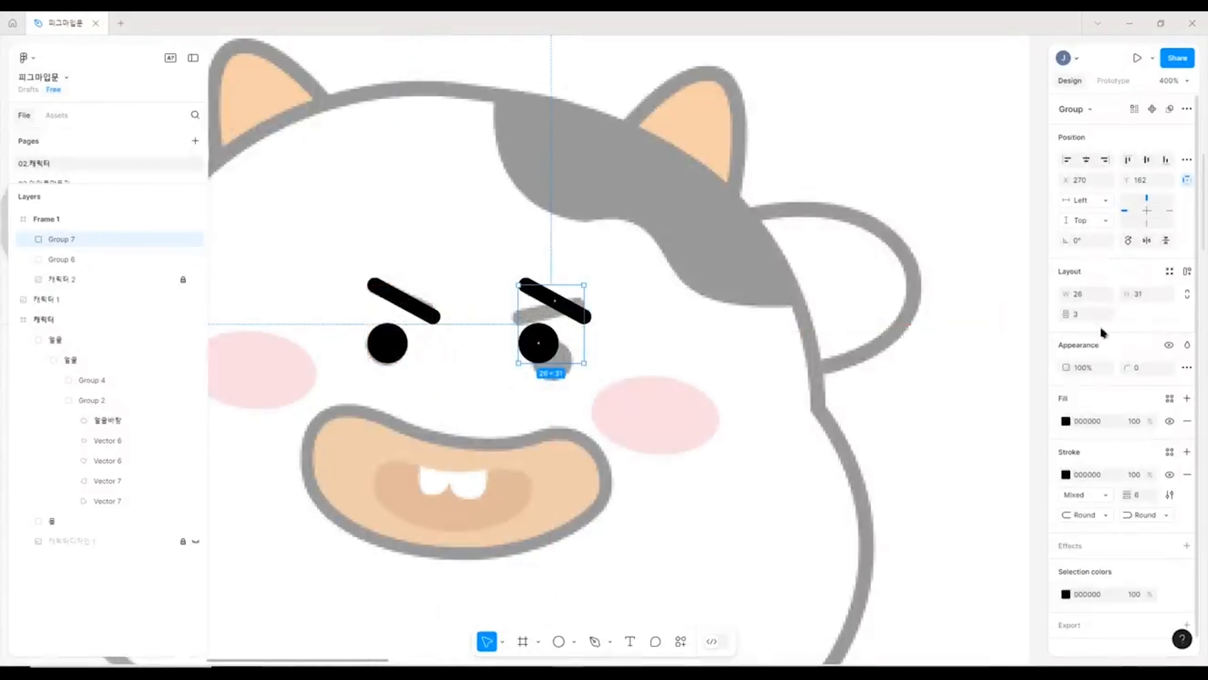
pyautogui.click(1148, 242)
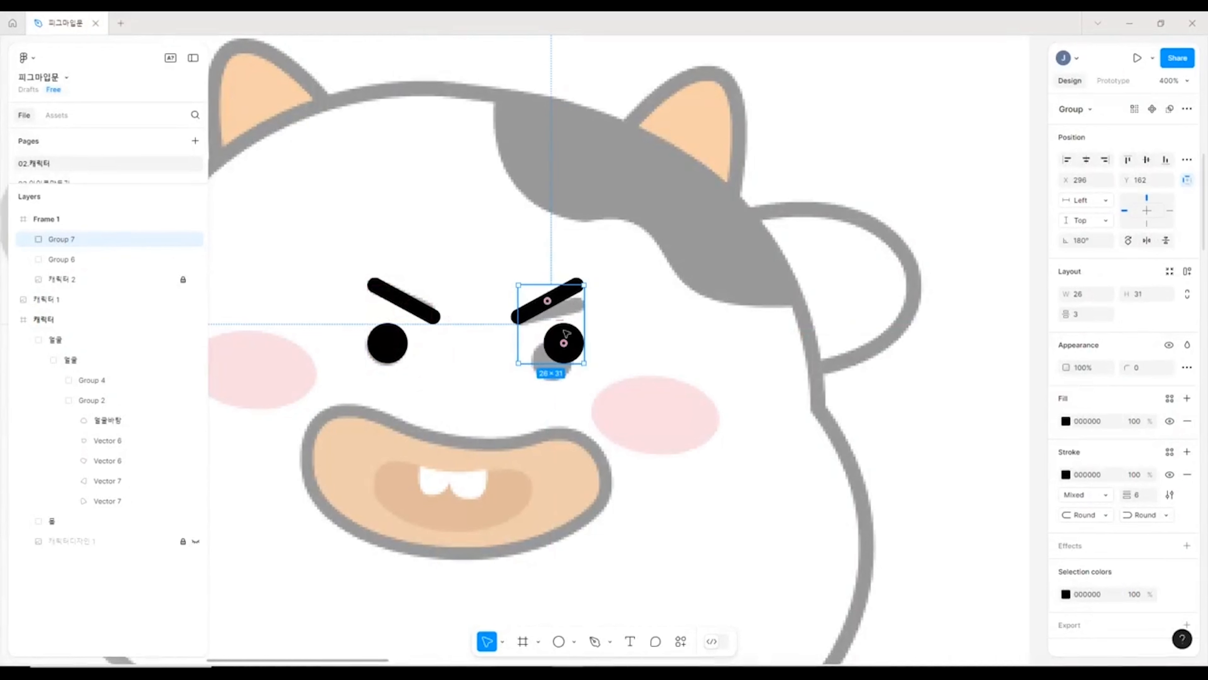
pyautogui.moveTo(581, 340); pyautogui.dragTo(577, 354)
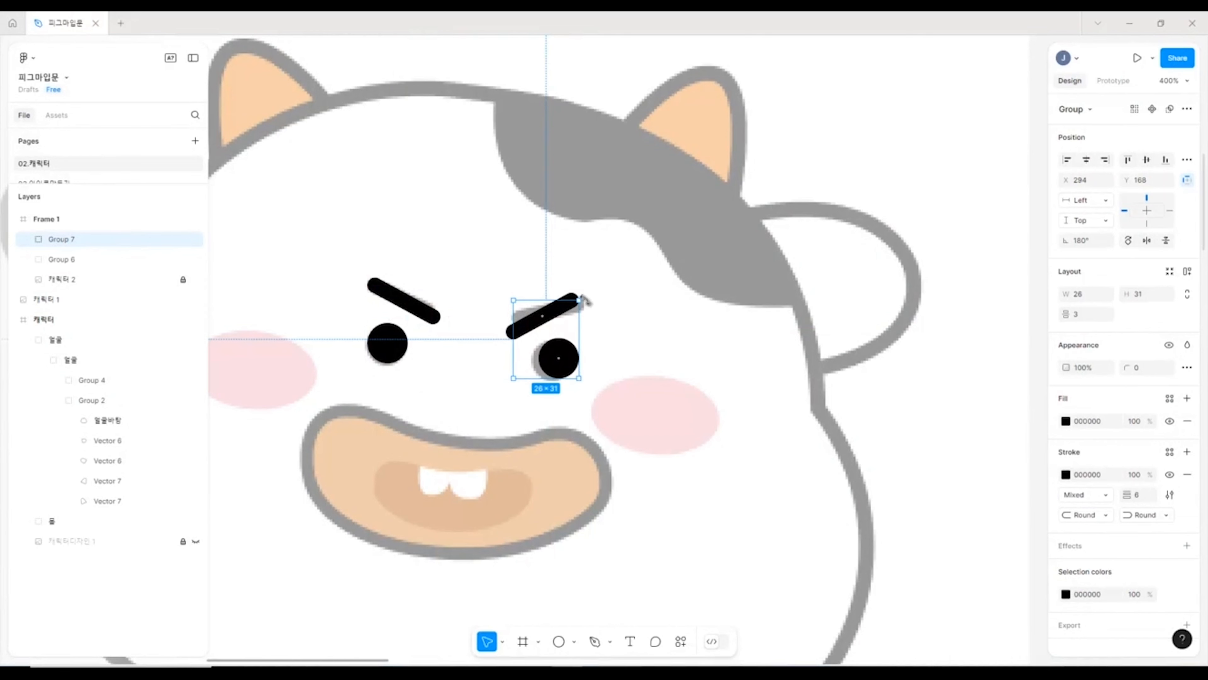
pyautogui.moveTo(584, 299); pyautogui.dragTo(592, 310)
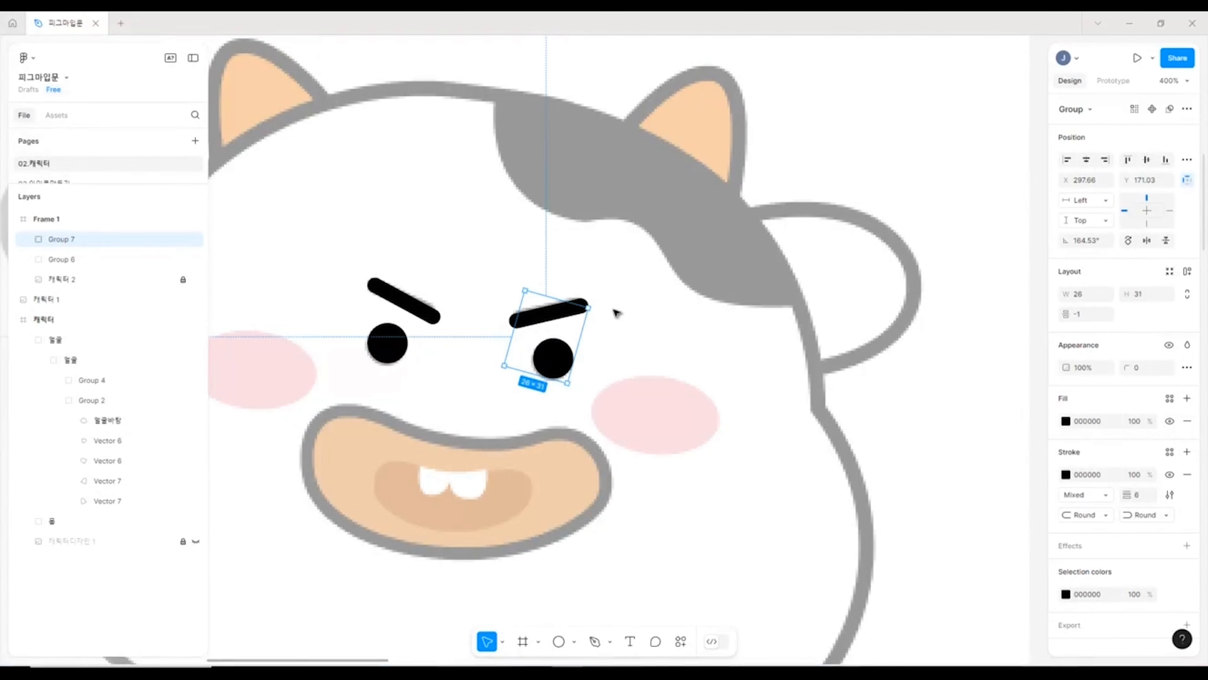
pyautogui.click(618, 314)
# - Group both eye groups together and rename the new group 눈
pyautogui.click(376, 310)
pyautogui.keyDown('shift'); pyautogui.click(550, 316); pyautogui.keyUp('shift')
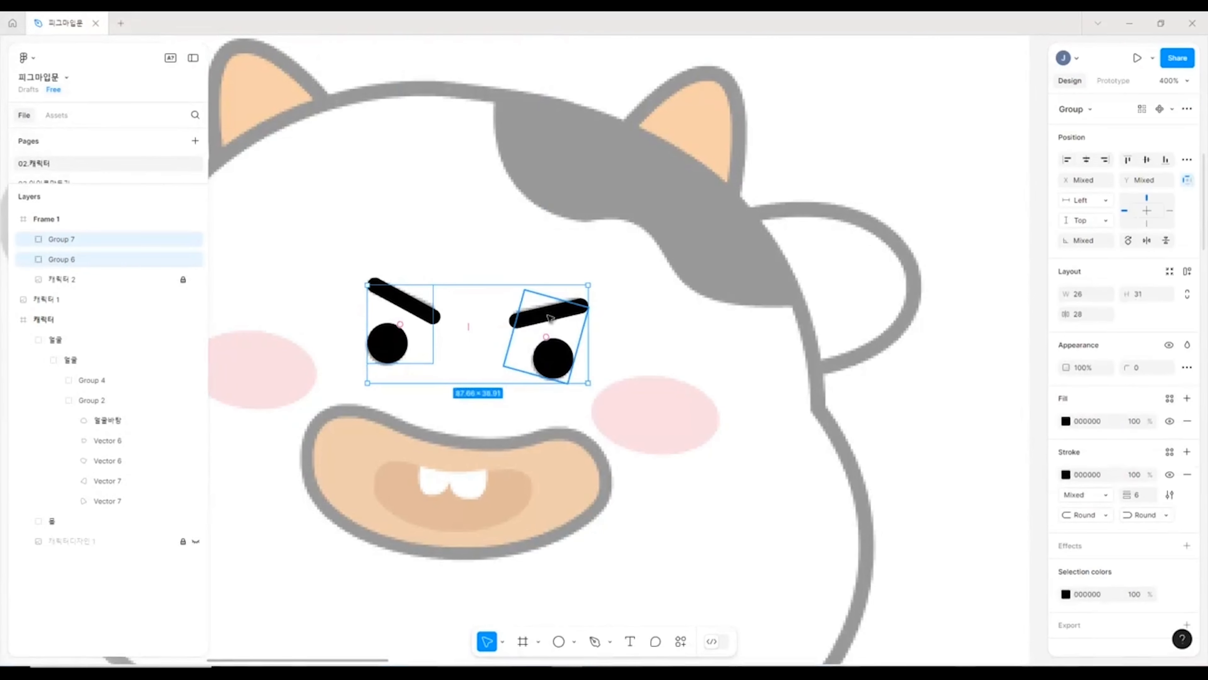
pyautogui.hotkey('ctrl', 'g')
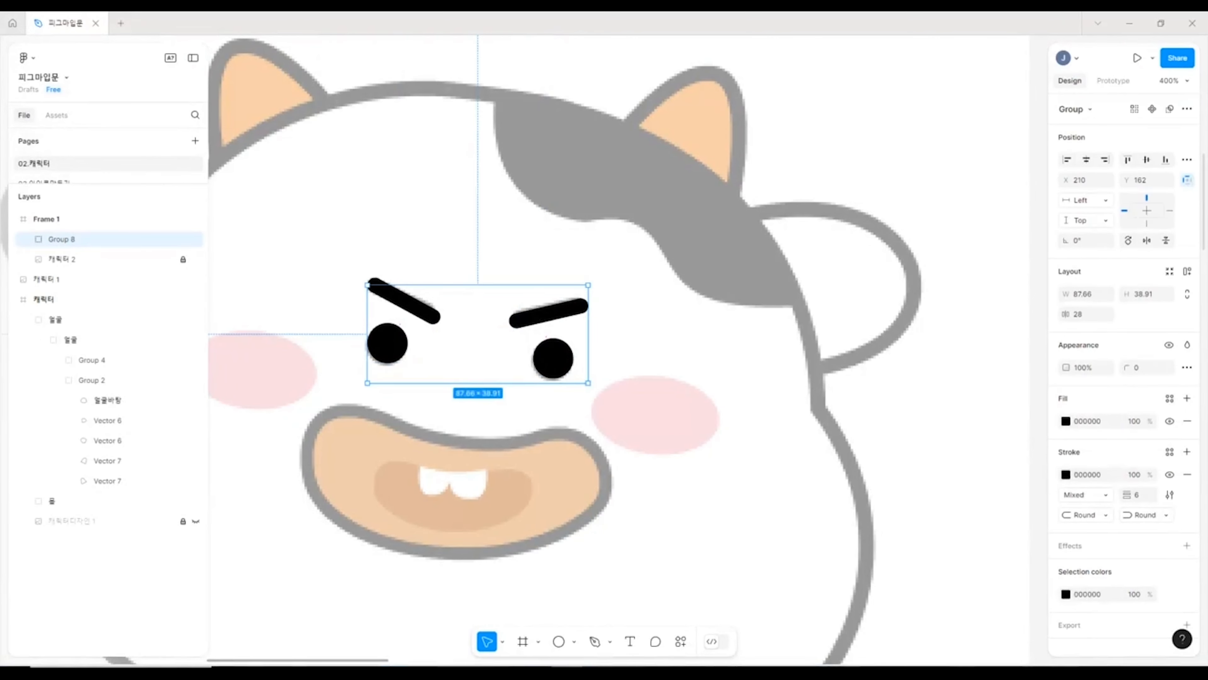
pyautogui.doubleClick(60, 238)
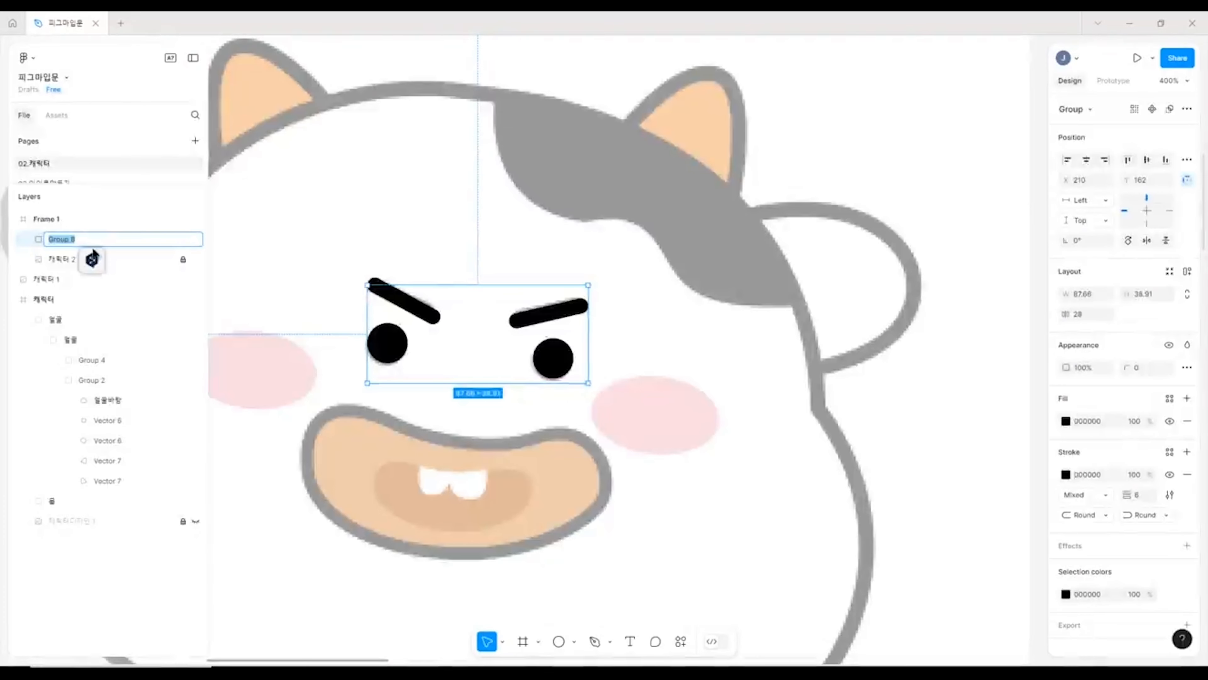
pyautogui.write('sn')
pyautogui.click(485, 250)
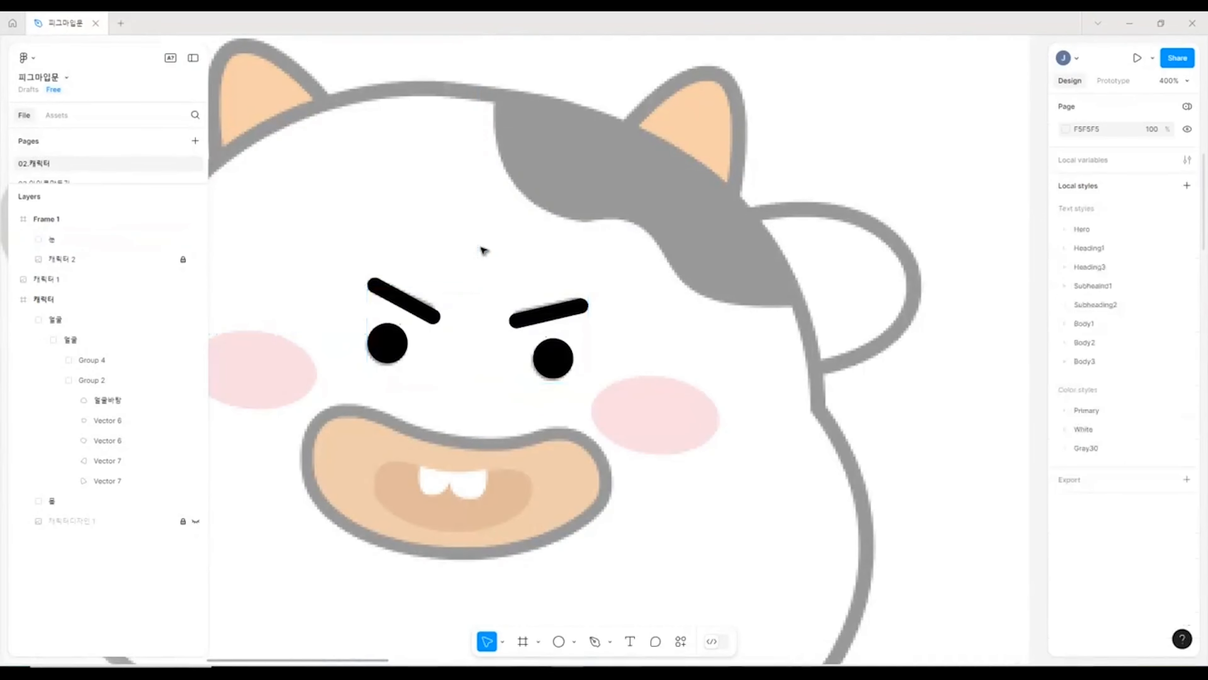
pyautogui.scroll(-5, 485, 250)
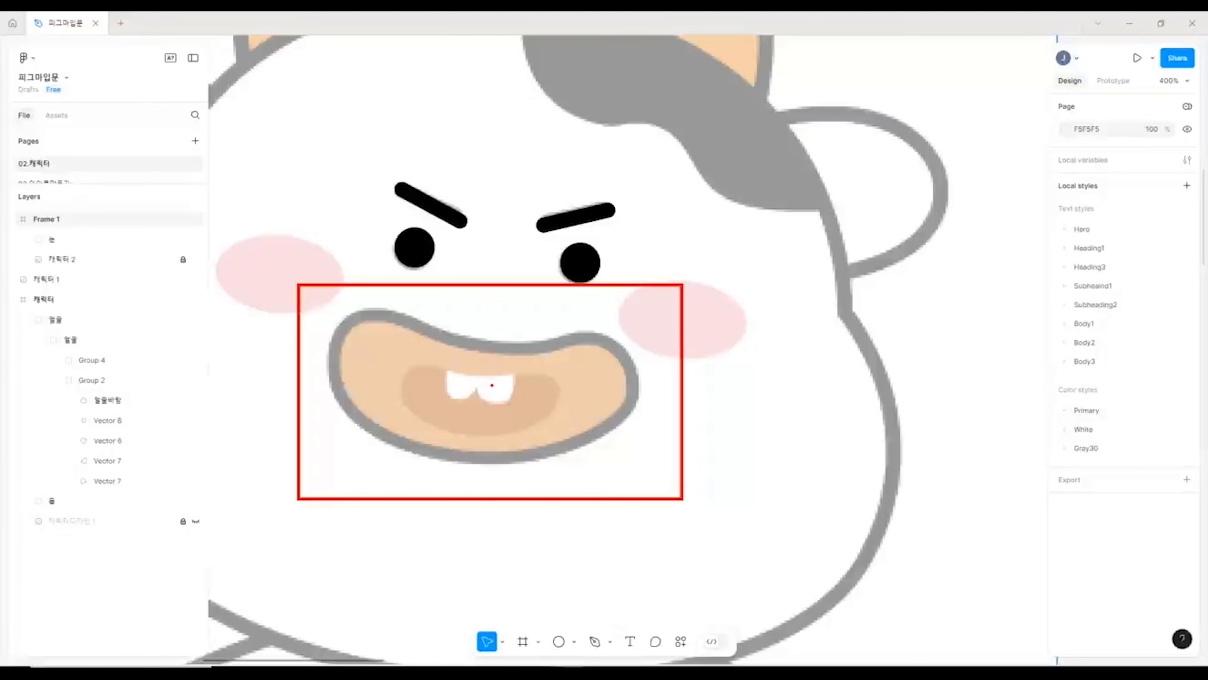
pyautogui.moveTo(530, 399); pyautogui.dragTo(506, 414)
pyautogui.moveTo(586, 355)
pyautogui.mouseDown()
pyautogui.moveTo(568, 381)
pyautogui.moveTo(593, 400)
pyautogui.mouseUp()
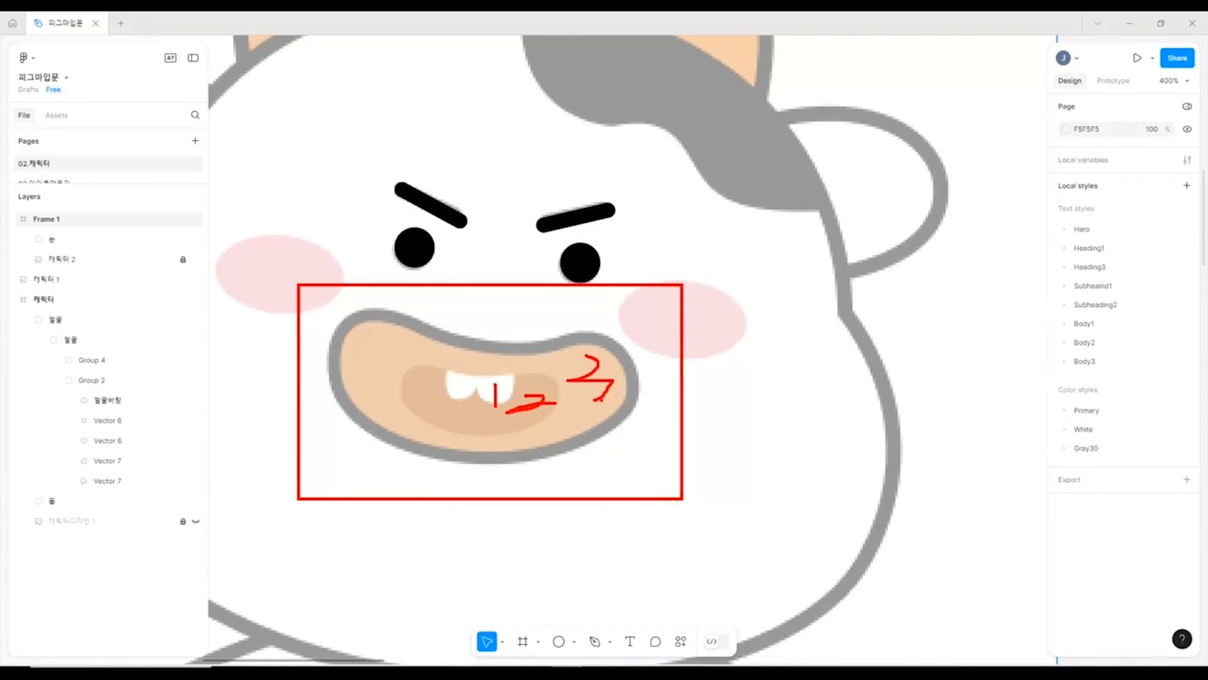
pyautogui.press('Escape')
# - Trace the two front teeth as one closed, strokeless Pen path about 27 × 13 over the reference mouth
pyautogui.click(594, 641)
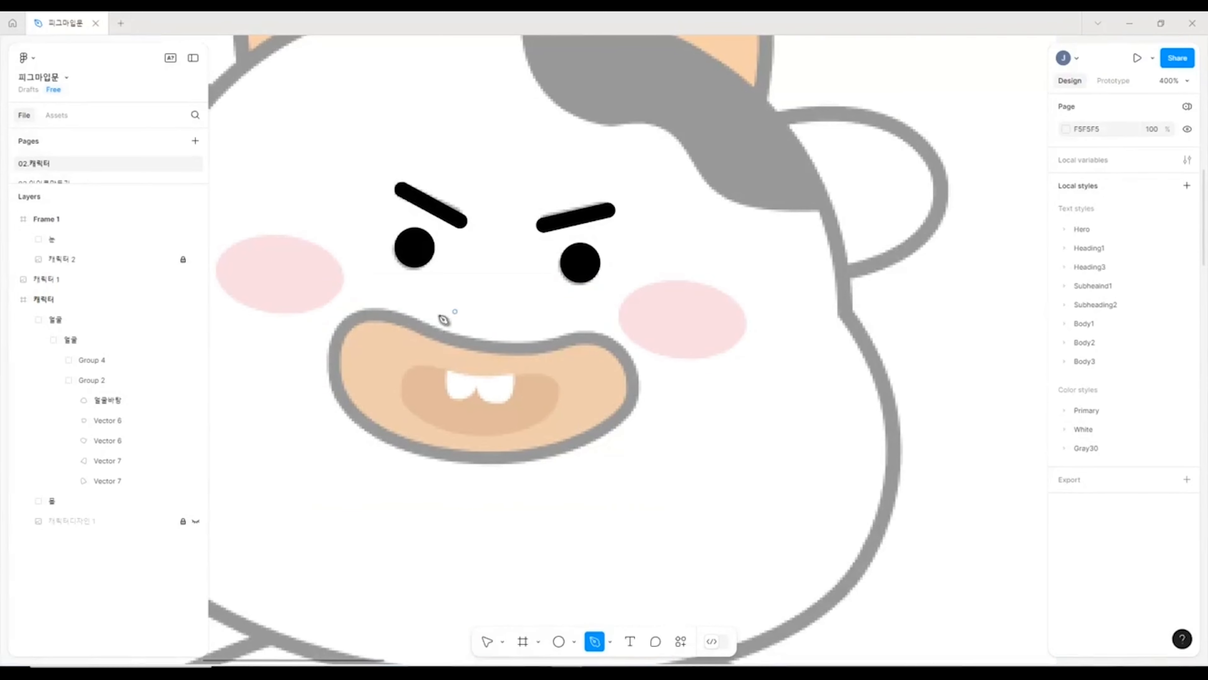
pyautogui.scroll(5, 549, 338)
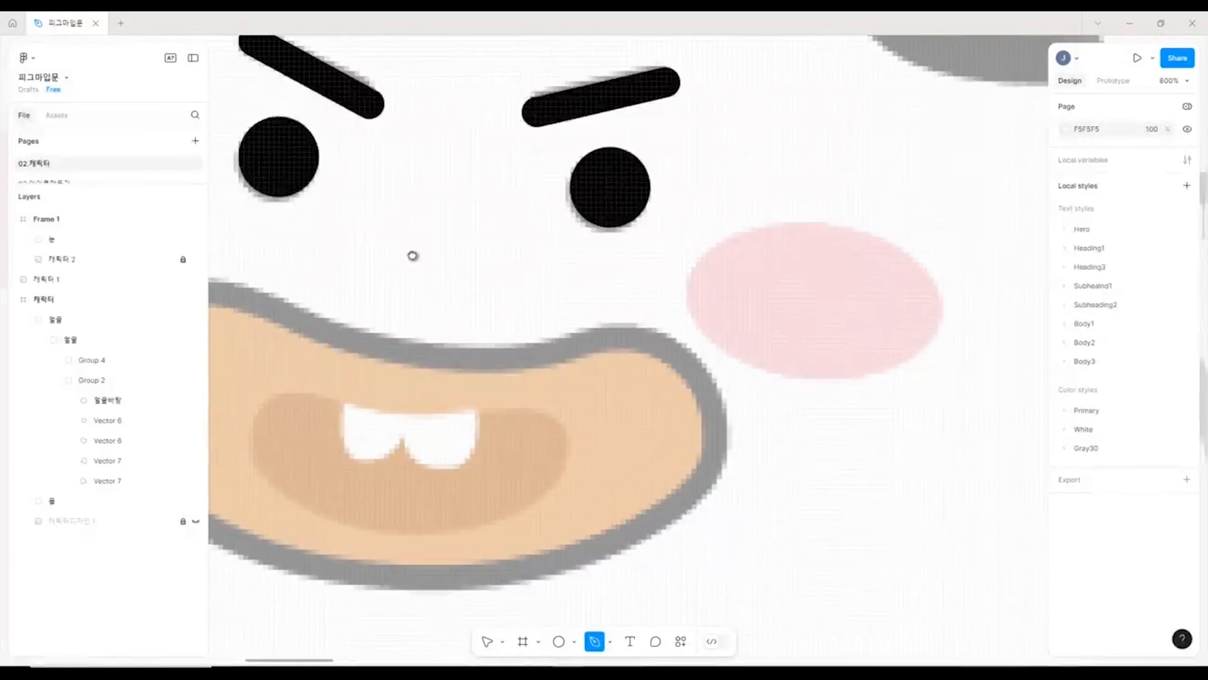
pyautogui.click(339, 404)
pyautogui.moveTo(367, 459); pyautogui.dragTo(395, 470)
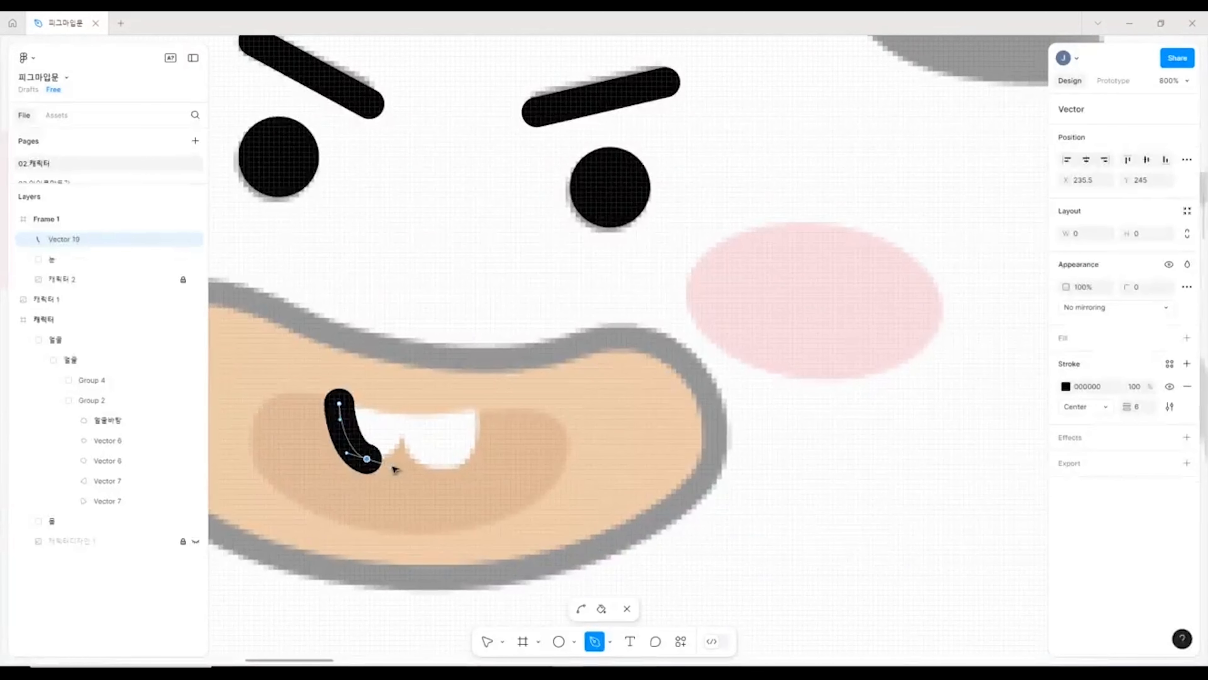
pyautogui.click(1188, 387)
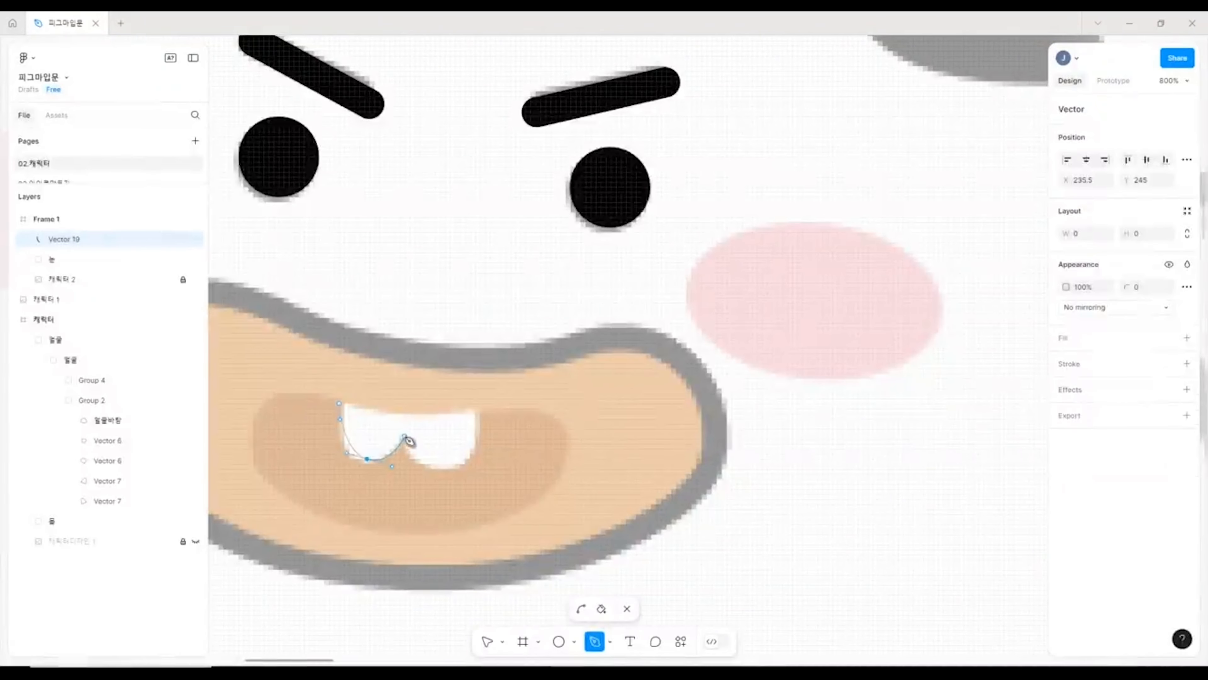
pyautogui.click(405, 436)
pyautogui.moveTo(445, 469); pyautogui.dragTo(476, 469)
pyautogui.click(473, 413)
pyautogui.moveTo(474, 413); pyautogui.dragTo(470, 390)
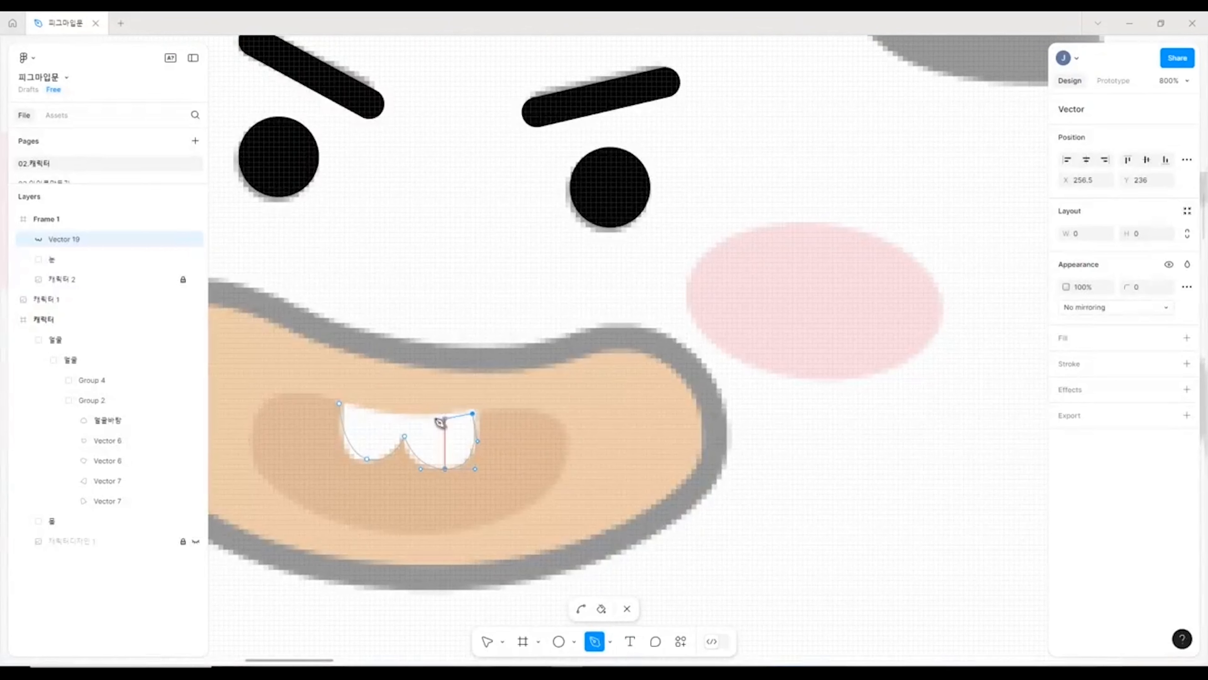
pyautogui.click(338, 403)
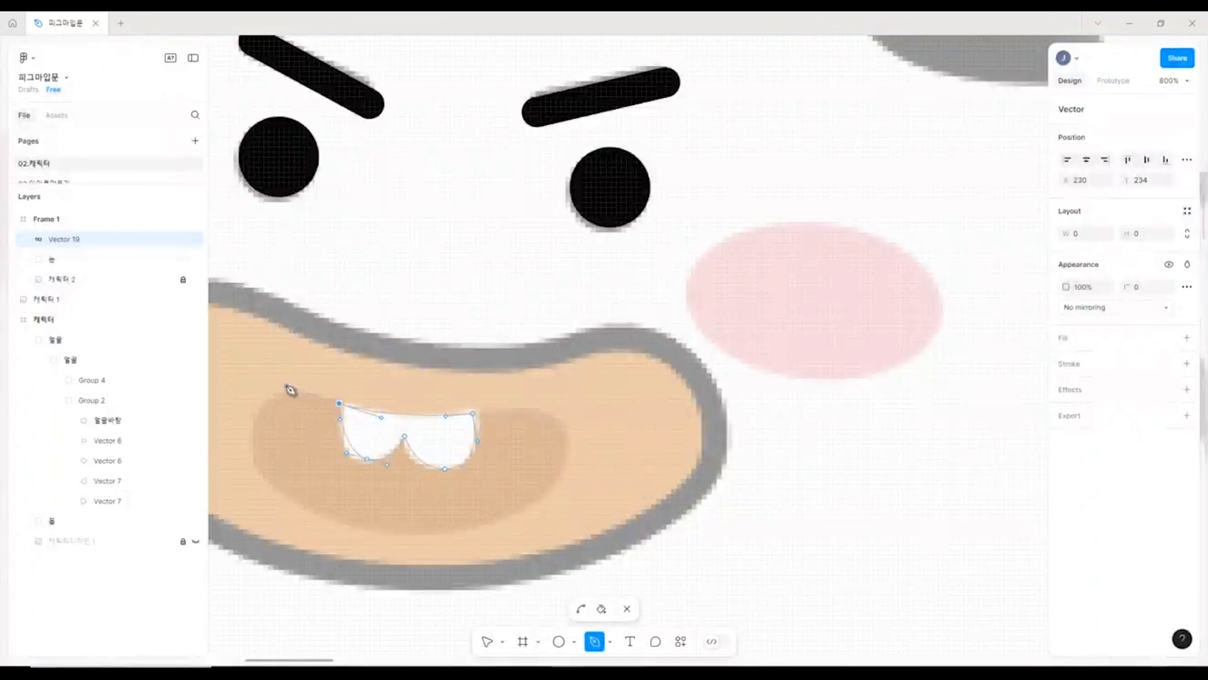
pyautogui.click(291, 393)
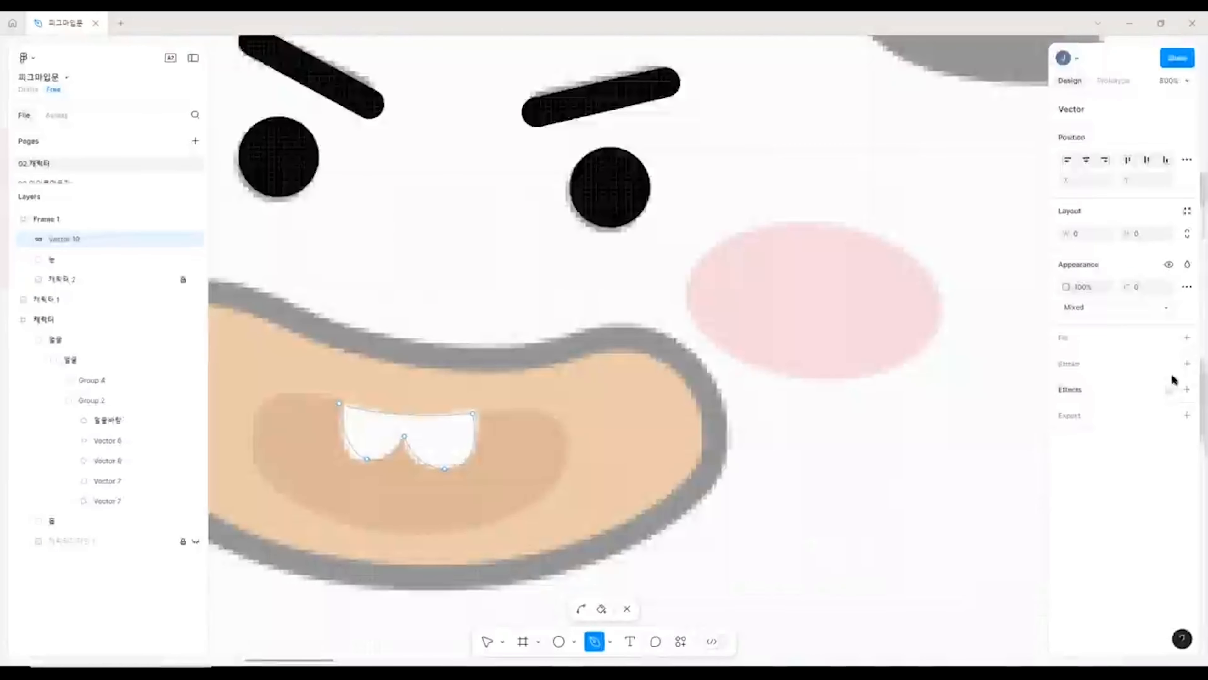
# - Add a solid white fill (FFFFFF) to the traced teeth shape
pyautogui.click(1187, 337)
pyautogui.click(1067, 365)
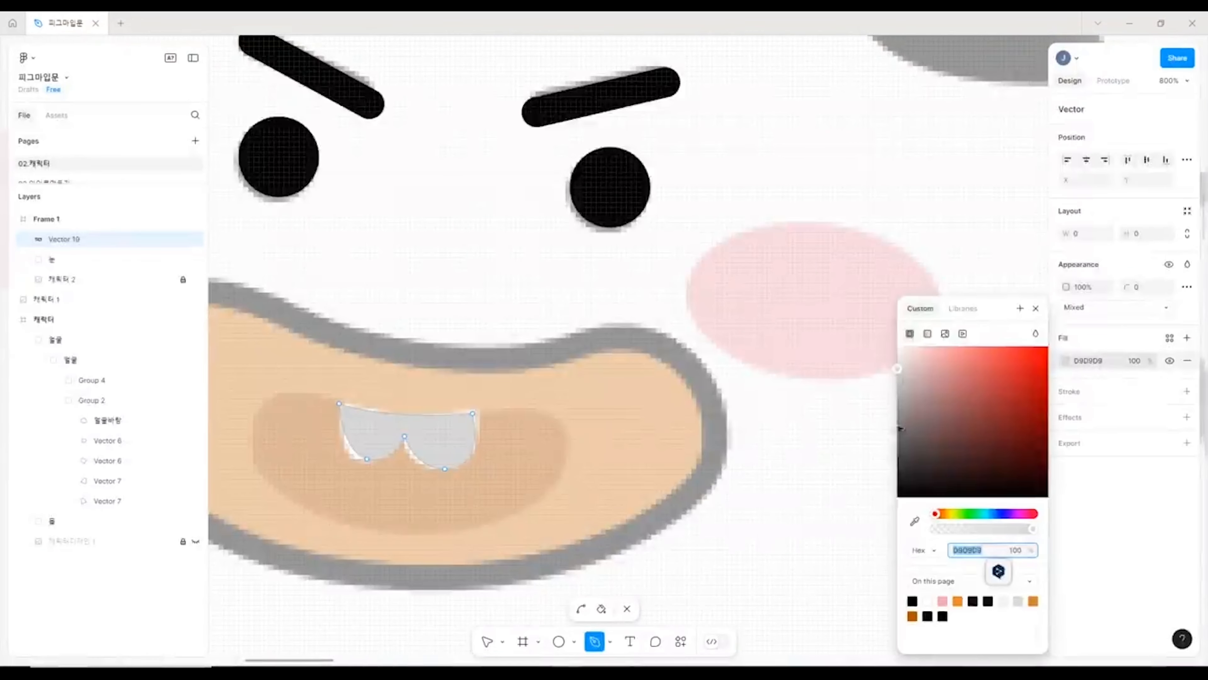
pyautogui.moveTo(901, 419); pyautogui.dragTo(885, 335)
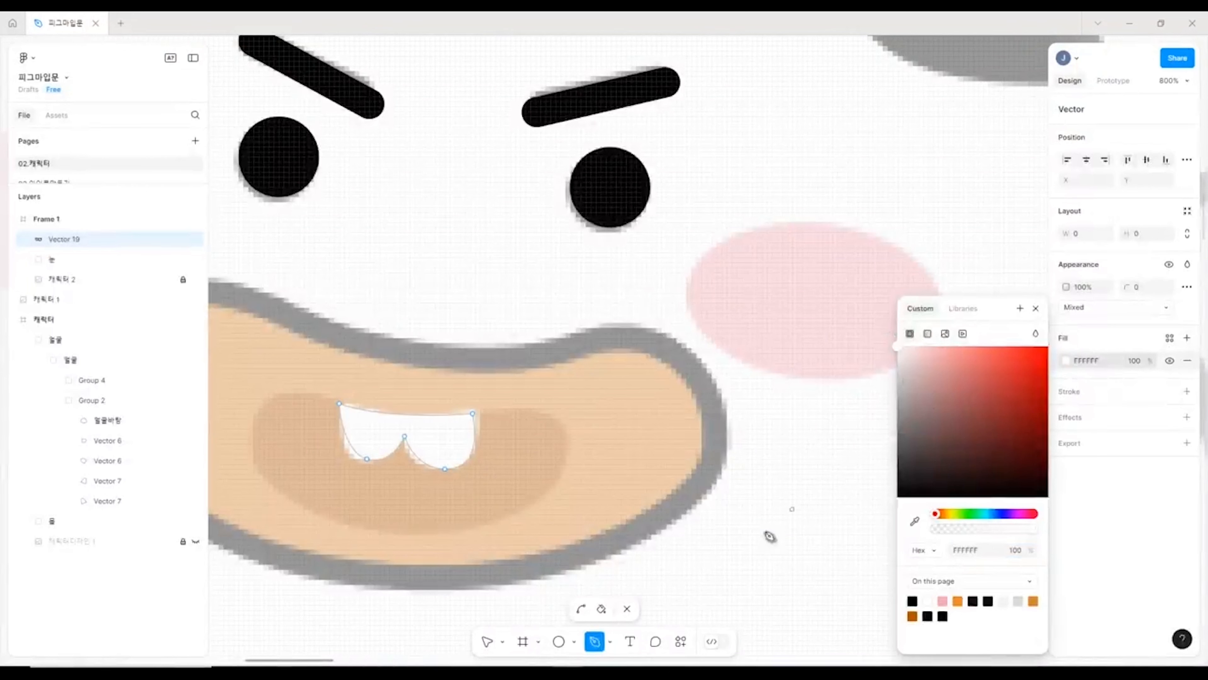
pyautogui.press('Escape')
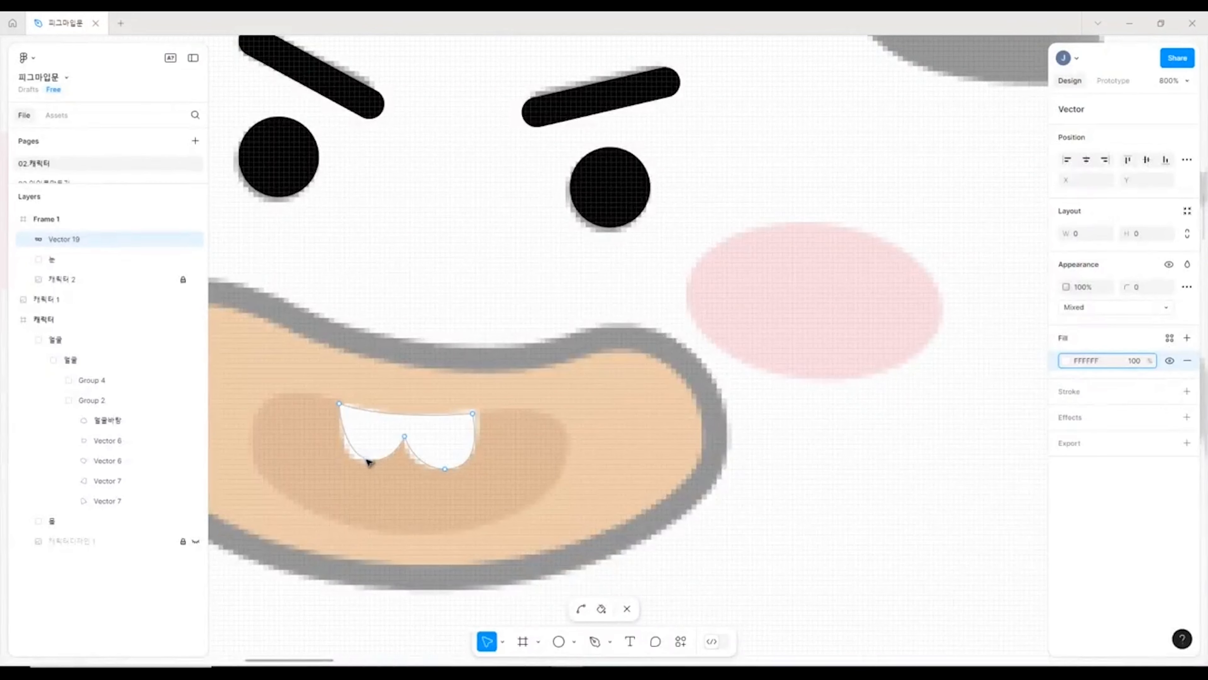
# - Adjust the curve at the bottom of the left tooth to follow the reference, and finish editing the teeth path
pyautogui.click(368, 460)
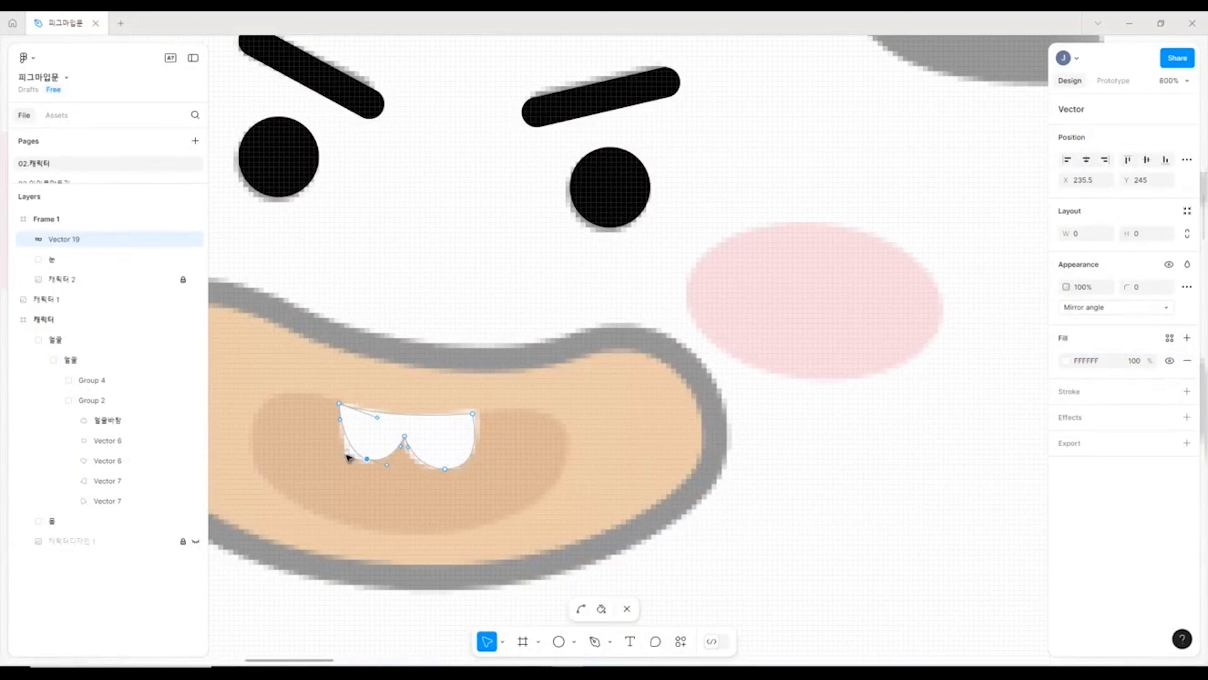
pyautogui.moveTo(347, 454)
pyautogui.mouseDown()
pyautogui.moveTo(346, 480)
pyautogui.moveTo(345, 459)
pyautogui.mouseUp()
pyautogui.press('Escape')
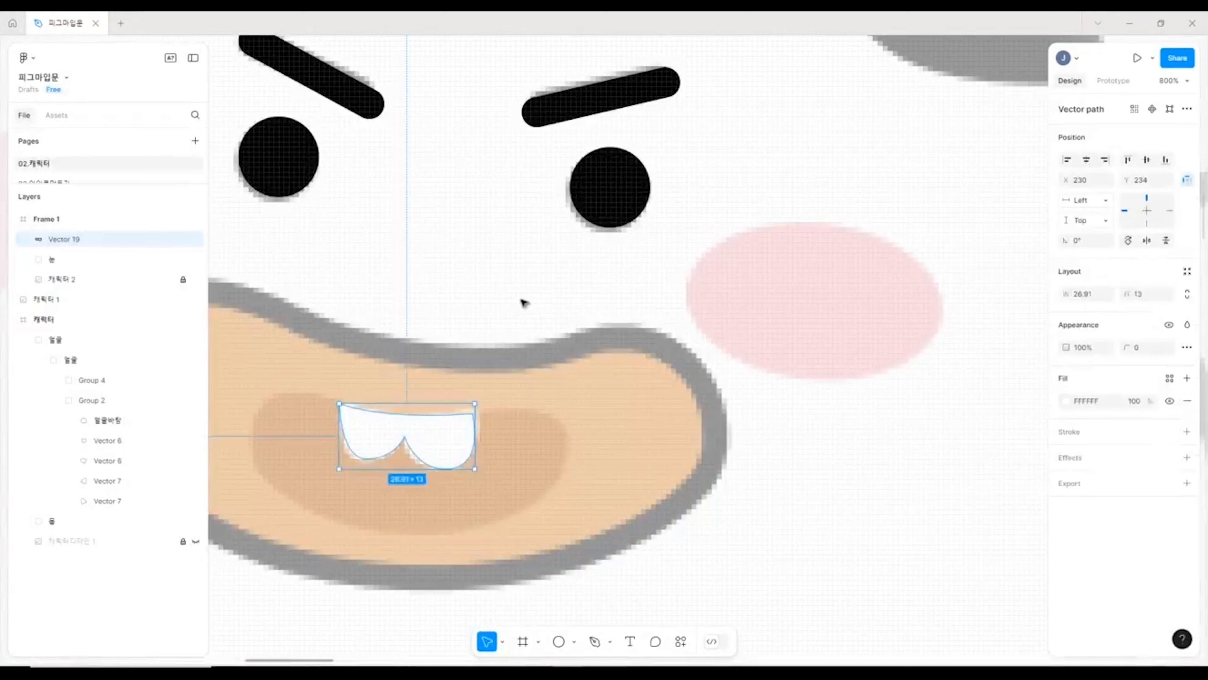
pyautogui.click(523, 304)
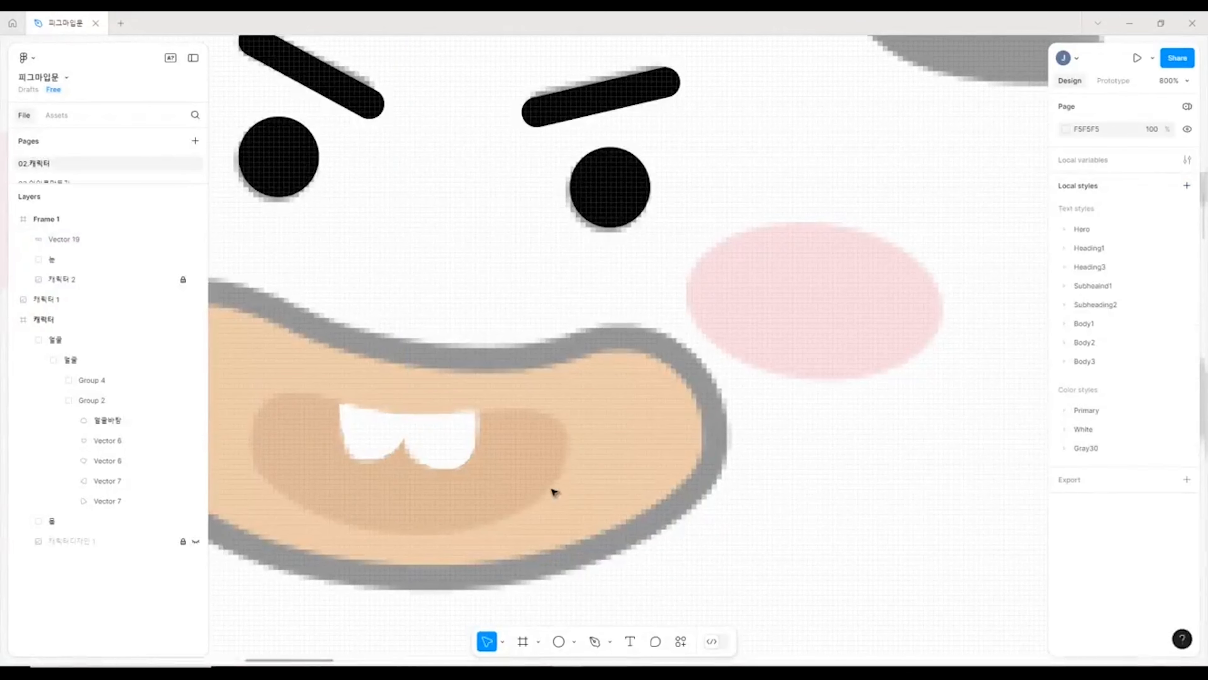
# - Trace the darker inner mouth around the teeth as a closed curved Pen path about 63 × 27
pyautogui.click(595, 641)
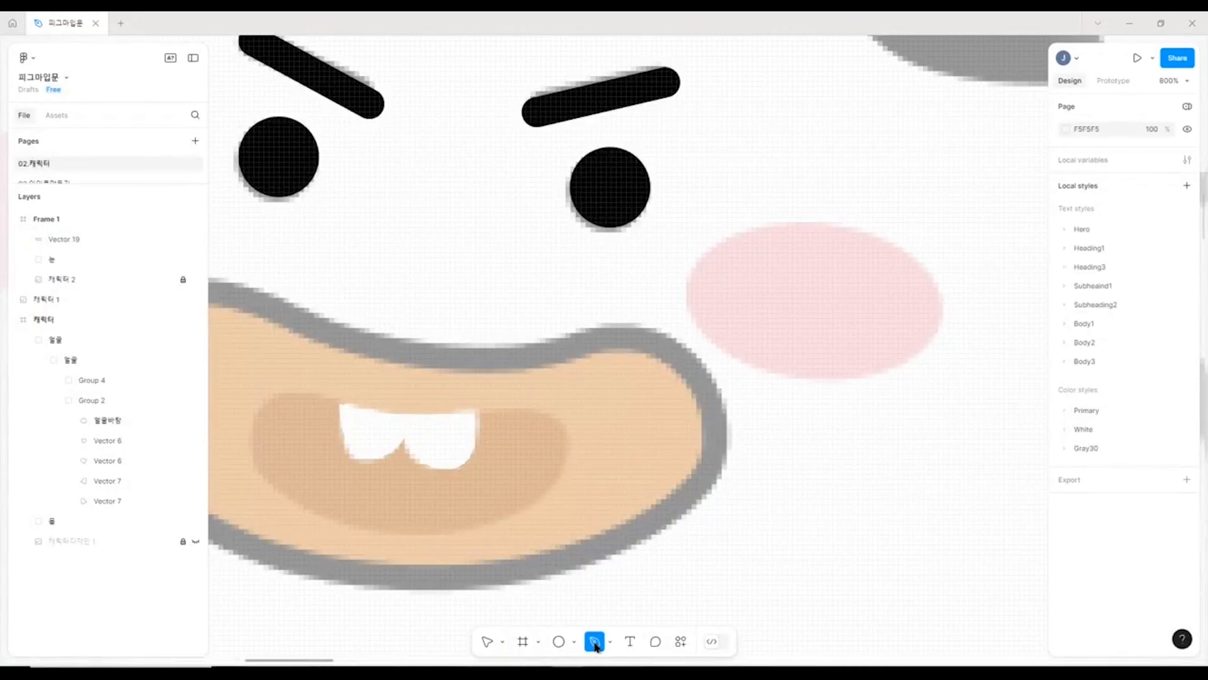
pyautogui.moveTo(404, 416); pyautogui.dragTo(389, 416)
pyautogui.moveTo(334, 404); pyautogui.dragTo(311, 391)
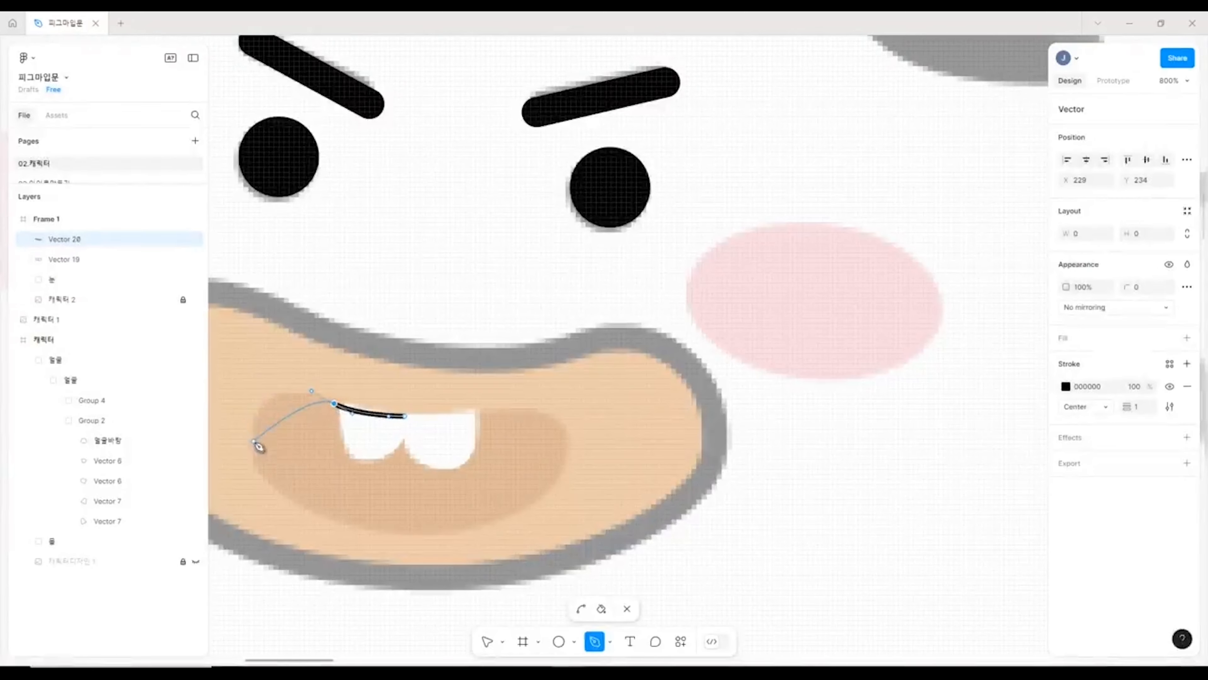
pyautogui.moveTo(253, 440); pyautogui.dragTo(256, 499)
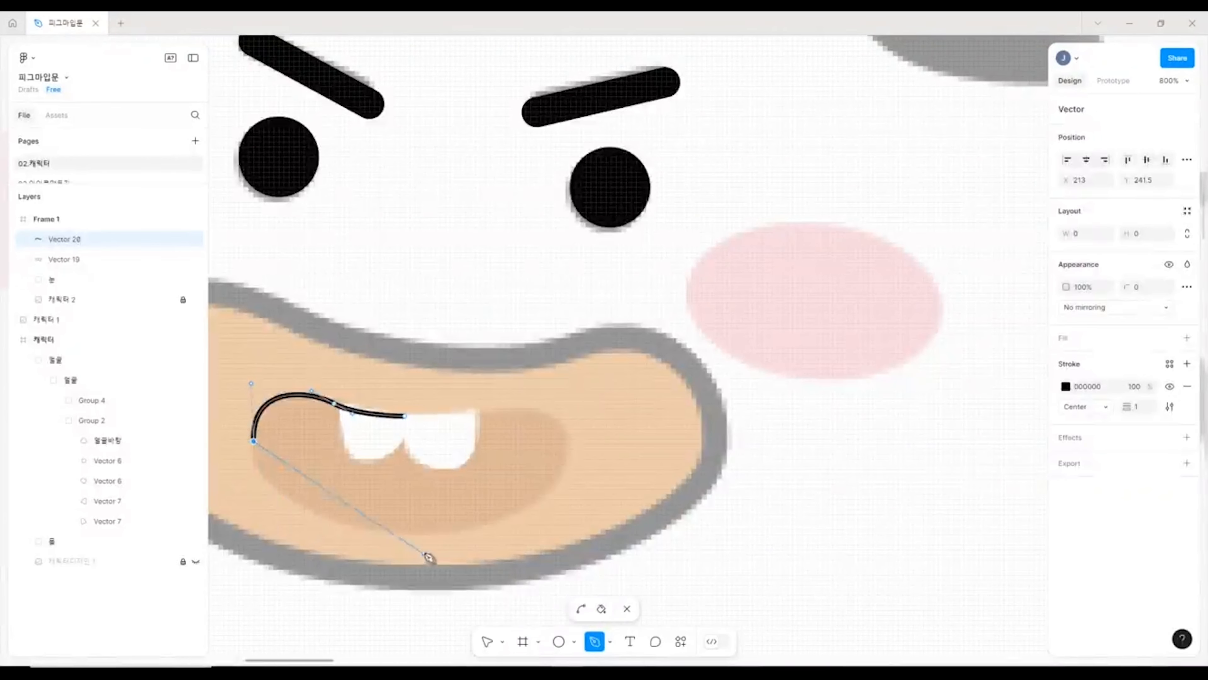
pyautogui.moveTo(410, 533); pyautogui.dragTo(469, 551)
pyautogui.moveTo(563, 468); pyautogui.dragTo(571, 476)
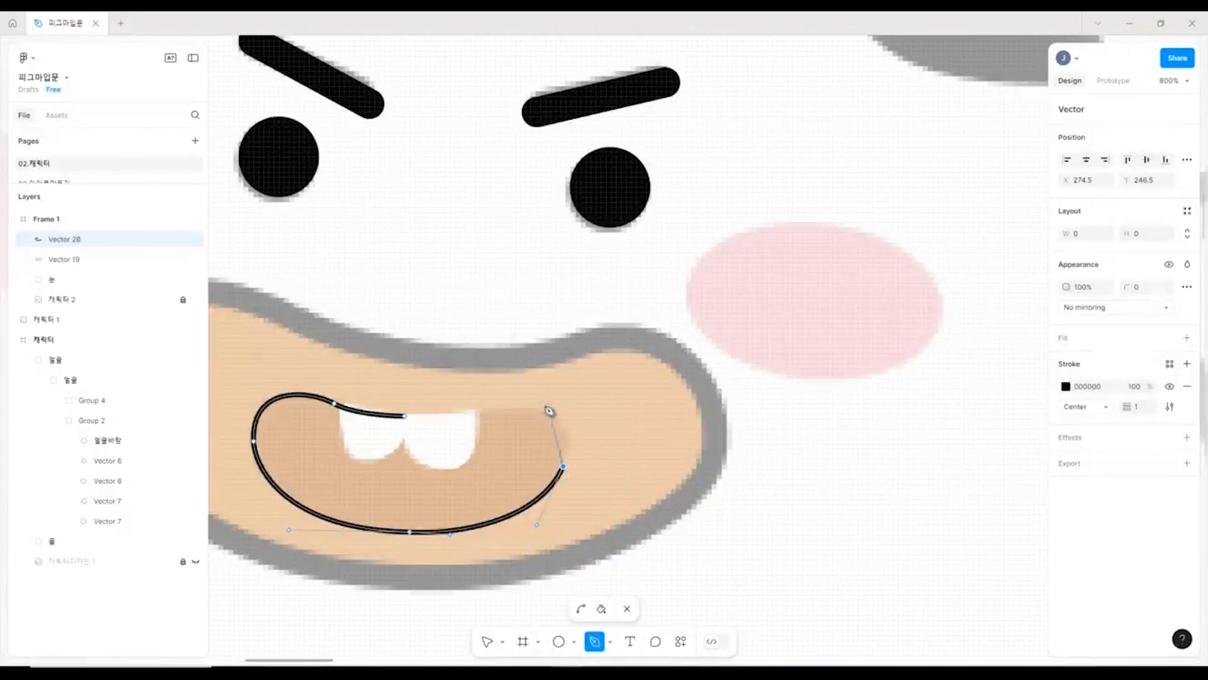
pyautogui.moveTo(528, 408); pyautogui.dragTo(368, 413)
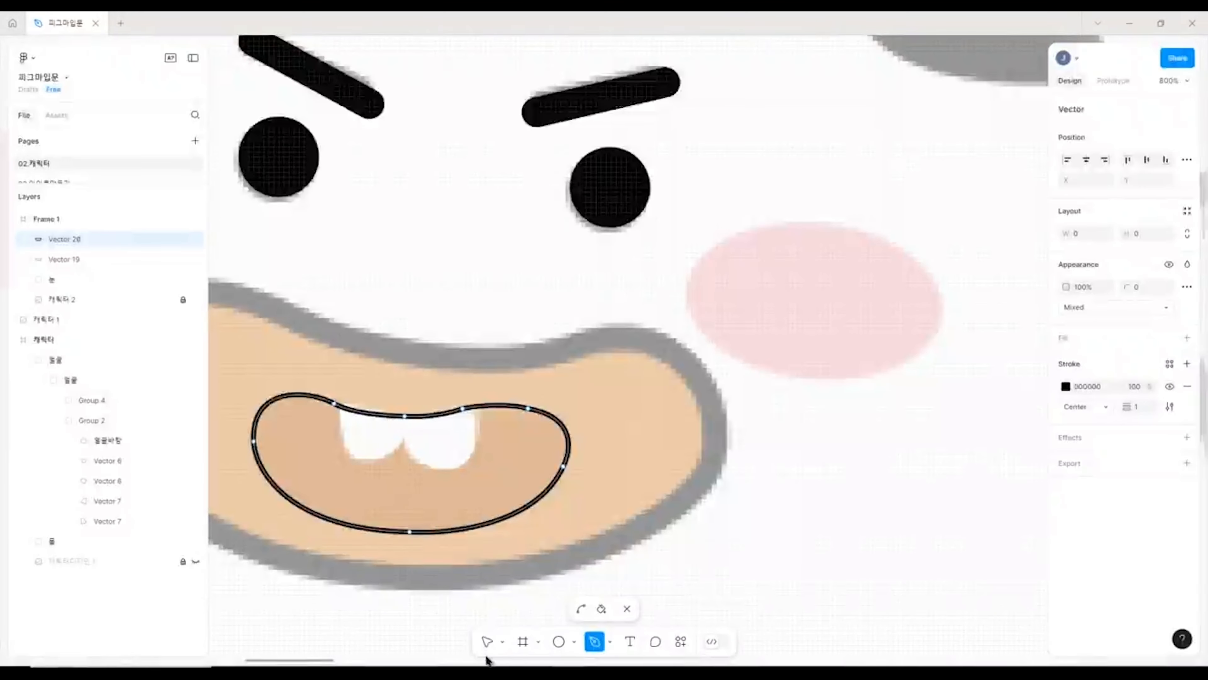
# - Refine the anchor and curve handles at the inner mouth outline's upper-right corner to match the reference
pyautogui.press('v')
pyautogui.click(410, 532)
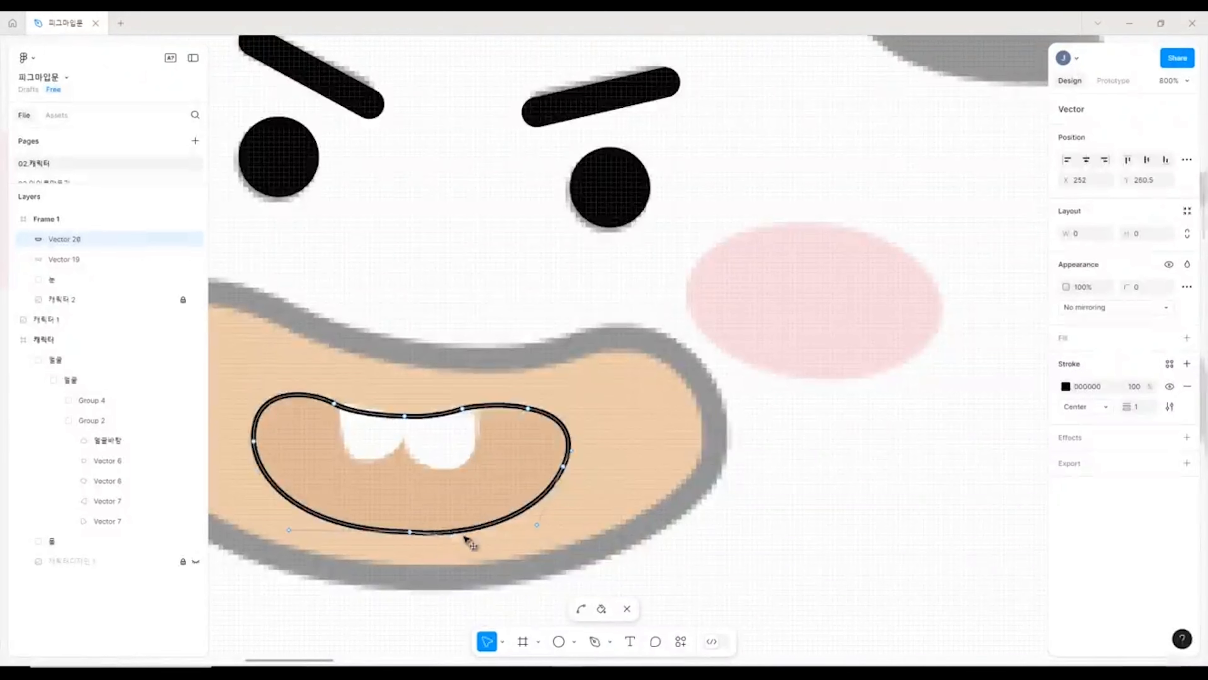
pyautogui.click(528, 409)
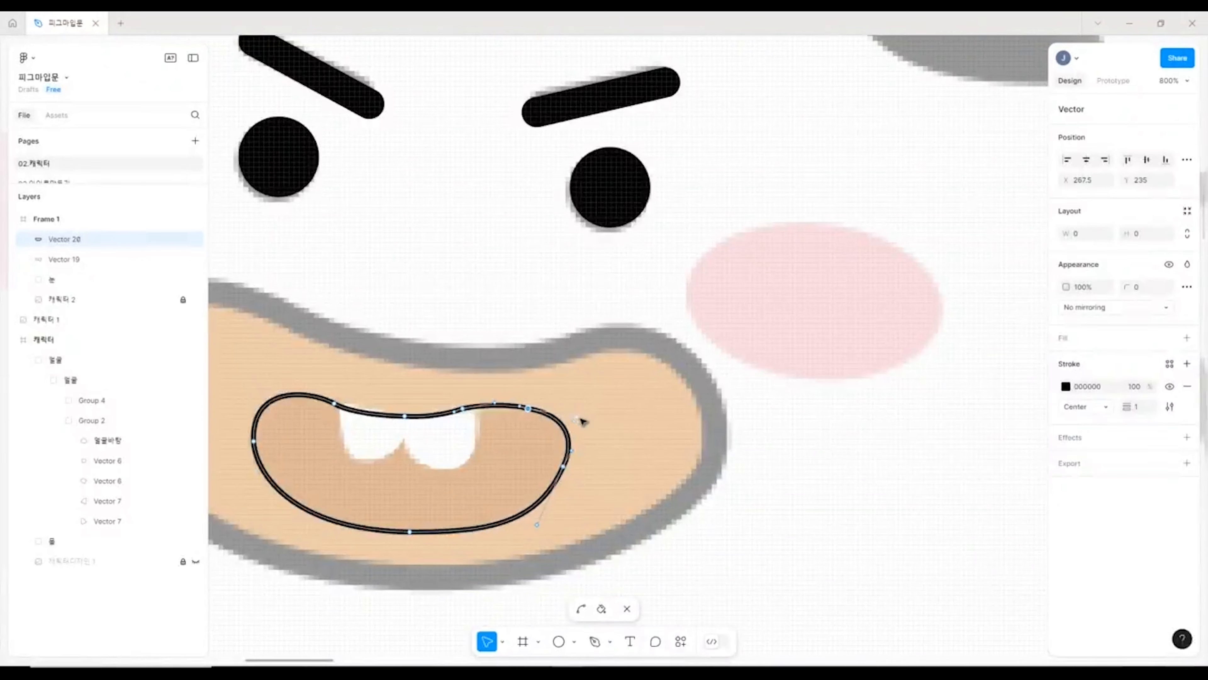
pyautogui.moveTo(575, 415); pyautogui.dragTo(572, 452)
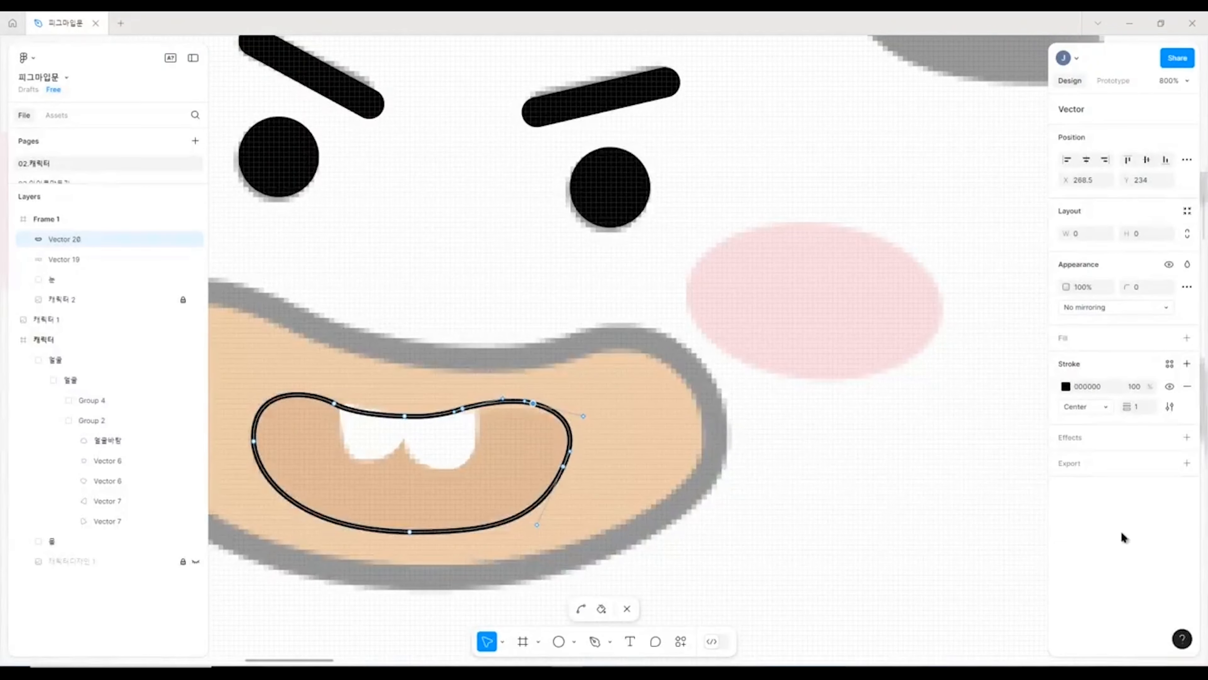
# - Remove the inner mouth shape's stroke and add a solid fill to it
pyautogui.click(1187, 387)
pyautogui.click(1187, 338)
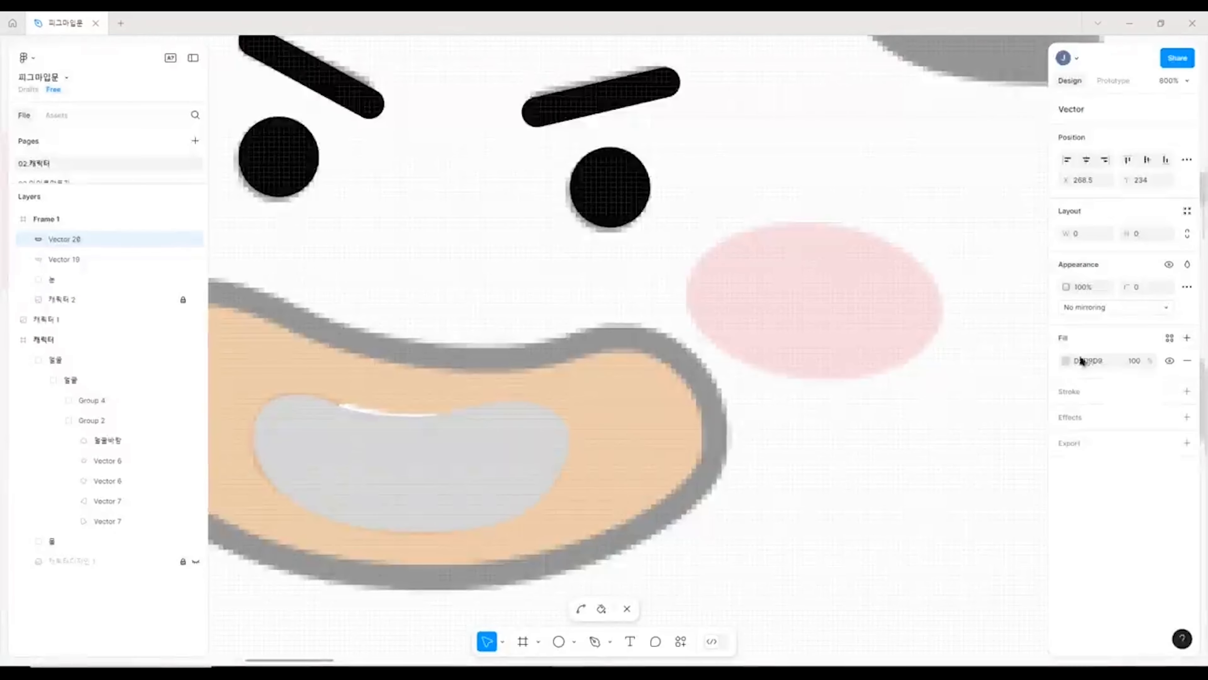
pyautogui.click(1066, 361)
pyautogui.press('i')
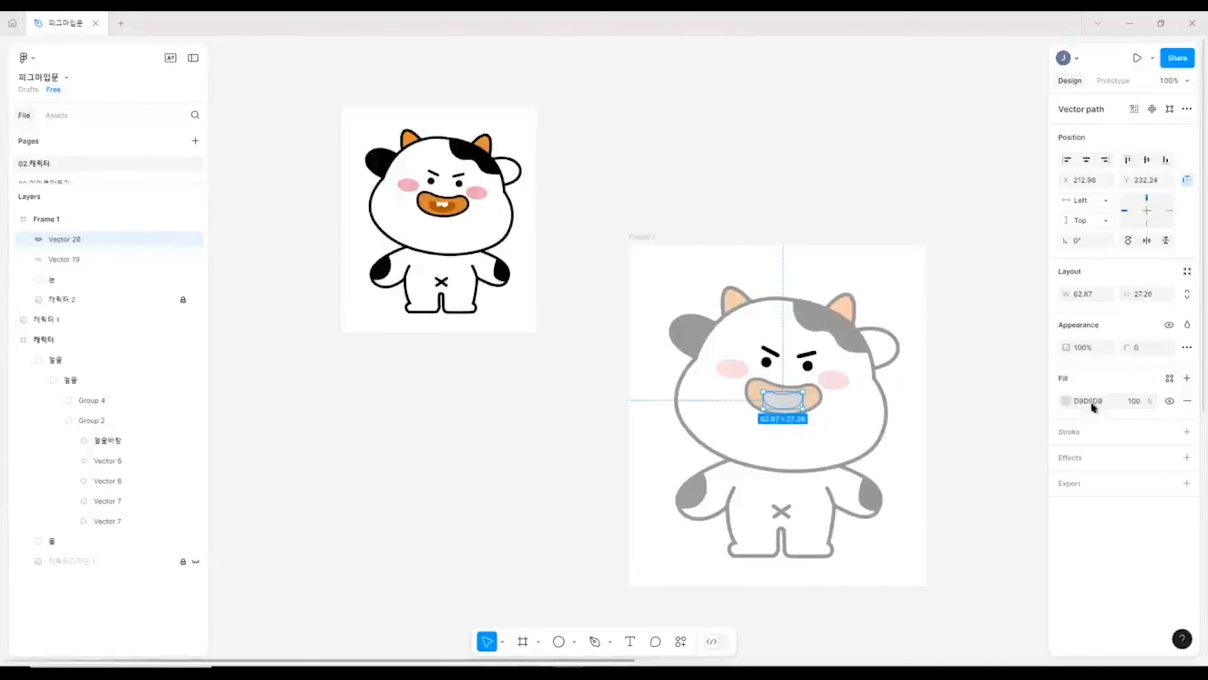
# - Fill the inner mouth with brown B15500 sampled from the full-colour cow's mouth, and send the shape to the back
pyautogui.click(1066, 402)
pyautogui.click(914, 523)
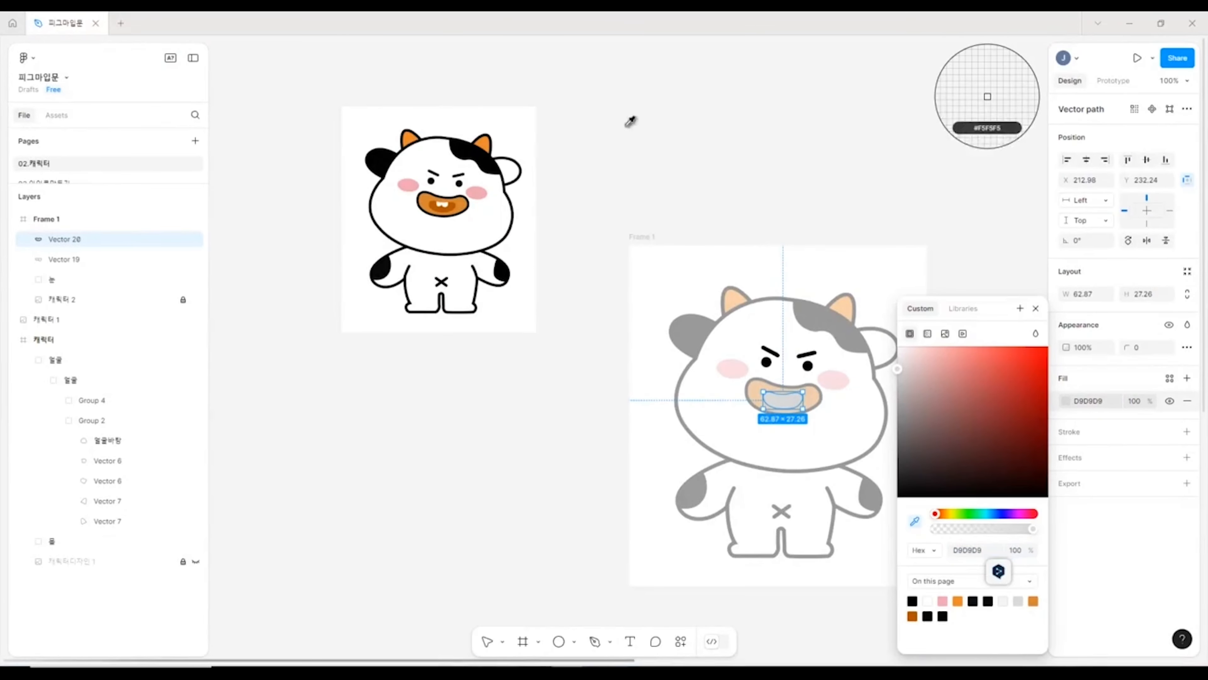
pyautogui.click(454, 208)
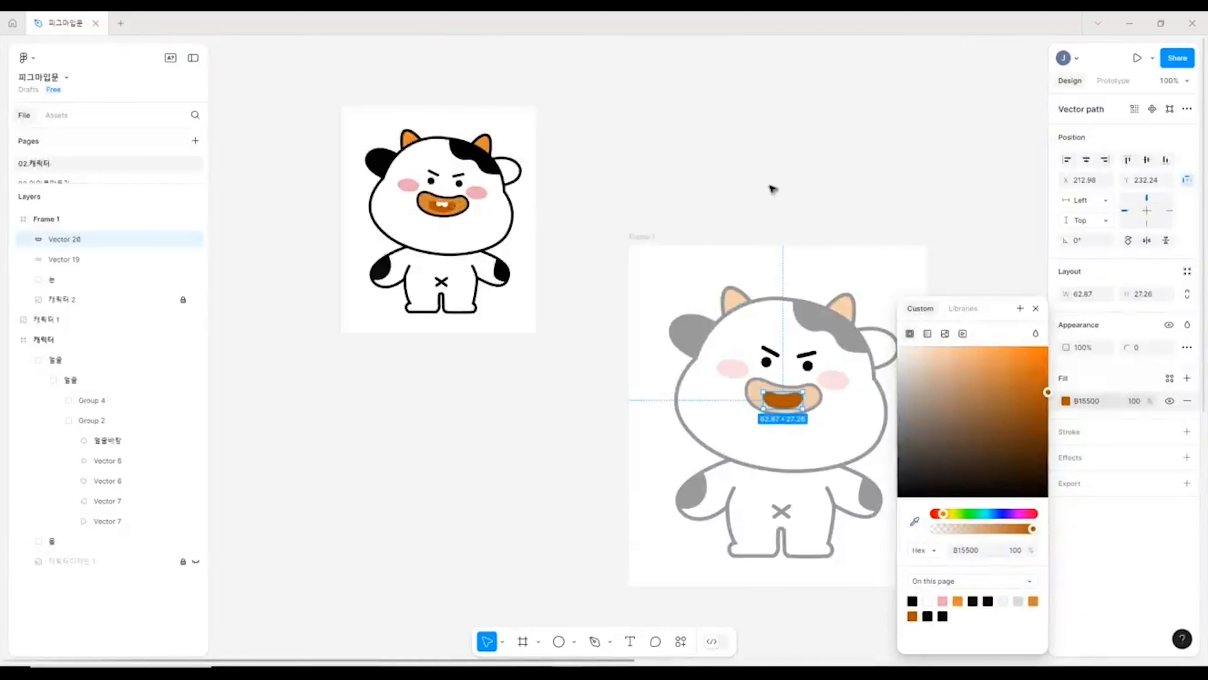
pyautogui.hotkey('ctrl', 'shift', '[')
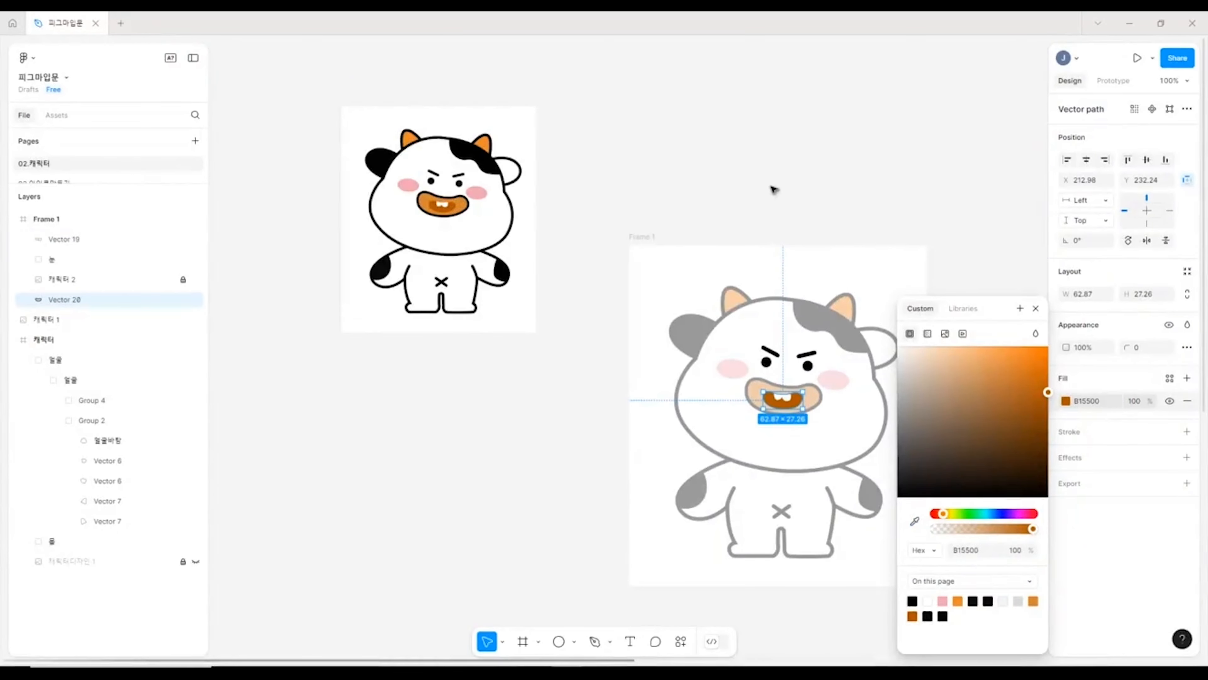
# - Reshape the upper corners of the teeth so their top edge meets the inner mouth's upper curve
pyautogui.hotkey('ctrl', '=')
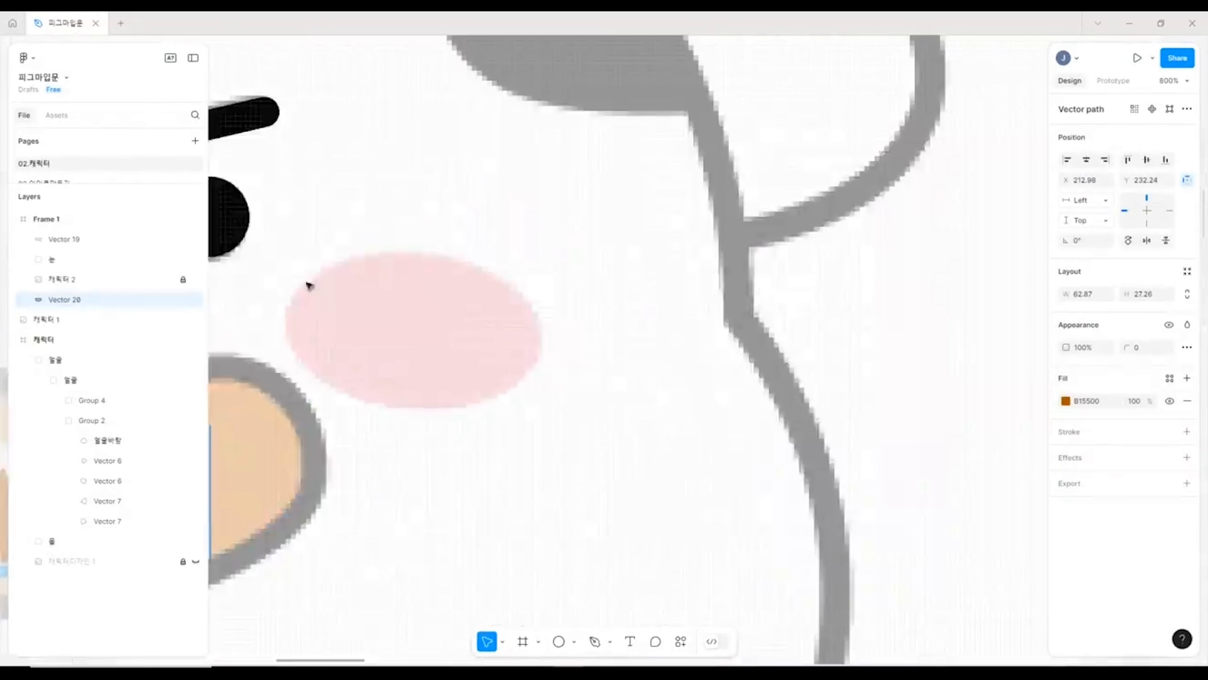
pyautogui.moveTo(350, 397); pyautogui.dragTo(781, 420)
pyautogui.click(508, 423)
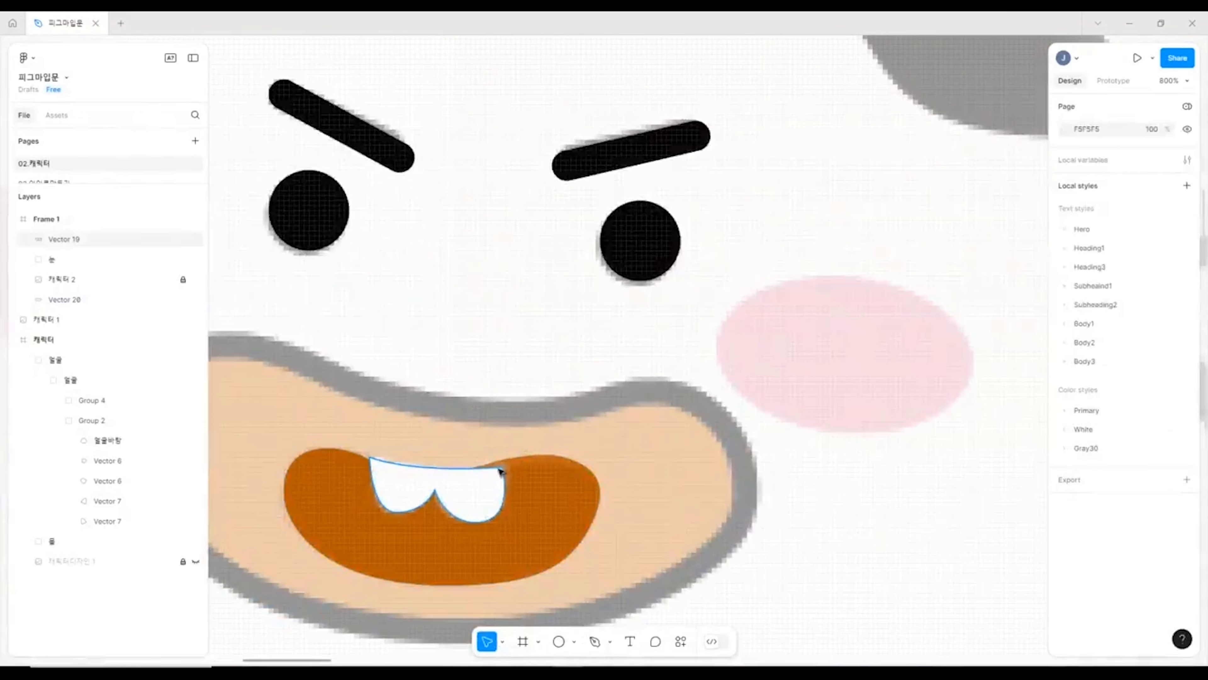
pyautogui.click(505, 471)
pyautogui.doubleClick(376, 459)
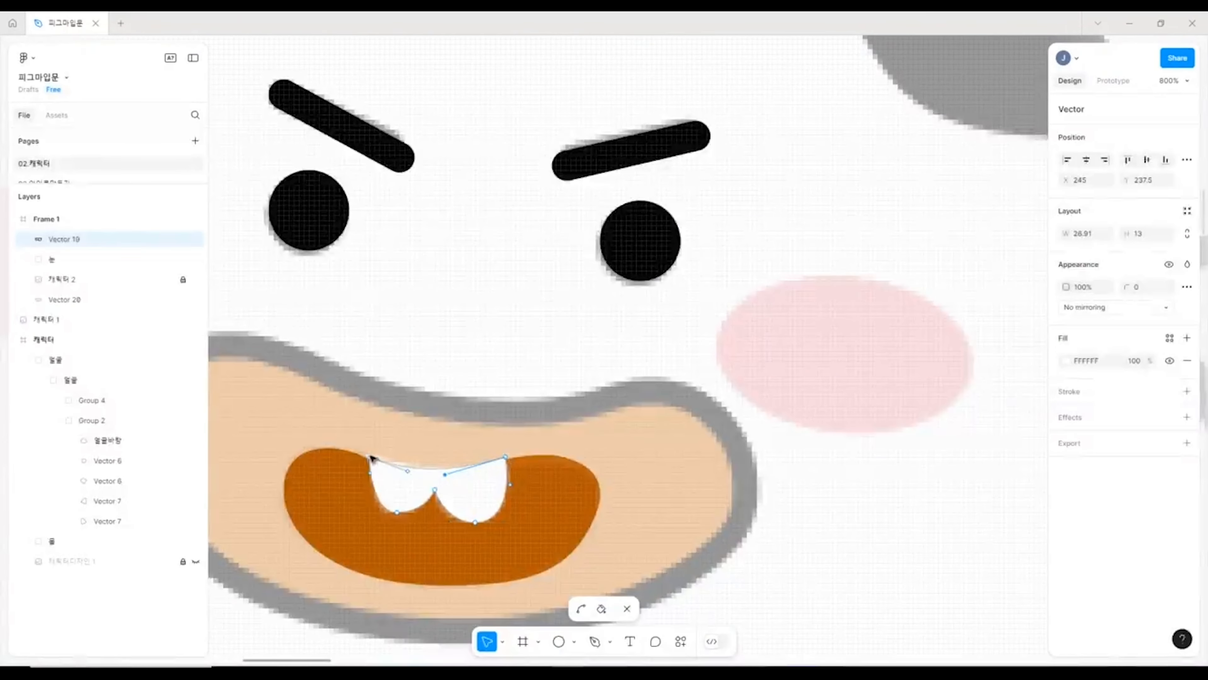
pyautogui.moveTo(370, 458); pyautogui.dragTo(370, 461)
pyautogui.click(661, 510)
pyautogui.press('Escape')
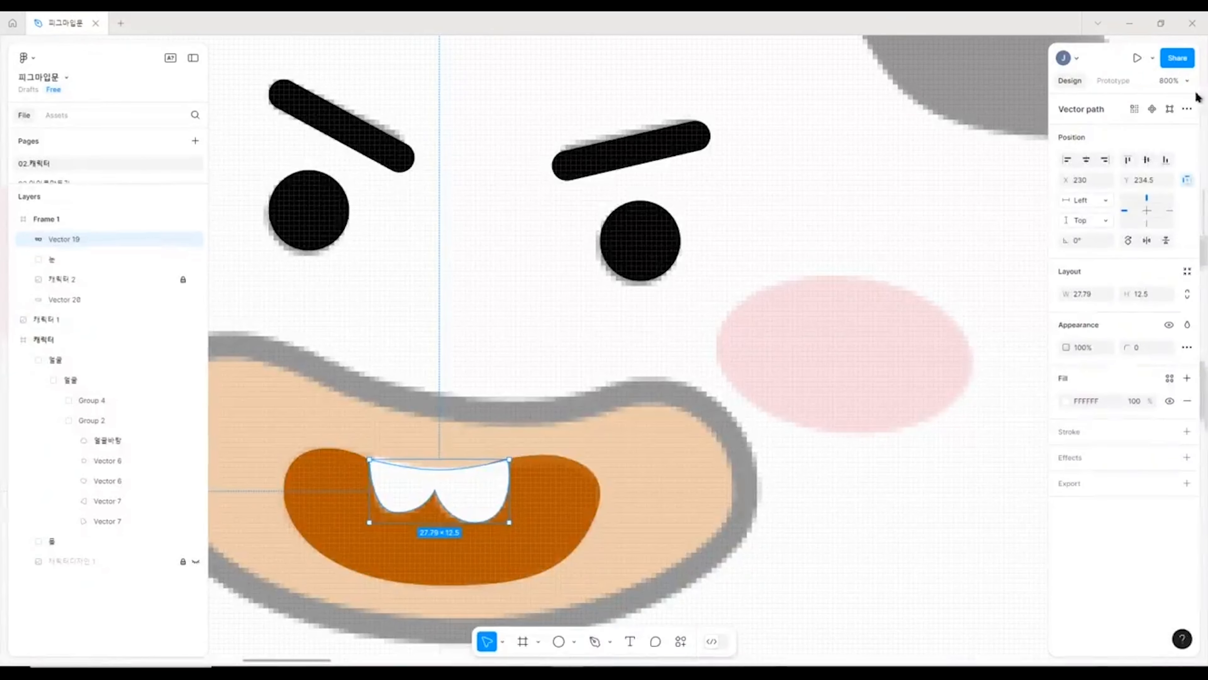
# - Group the teeth with the brown inner mouth shape
pyautogui.click(558, 502)
pyautogui.keyDown('shift'); pyautogui.click(489, 502); pyautogui.keyUp('shift')
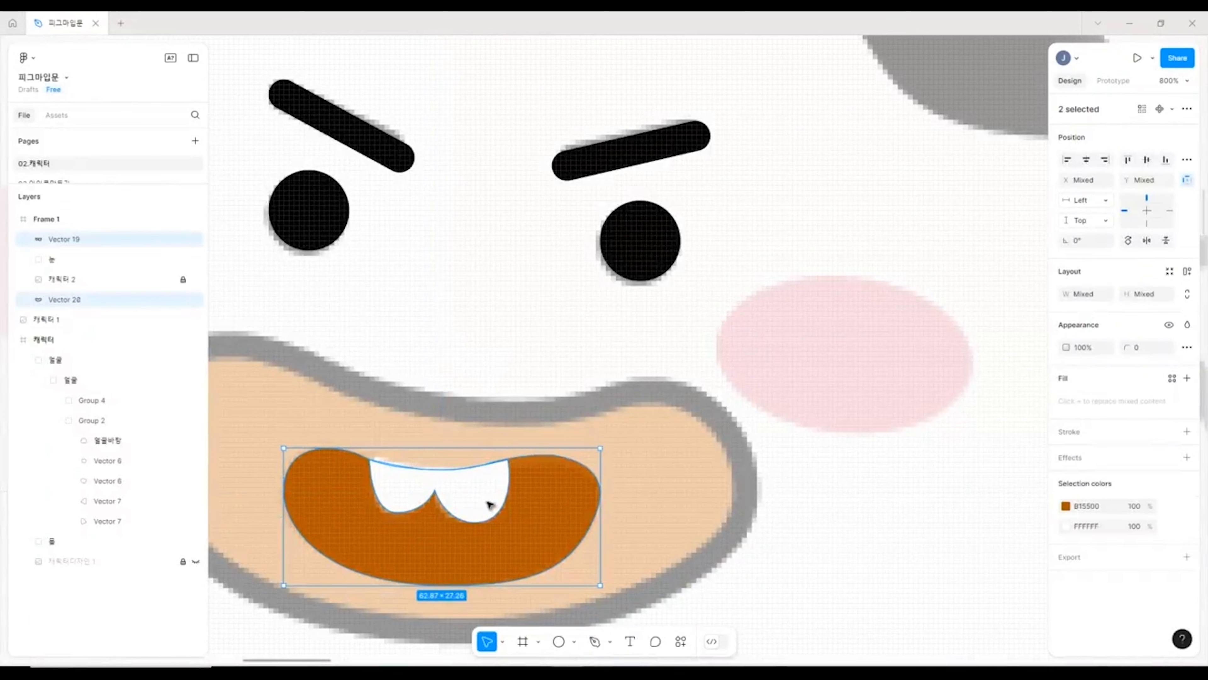
pyautogui.hotkey('ctrl', 'g')
# - Trace the outer mouth's grey outline as a closed curved path with the Pen tool, following the centre of the line
pyautogui.scroll(-5, 493, 503)
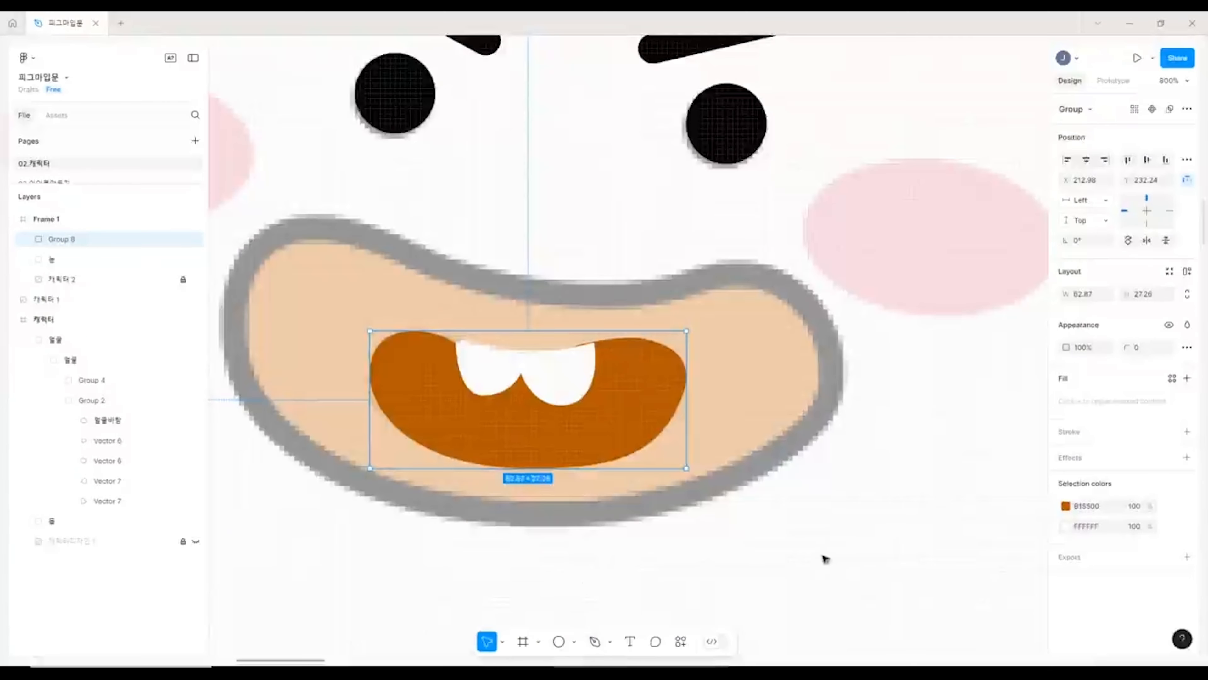
pyautogui.click(804, 562)
pyautogui.click(595, 642)
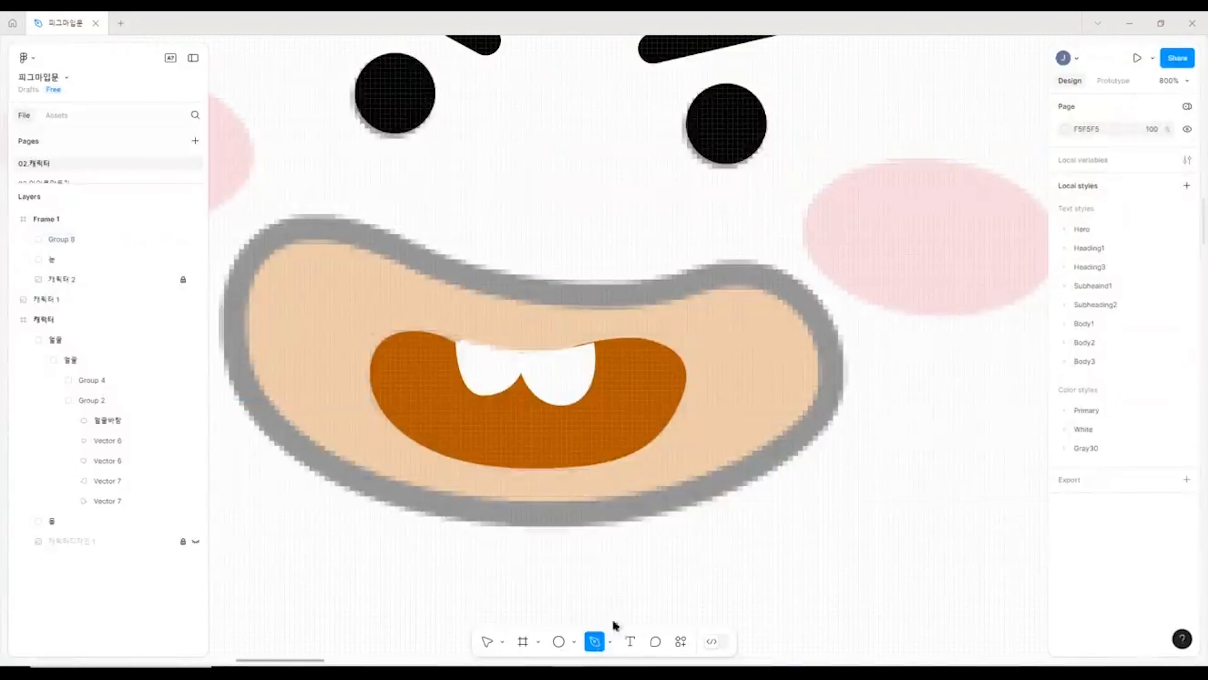
pyautogui.click(521, 287)
pyautogui.moveTo(378, 244); pyautogui.dragTo(305, 199)
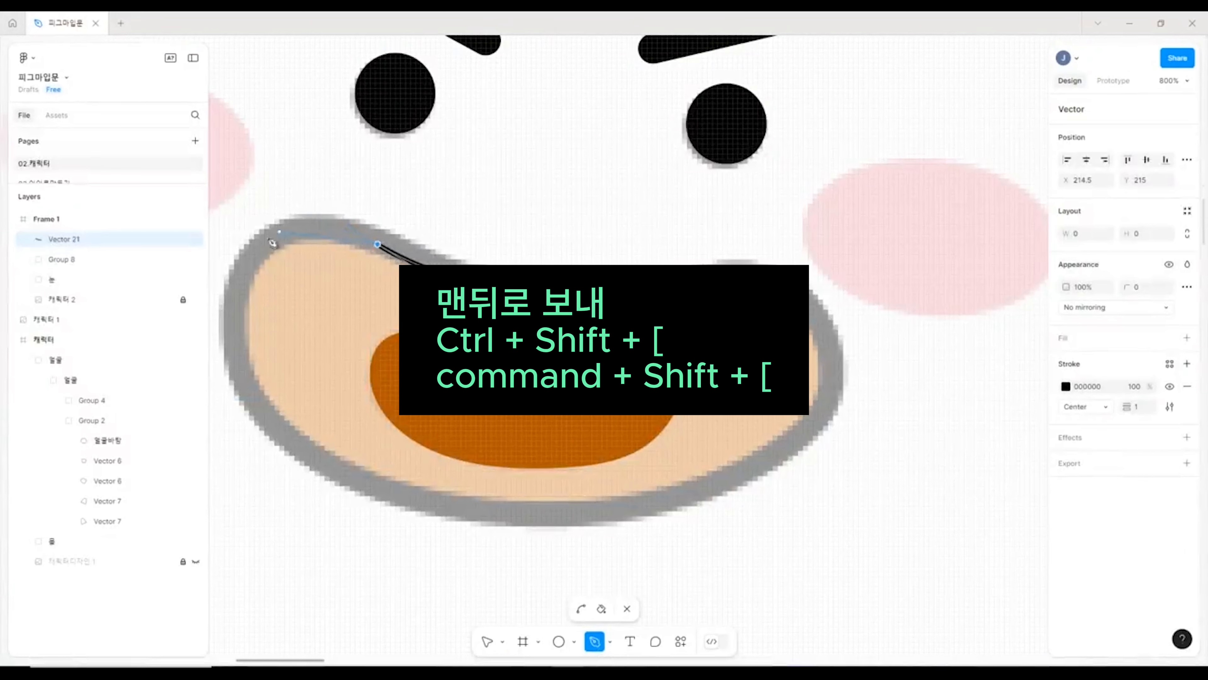
pyautogui.moveTo(234, 302); pyautogui.dragTo(209, 435)
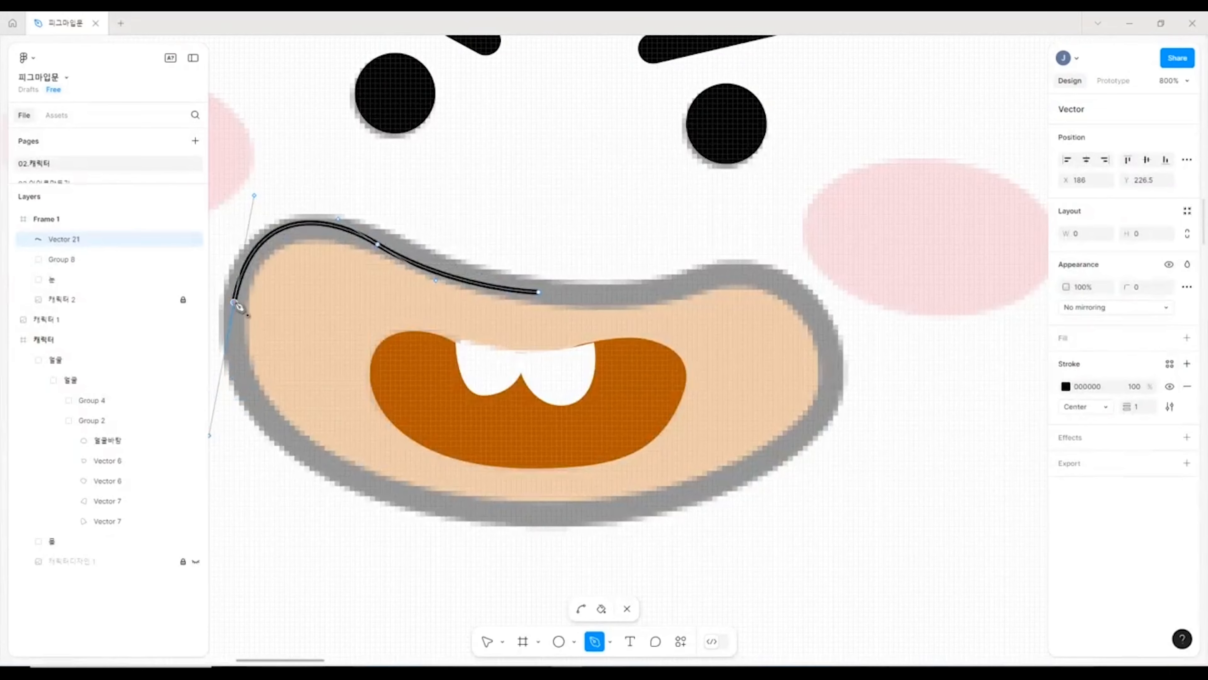
pyautogui.moveTo(523, 513); pyautogui.dragTo(864, 335)
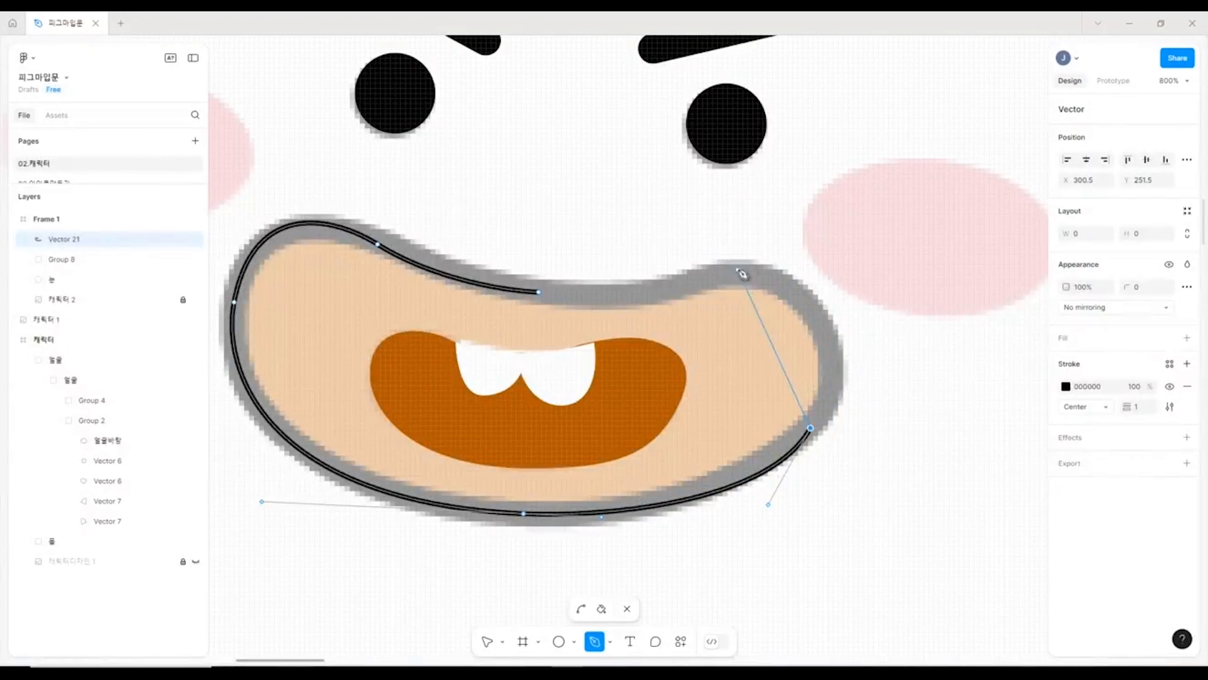
pyautogui.moveTo(737, 271); pyautogui.dragTo(614, 255)
pyautogui.click(738, 272)
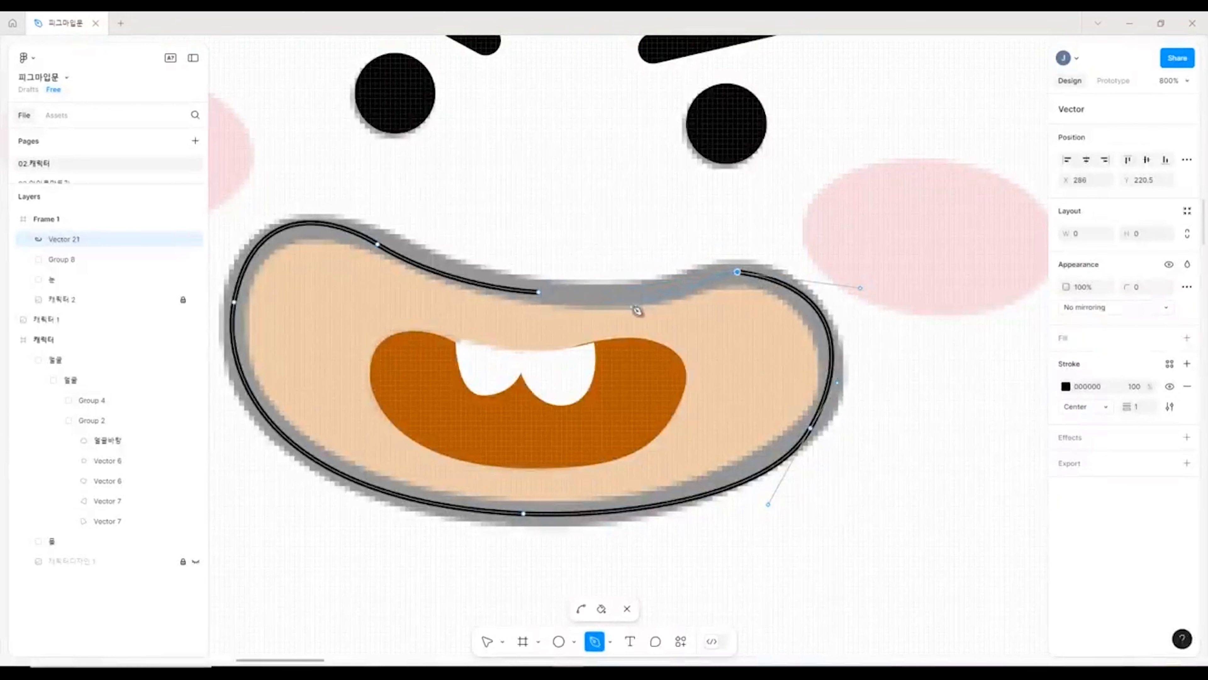
pyautogui.moveTo(657, 296); pyautogui.dragTo(609, 315)
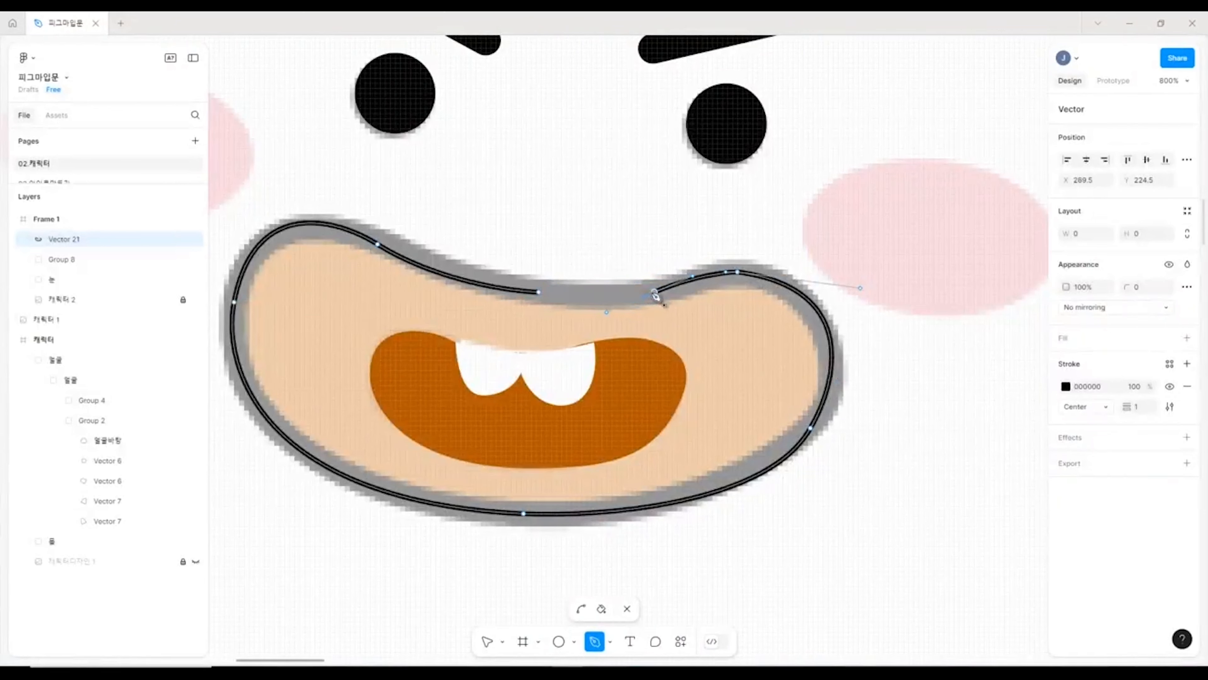
pyautogui.moveTo(541, 295); pyautogui.dragTo(476, 286)
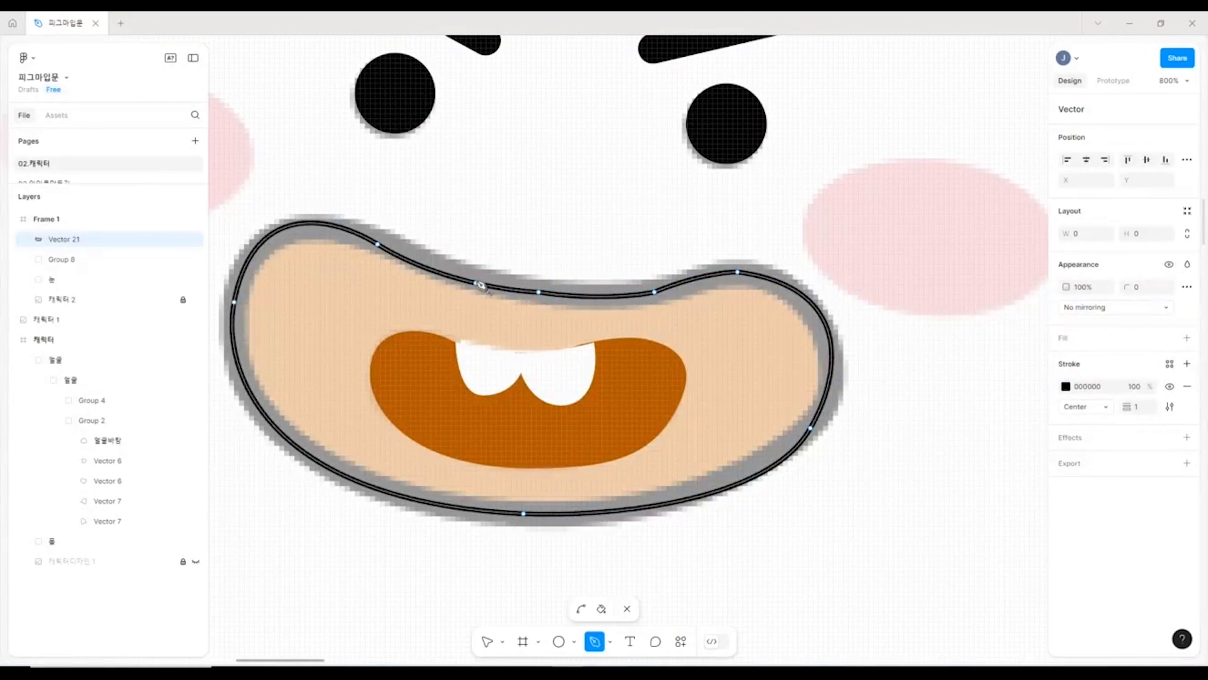
# - Refine the outer mouth path's right-side anchors and upper-edge curve handles so it follows the reference outline
pyautogui.press('v')
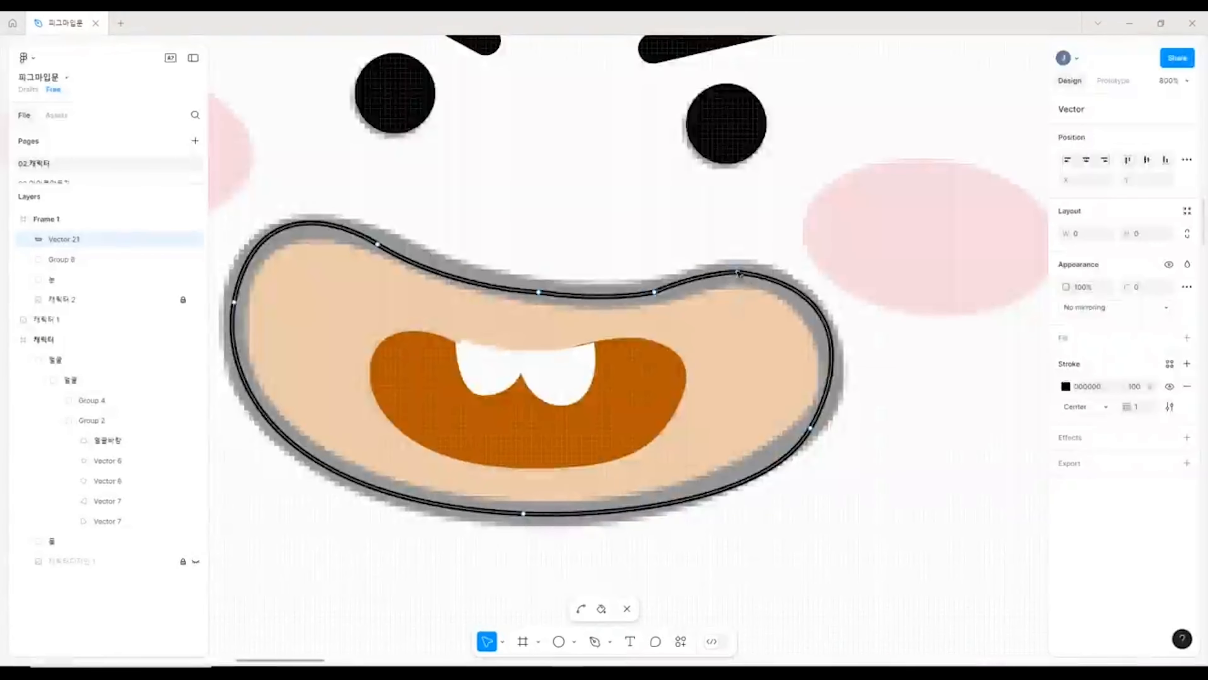
pyautogui.click(738, 272)
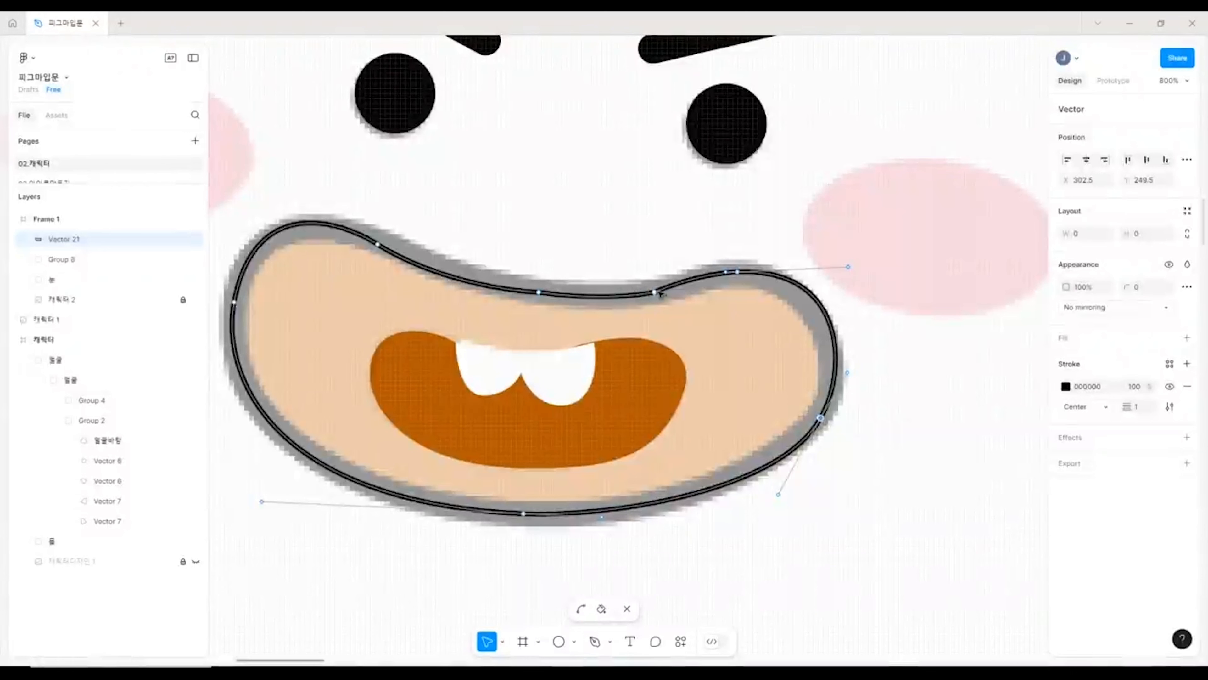
pyautogui.click(655, 292)
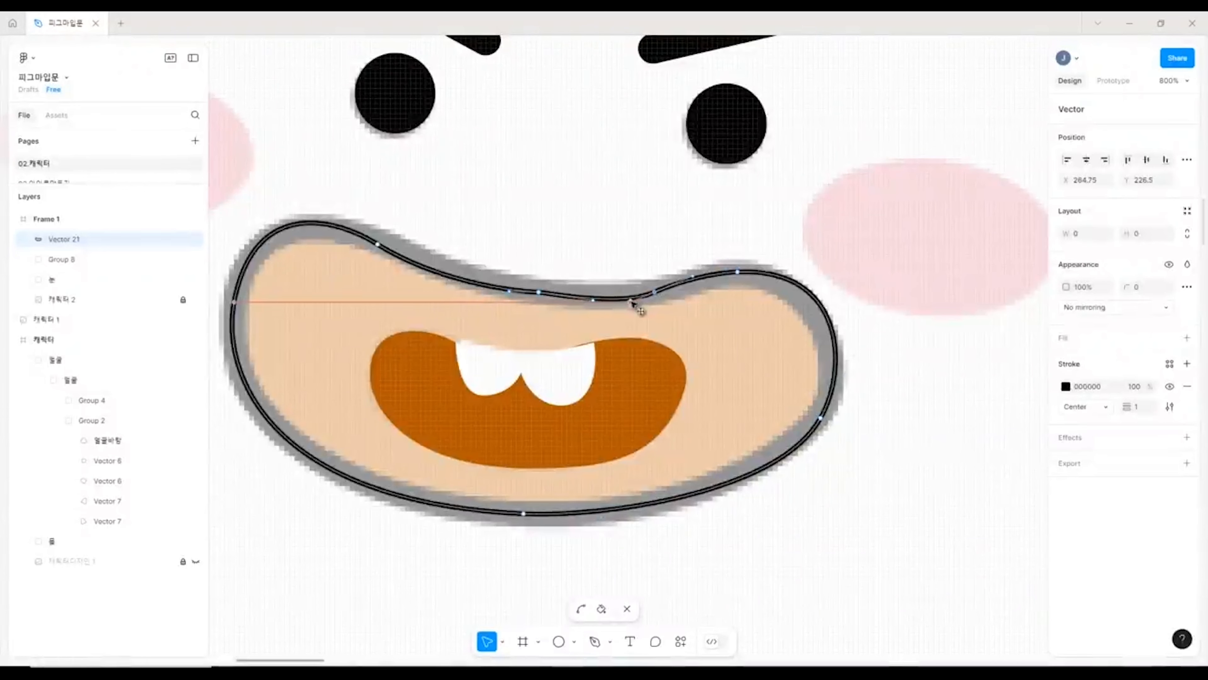
pyautogui.click(537, 294)
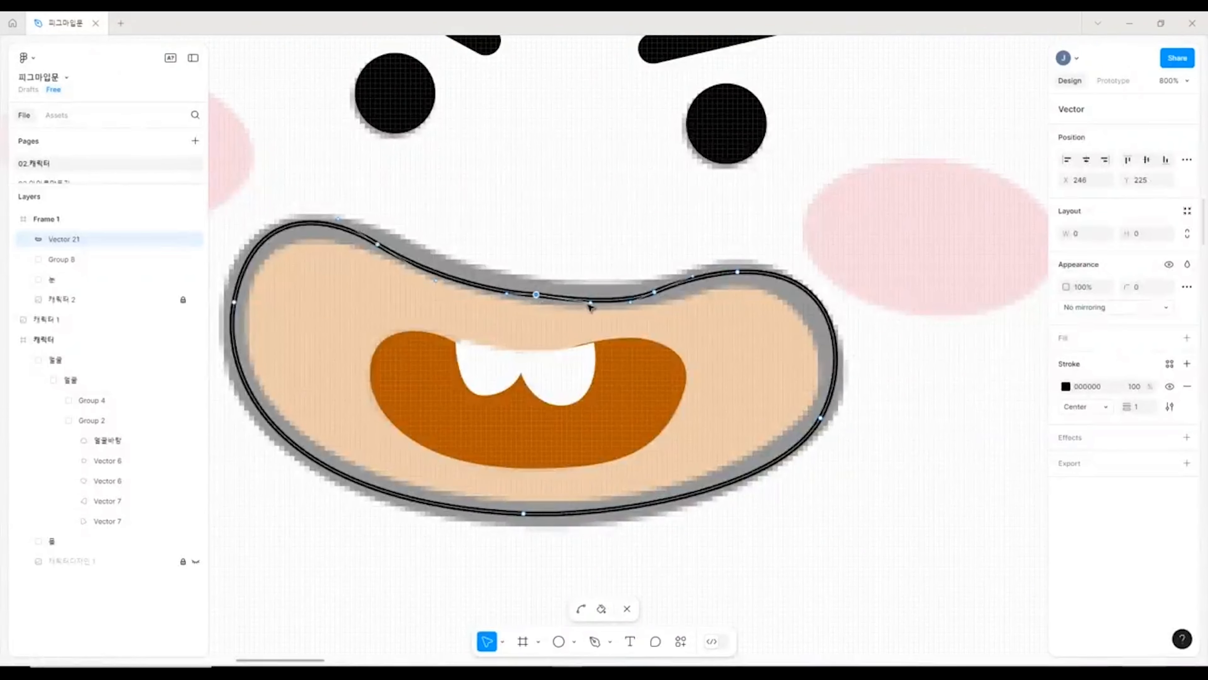
pyautogui.moveTo(590, 303); pyautogui.dragTo(602, 294)
pyautogui.press('Escape')
# - Add a fill to the outer mouth in orange D78431, sampled from the full-colour cow's mouth
pyautogui.hotkey('shift', '0')
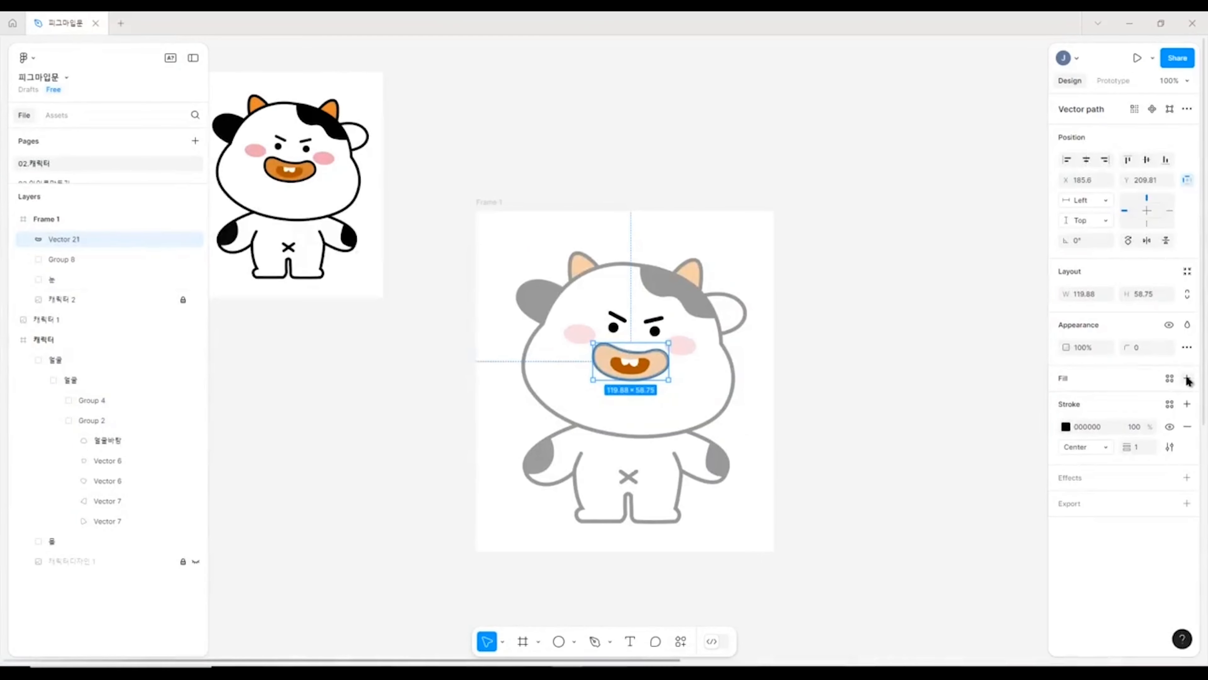
pyautogui.click(1186, 379)
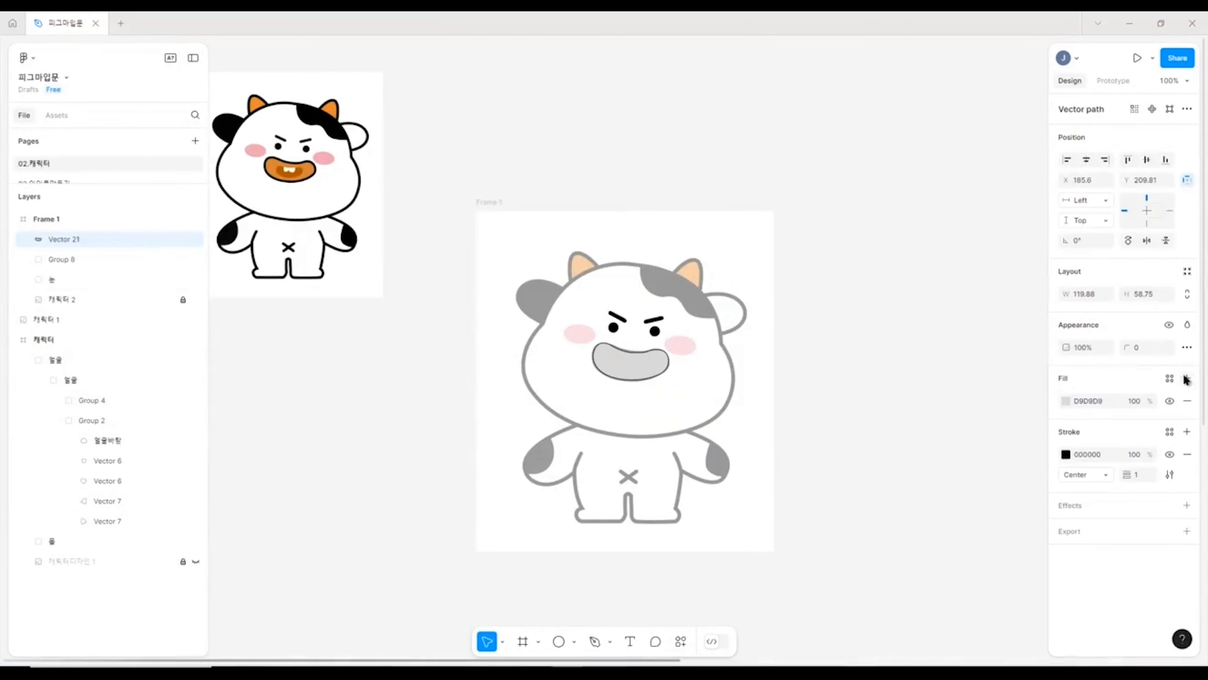
pyautogui.click(1066, 401)
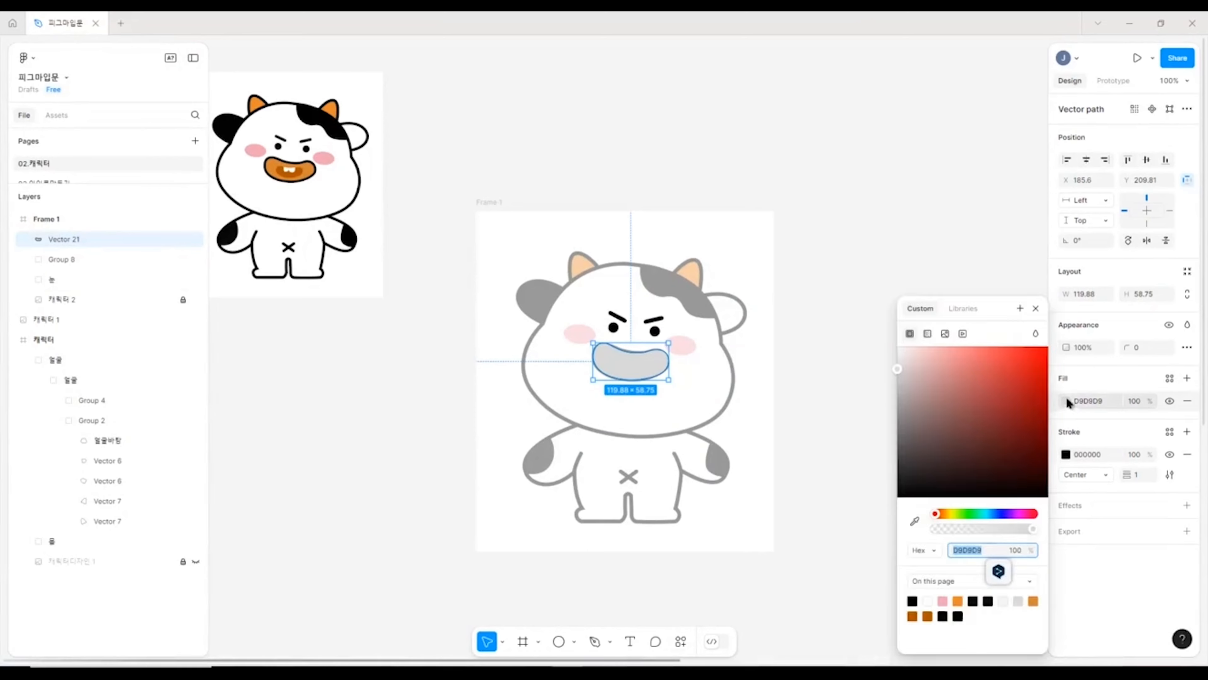
pyautogui.press('i')
pyautogui.click(281, 169)
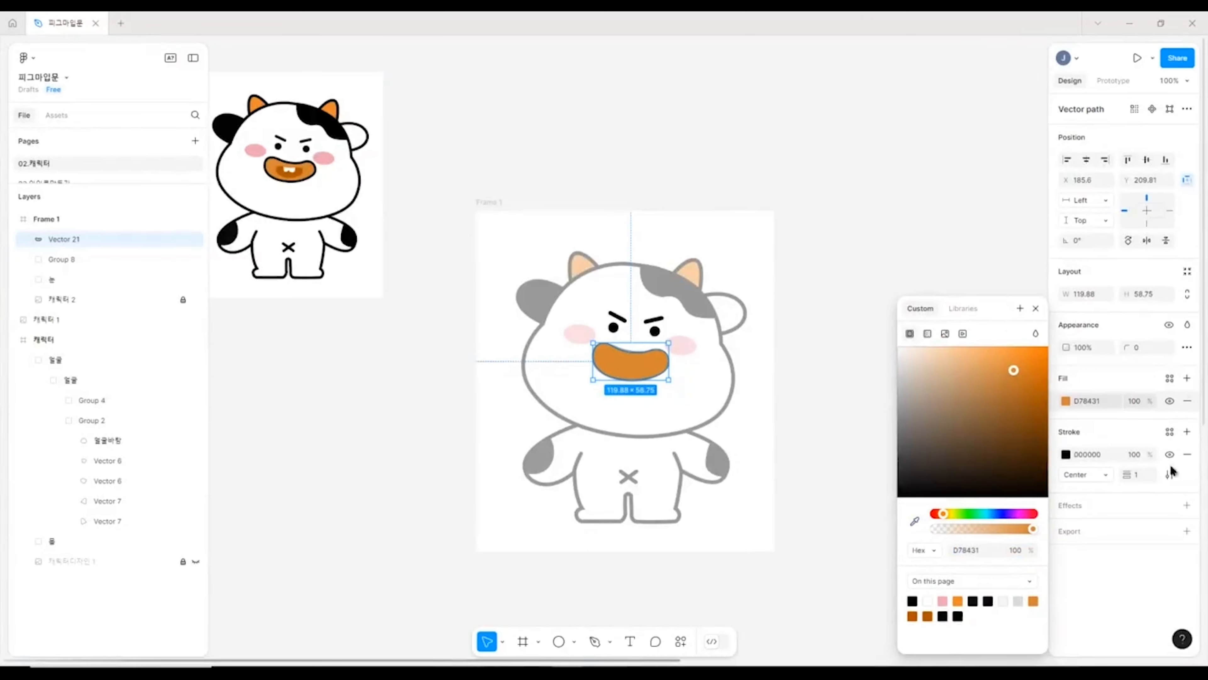
# - Set the outer mouth's stroke width to 6 and send the shape to the back, behind the teeth and inner mouth
pyautogui.click(1140, 476)
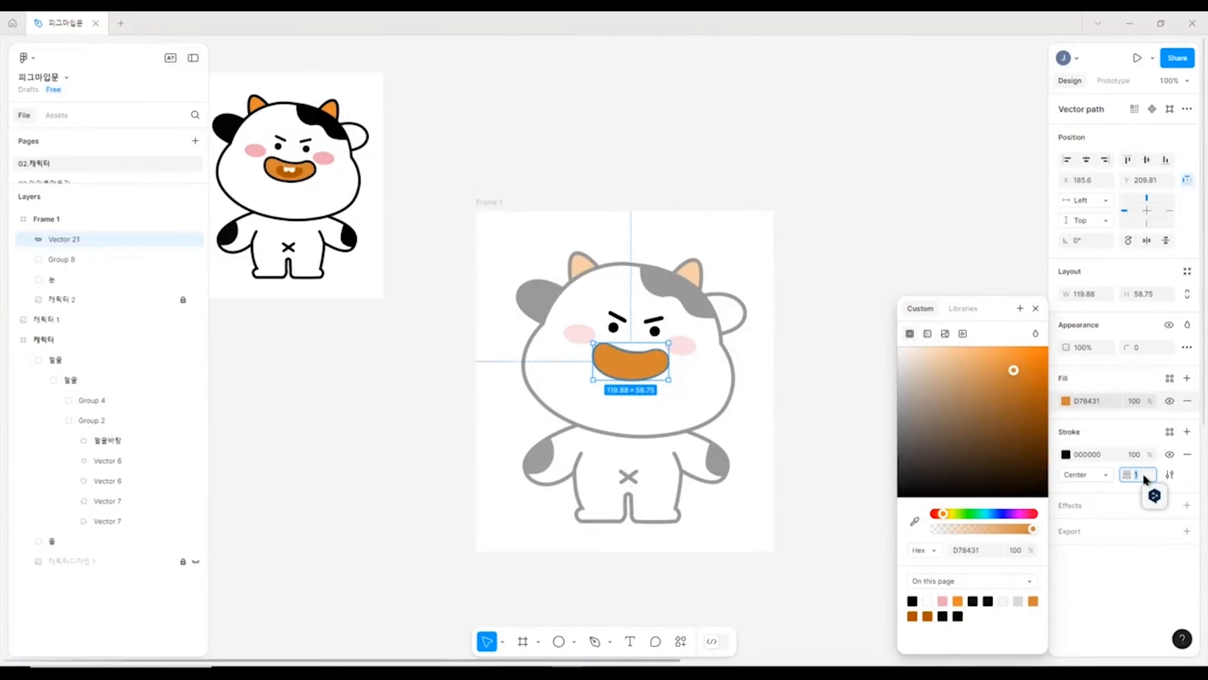
pyautogui.write('6')
pyautogui.click(793, 365)
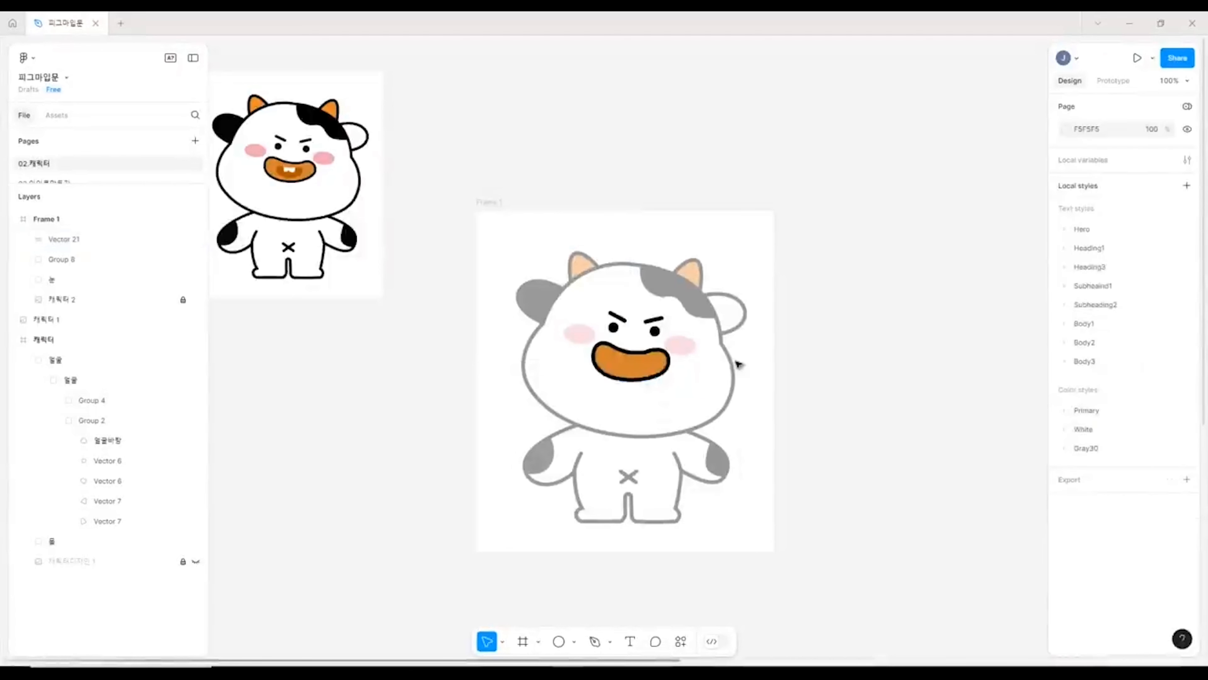
pyautogui.click(659, 360)
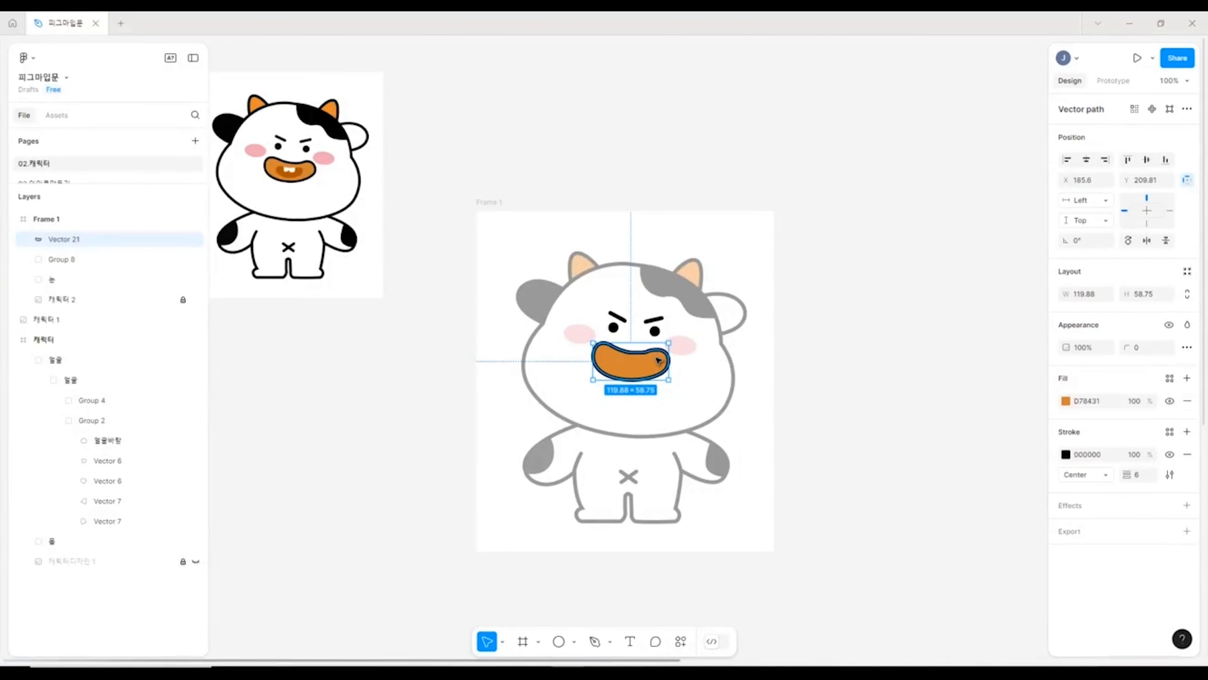
pyautogui.hotkey('ctrl', 'shift', '[')
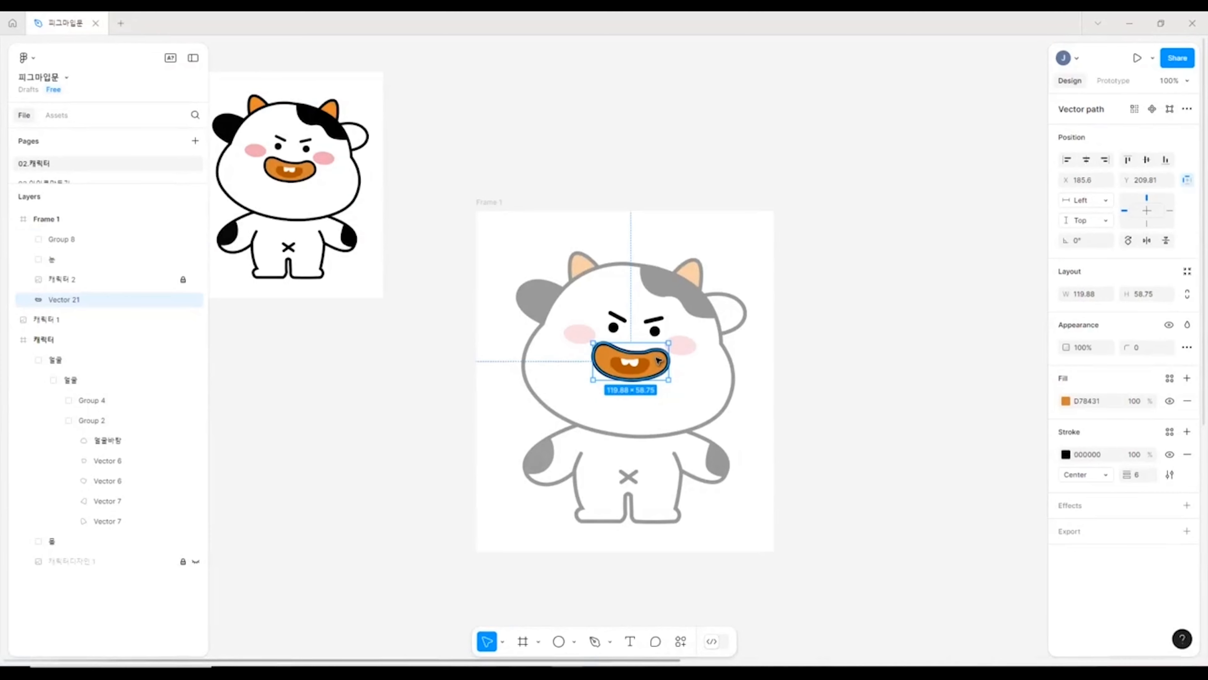
# - Group the outer mouth shape with the group of teeth and inner mouth
pyautogui.hotkey('ctrl', '=')
pyautogui.hotkey('ctrl', '=')
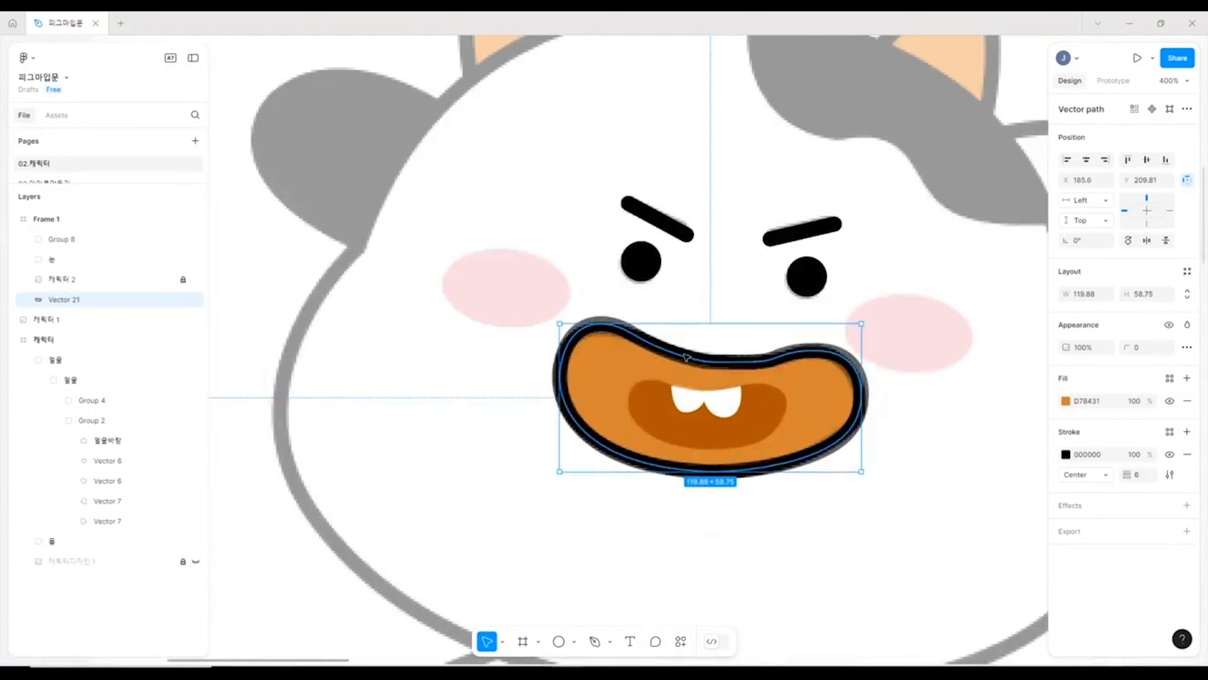
pyautogui.keyDown('shift'); pyautogui.click(723, 409); pyautogui.keyUp('shift')
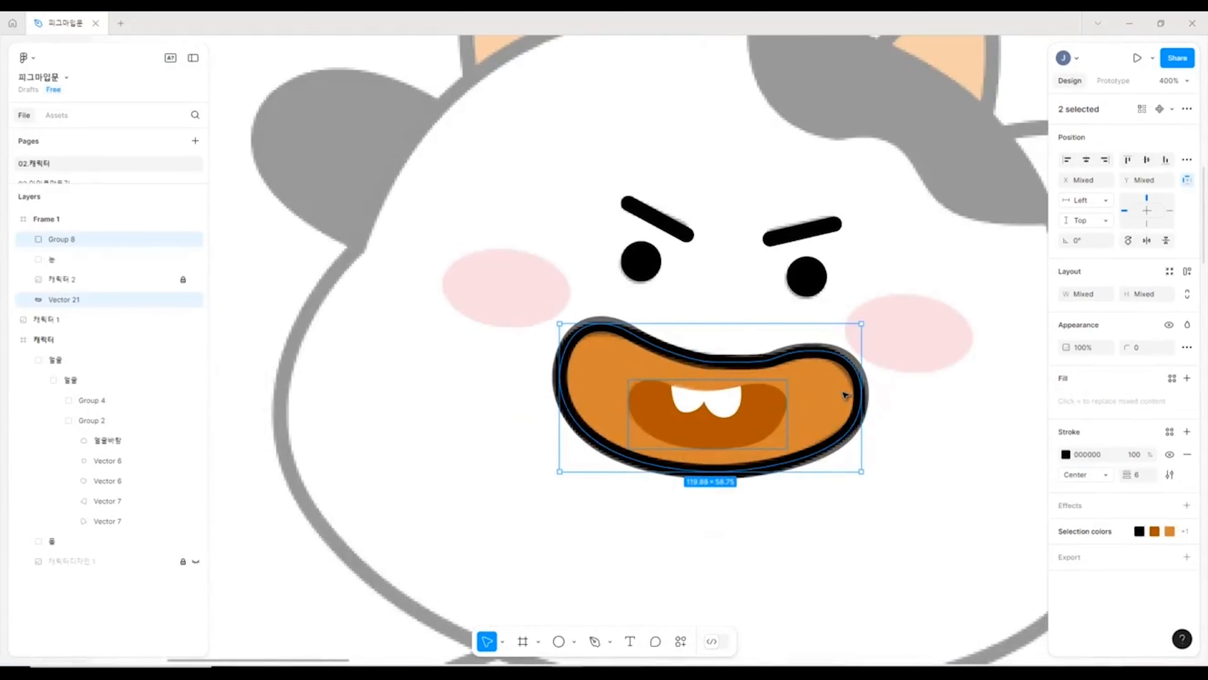
pyautogui.hotkey('ctrl', 'g')
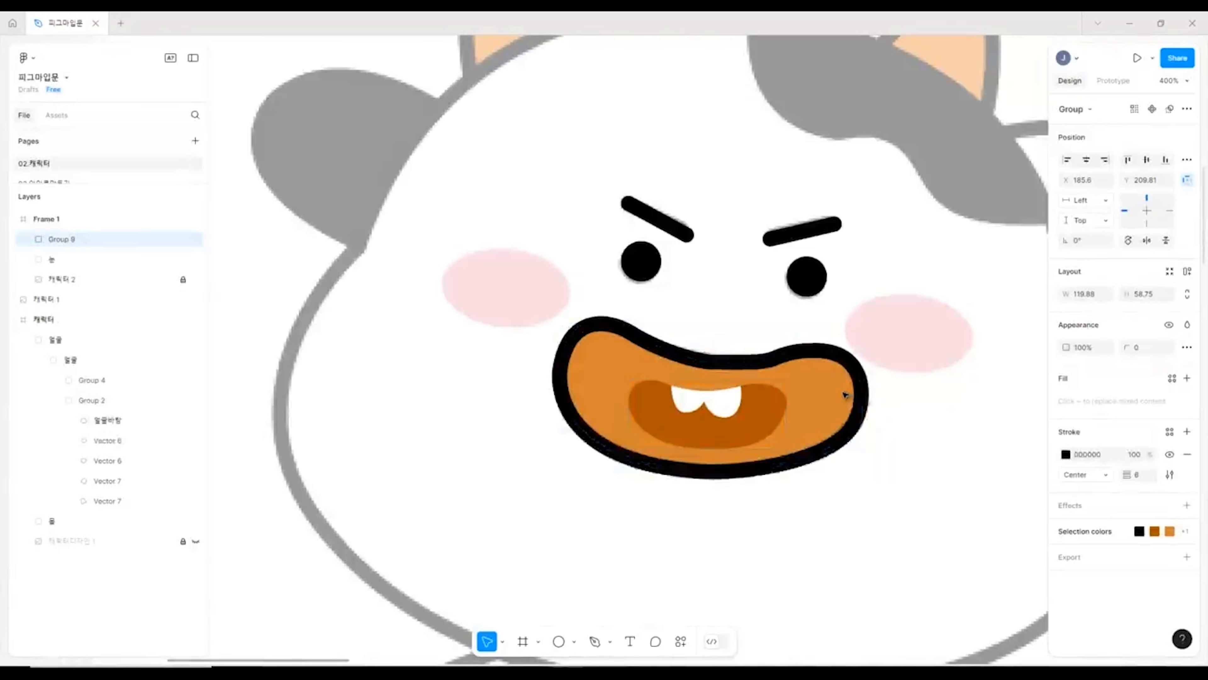
# - Draw a 49 × 32 ellipse over the cow's left-hand pink cheek and align it with the reference
pyautogui.hscroll(4, 593, 557)
pyautogui.scroll(1, 592, 557)
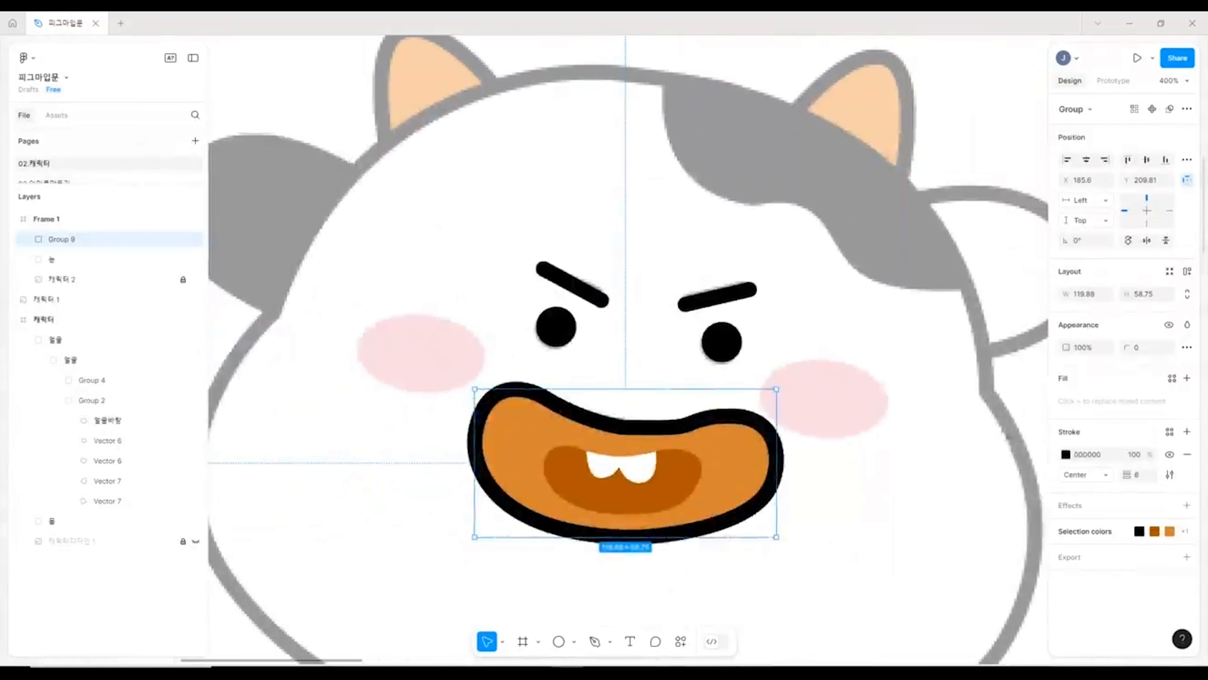
pyautogui.click(633, 624)
pyautogui.click(559, 641)
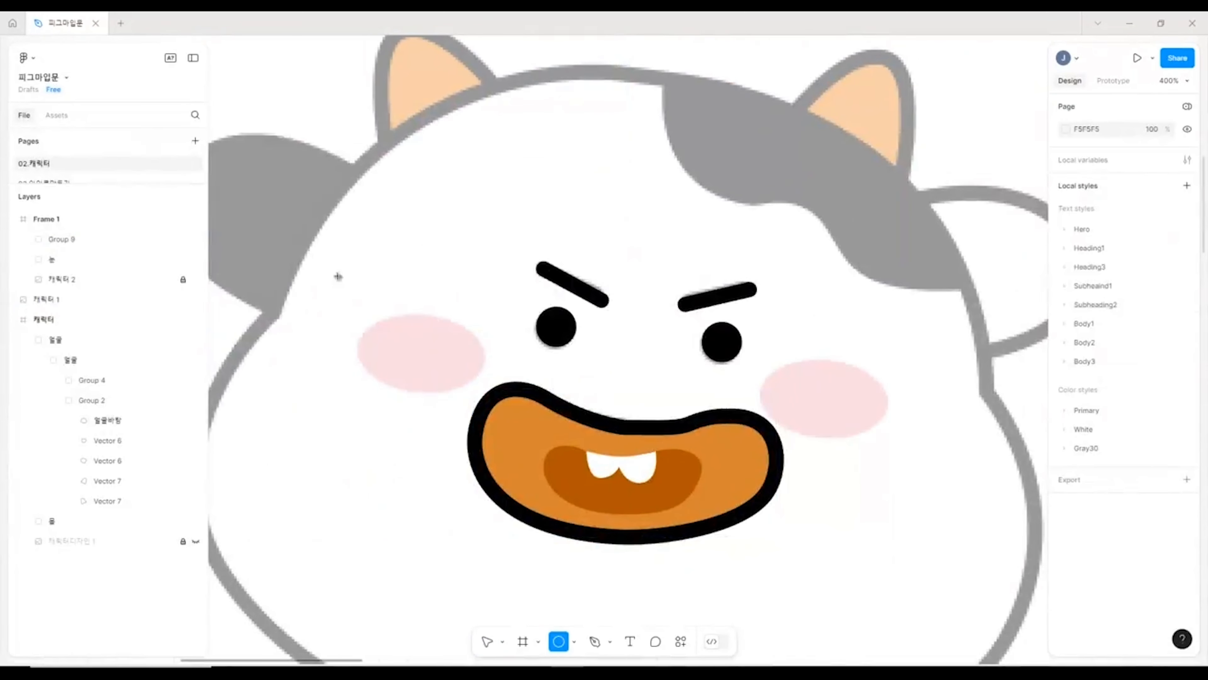
pyautogui.moveTo(361, 319); pyautogui.dragTo(485, 395)
pyautogui.moveTo(429, 364); pyautogui.dragTo(431, 363)
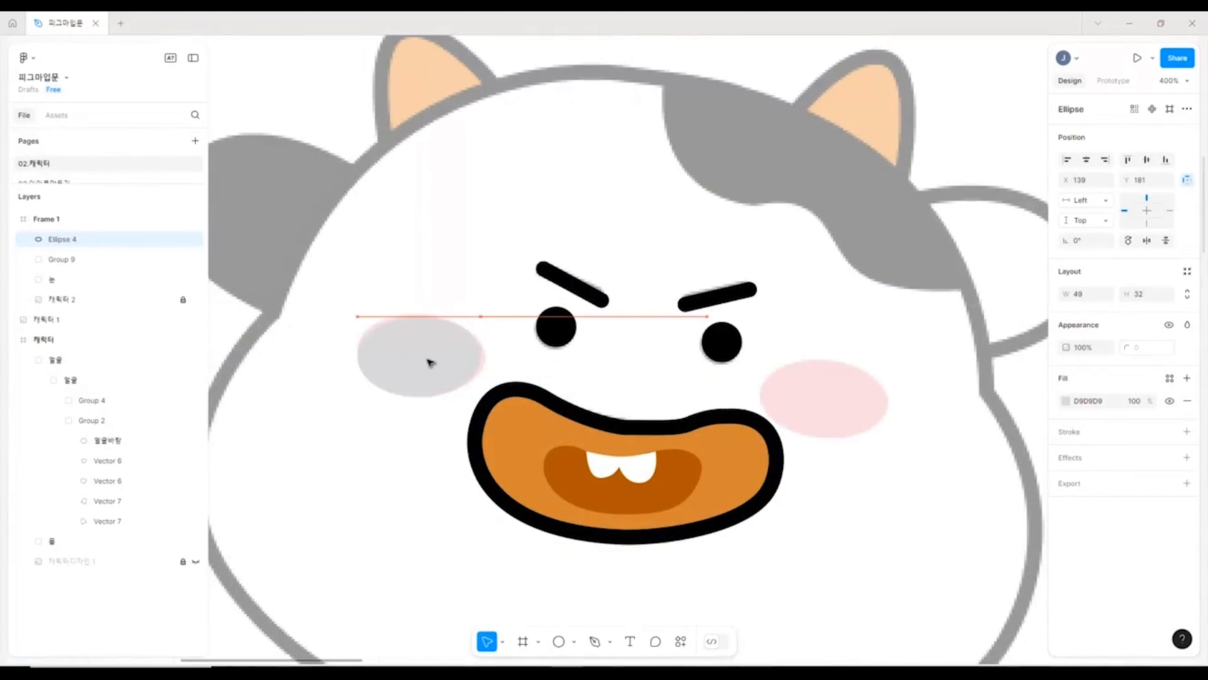
# - Fill the cheek ellipse with pink EFA7B4 sampled from the full-colour cow's cheek
pyautogui.click(1066, 401)
pyautogui.click(915, 521)
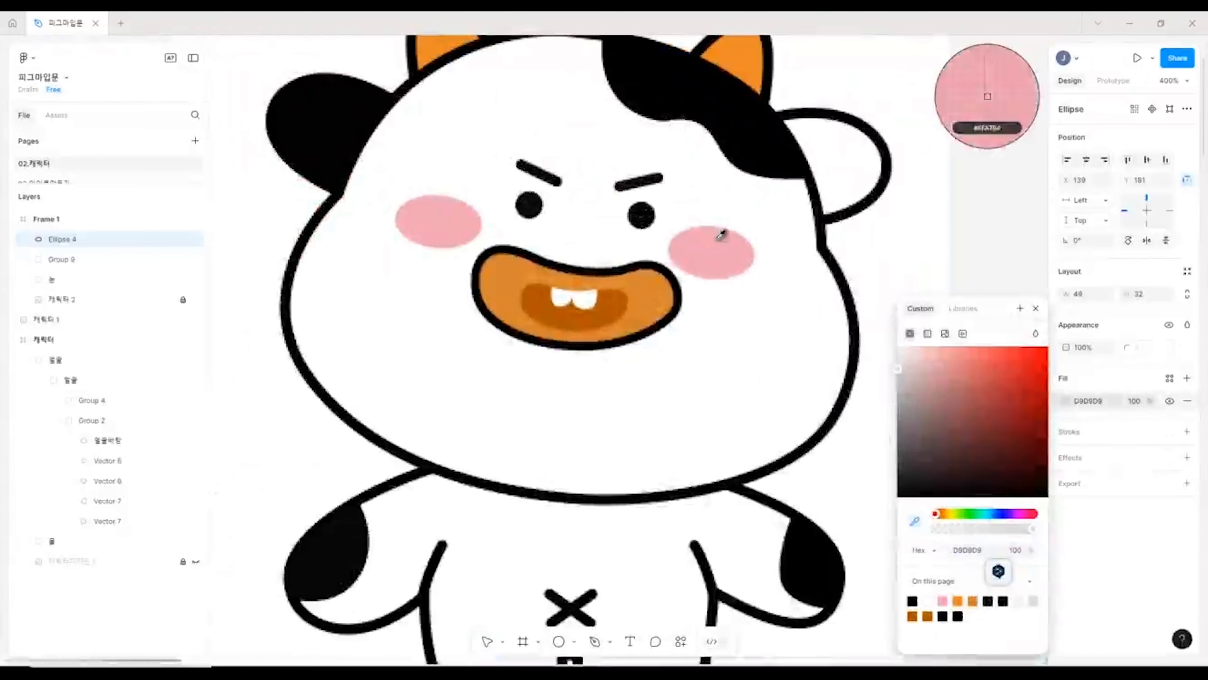
pyautogui.click(721, 234)
# - Duplicate the pink cheek ellipse and place the copy over the reference's other cheek
pyautogui.hscroll(10, 570, 186)
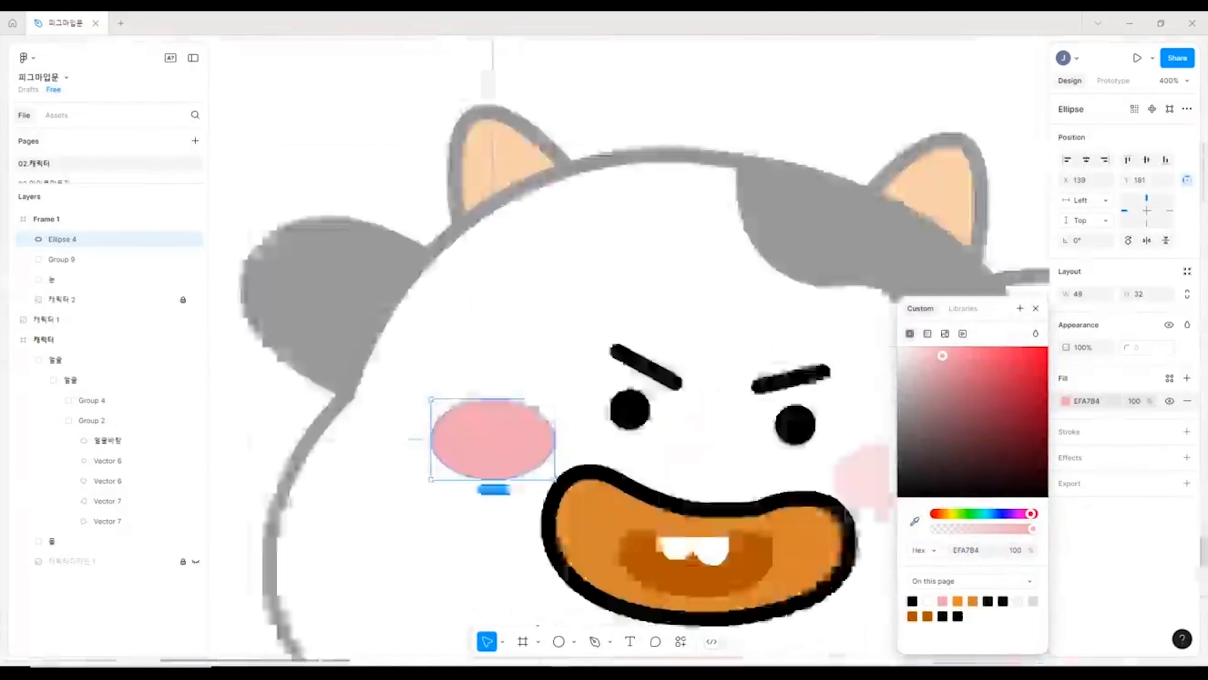
pyautogui.moveTo(721, 404); pyautogui.dragTo(587, 320)
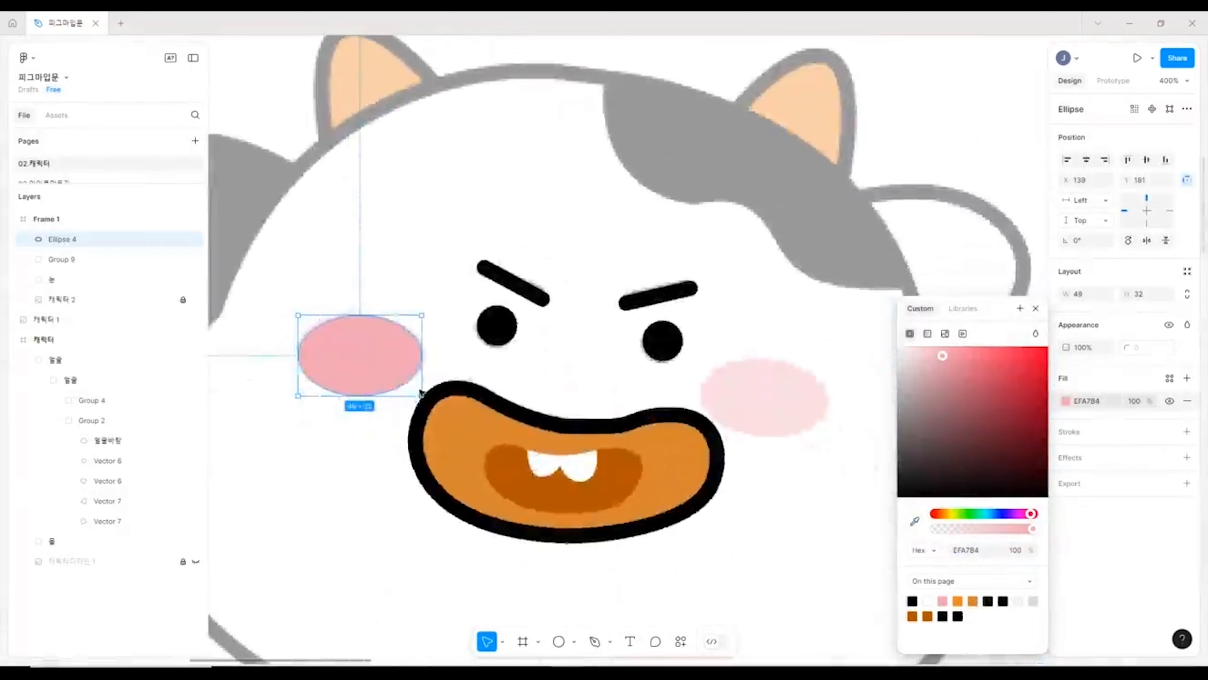
pyautogui.moveTo(354, 353); pyautogui.dragTo(756, 393)
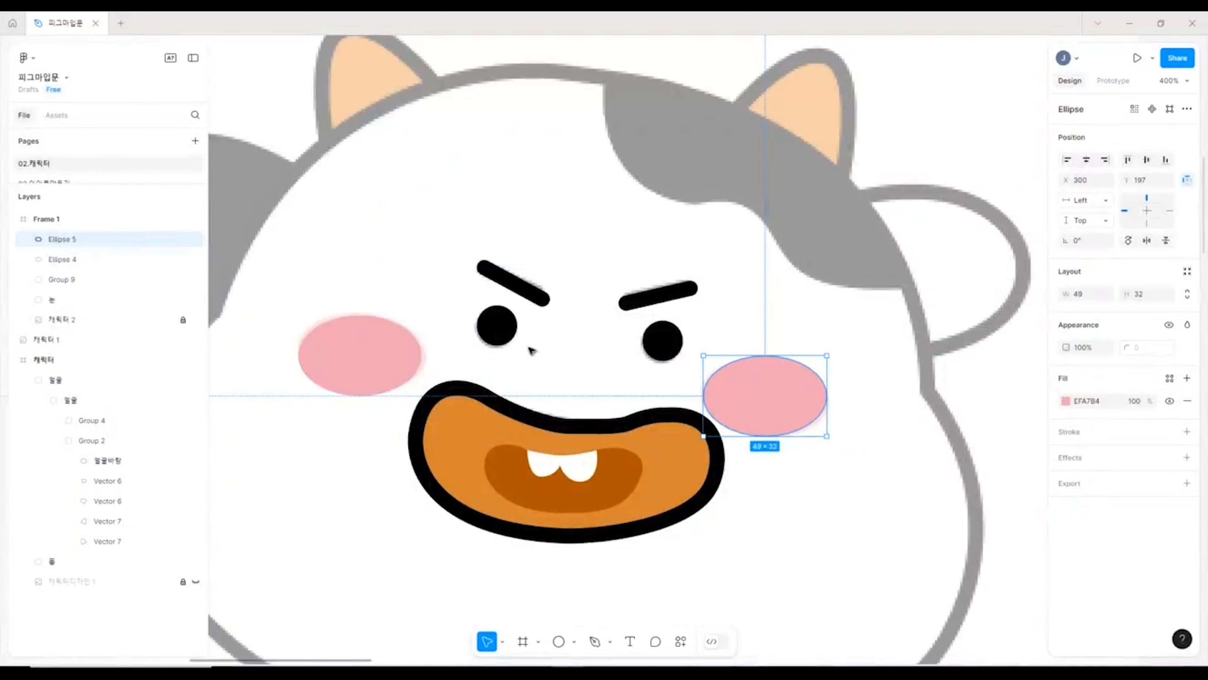
# - Group the eyes, both cheeks and the mouth, and expand the new group to show its layers
pyautogui.click(619, 333)
pyautogui.keyDown('shift'); pyautogui.click(758, 397); pyautogui.keyUp('shift')
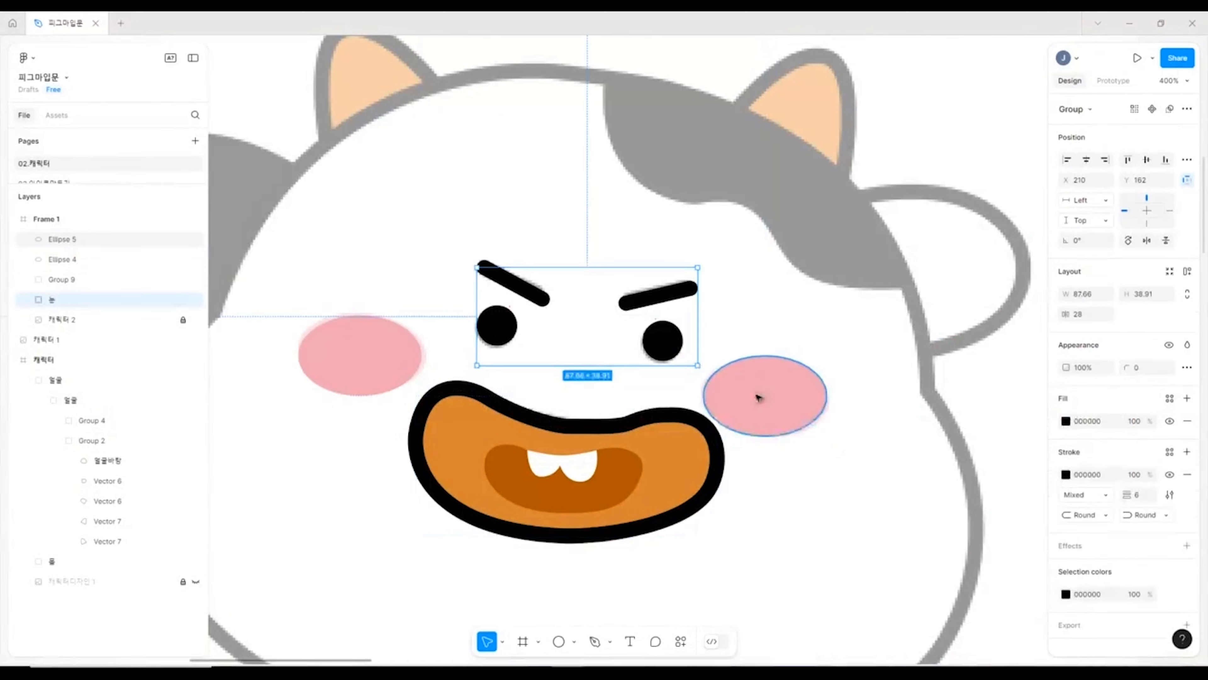
pyautogui.keyDown('shift'); pyautogui.click(359, 372); pyautogui.keyUp('shift')
pyautogui.keyDown('shift'); pyautogui.click(686, 529); pyautogui.keyUp('shift')
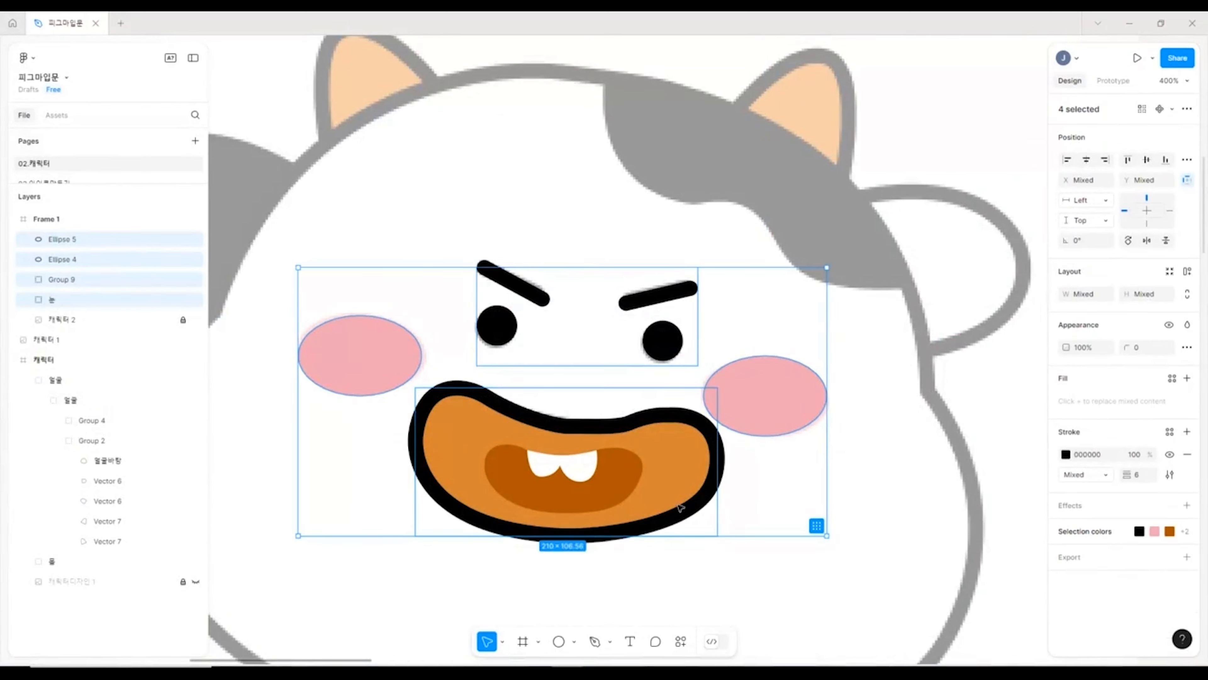
pyautogui.hotkey('ctrl', 'g')
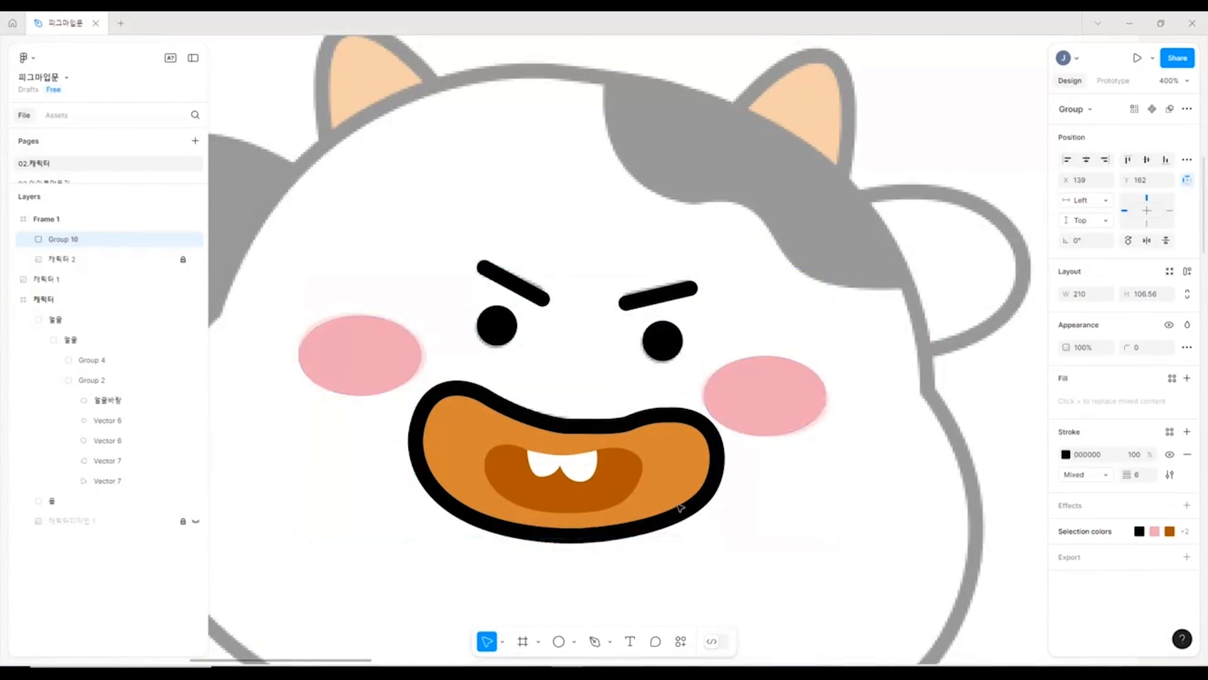
pyautogui.click(24, 240)
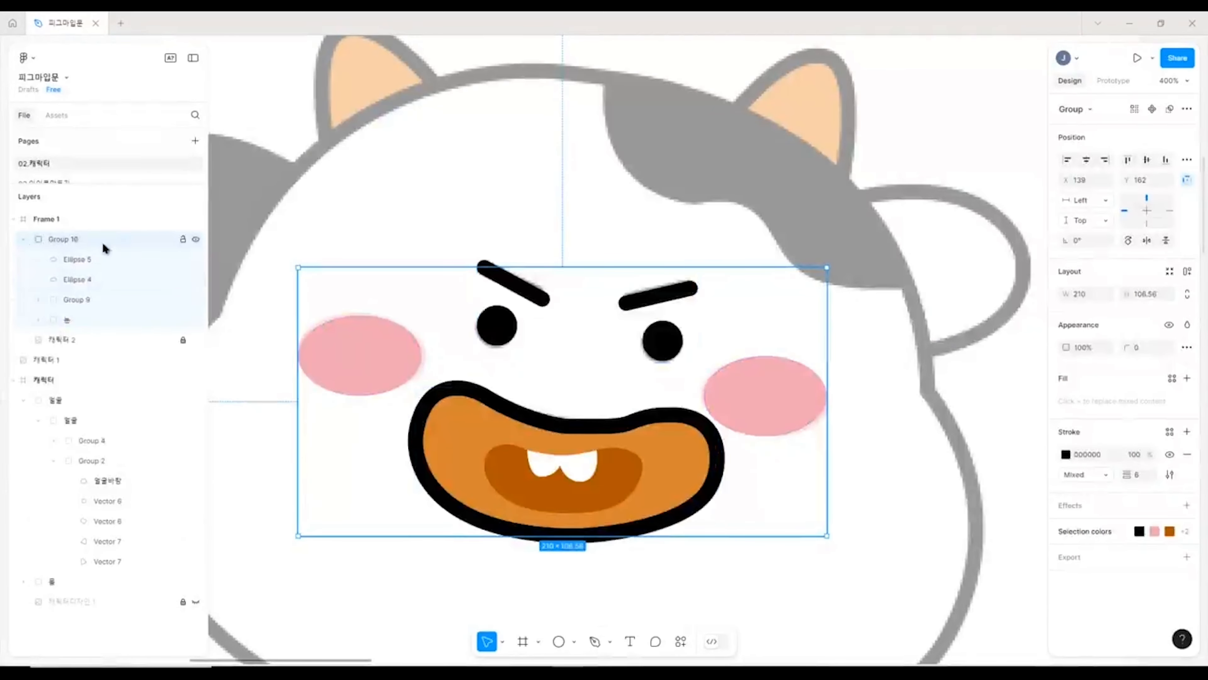
# - Trace the lower-left edge of the cow's head patch as a curved pen path and remove its stroke
pyautogui.click(689, 189)
pyautogui.hotkey('ctrl', '-')
pyautogui.press('p')
pyautogui.click(434, 104)
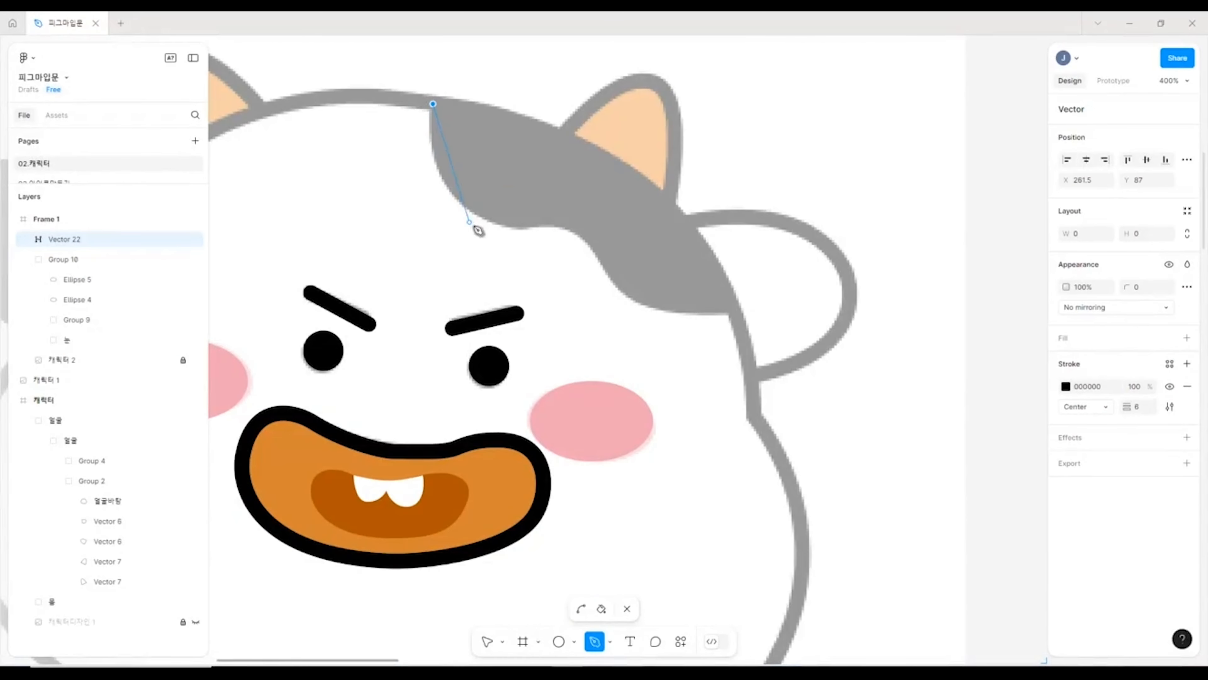
pyautogui.moveTo(518, 226); pyautogui.dragTo(624, 259)
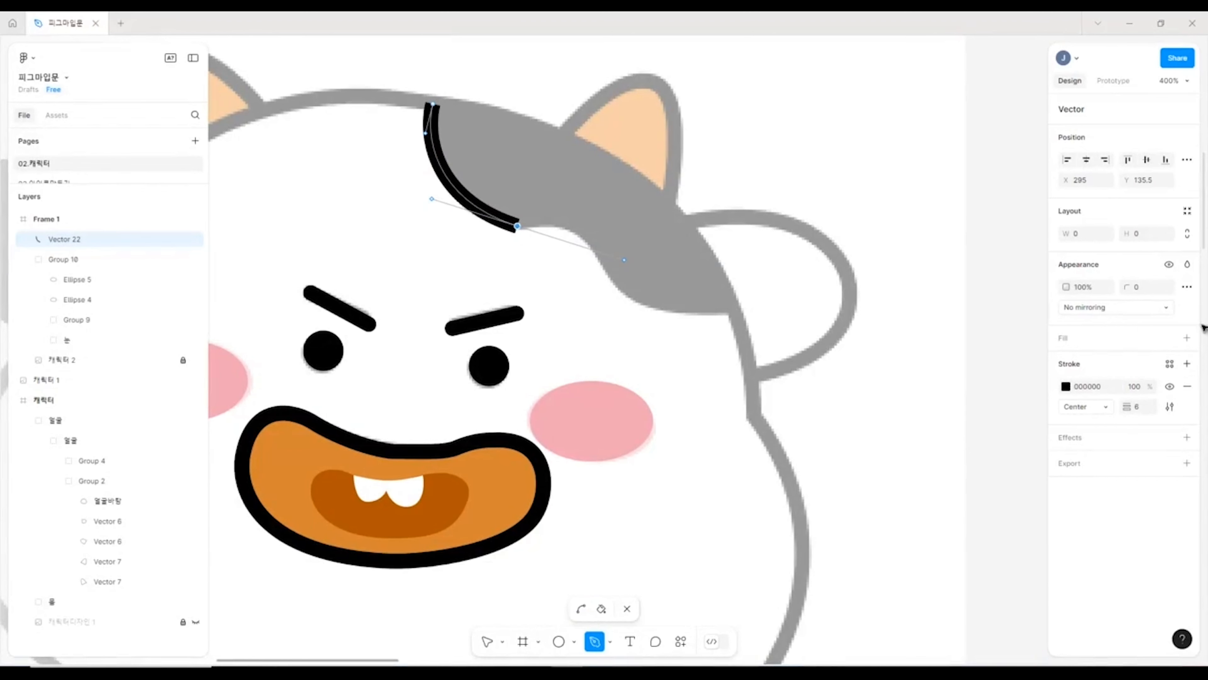
pyautogui.click(1188, 387)
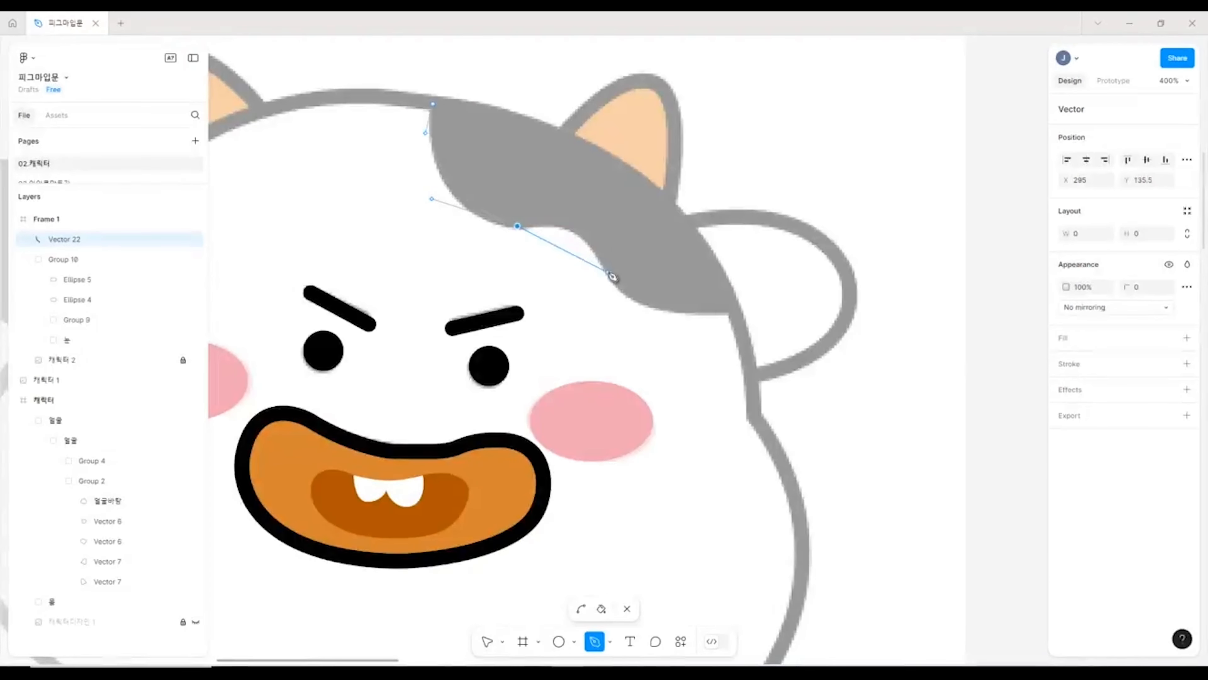
# - Trace the rest of the head patch along its lower edge and the head's top, closing a shape about 120 × 84
pyautogui.moveTo(608, 273); pyautogui.dragTo(624, 317)
pyautogui.moveTo(735, 312); pyautogui.dragTo(836, 295)
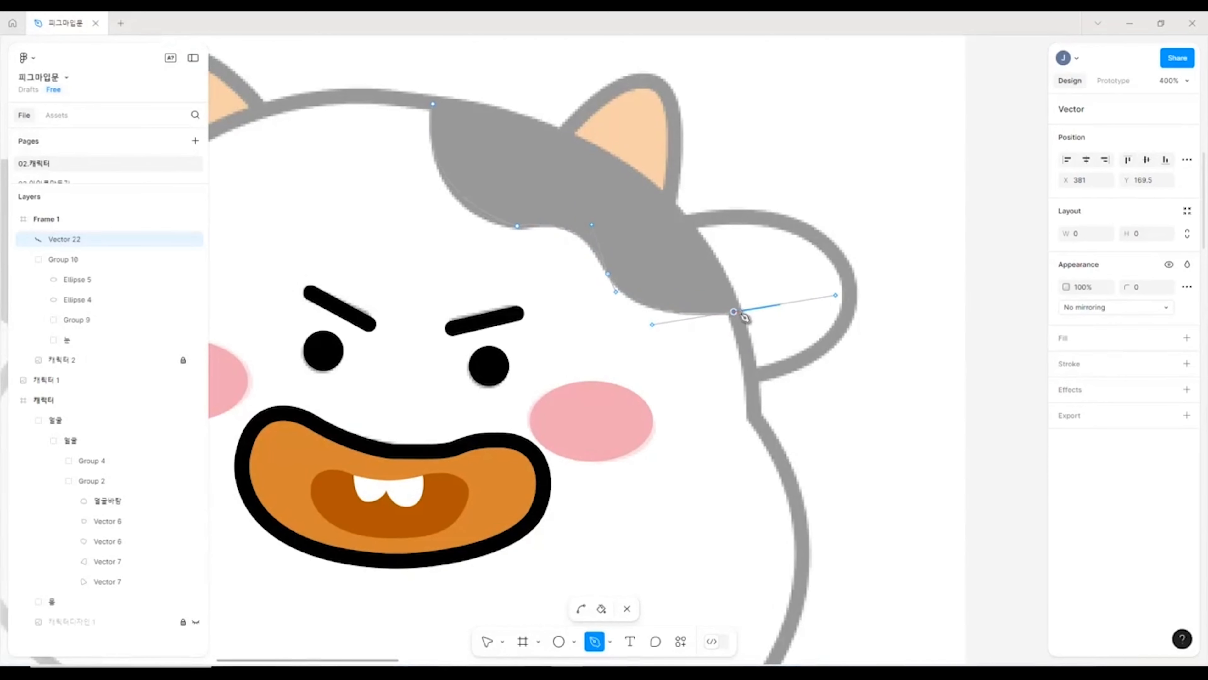
pyautogui.click(735, 313)
pyautogui.click(613, 159)
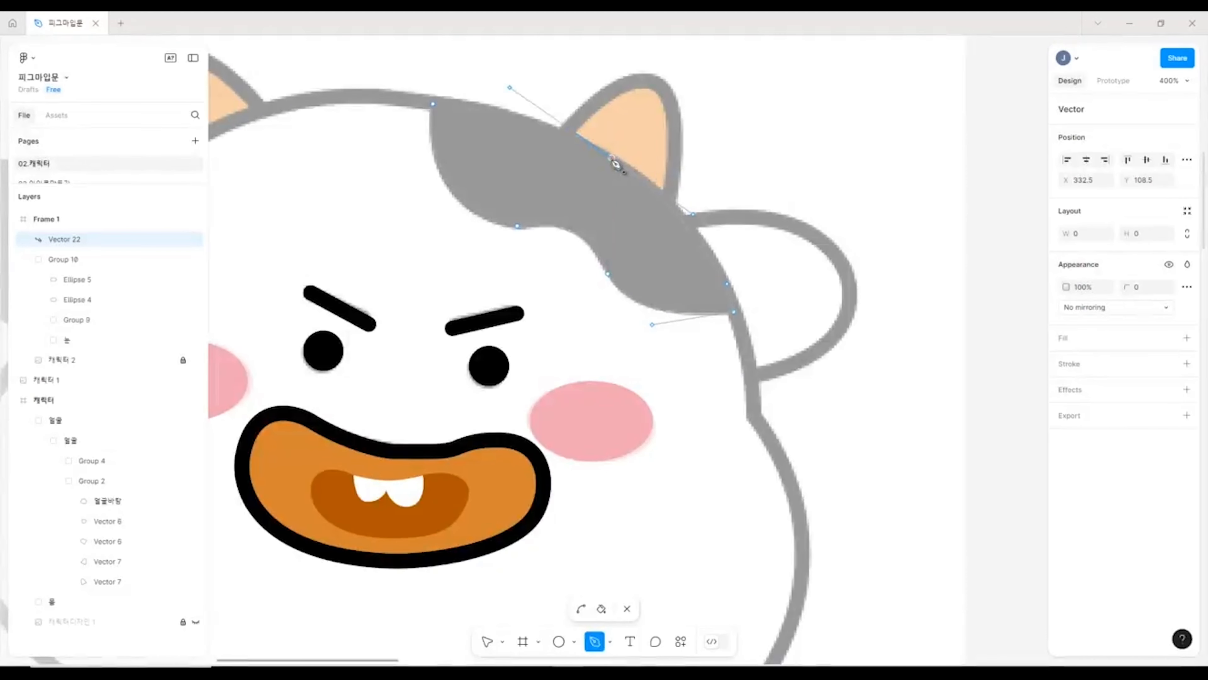
pyautogui.click(614, 160)
pyautogui.moveTo(433, 105); pyautogui.dragTo(338, 105)
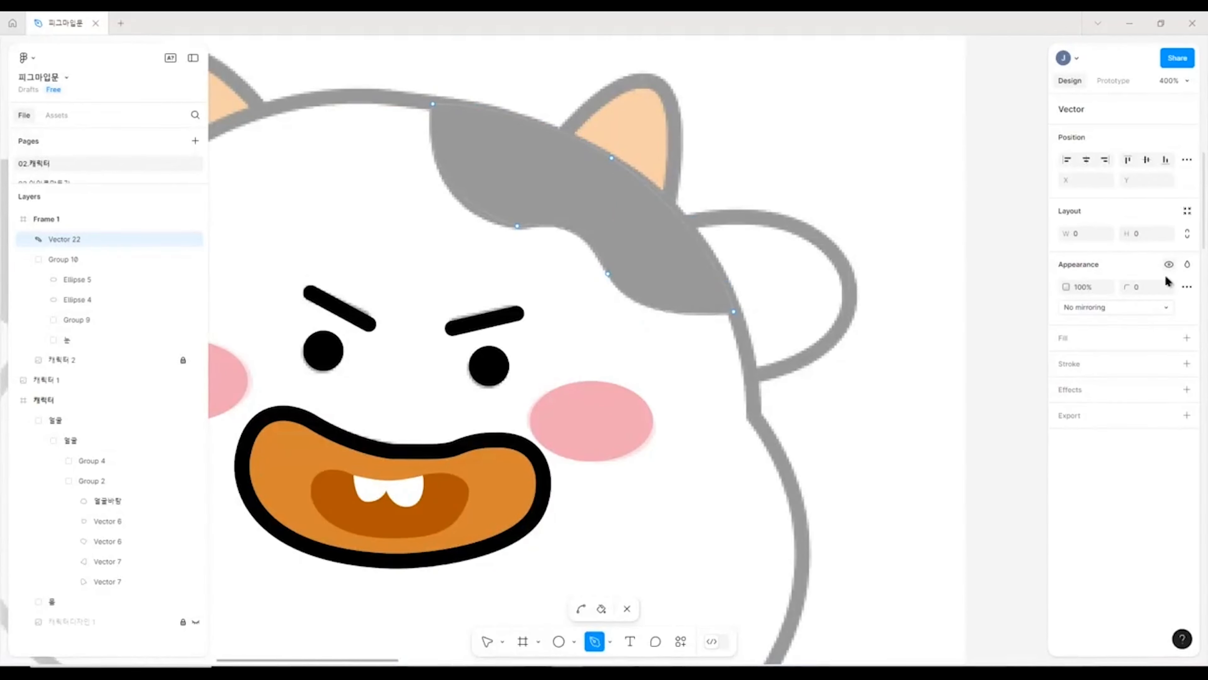
# - Fill the closed head patch with black 000000 and finish editing the path
pyautogui.click(1187, 339)
pyautogui.click(1066, 360)
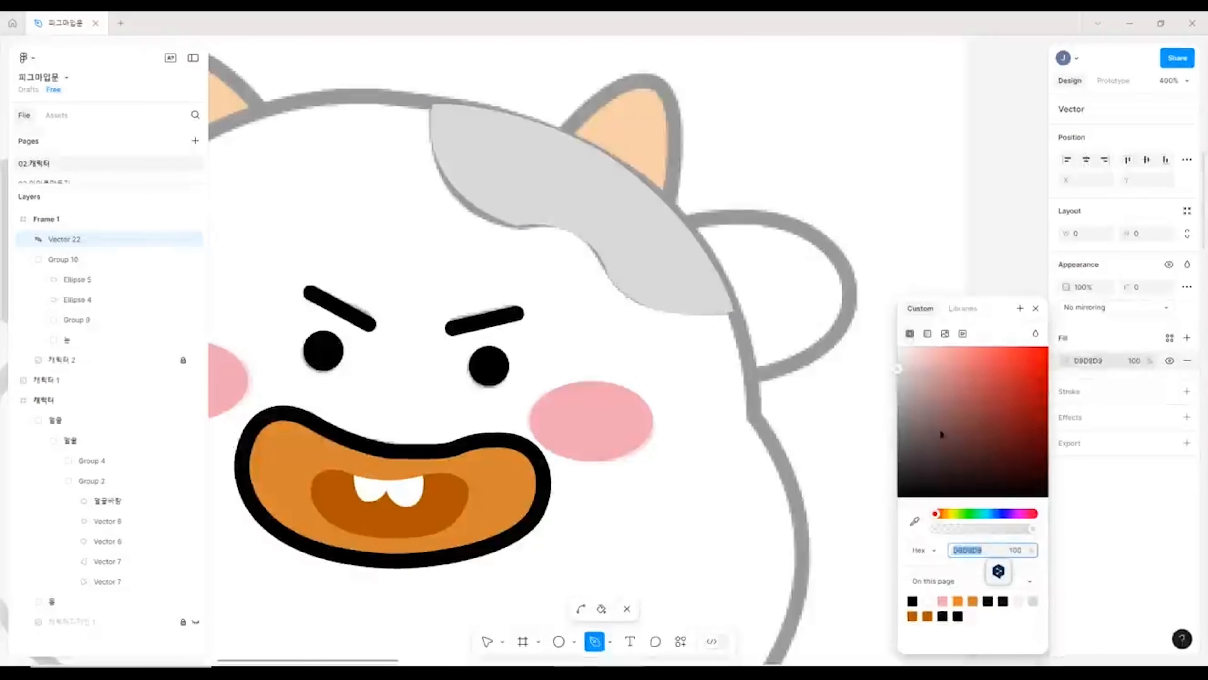
pyautogui.moveTo(941, 433); pyautogui.dragTo(897, 496)
pyautogui.press('Escape')
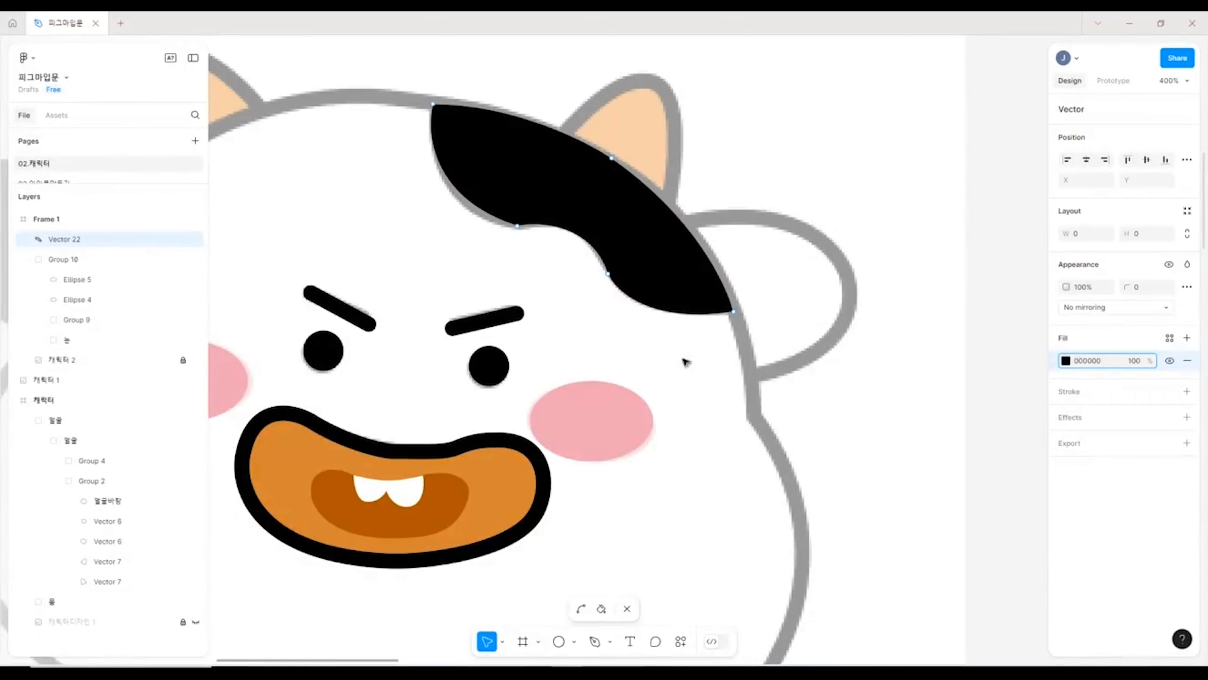
pyautogui.press('Escape')
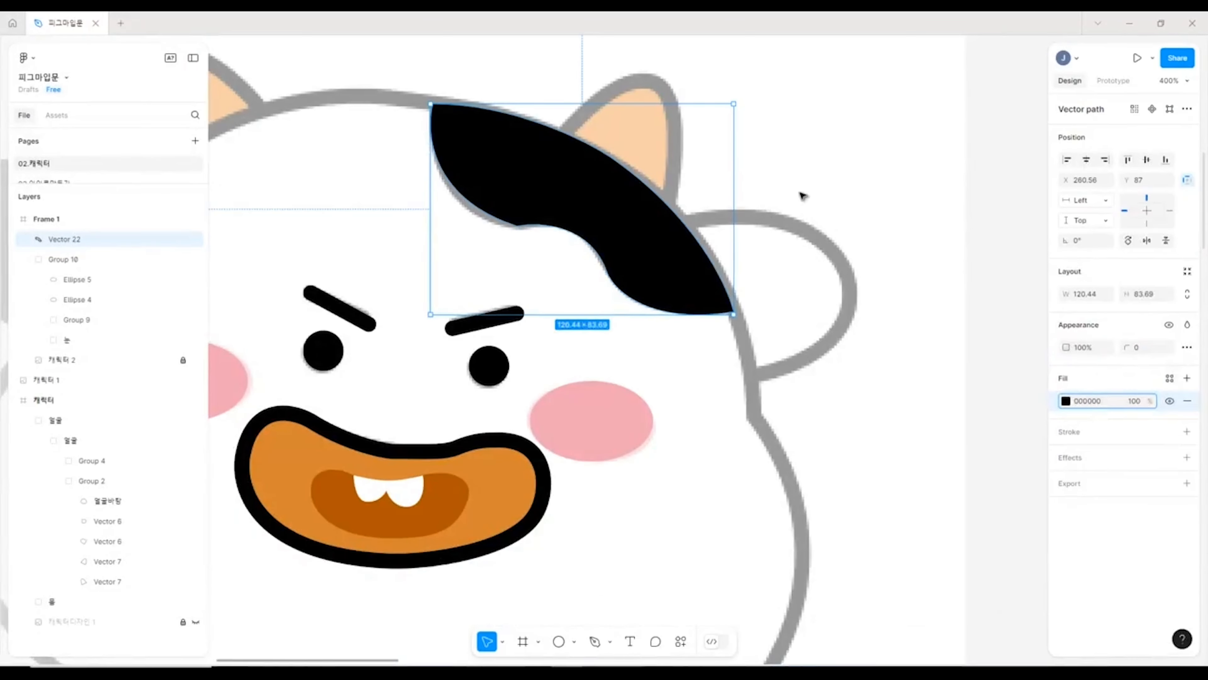
pyautogui.press('Escape')
# - Examine the black head patch's edges against the reference up close and in the whole figure
pyautogui.press('-')
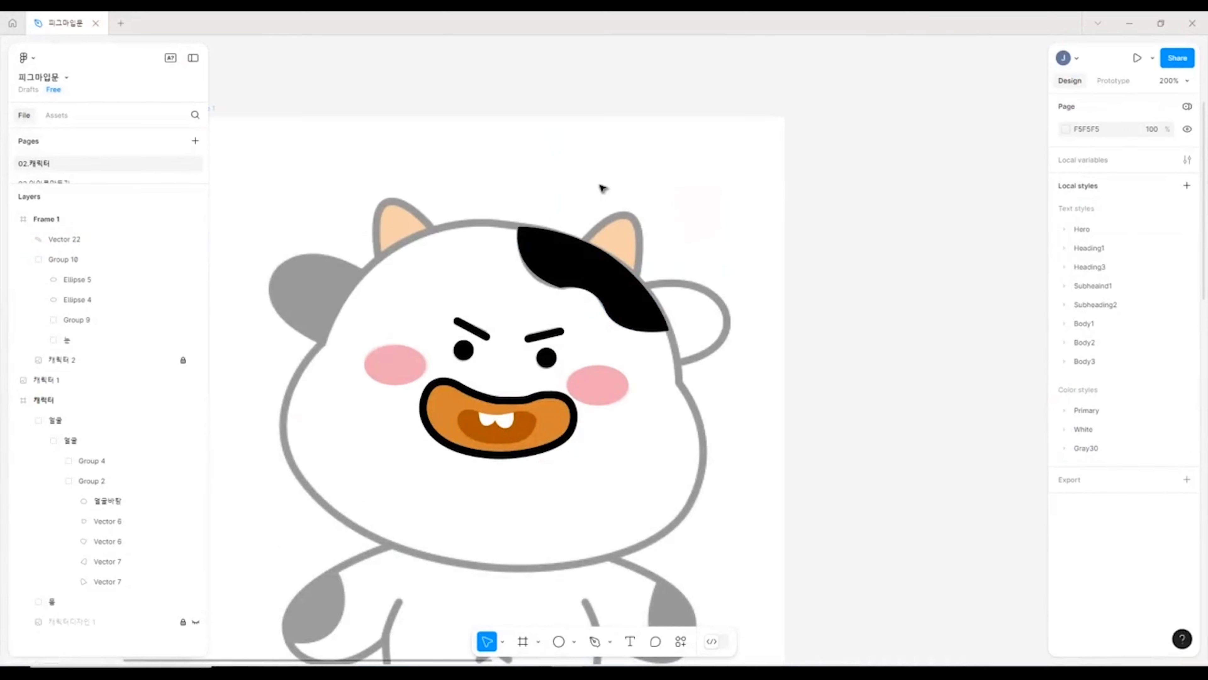
pyautogui.keyDown('ctrl'); pyautogui.scroll(6, 601, 186); pyautogui.keyUp('ctrl')
pyautogui.moveTo(558, 189); pyautogui.dragTo(608, 574)
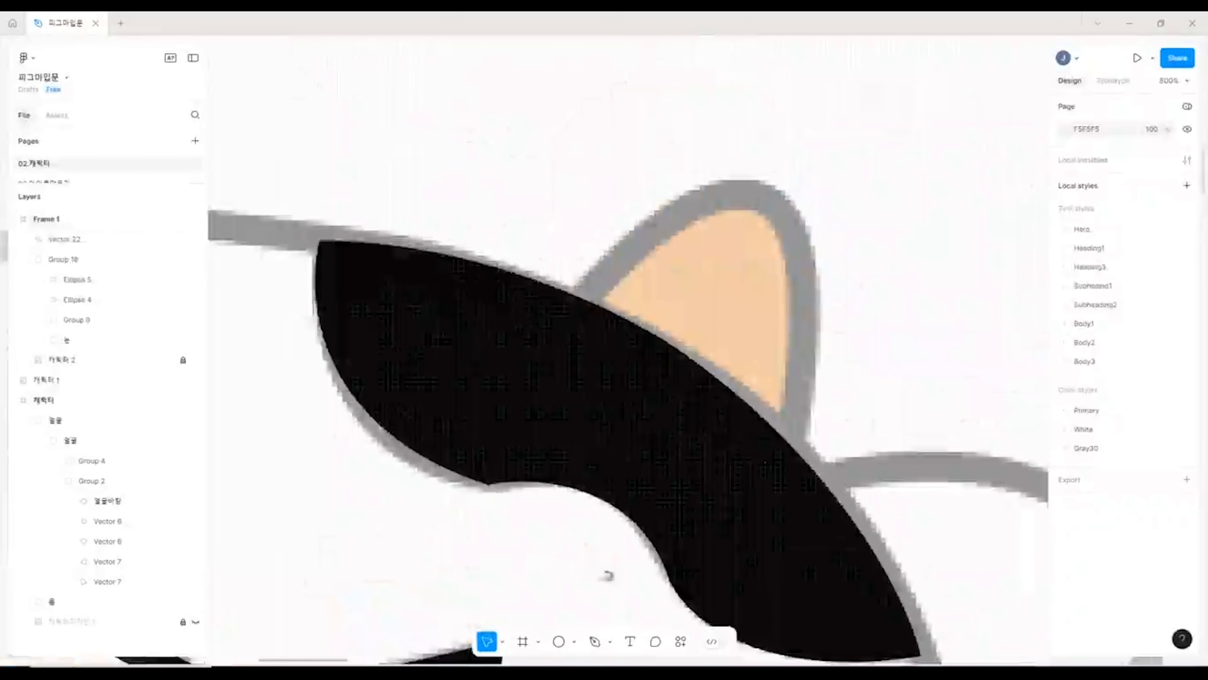
pyautogui.doubleClick(421, 456)
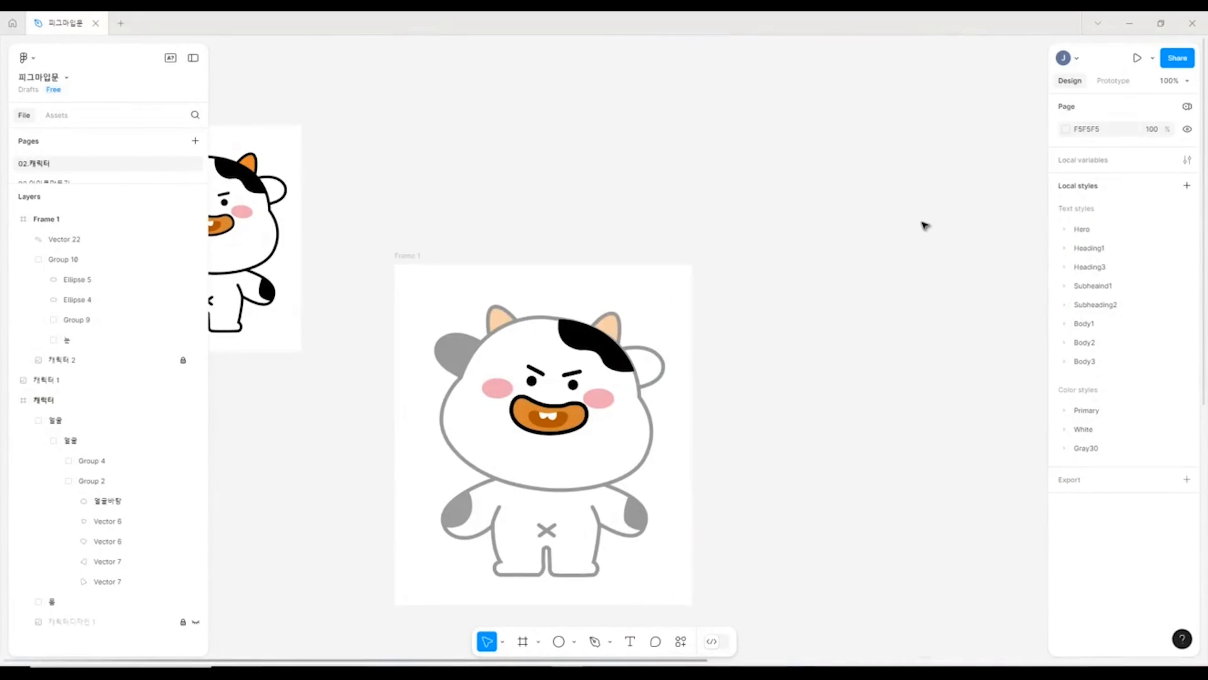
pyautogui.hotkey('ctrl', '=')
pyautogui.hotkey('ctrl', '=')
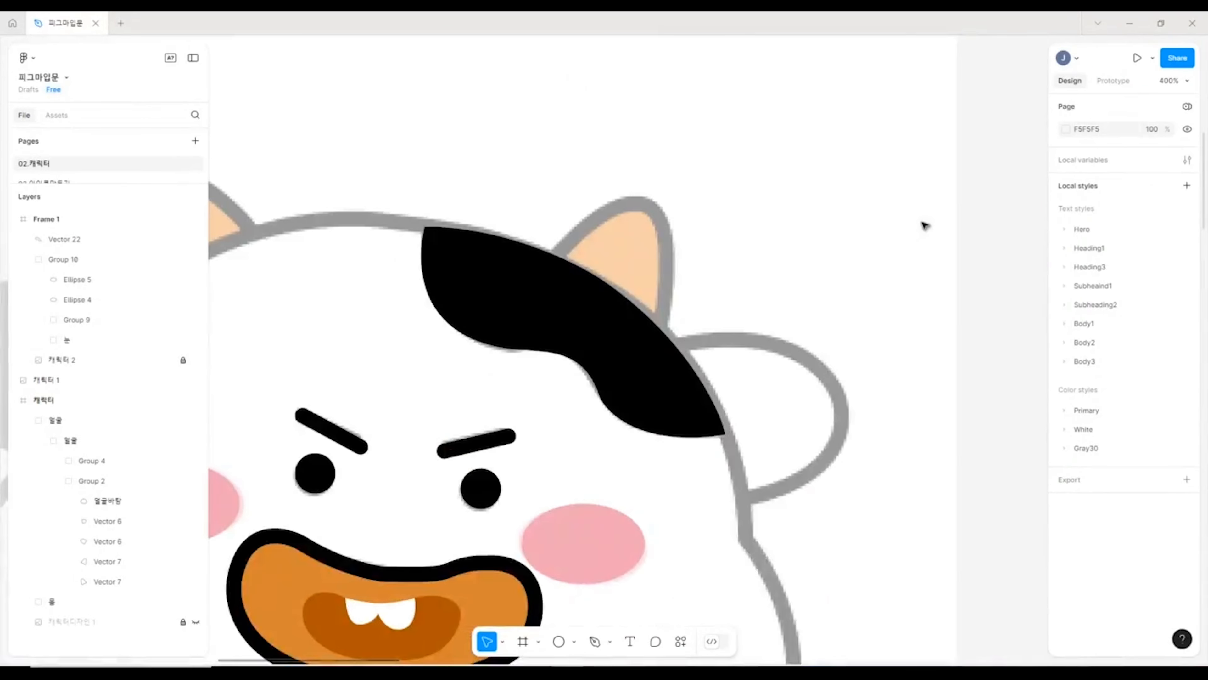
pyautogui.hotkey('ctrl', '-')
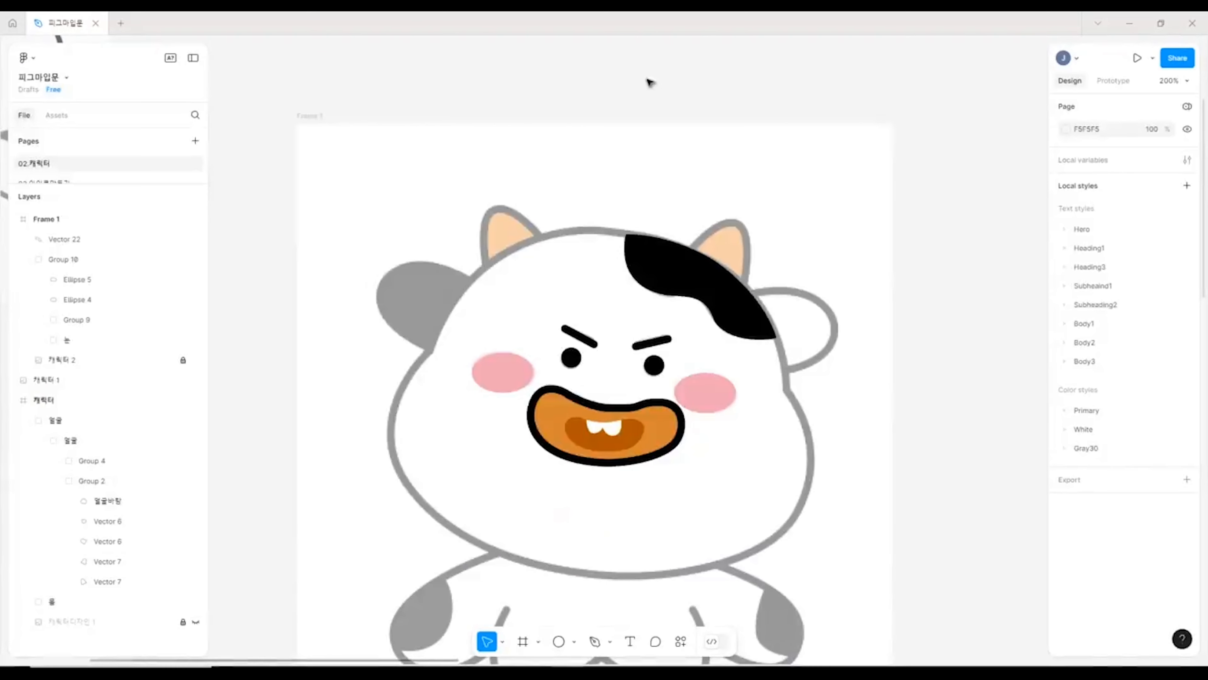
# - Trace the head outline as a curved pen path from the patch's top corner around the left cheek to the lower-left
pyautogui.press('p')
pyautogui.click(620, 234)
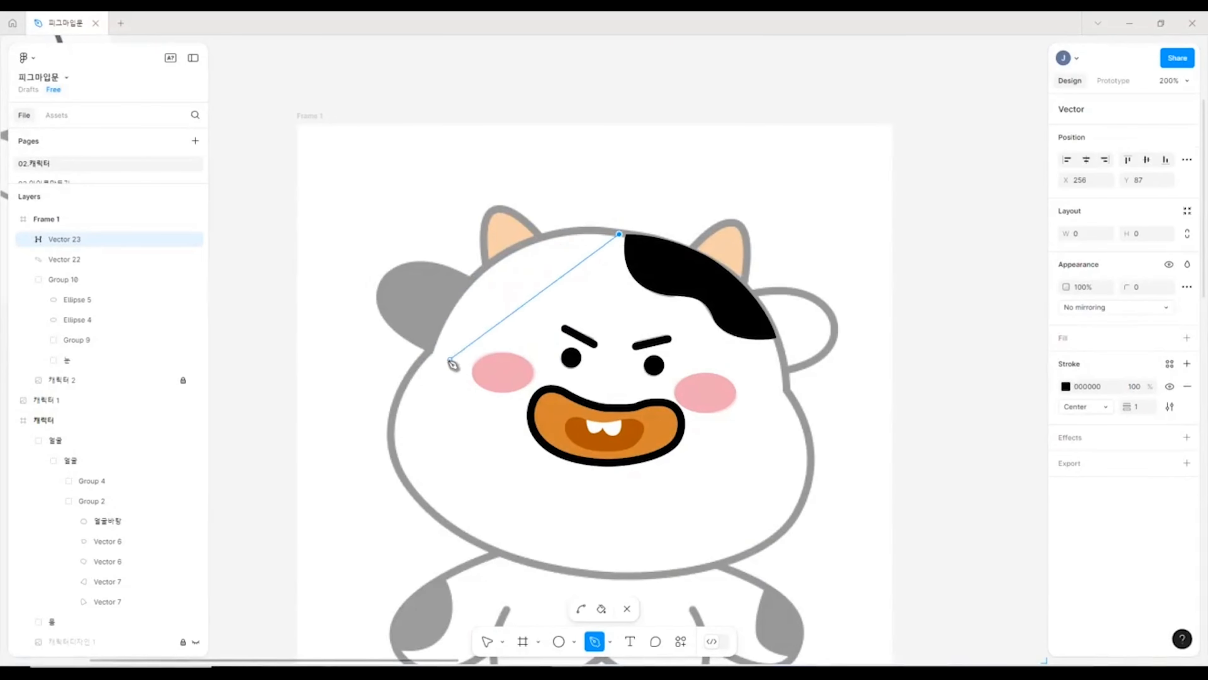
pyautogui.click(431, 352)
pyautogui.moveTo(433, 355); pyautogui.dragTo(375, 504)
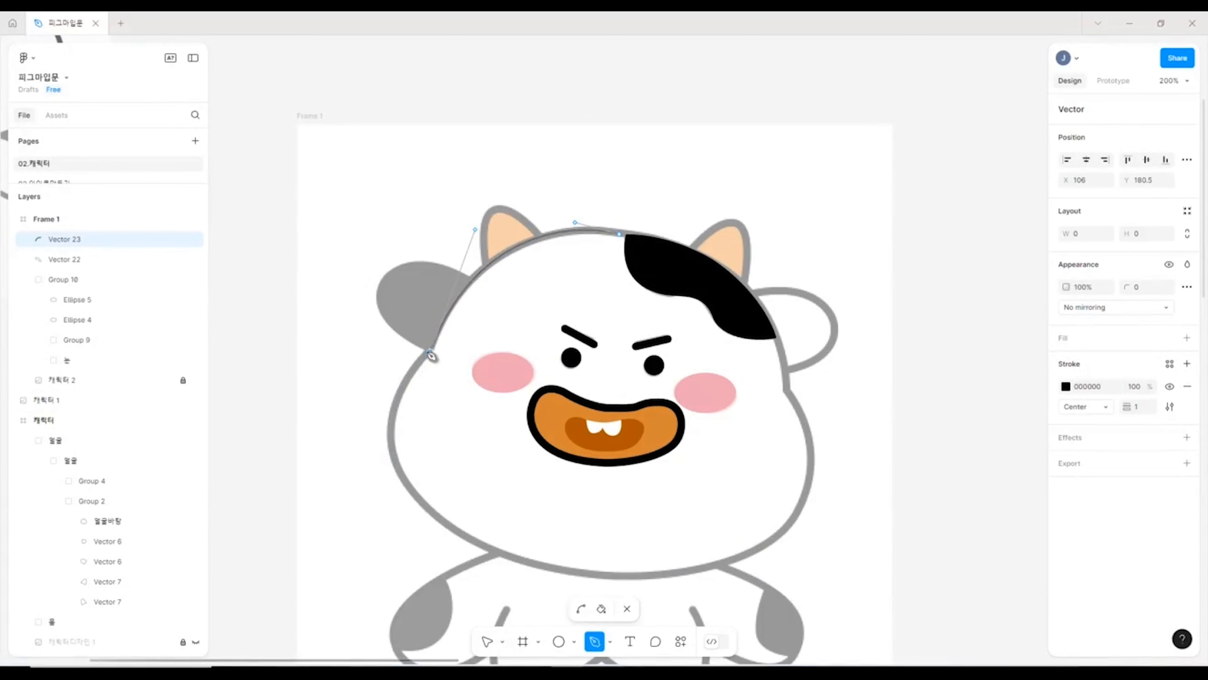
pyautogui.moveTo(475, 543); pyautogui.dragTo(601, 618)
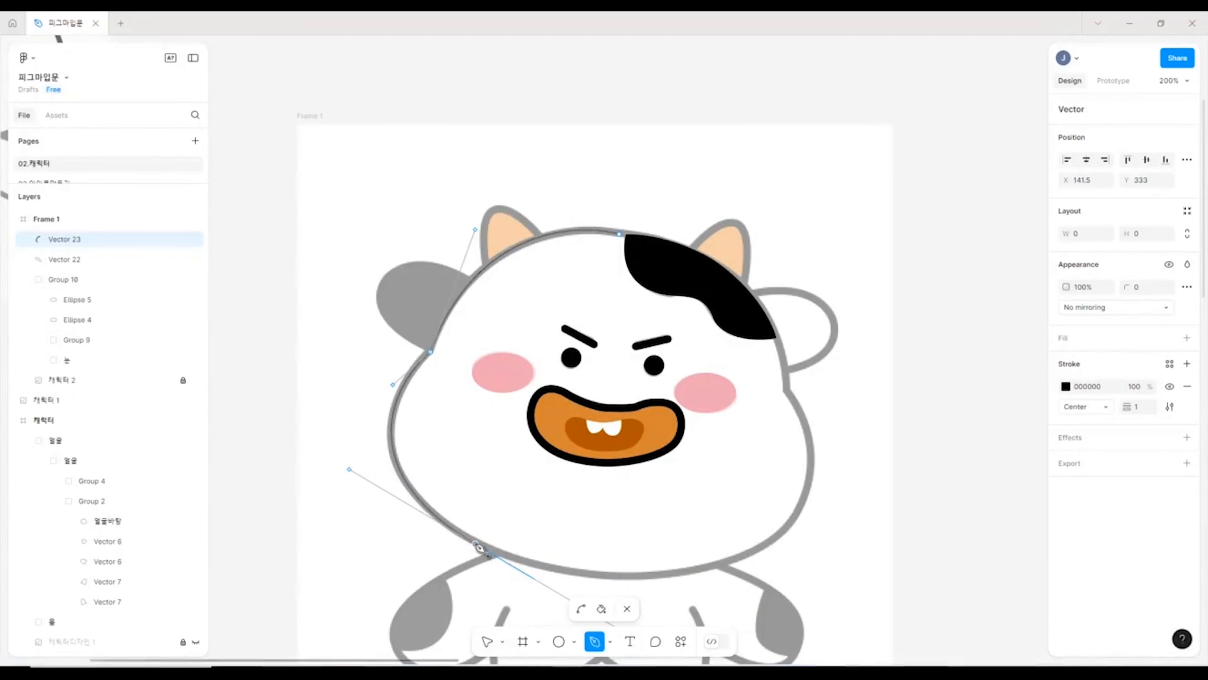
# - Continue the head outline along the chin and up the right side, closing it at the patch's top corner
pyautogui.moveTo(773, 540); pyautogui.dragTo(896, 478)
pyautogui.click(772, 540)
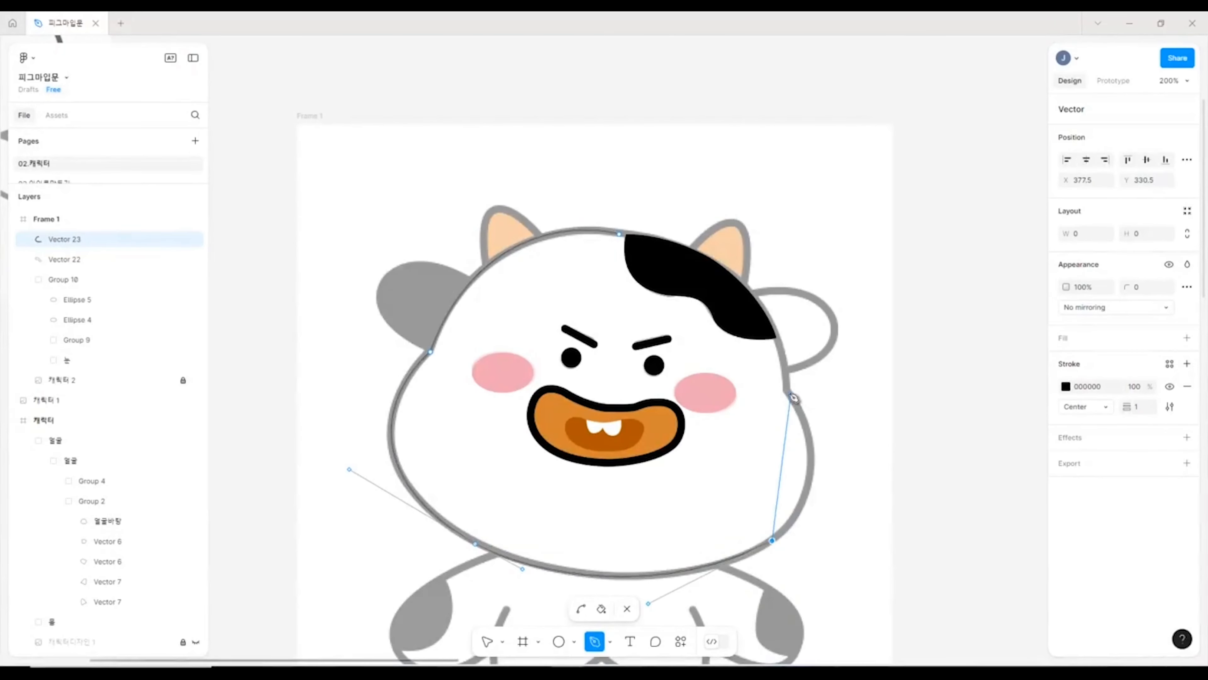
pyautogui.moveTo(789, 393); pyautogui.dragTo(728, 318)
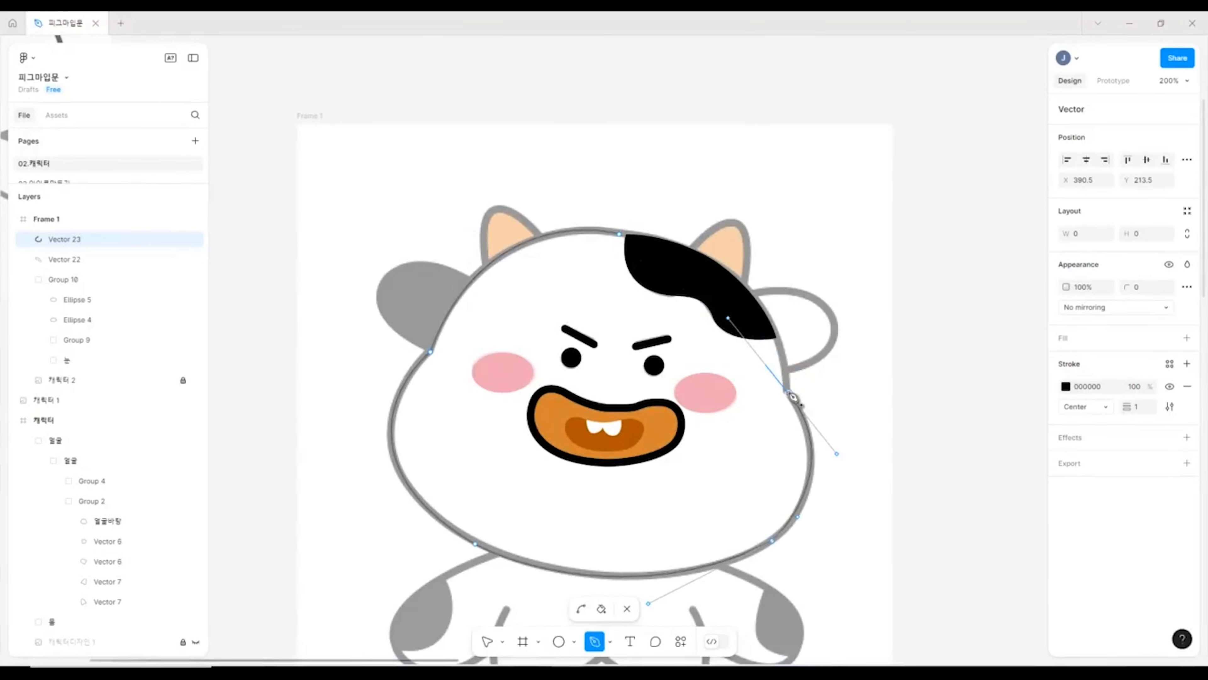
pyautogui.click(790, 394)
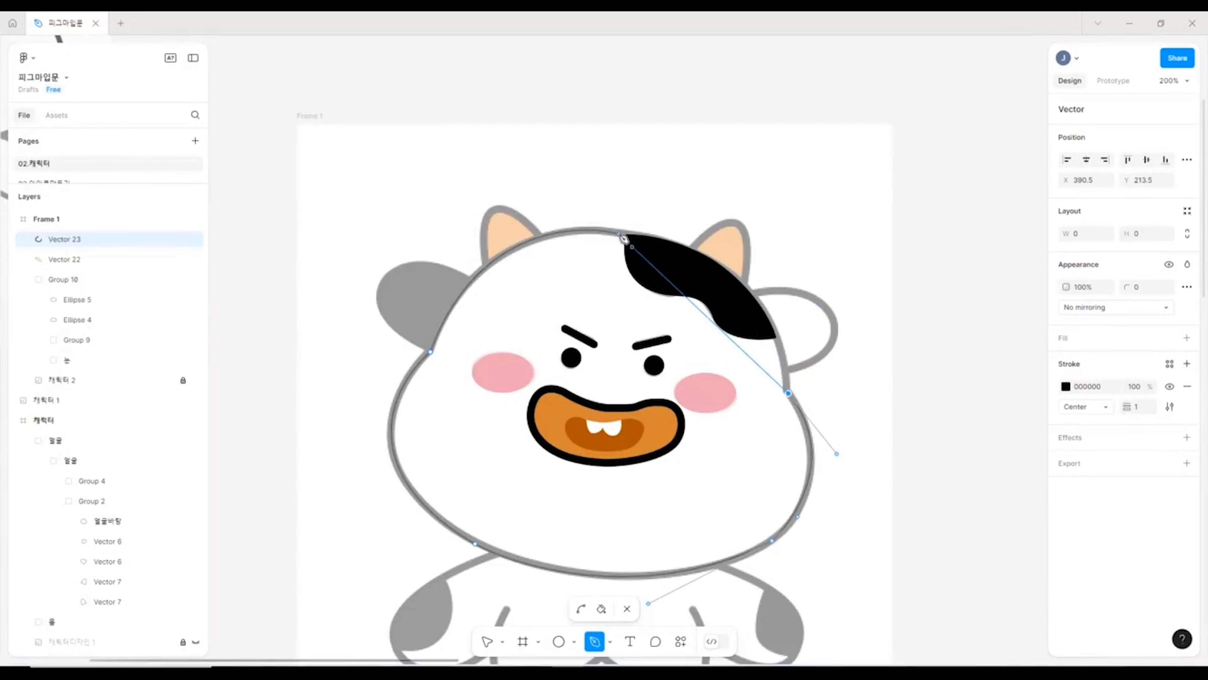
pyautogui.moveTo(620, 234); pyautogui.dragTo(455, 237)
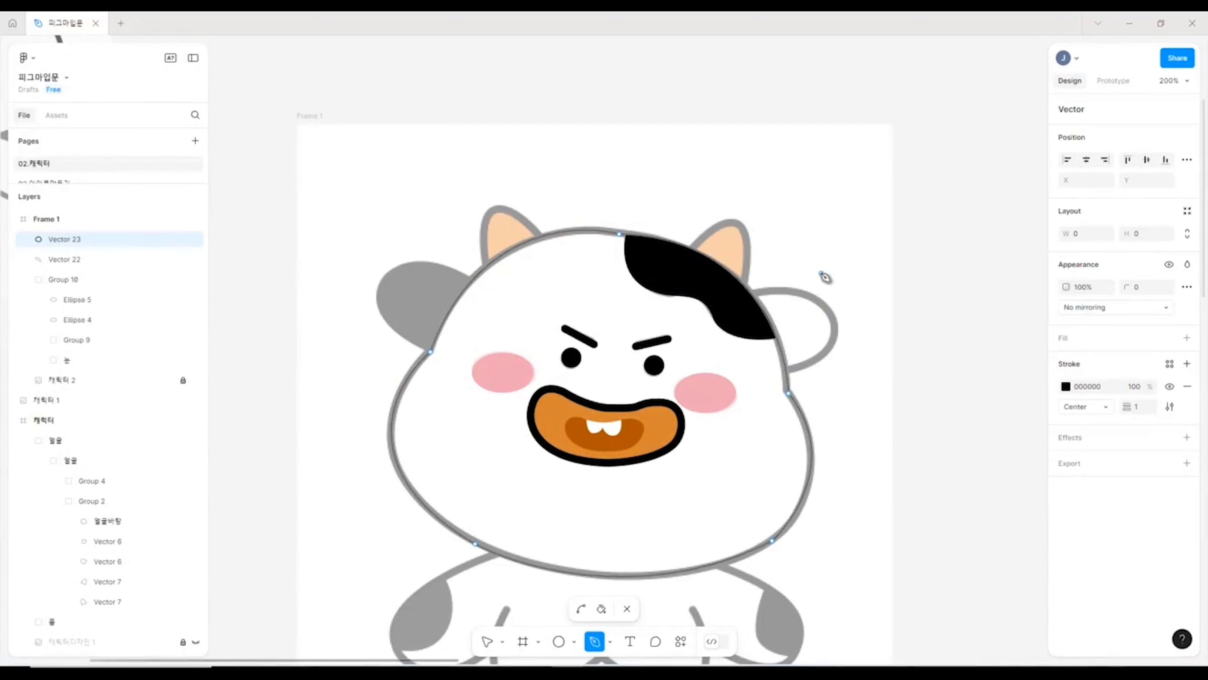
# - Adjust both curve handles of the head outline's top point to follow the reference contour
pyautogui.click(487, 643)
pyautogui.click(619, 234)
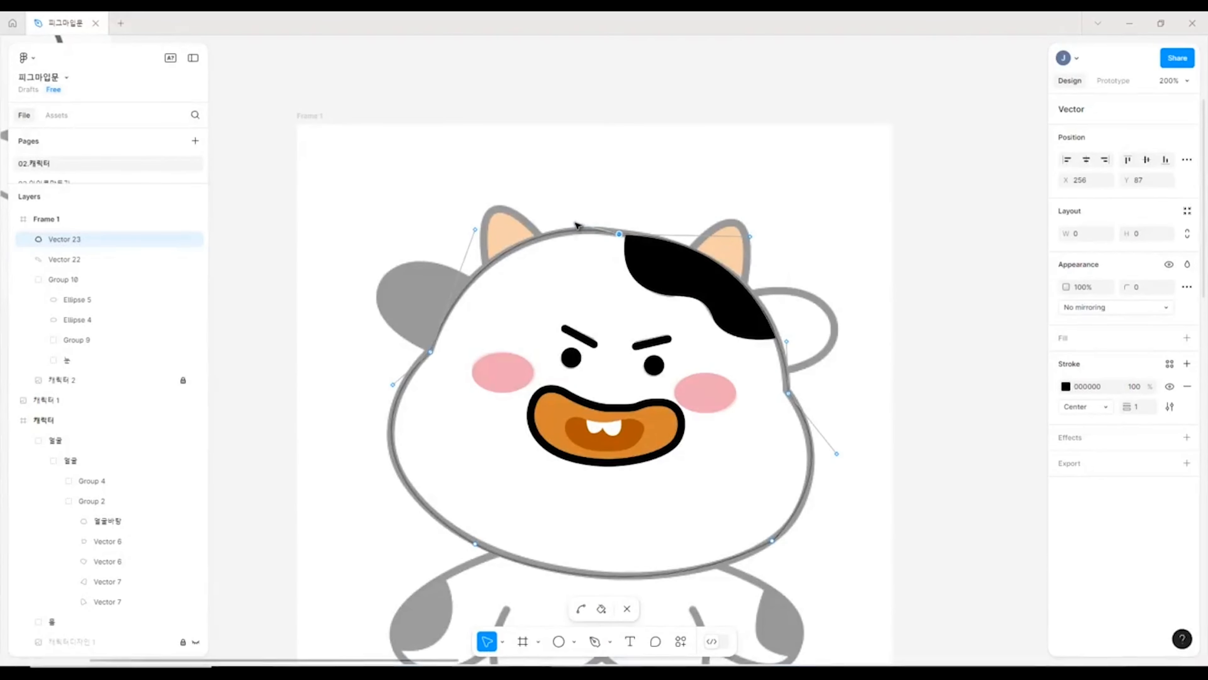
pyautogui.moveTo(576, 225); pyautogui.dragTo(568, 229)
pyautogui.moveTo(573, 228); pyautogui.dragTo(562, 231)
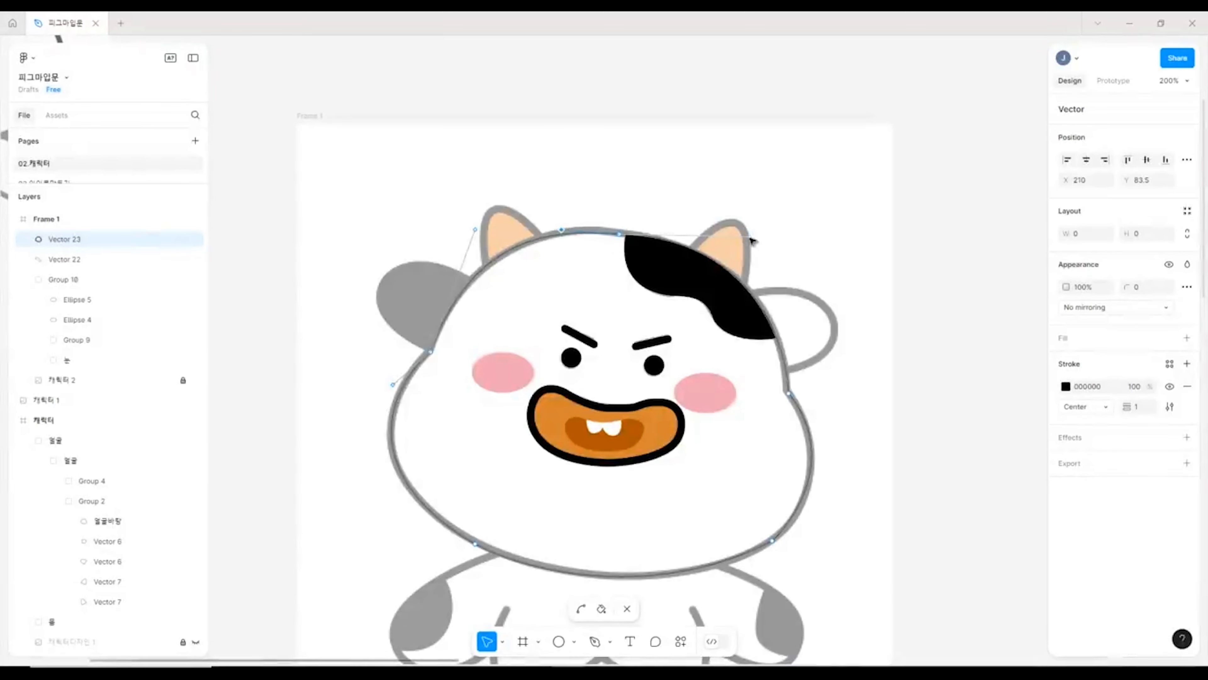
pyautogui.moveTo(750, 236); pyautogui.dragTo(762, 245)
# - Fill the head shape with white FFFFFF and set its stroke weight to 6
pyautogui.click(1187, 338)
pyautogui.click(1065, 361)
pyautogui.moveTo(943, 361); pyautogui.dragTo(895, 344)
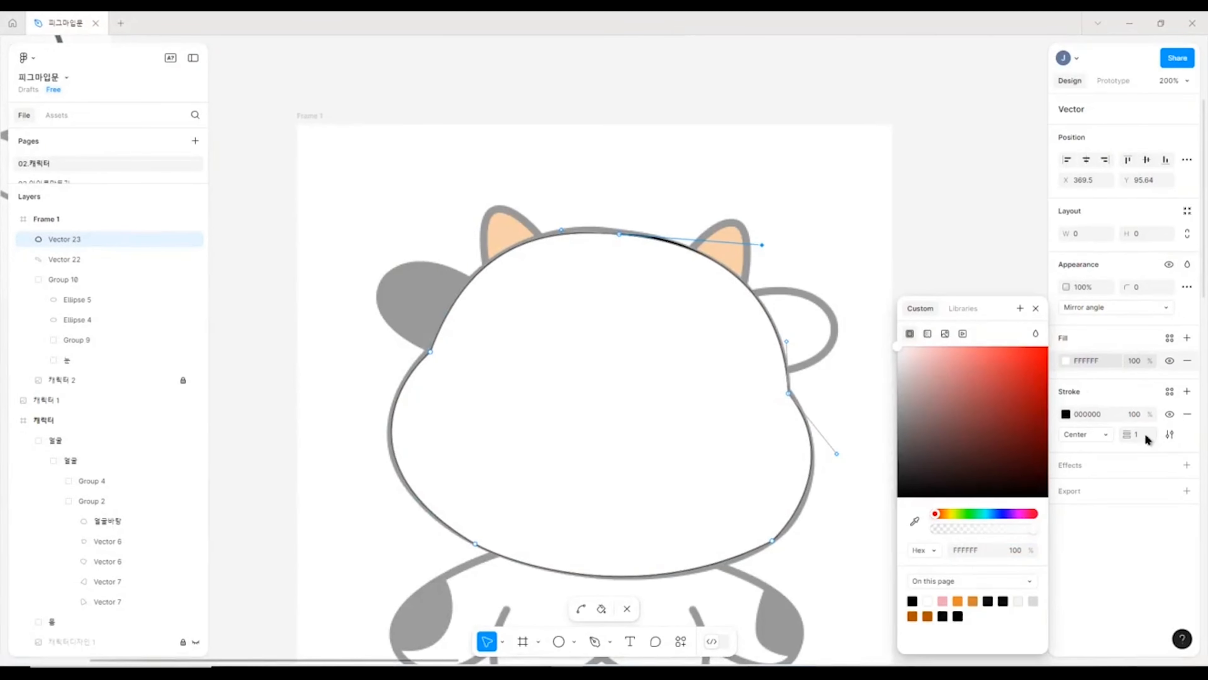
pyautogui.moveTo(1146, 436); pyautogui.dragTo(1124, 436)
pyautogui.write('6')
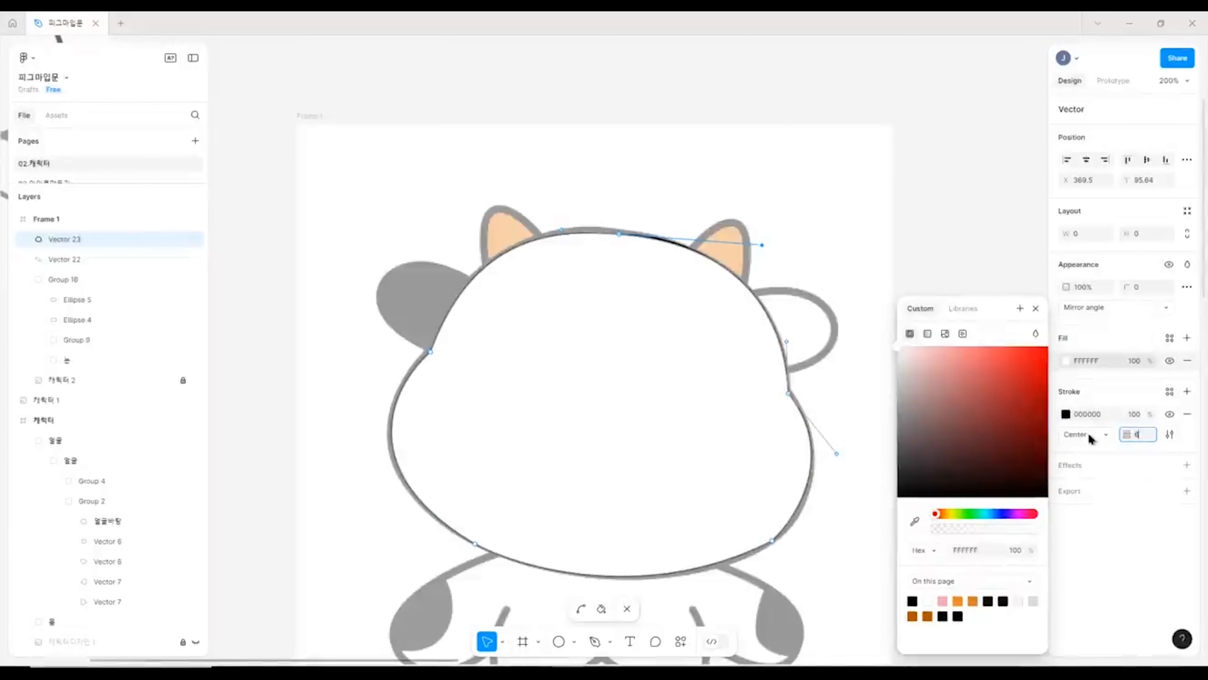
pyautogui.press('Return')
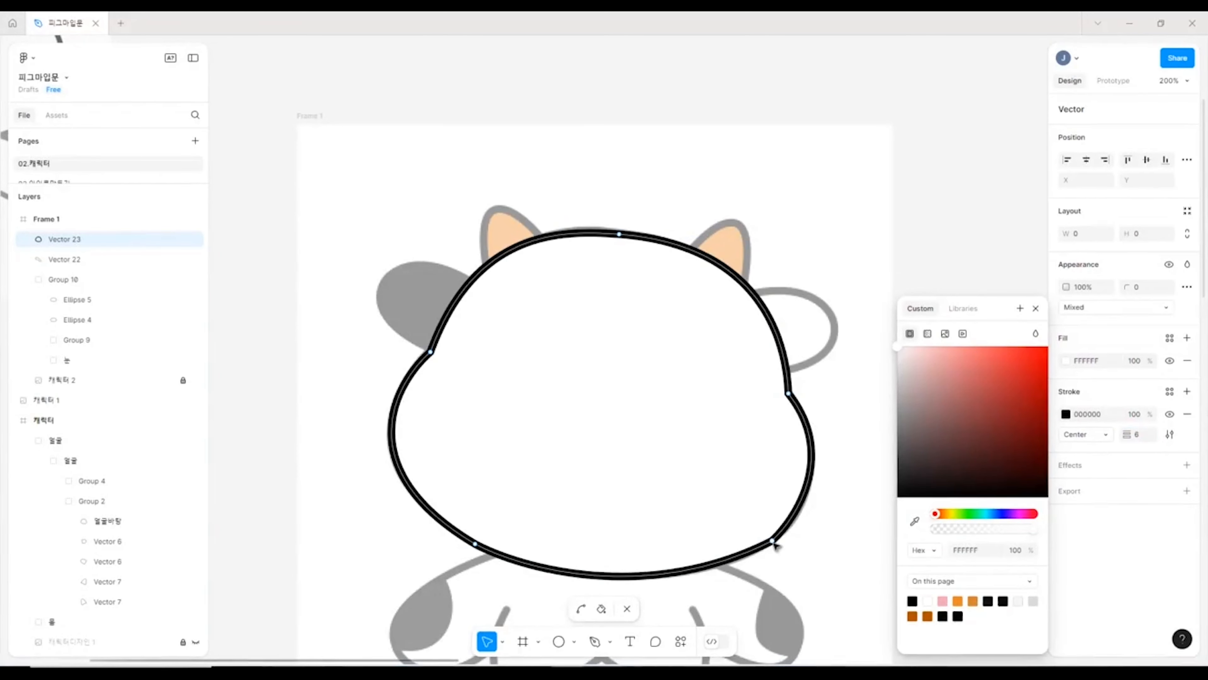
# - Refine the curve at the head's lower-right point and send the head shape behind all other layers in the frame
pyautogui.click(773, 542)
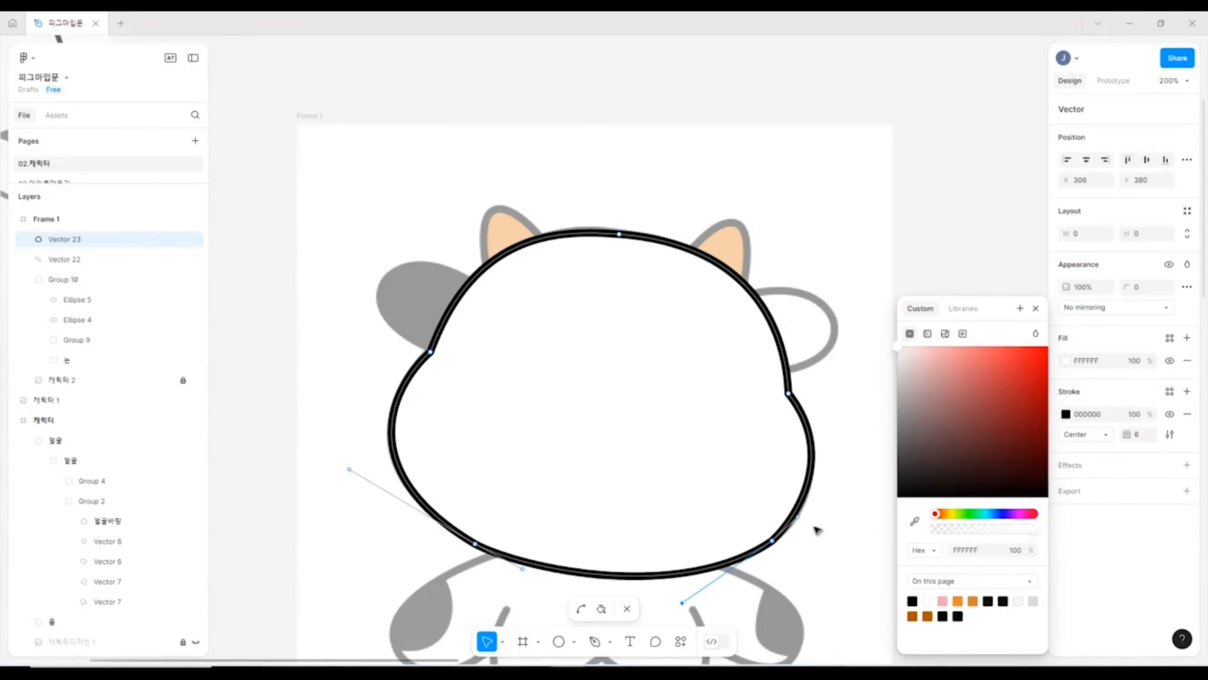
pyautogui.click(800, 521)
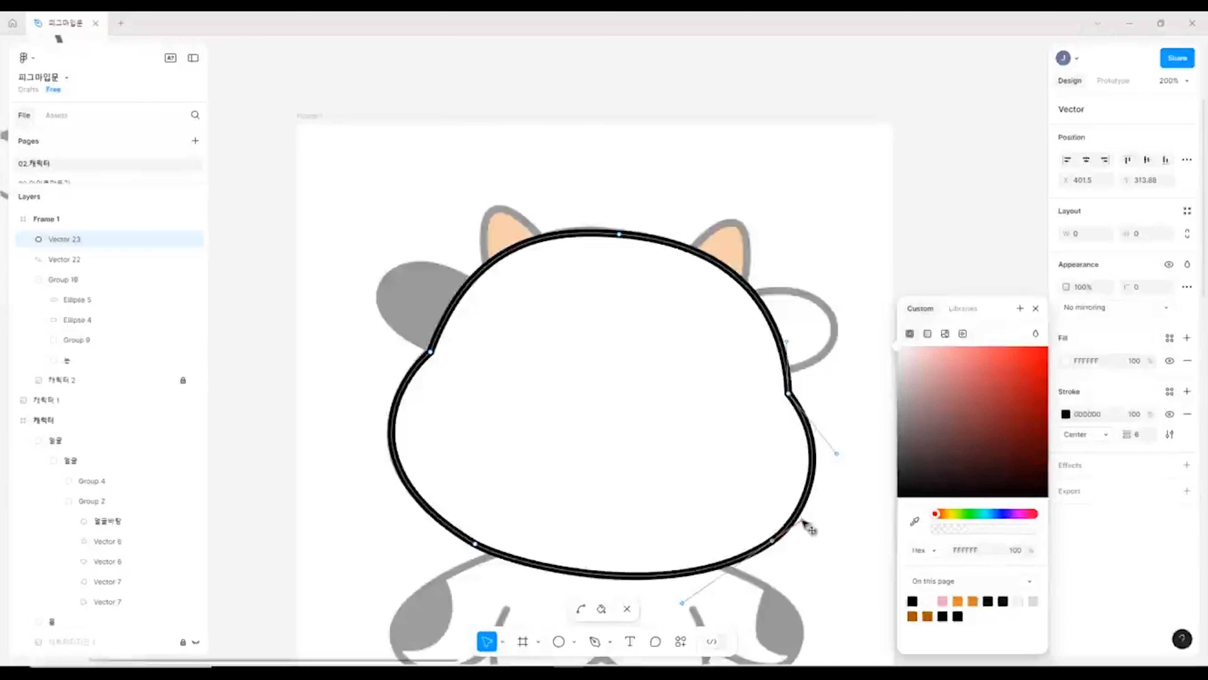
pyautogui.press('Escape')
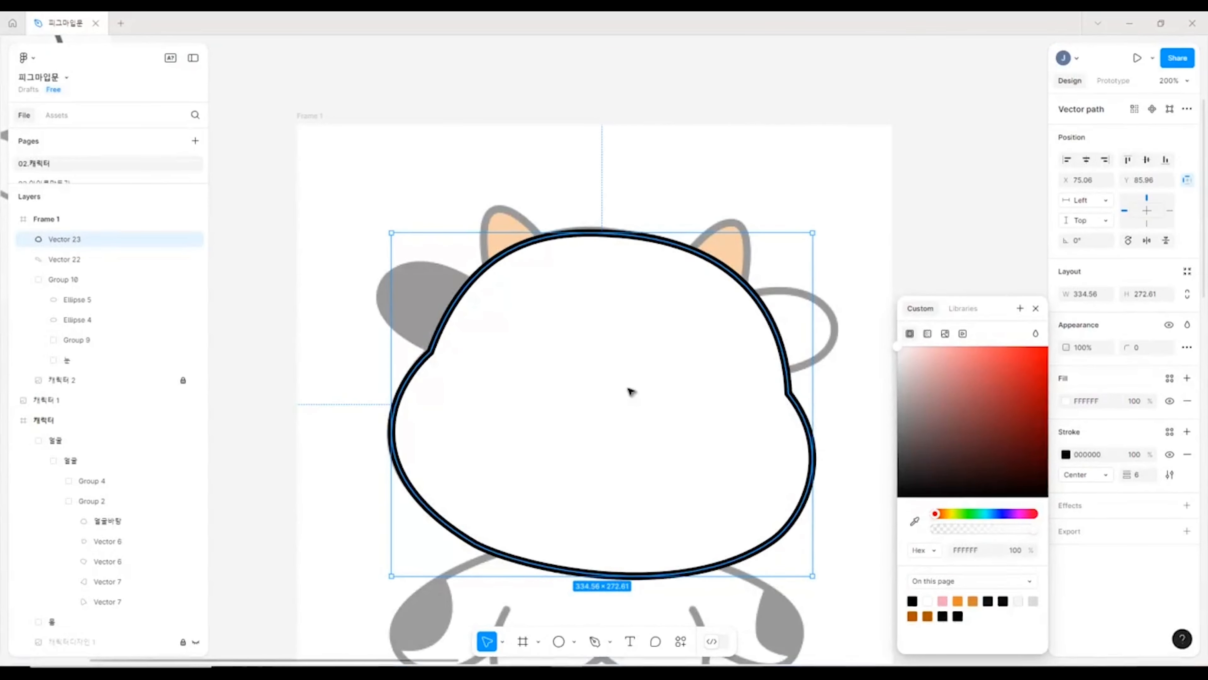
pyautogui.hotkey('ctrl', 'shift', '[')
pyautogui.click(804, 141)
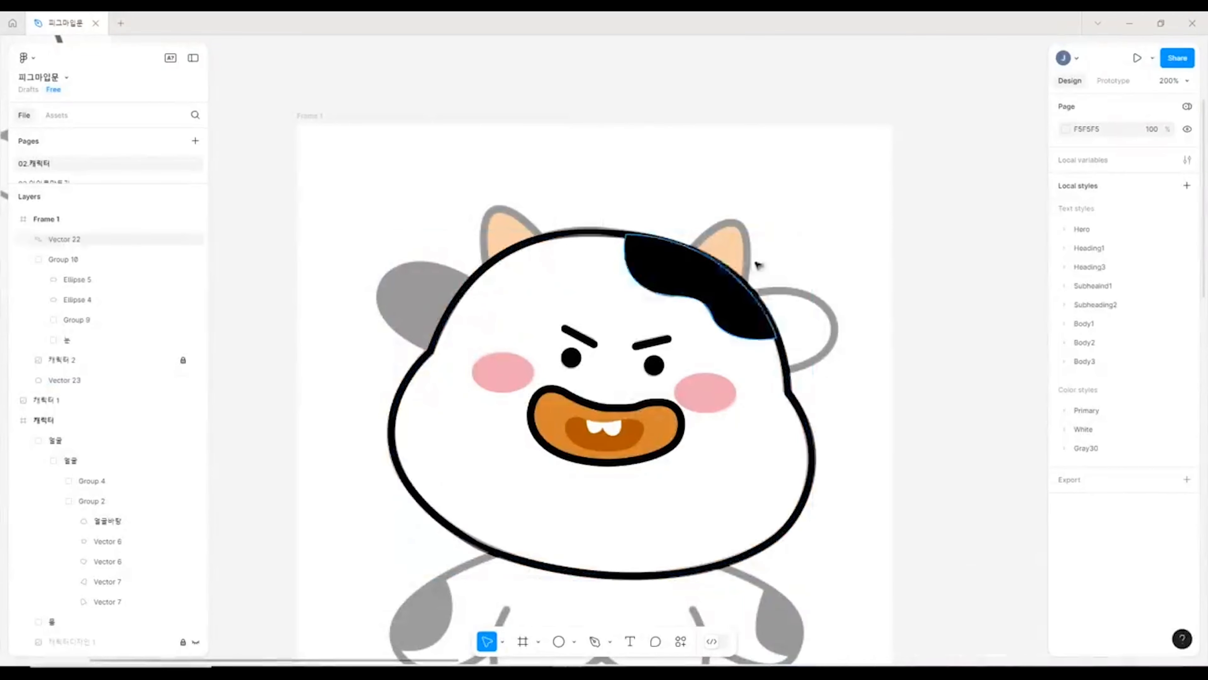
# - Trace the left horn as a closed curved path with a black stroke of weight 6, its base overlapping the head
pyautogui.press('p')
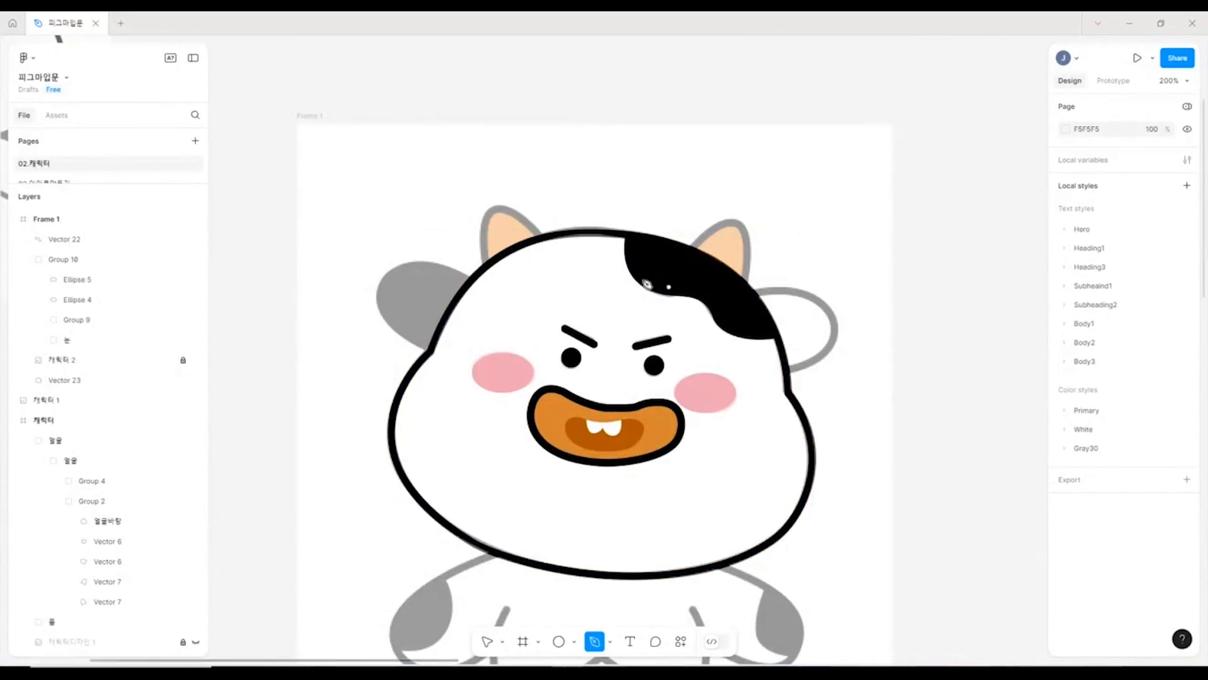
pyautogui.click(493, 290)
pyautogui.moveTo(493, 211); pyautogui.dragTo(517, 191)
pyautogui.click(492, 211)
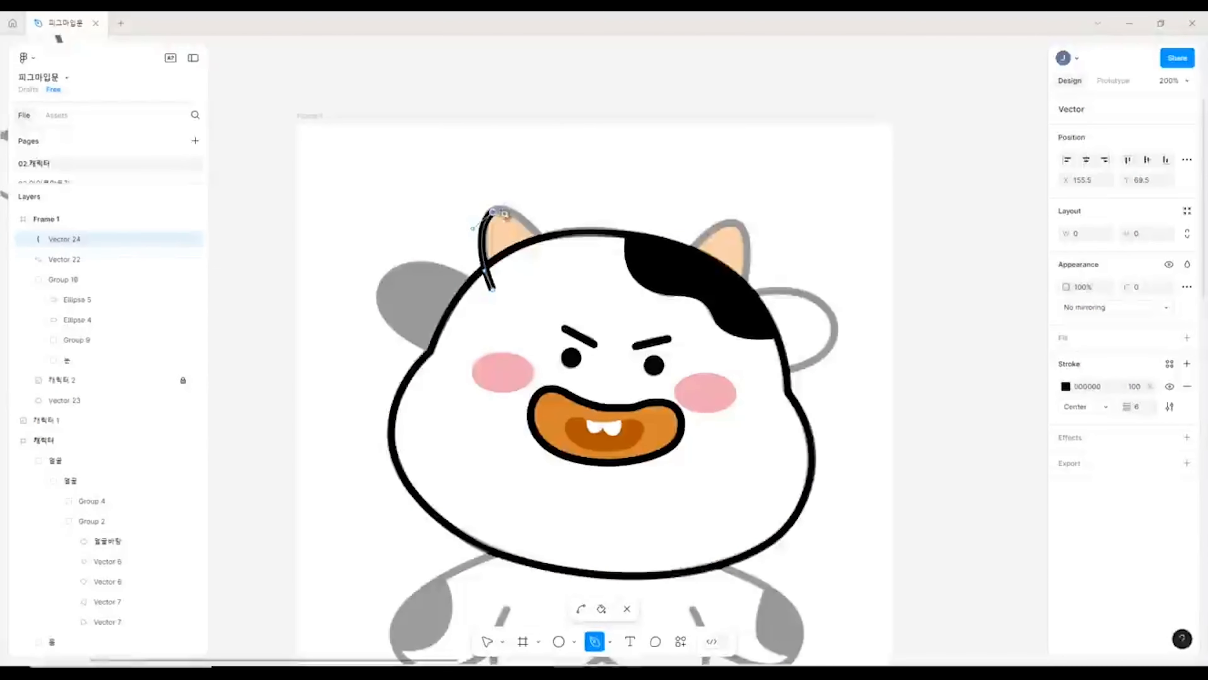
pyautogui.moveTo(557, 259); pyautogui.dragTo(600, 331)
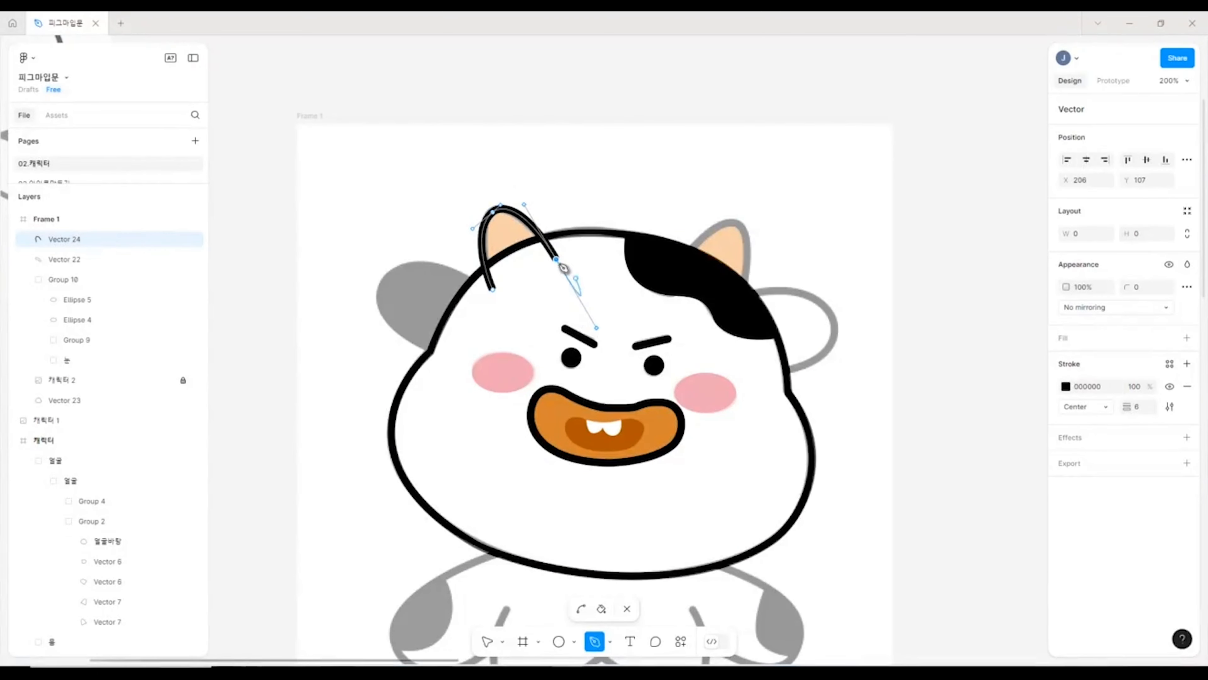
pyautogui.click(559, 262)
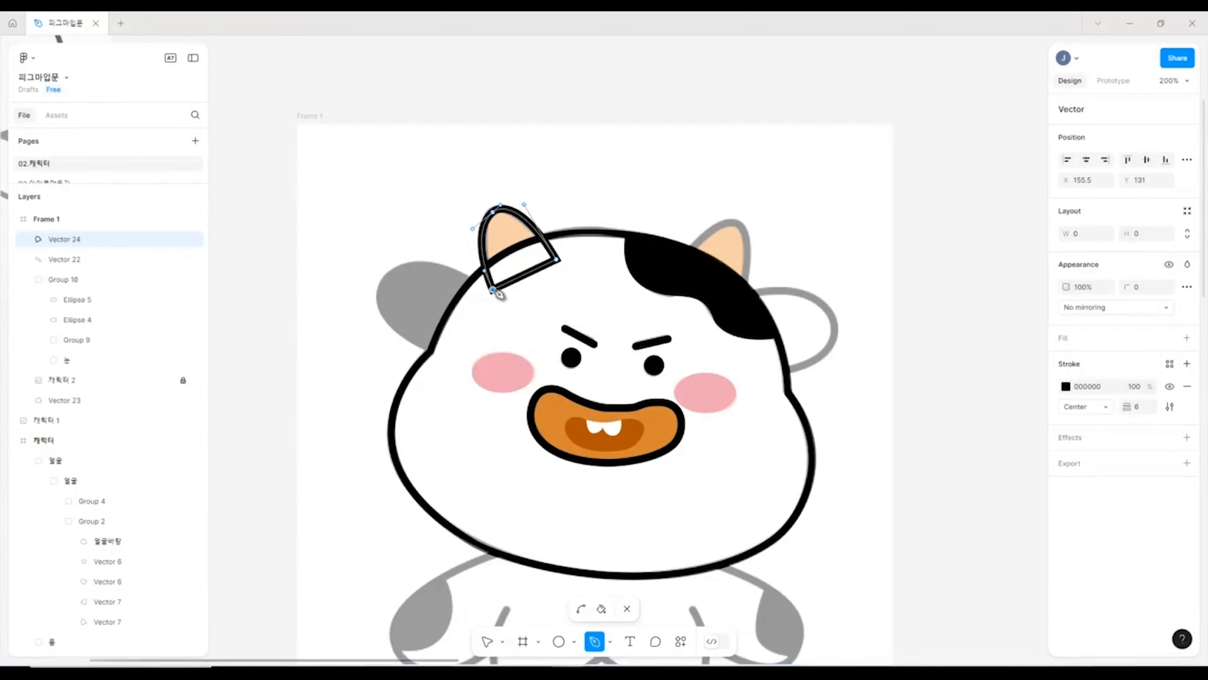
pyautogui.click(493, 288)
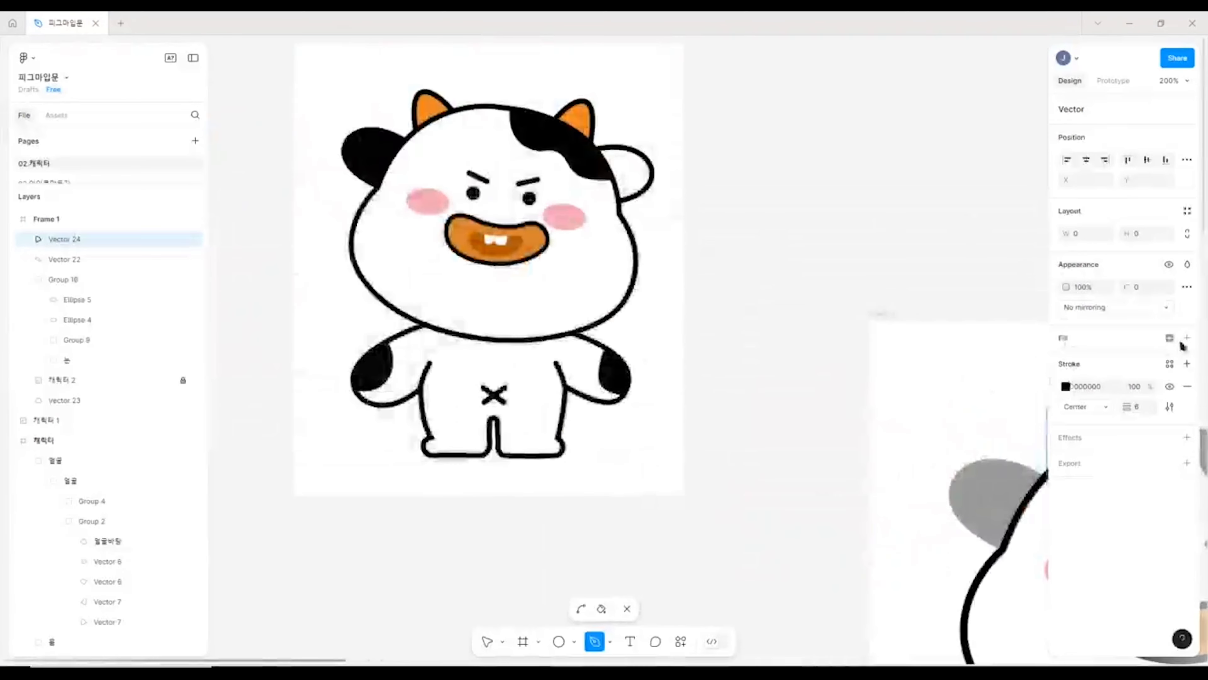
# - Fill the left horn with the orange EB8A29 sampled from the horn of the original reference character
pyautogui.click(1187, 339)
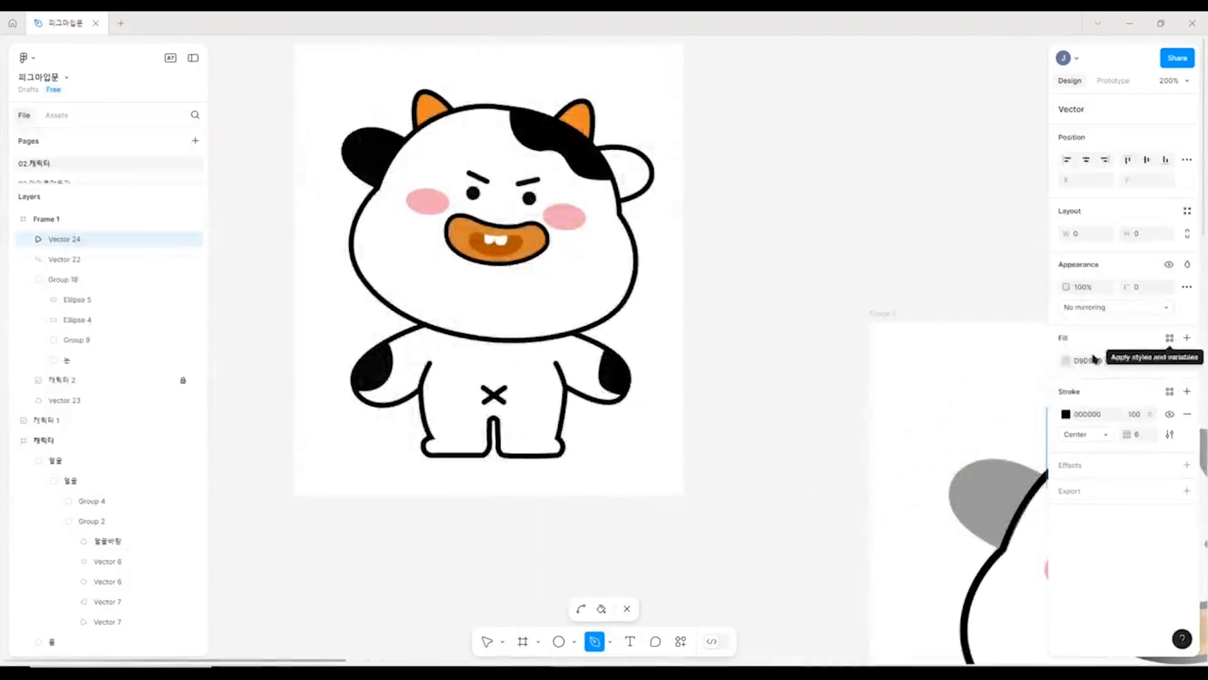
pyautogui.click(1065, 361)
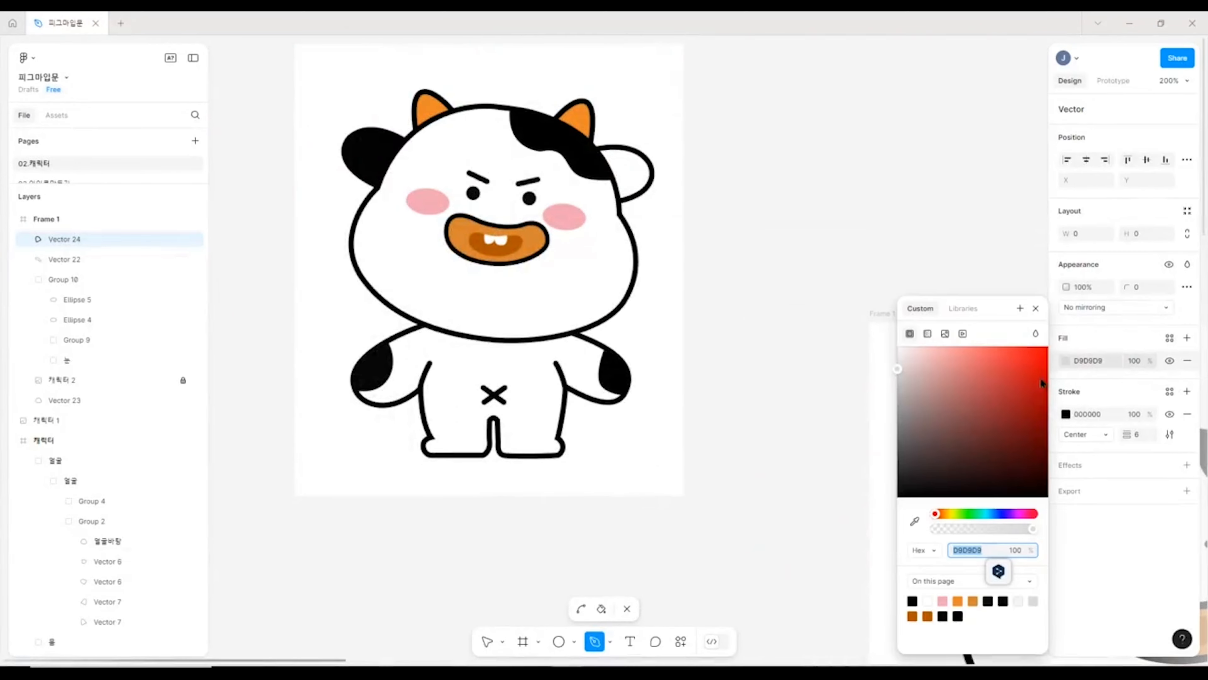
pyautogui.click(916, 520)
pyautogui.click(437, 107)
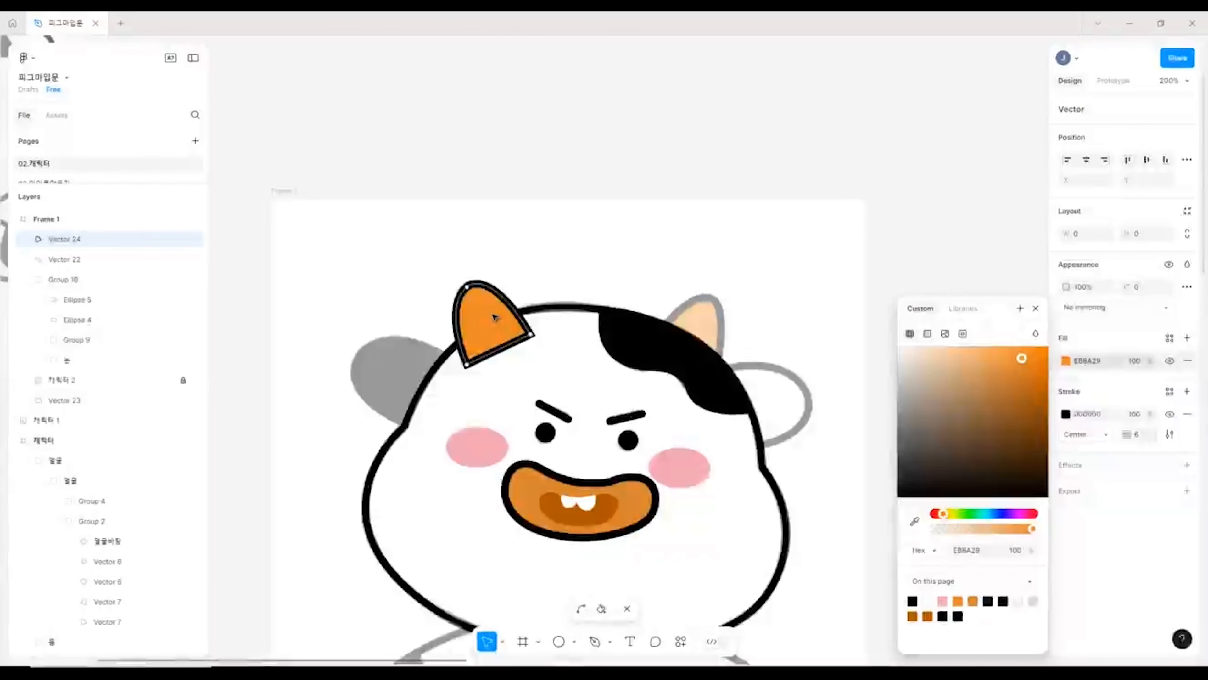
pyautogui.press('Escape')
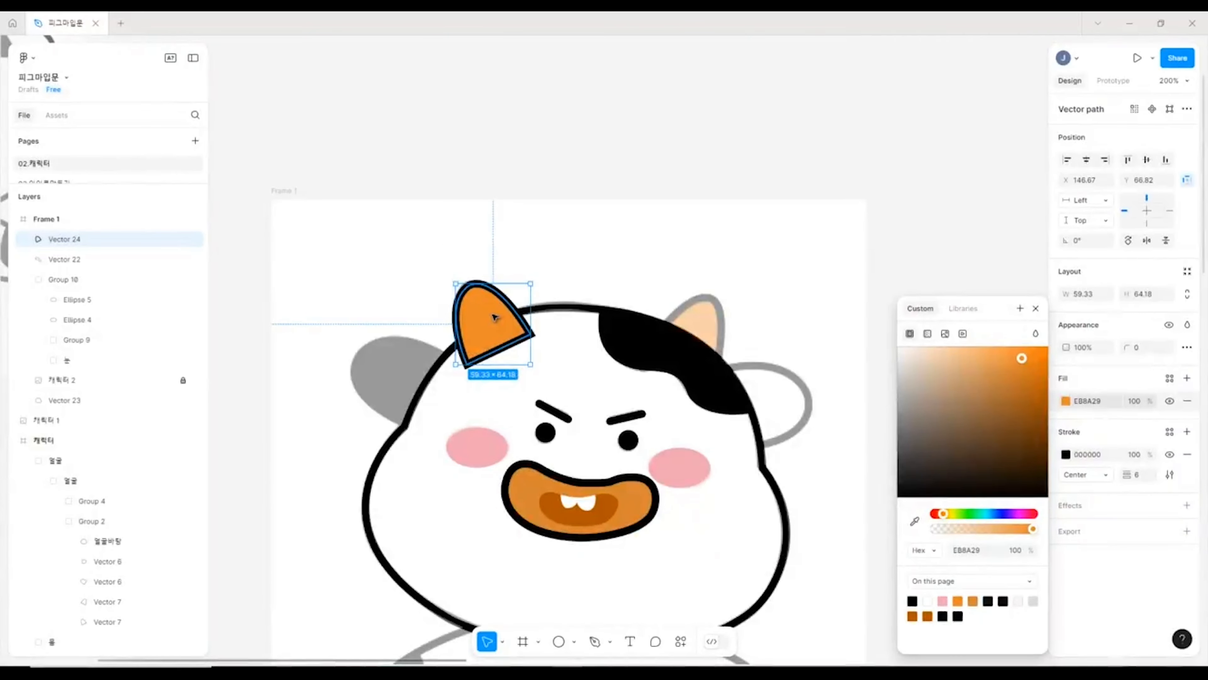
# - Send the left horn behind the head and place the reference image layer 캐릭터 2 at the bottom of the frame's layer order
pyautogui.hotkey('ctrl', 'shift', '[')
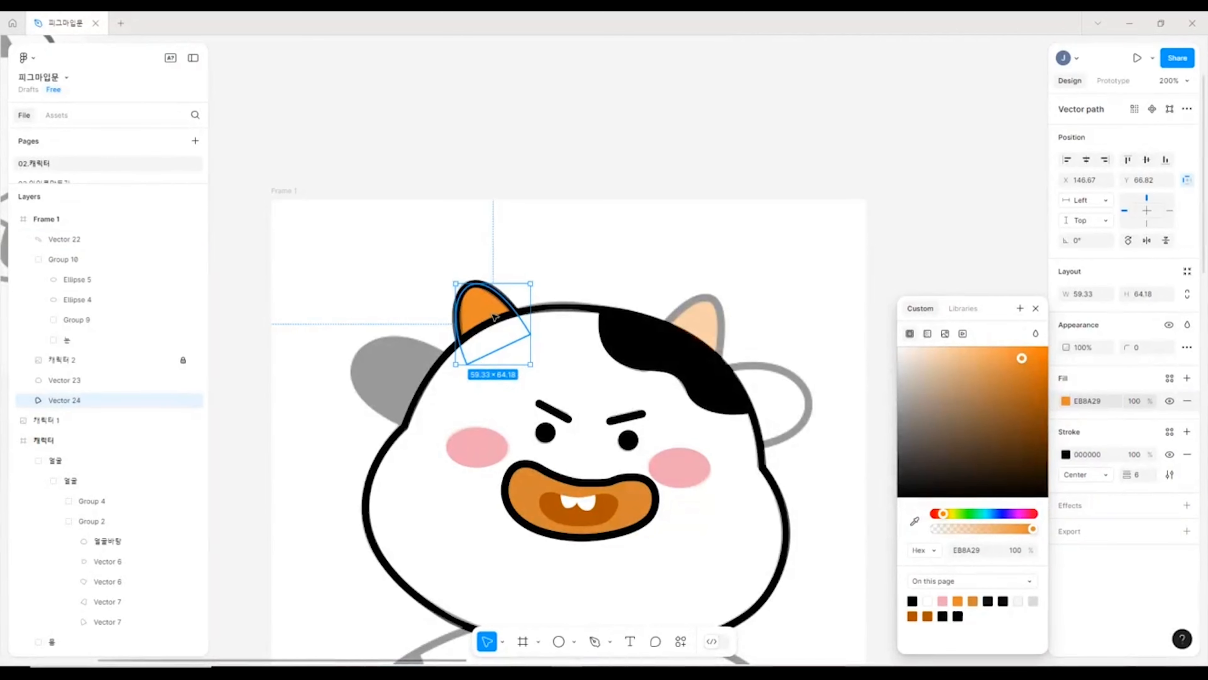
pyautogui.click(548, 255)
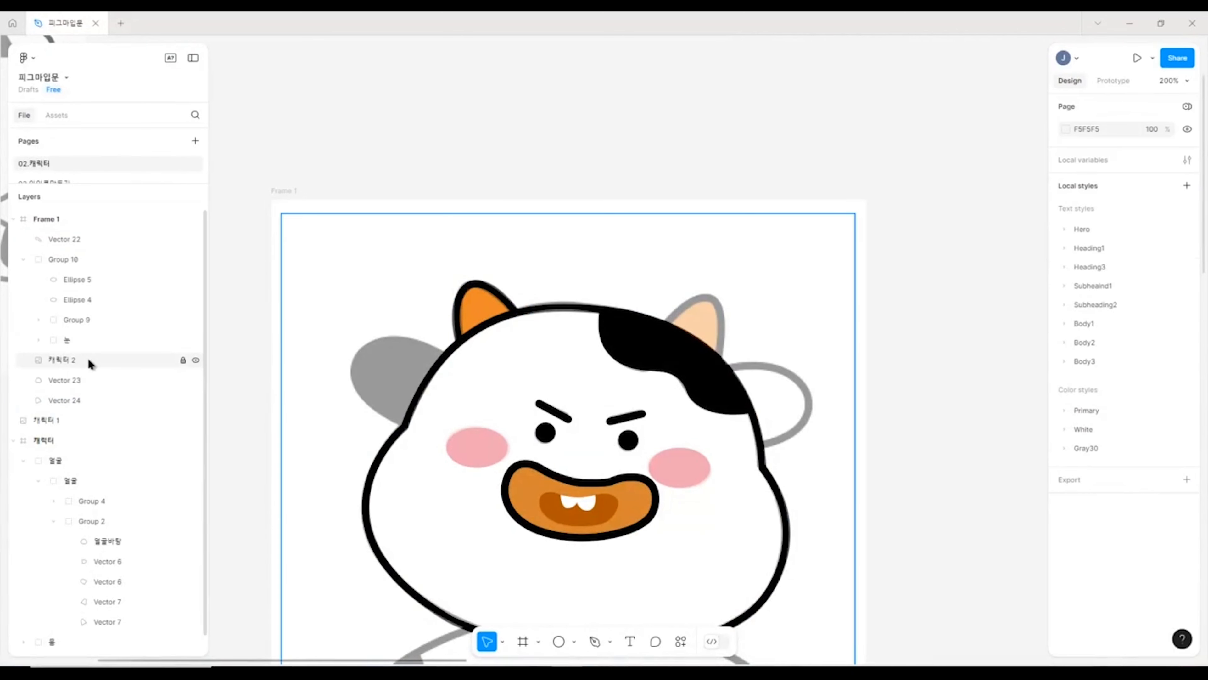
pyautogui.click(67, 400)
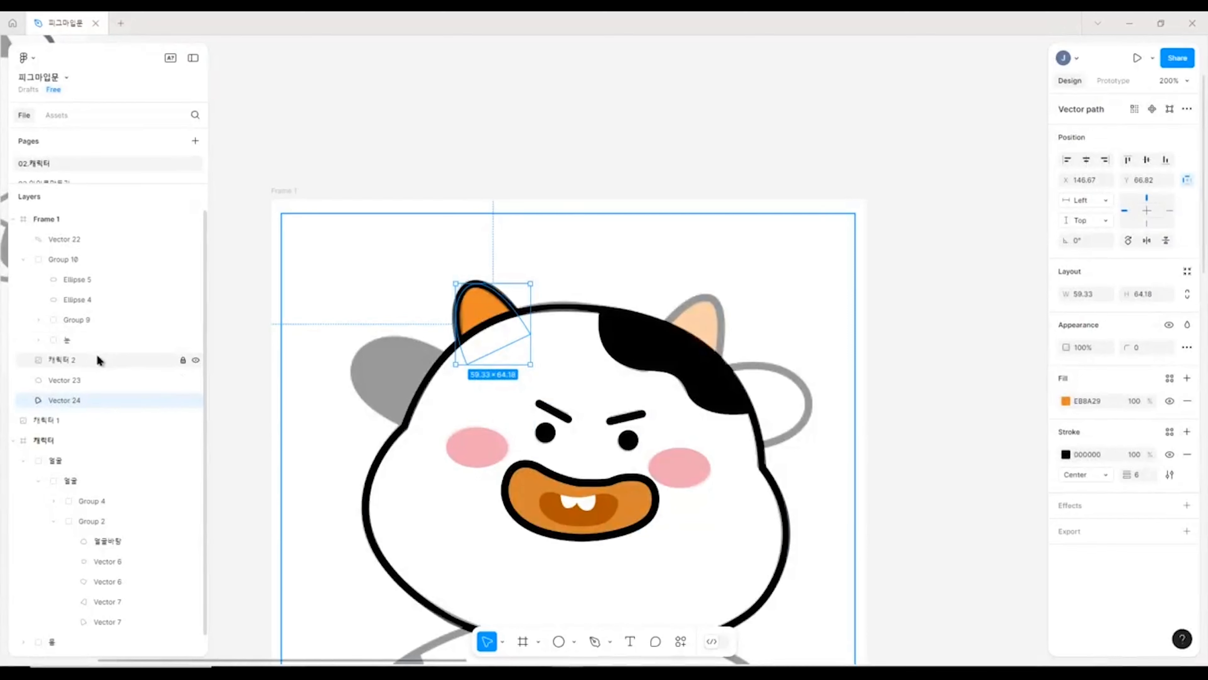
pyautogui.moveTo(98, 360); pyautogui.dragTo(105, 408)
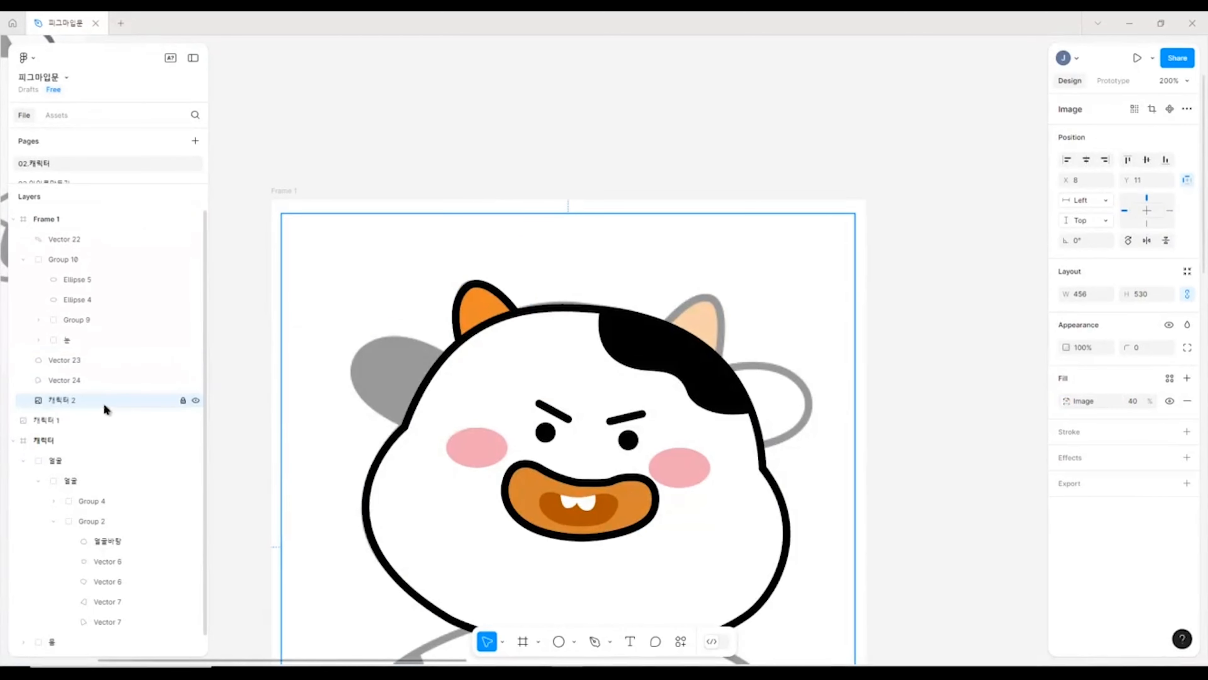
# - Duplicate the left horn, flip the copy horizontally and place it over the reference's right horn
pyautogui.click(481, 310)
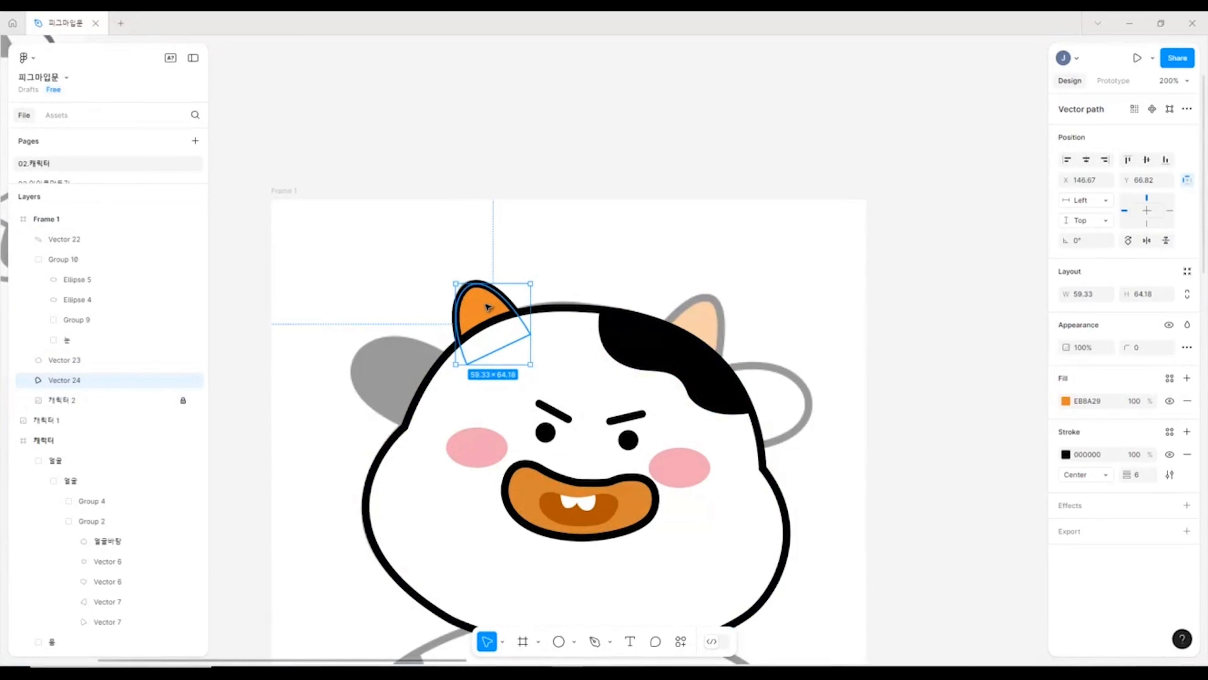
pyautogui.moveTo(488, 307); pyautogui.dragTo(586, 287)
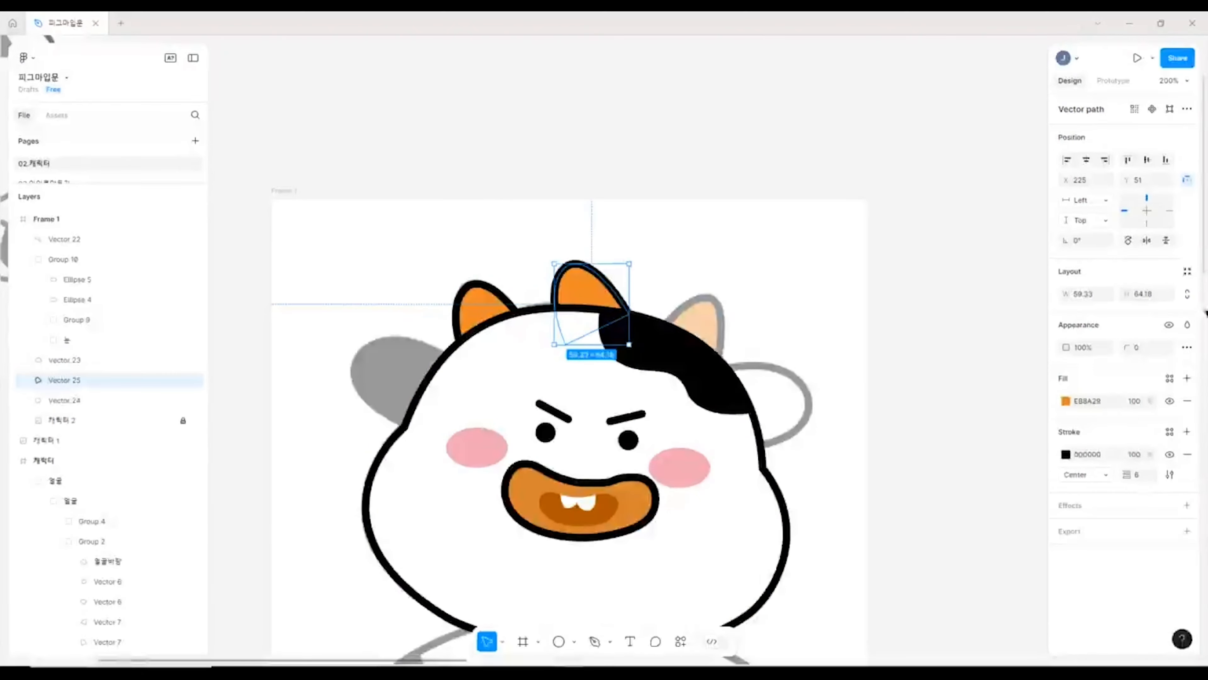
pyautogui.click(1147, 241)
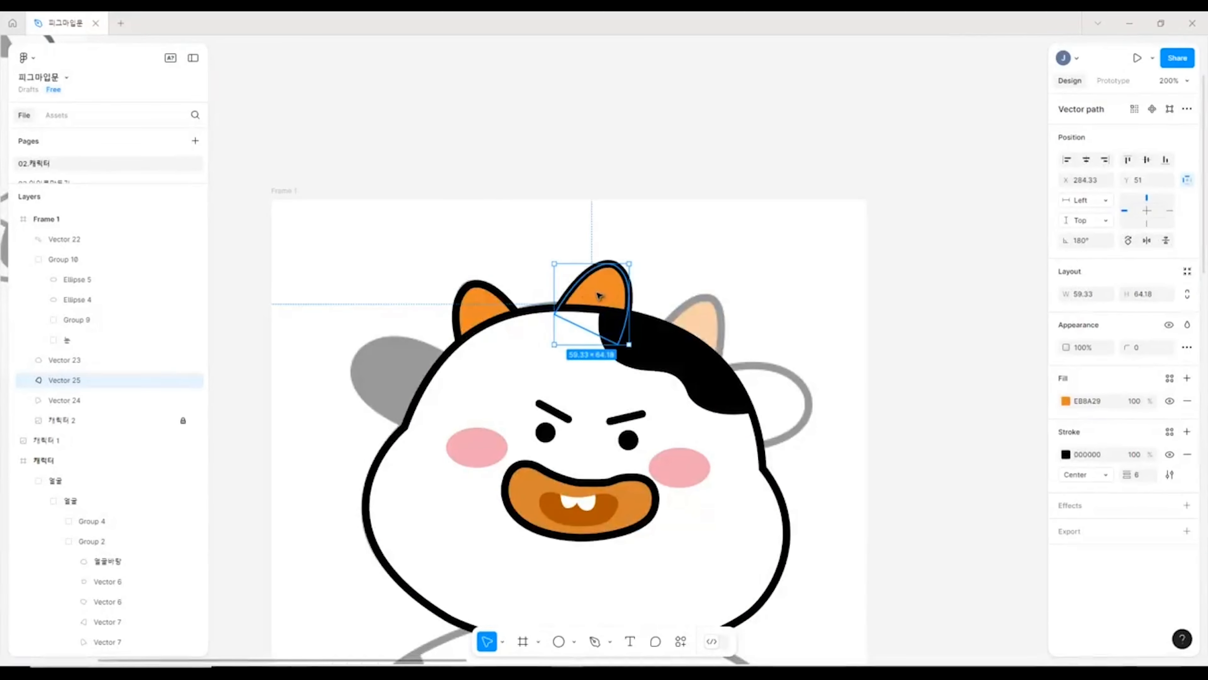
pyautogui.moveTo(599, 296); pyautogui.dragTo(697, 330)
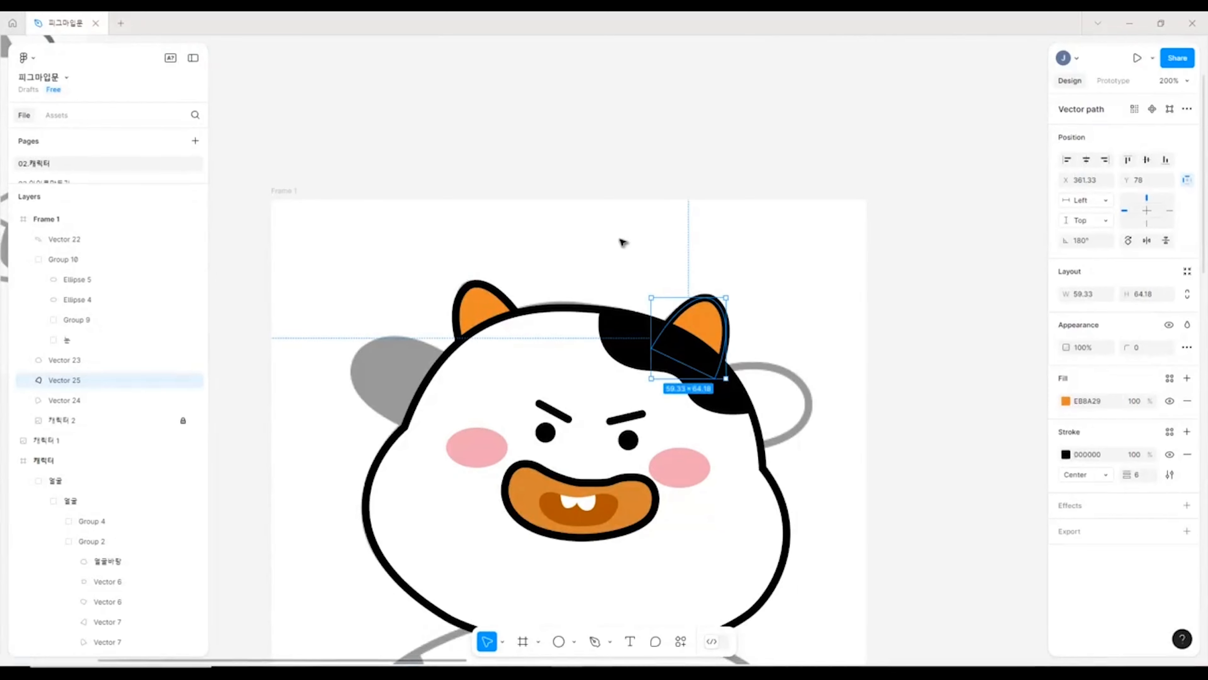
pyautogui.click(622, 243)
# - Trace the left ear as a closed curved path whose inner end overlaps the head
pyautogui.click(595, 642)
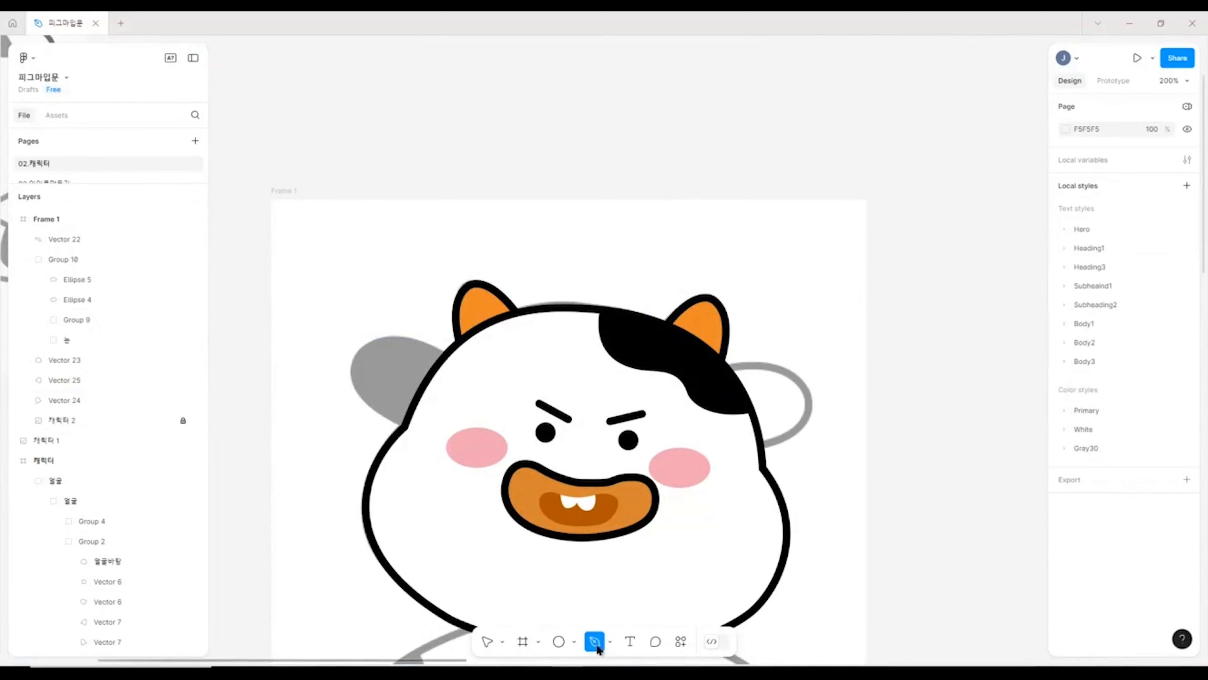
pyautogui.click(471, 372)
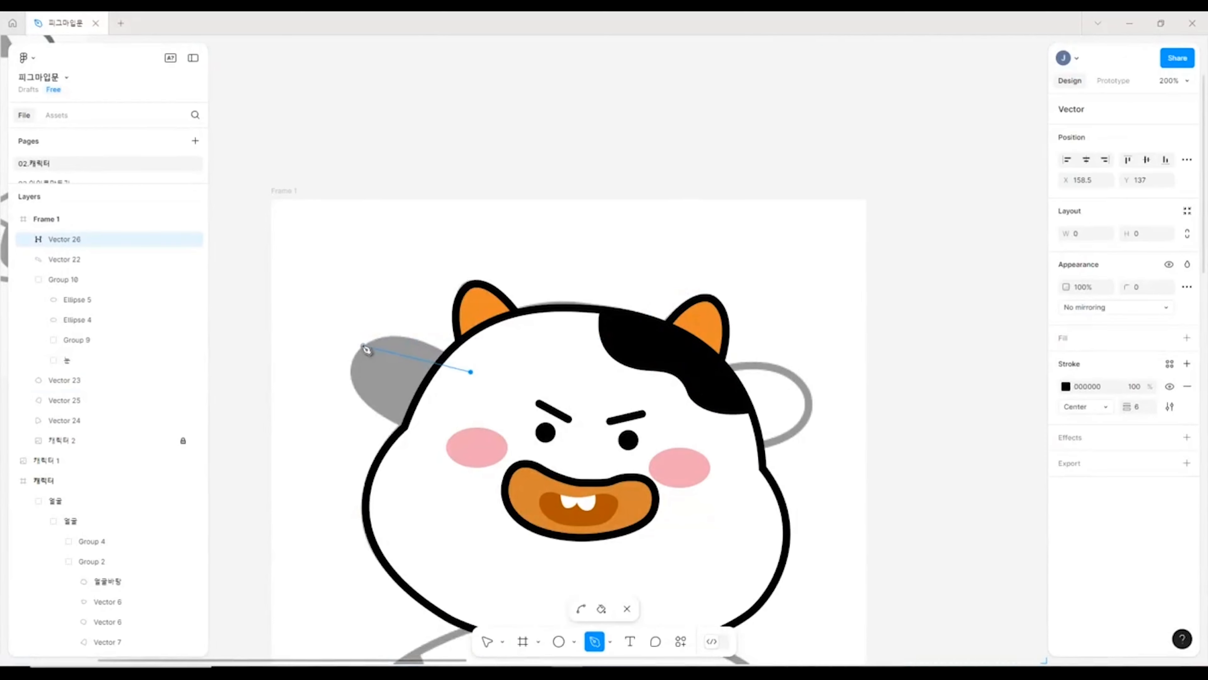
pyautogui.moveTo(360, 349); pyautogui.dragTo(321, 392)
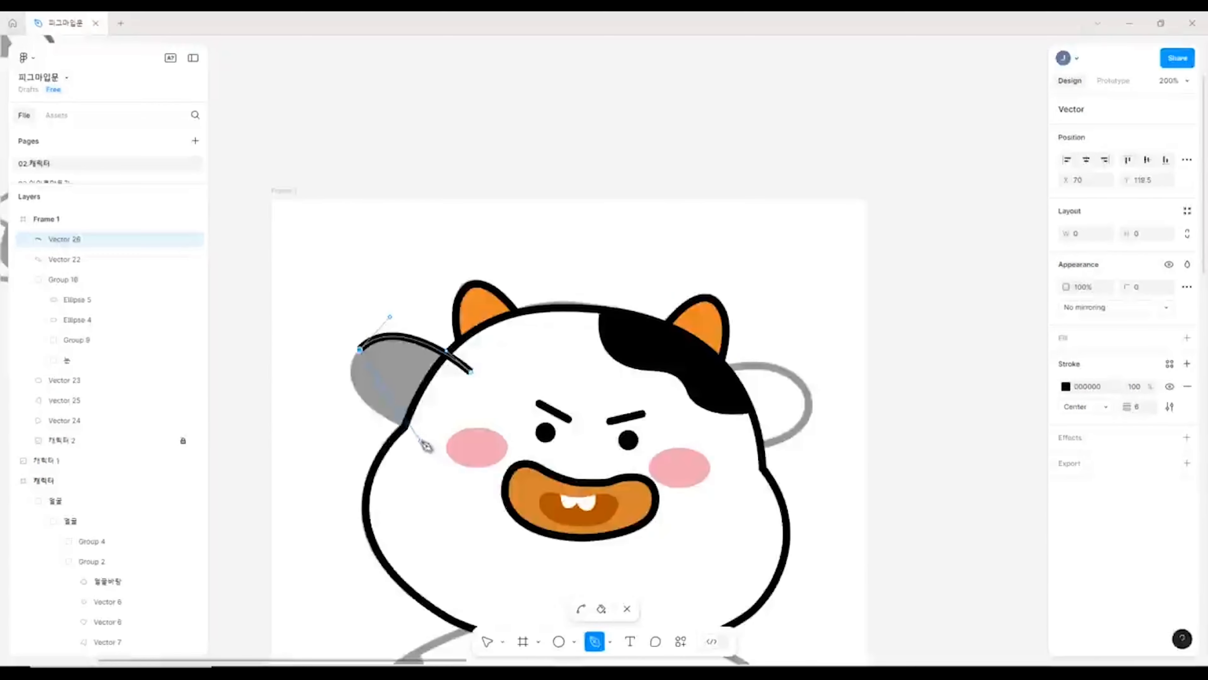
pyautogui.moveTo(426, 445)
pyautogui.mouseDown()
pyautogui.moveTo(543, 510)
pyautogui.moveTo(547, 502)
pyautogui.moveTo(431, 449)
pyautogui.mouseUp()
pyautogui.click(471, 372)
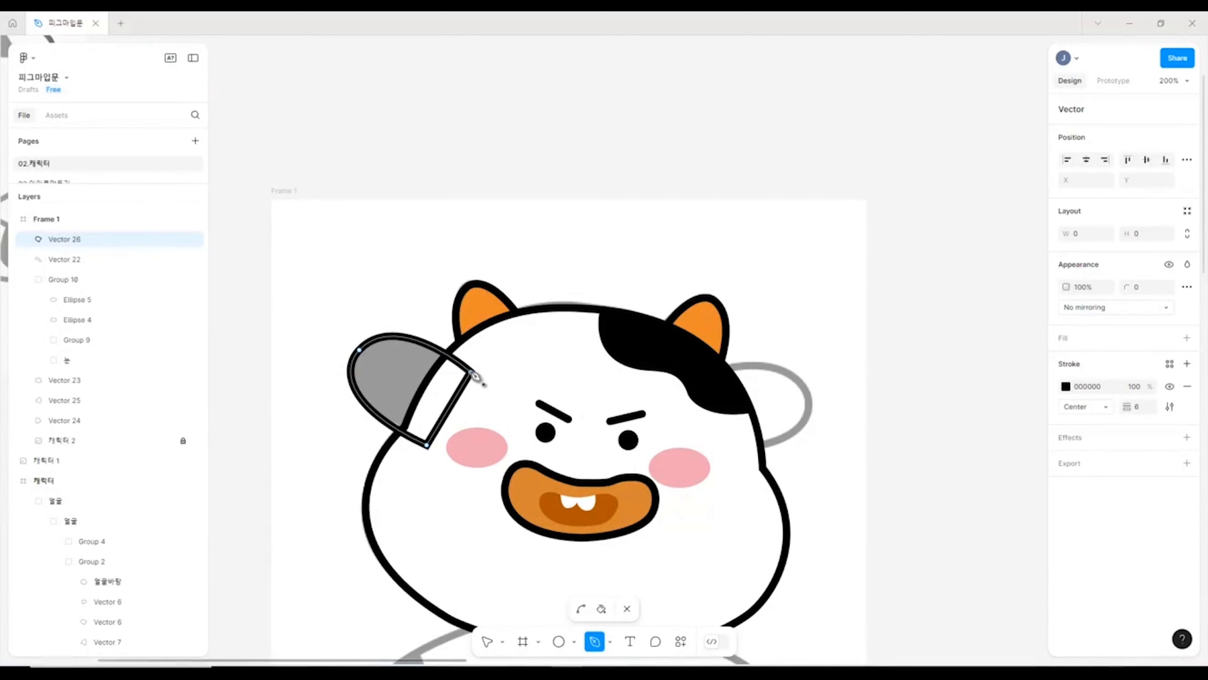
# - Fill the left ear with black 020202 and order it behind the head and horns, directly above the reference image layer
pyautogui.click(1187, 338)
pyautogui.scroll(-2, 401, 328)
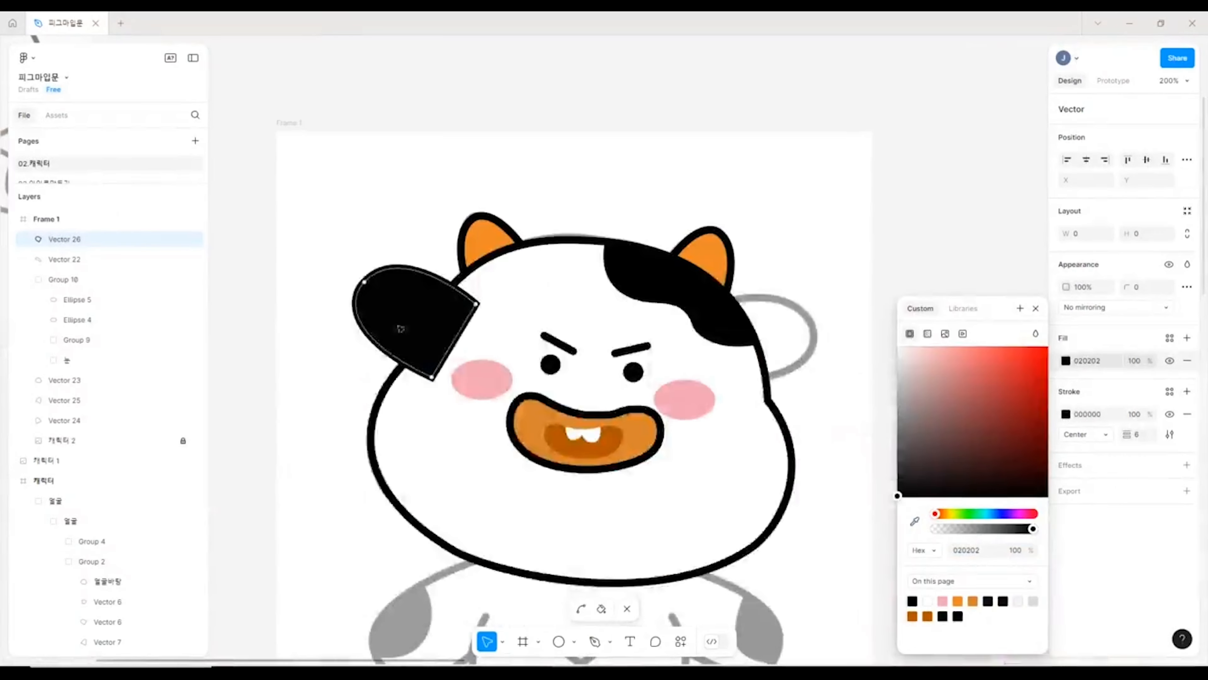
pyautogui.click(410, 339)
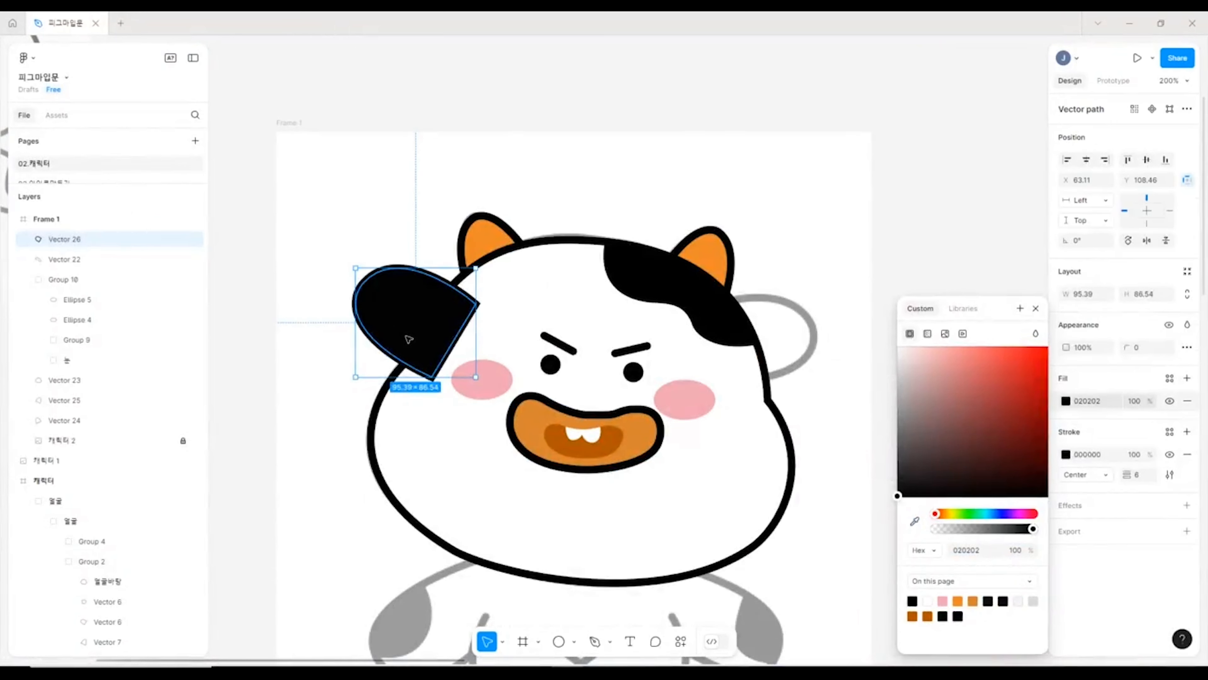
pyautogui.hotkey('ctrl', 'shift', '[')
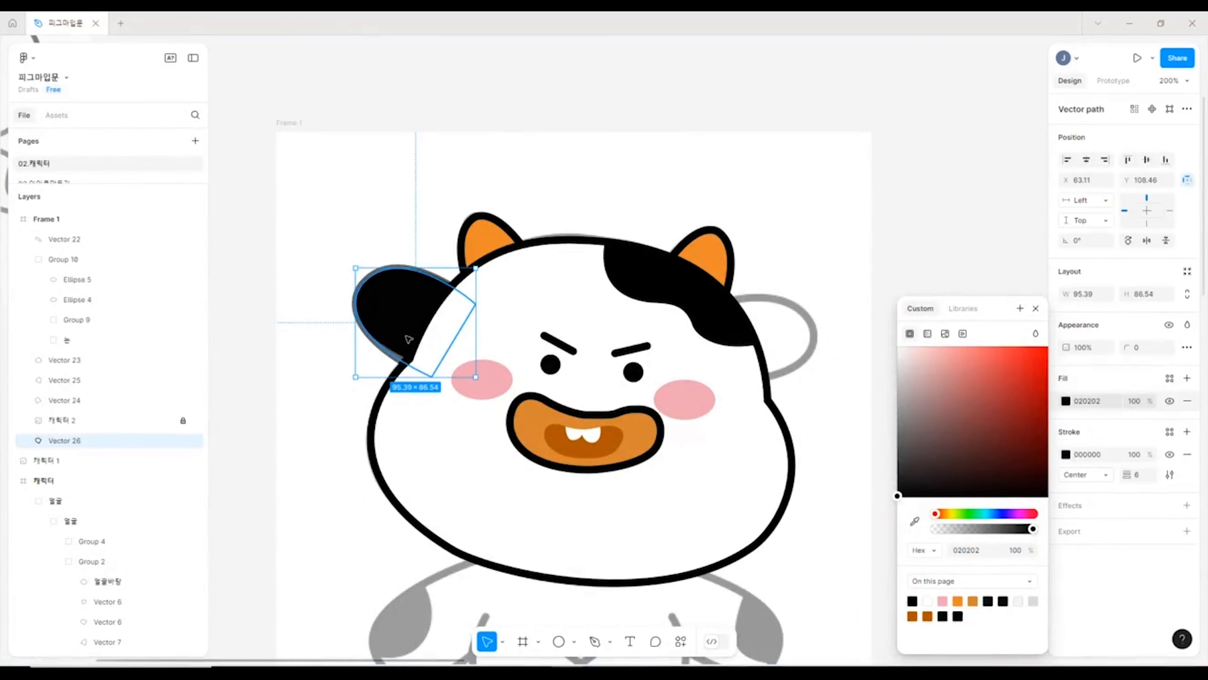
pyautogui.moveTo(72, 440); pyautogui.dragTo(86, 416)
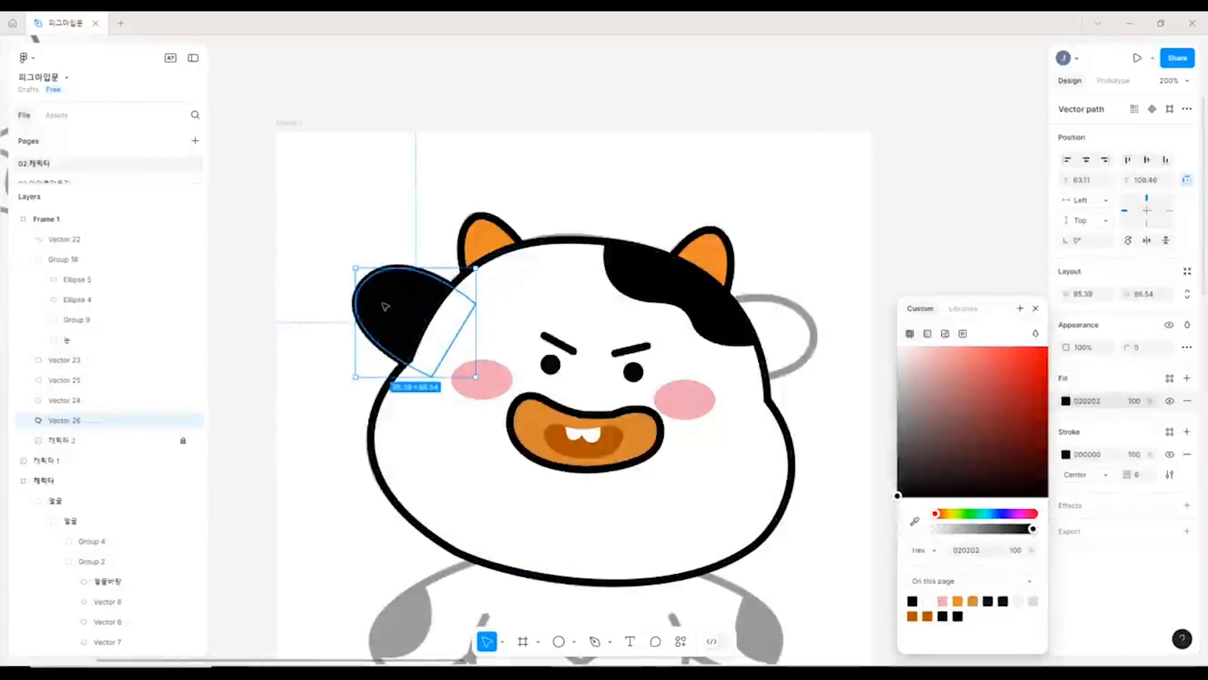
# - Duplicate the left ear over to the head's right side and fill the copy with white FFFFFF
pyautogui.keyDown('alt'); pyautogui.moveTo(386, 307); pyautogui.dragTo(728, 301); pyautogui.keyUp('alt')
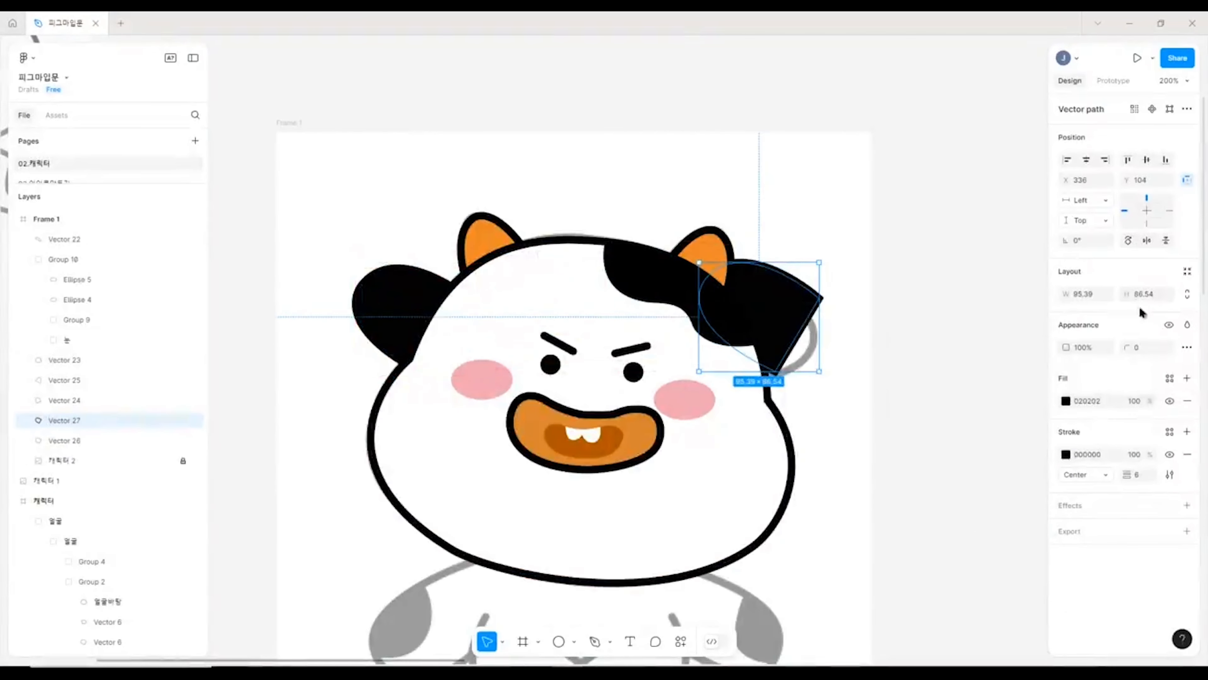
pyautogui.click(1066, 402)
pyautogui.click(896, 347)
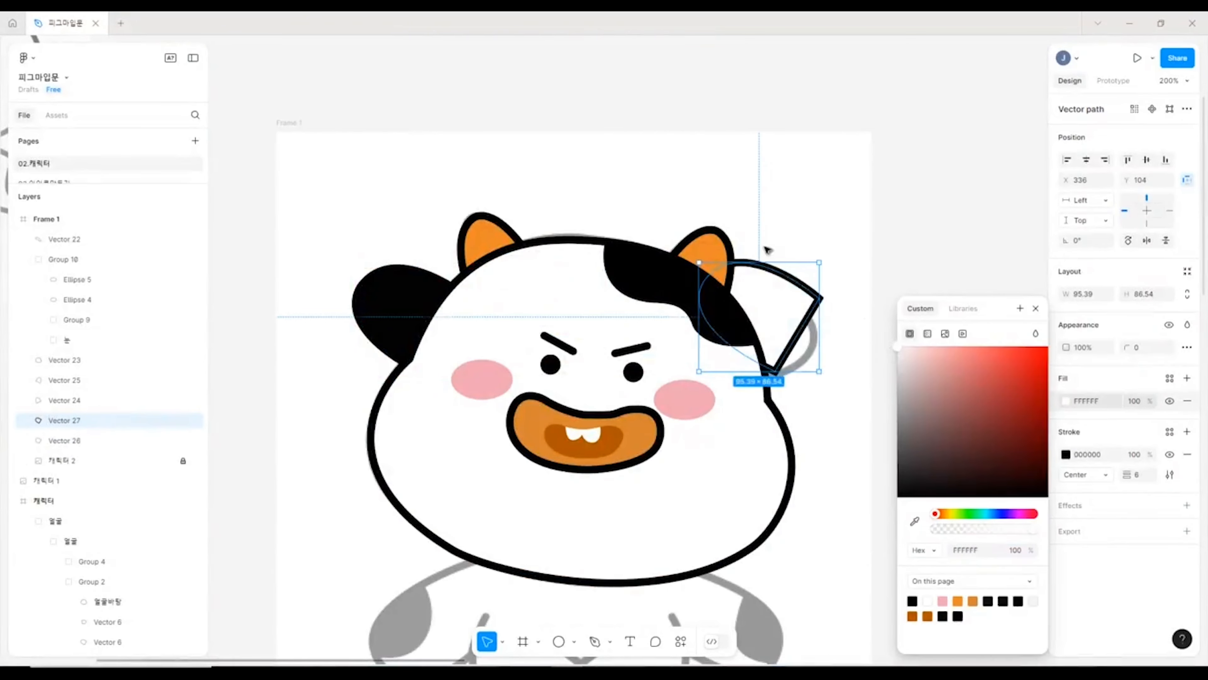
# - Flip the white ear horizontally, then rotate it to about 164.71° and fit it over the reference's right ear
pyautogui.click(1147, 241)
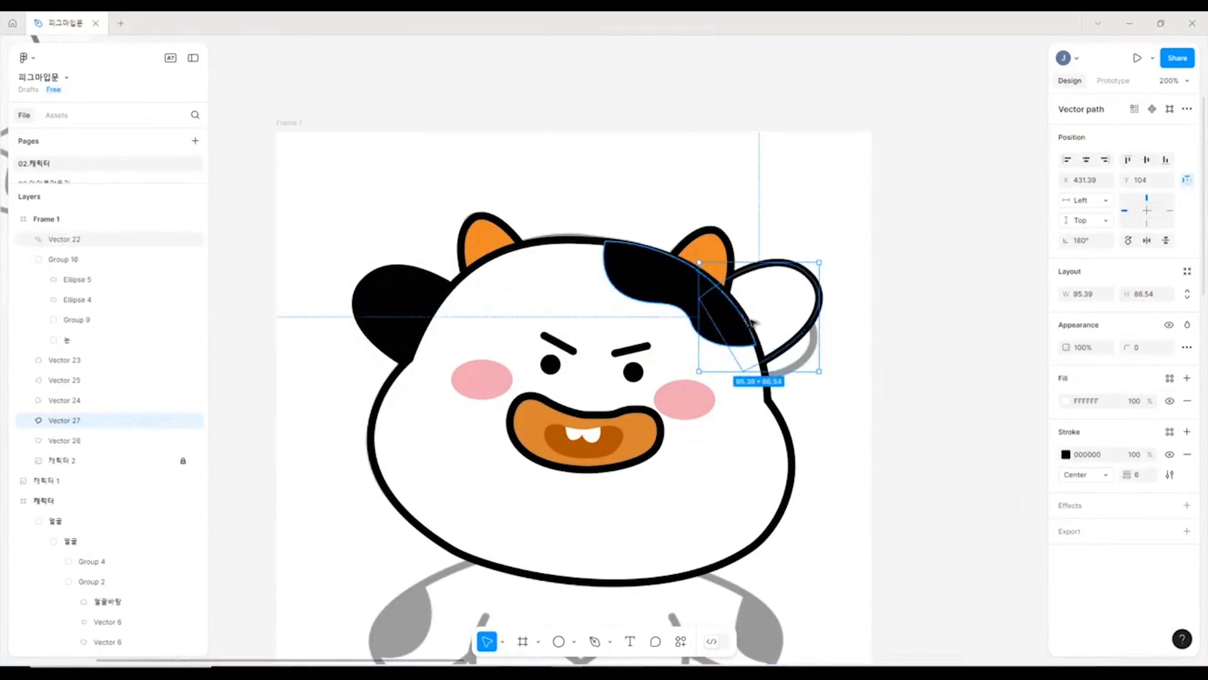
pyautogui.moveTo(791, 318); pyautogui.dragTo(777, 350)
pyautogui.moveTo(808, 287); pyautogui.dragTo(783, 345)
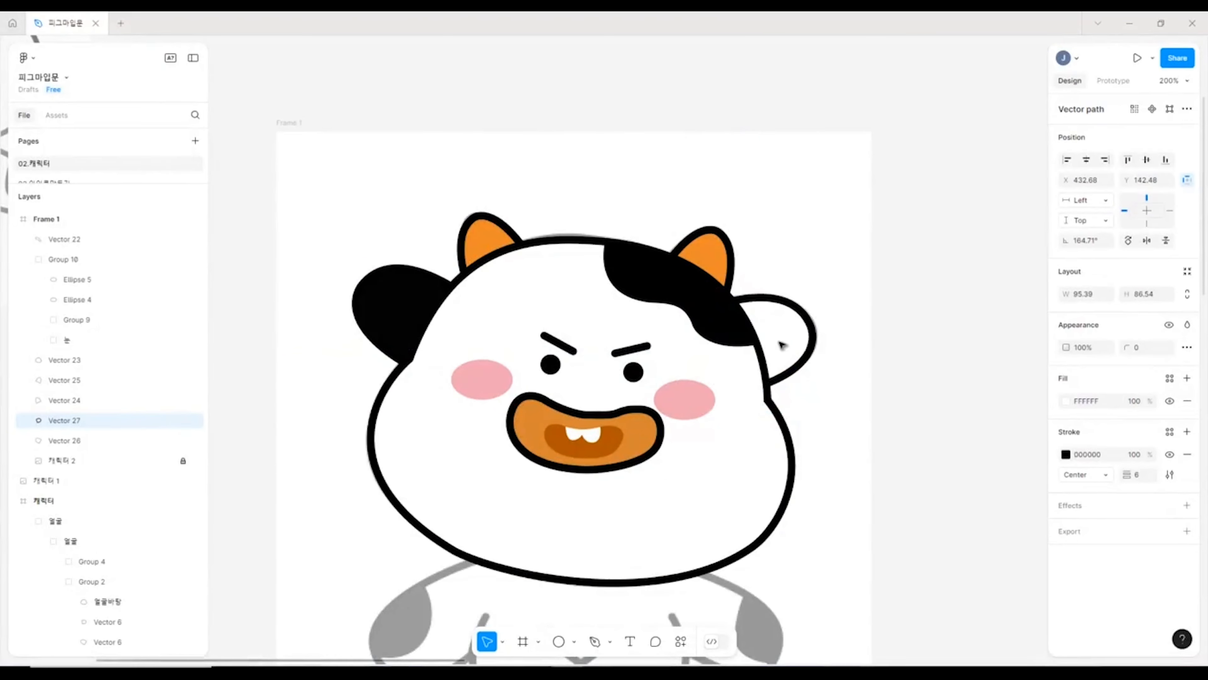
pyautogui.click(268, 58)
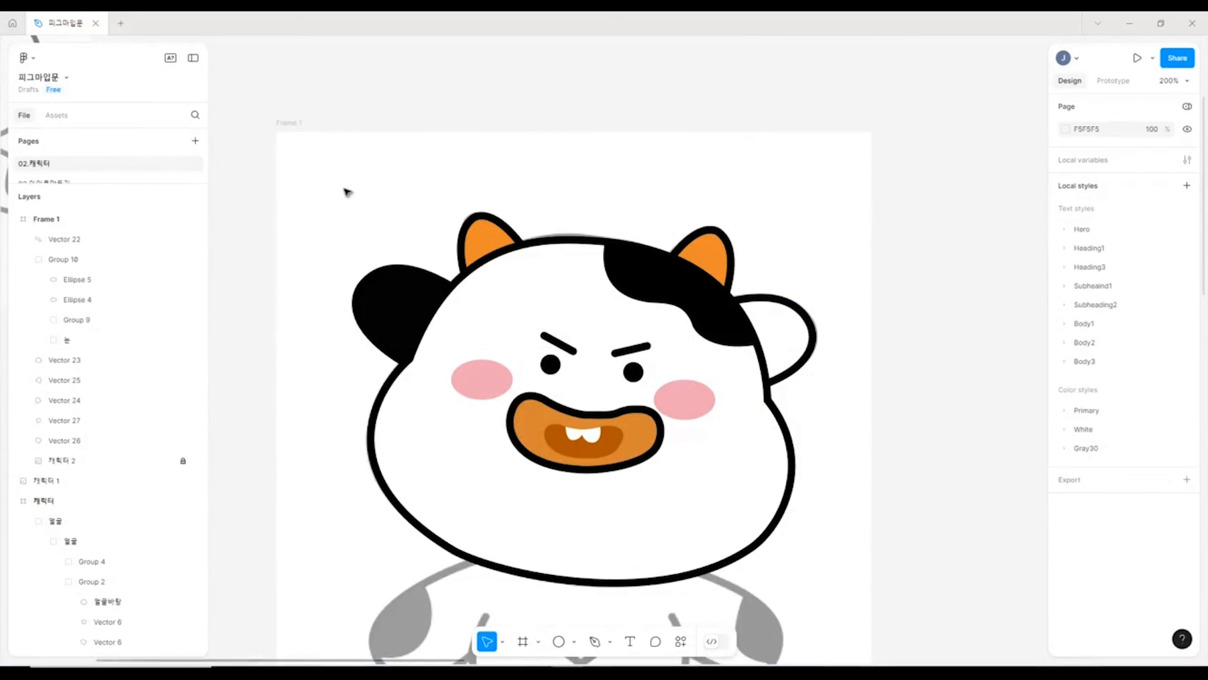
# - Group all the head, horn, ear and face shapes and rename the group 캐릭터얼굴
pyautogui.moveTo(347, 192); pyautogui.dragTo(813, 570)
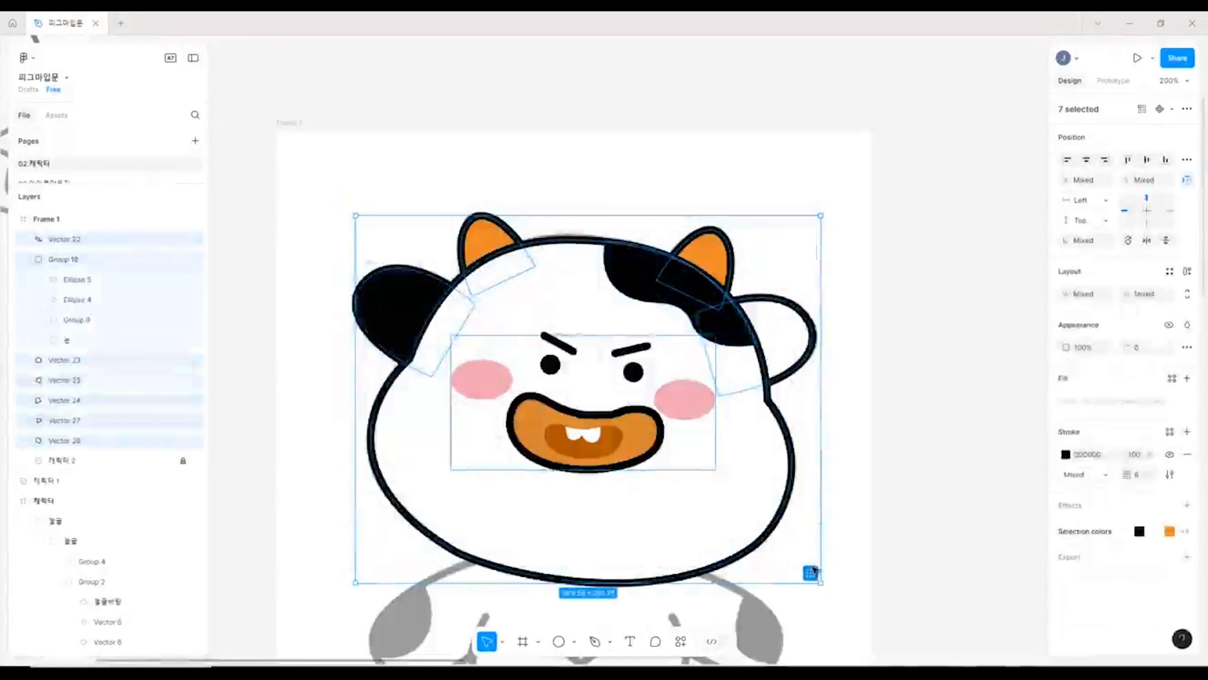
pyautogui.hotkey('ctrl', 'g')
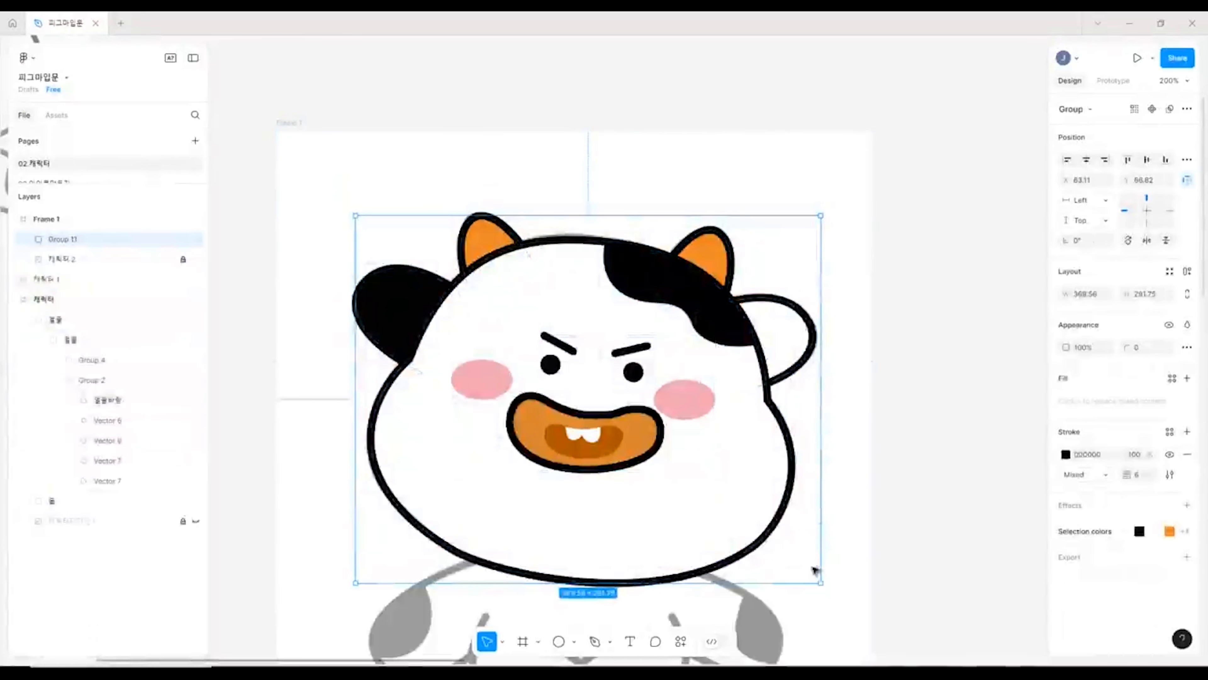
pyautogui.doubleClick(51, 239)
pyautogui.write('캐릭터얼굴')
pyautogui.click(899, 169)
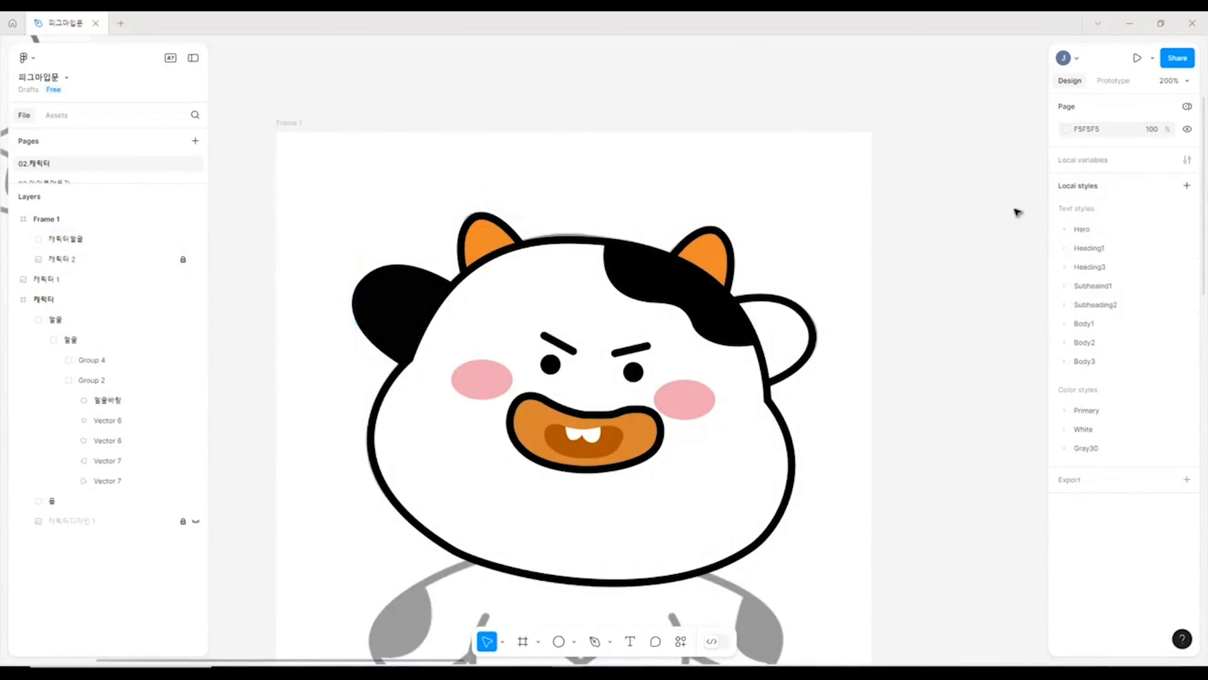
# - Draw the belly X's diagonal running from upper left to lower right as a straight path, about 26 wide and 19.5 high
pyautogui.hotkey('shift', '0')
pyautogui.hotkey('ctrl', '=')
pyautogui.scroll(-5, 532, 423)
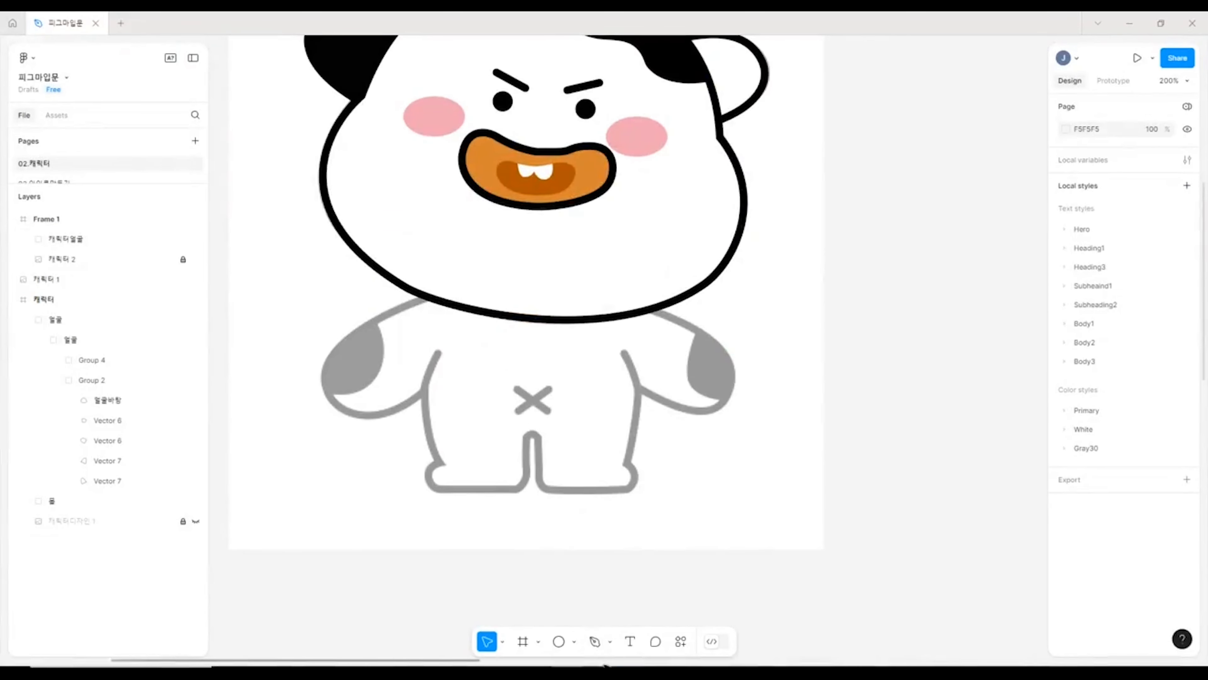
pyautogui.click(594, 644)
pyautogui.hotkey('ctrl', '=')
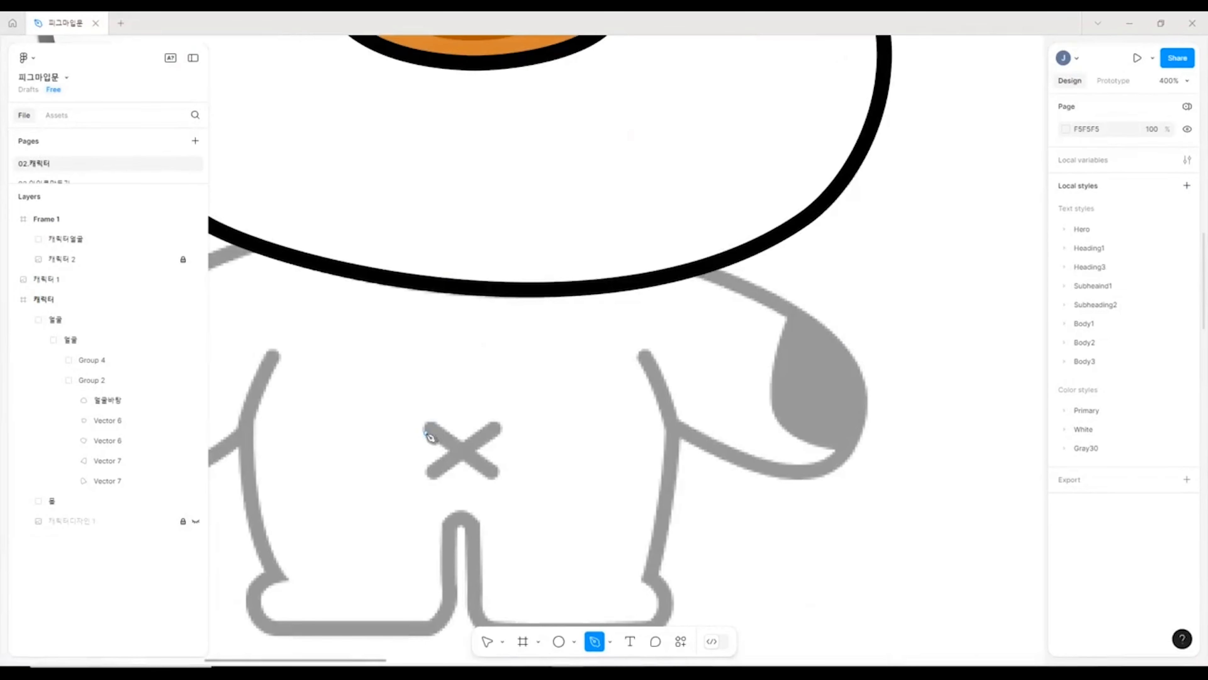
pyautogui.click(432, 427)
pyautogui.click(495, 477)
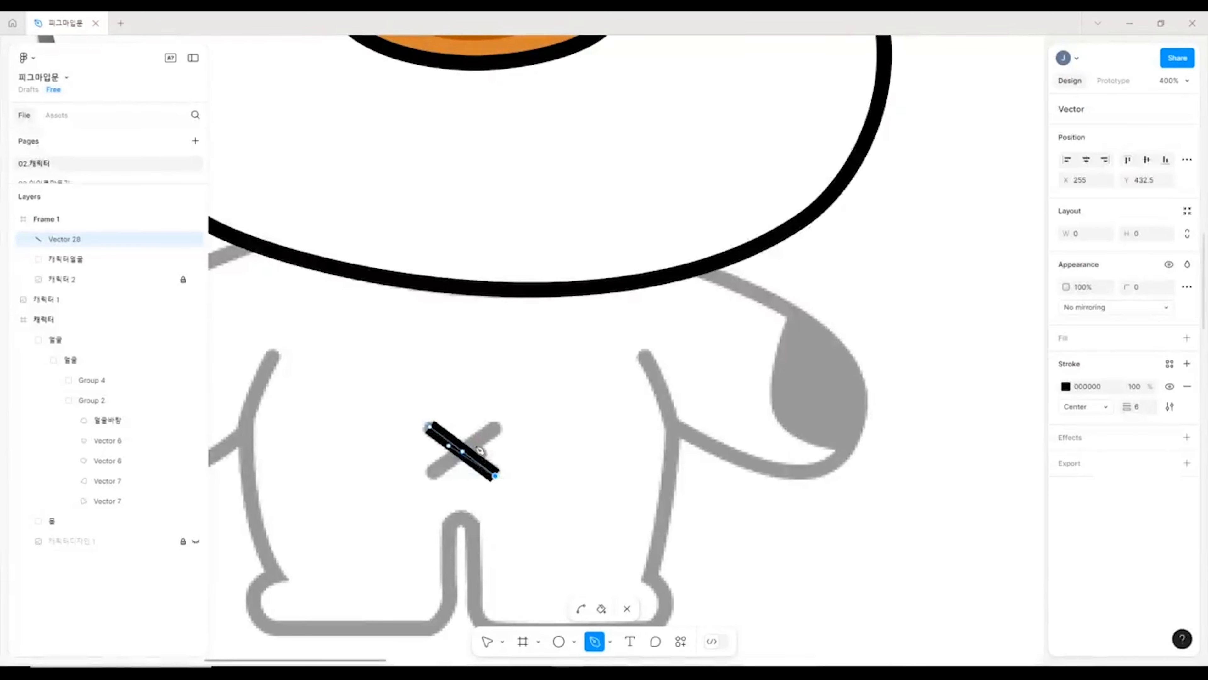
# - Set both end points of the belly's diagonal line to Round
pyautogui.click(1170, 407)
pyautogui.click(1014, 473)
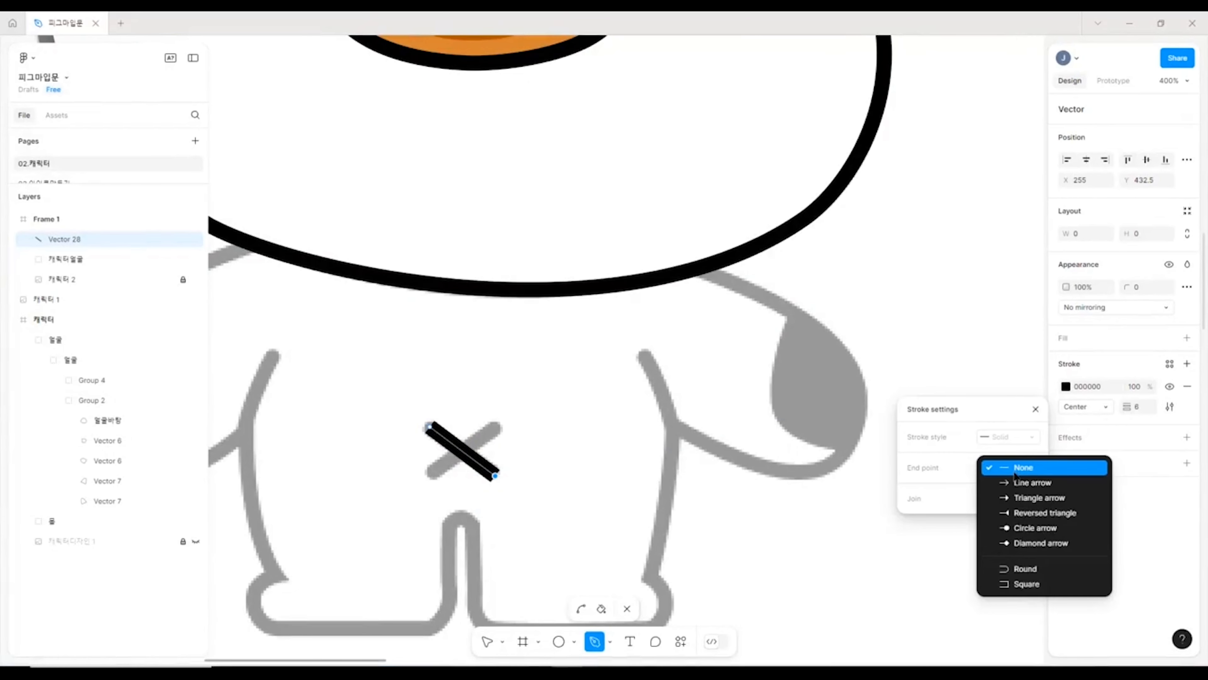
pyautogui.click(1039, 570)
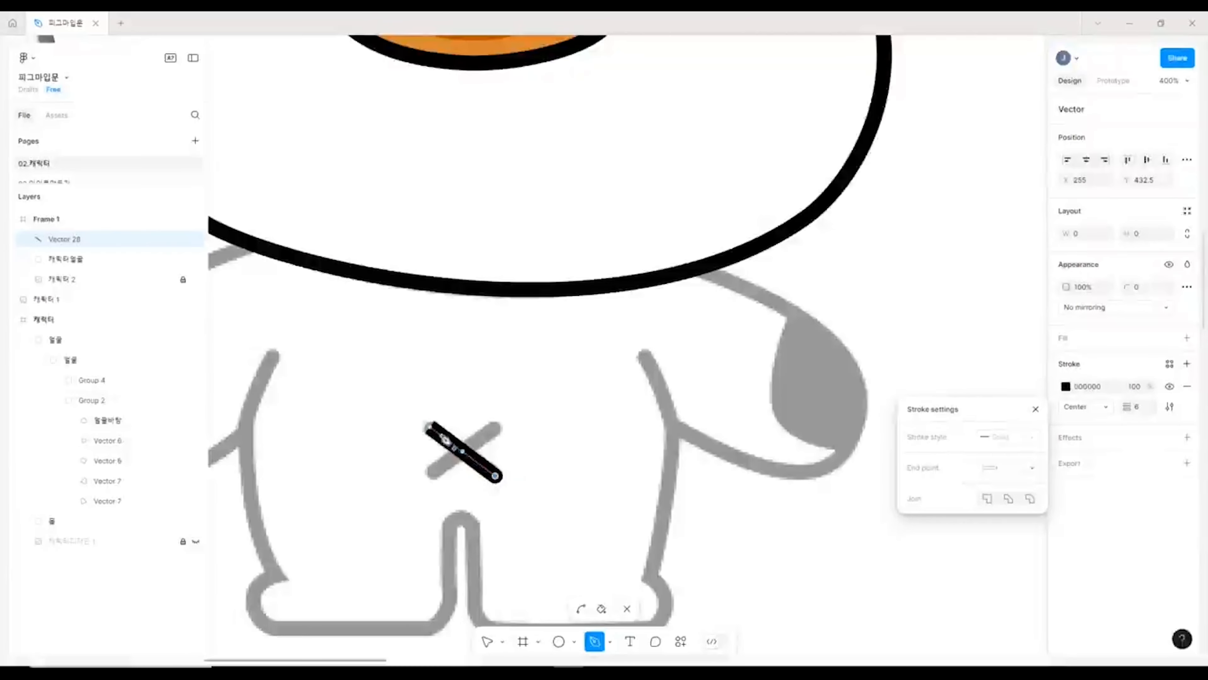
pyautogui.press('Escape')
pyautogui.click(1025, 471)
pyautogui.click(1025, 570)
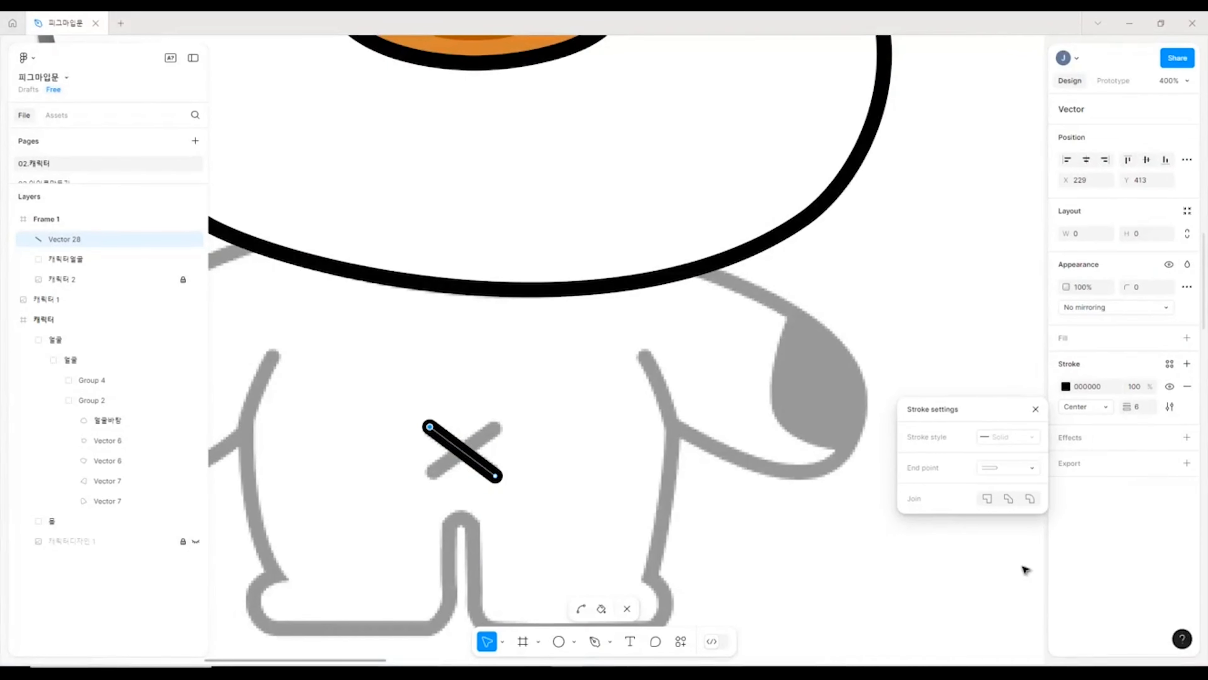
pyautogui.press('Escape')
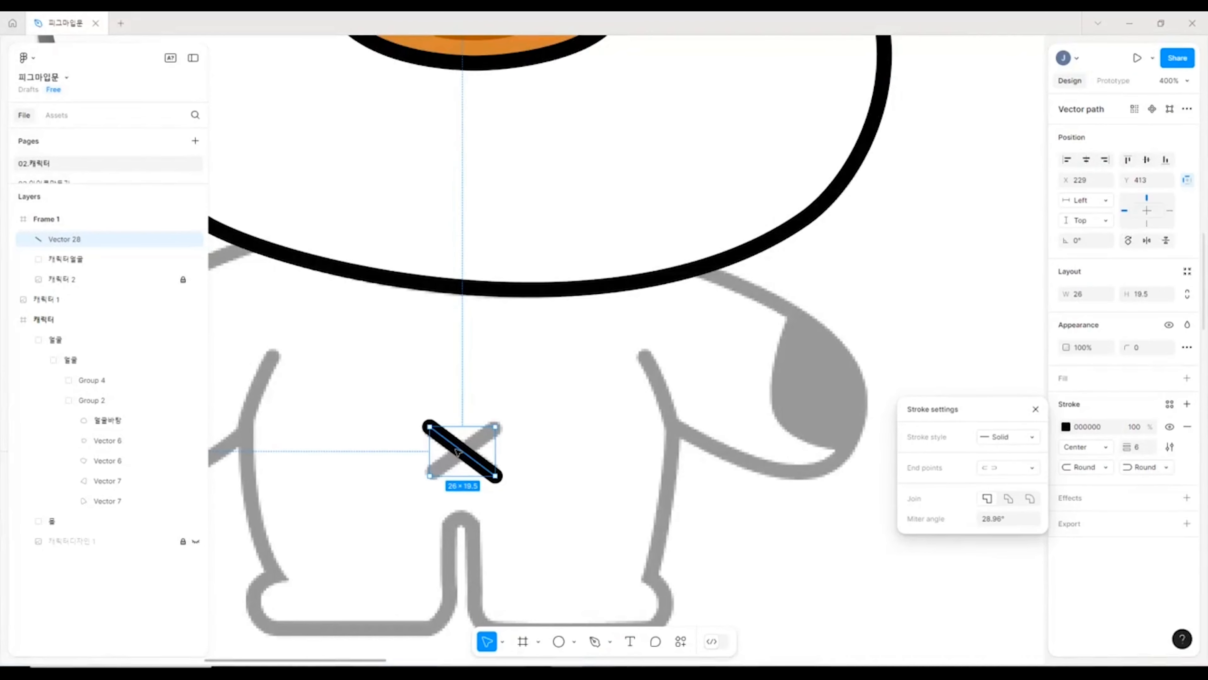
# - Duplicate the belly's diagonal line in place, flip the copy horizontally, and group both lines as an X
pyautogui.moveTo(457, 451)
pyautogui.mouseDown()
pyautogui.moveTo(494, 441)
pyautogui.moveTo(433, 428)
pyautogui.mouseUp()
pyautogui.click(1147, 239)
pyautogui.keyDown('shift'); pyautogui.click(433, 428); pyautogui.keyUp('shift')
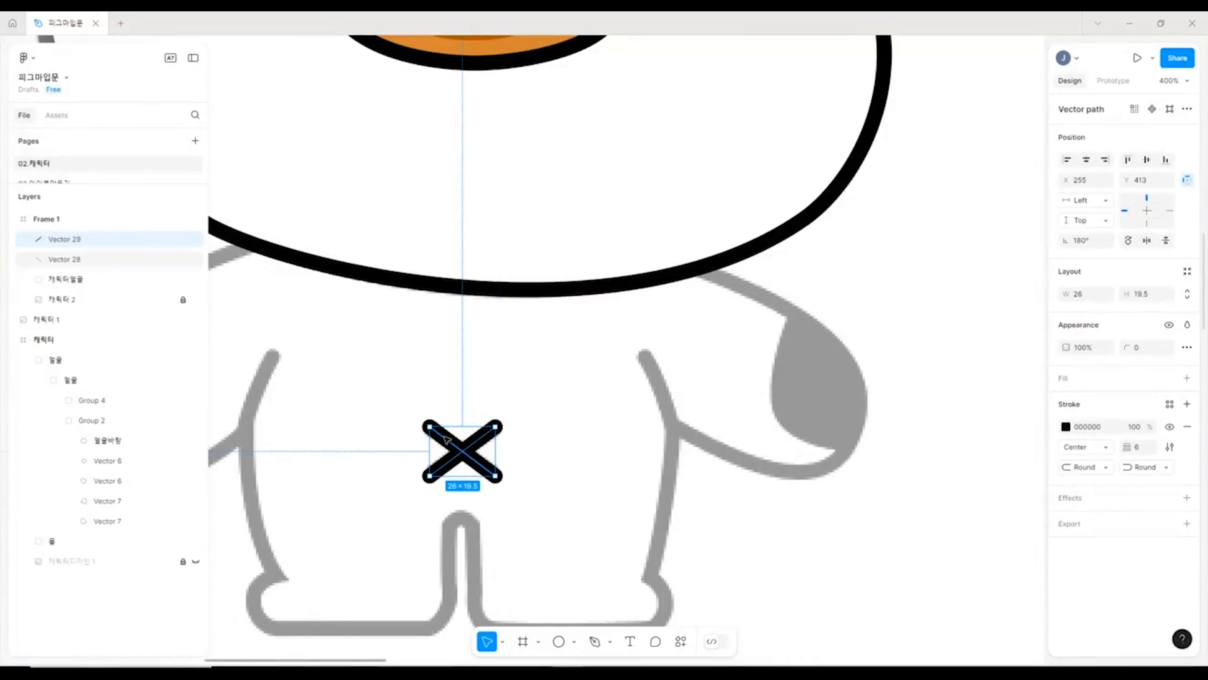
pyautogui.hotkey('ctrl', 'g')
pyautogui.click(753, 575)
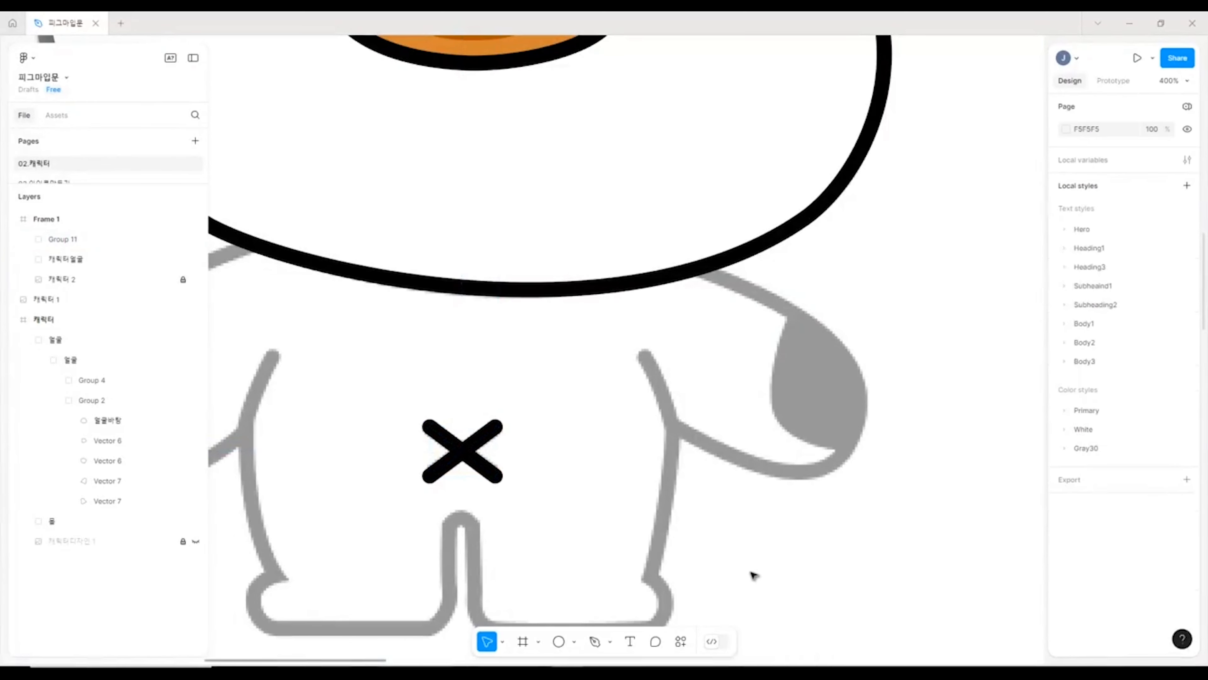
# - Trace the dark patch on the reference's left hand as a closed curved path with no stroke
pyautogui.hotkey('ctrl', '=')
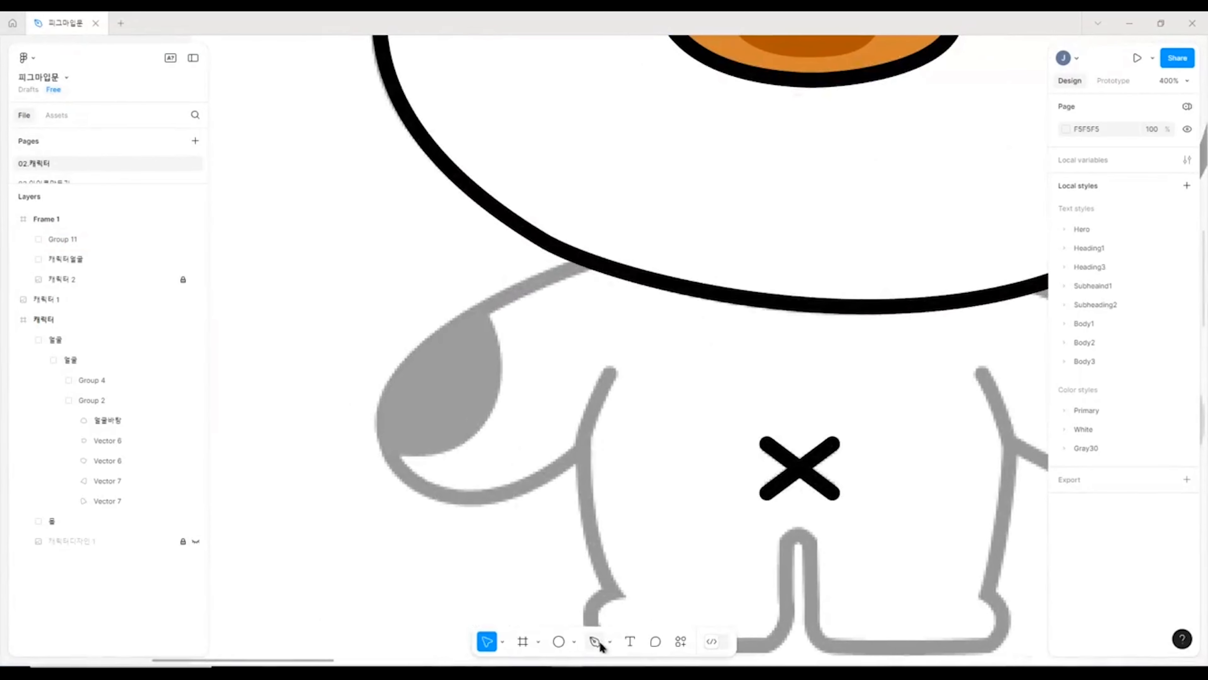
pyautogui.click(596, 642)
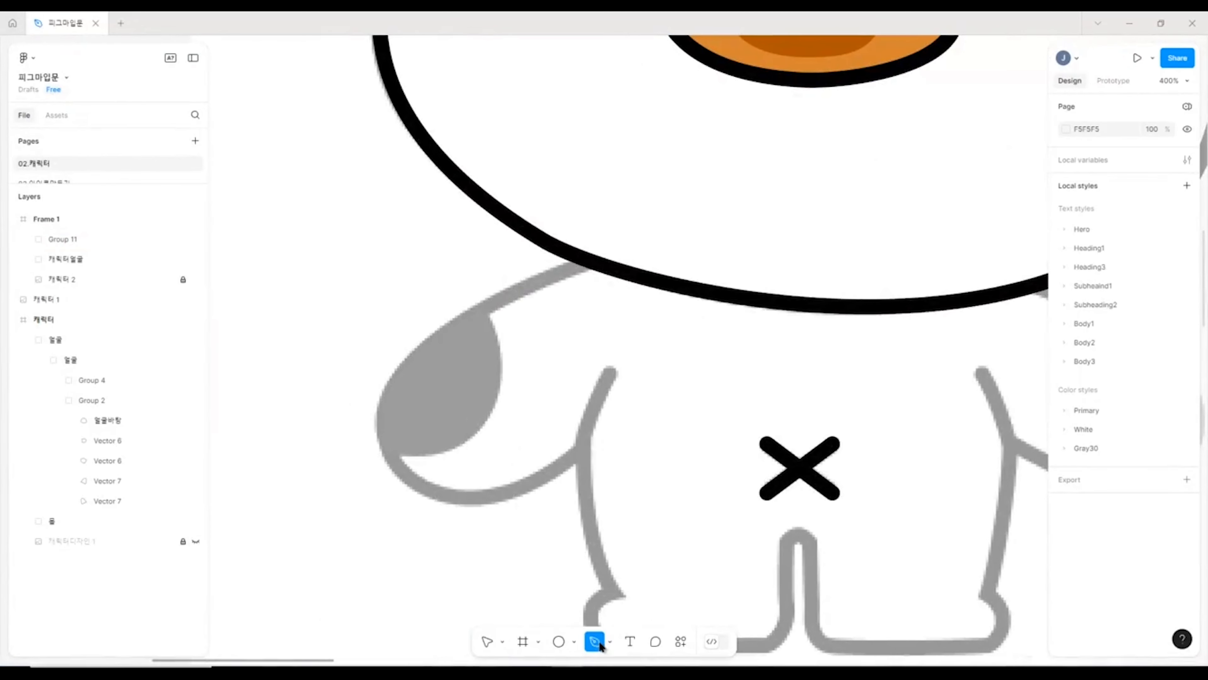
pyautogui.click(388, 456)
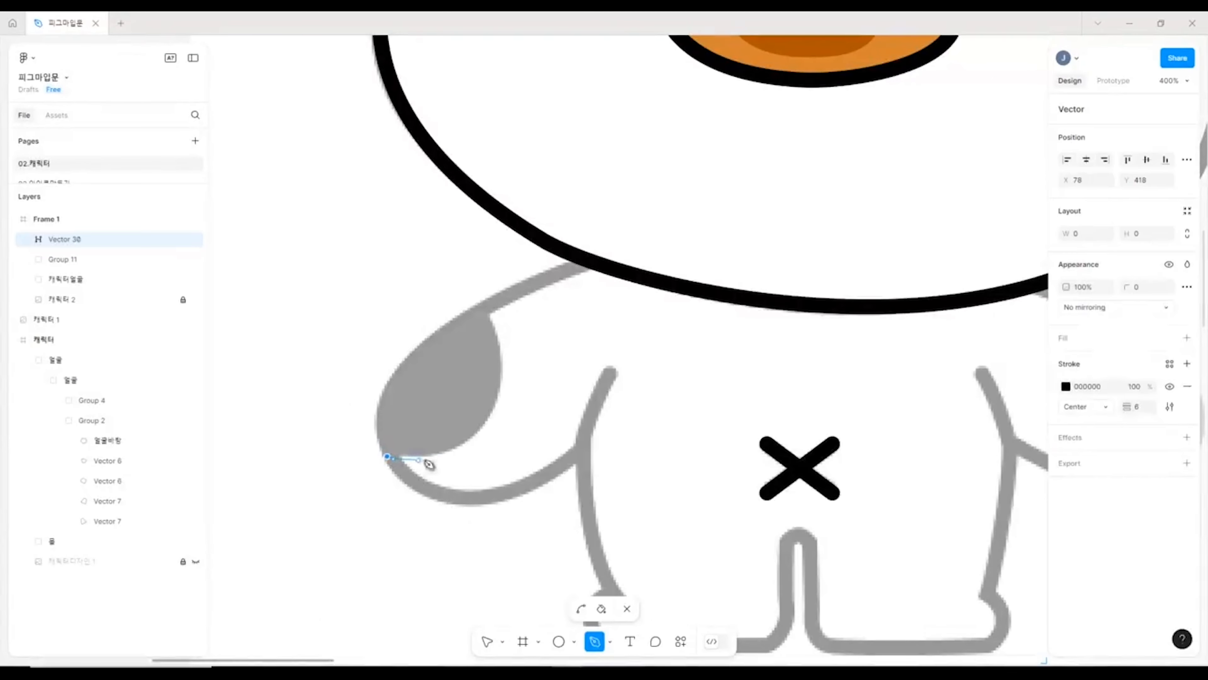
pyautogui.moveTo(493, 411); pyautogui.dragTo(523, 345)
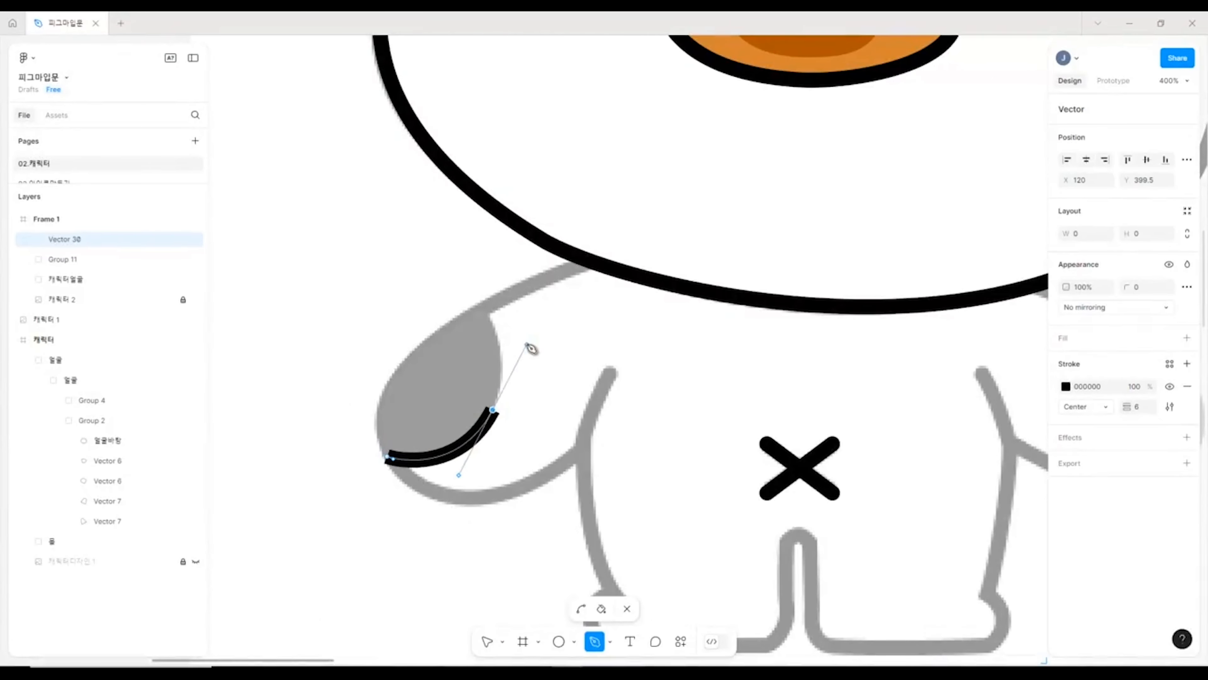
pyautogui.click(1188, 386)
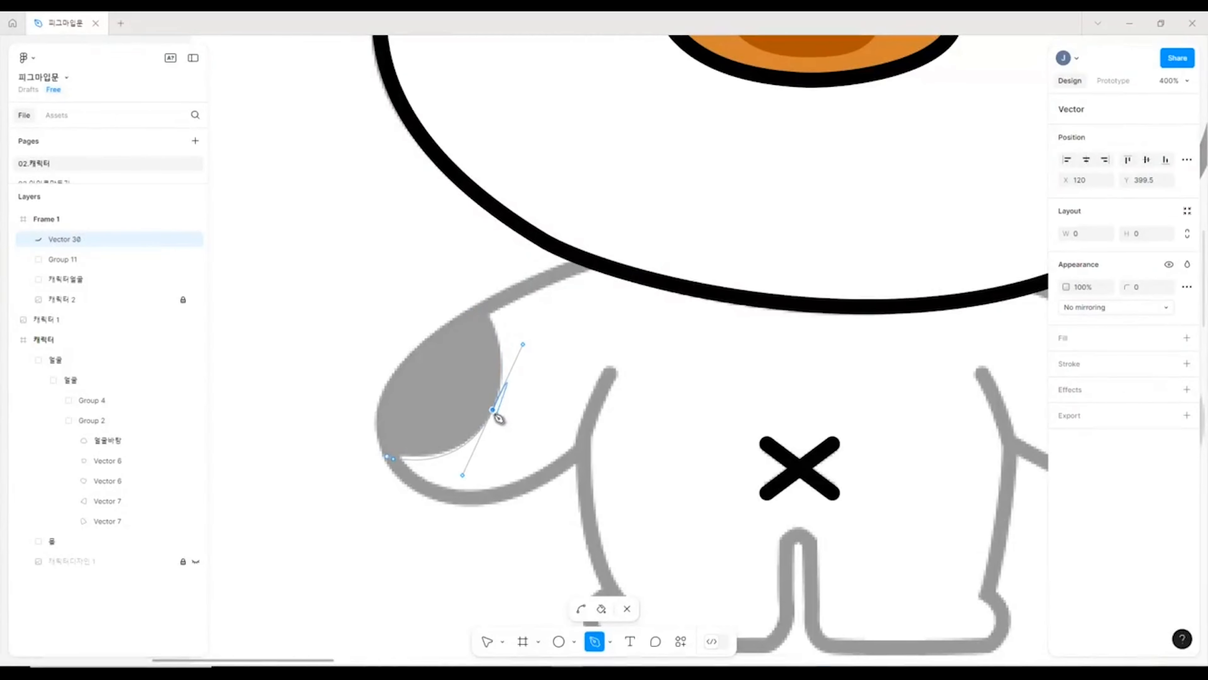
pyautogui.moveTo(482, 313); pyautogui.dragTo(455, 299)
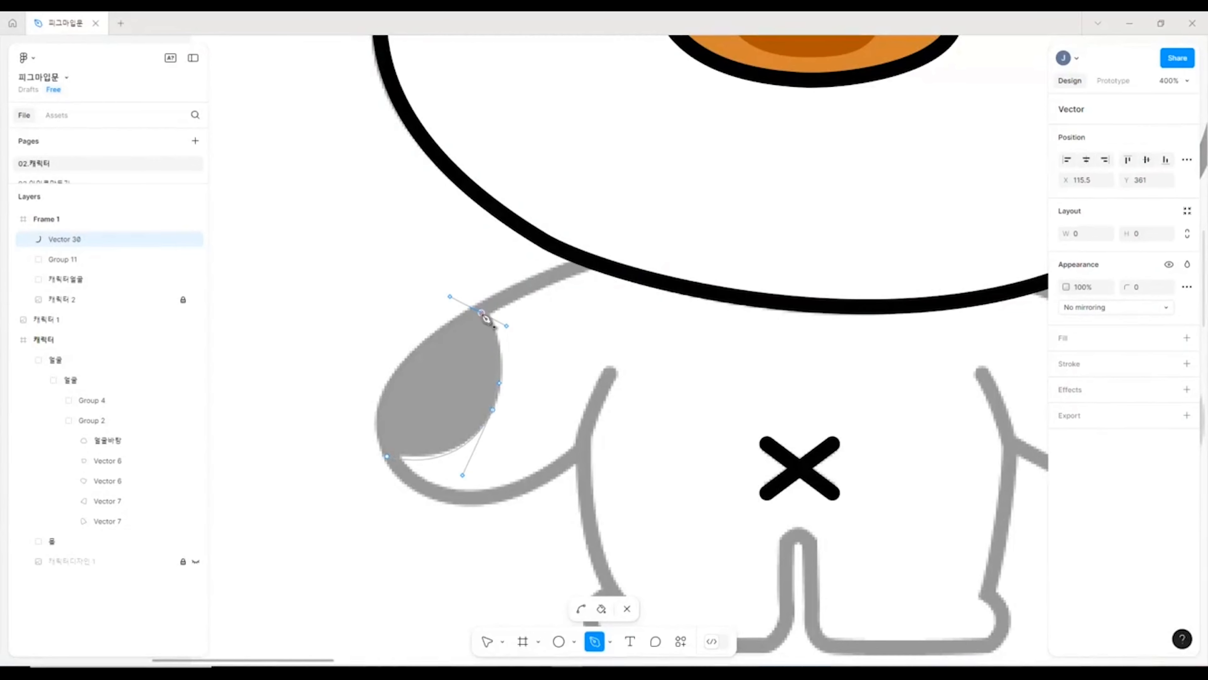
pyautogui.click(481, 314)
pyautogui.moveTo(397, 383); pyautogui.dragTo(410, 473)
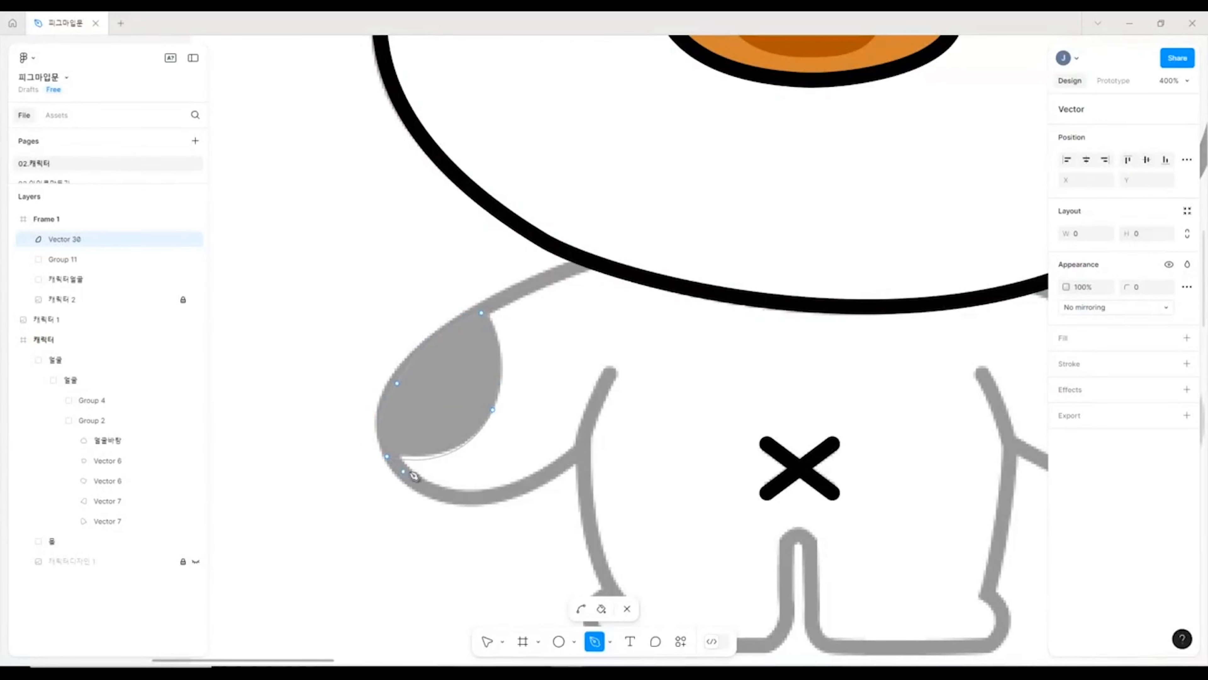
pyautogui.click(486, 641)
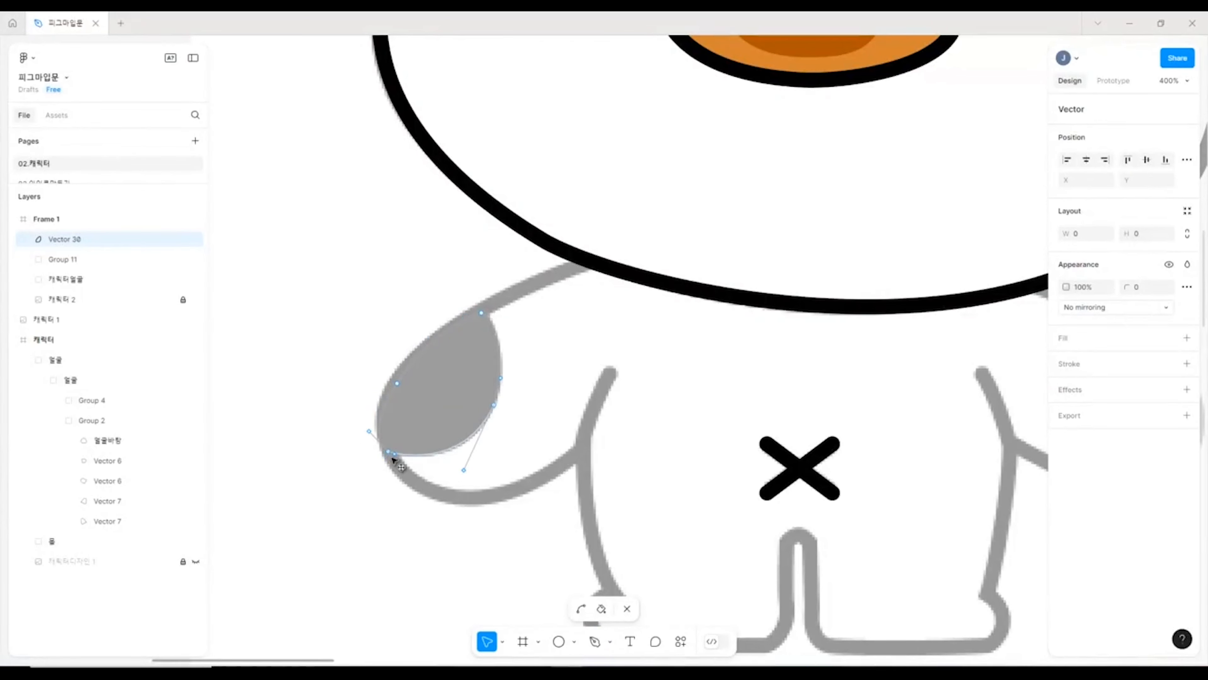
# - Fill the left hand's patch with black 000000 and finish editing its path
pyautogui.click(1186, 338)
pyautogui.click(1066, 361)
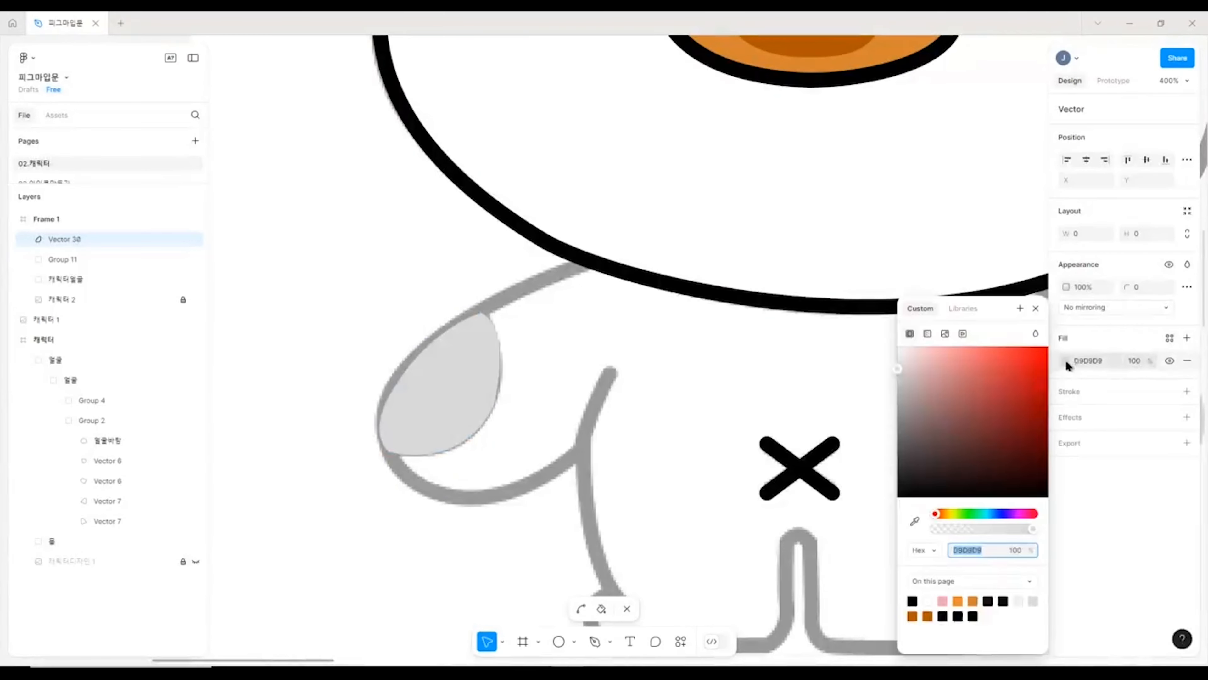
pyautogui.moveTo(947, 429); pyautogui.dragTo(896, 514)
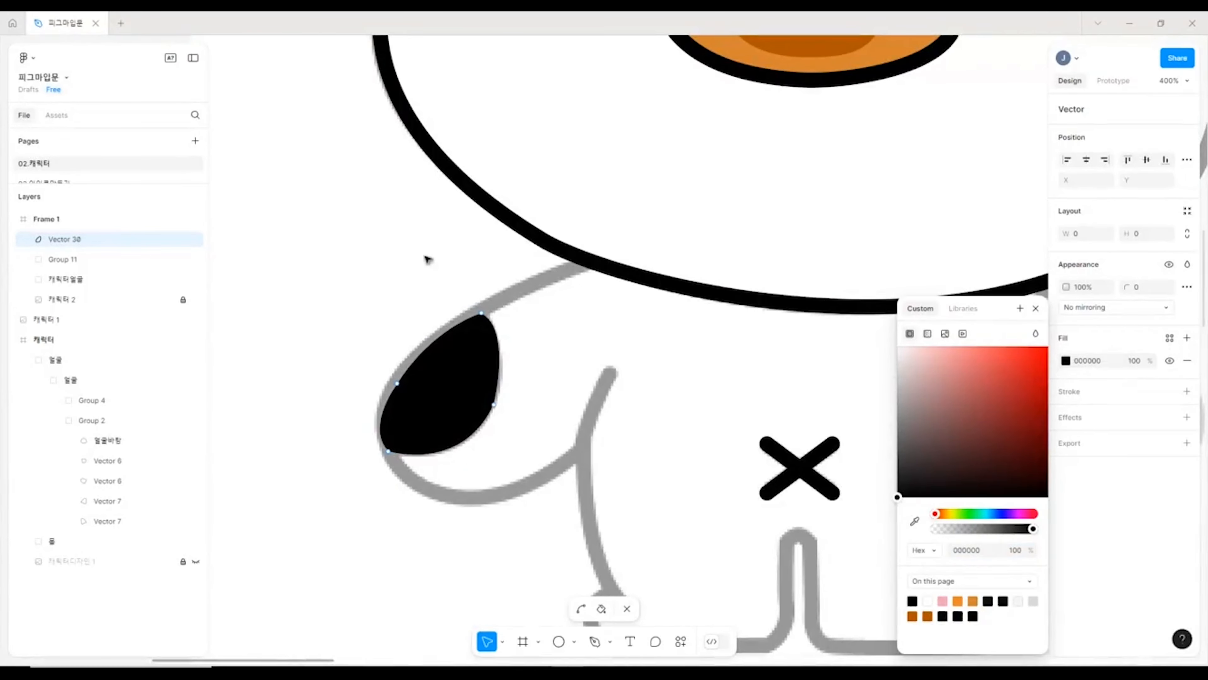
pyautogui.scroll(-3, 504, 267)
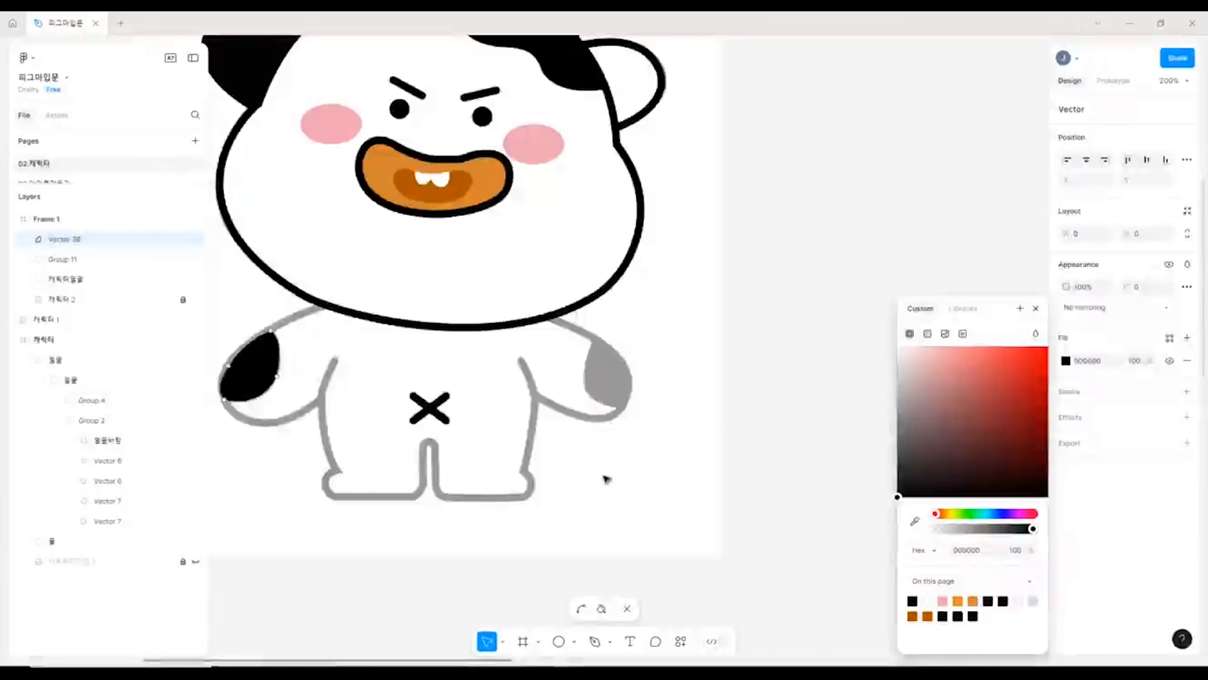
pyautogui.press('Escape')
pyautogui.press('Escape')
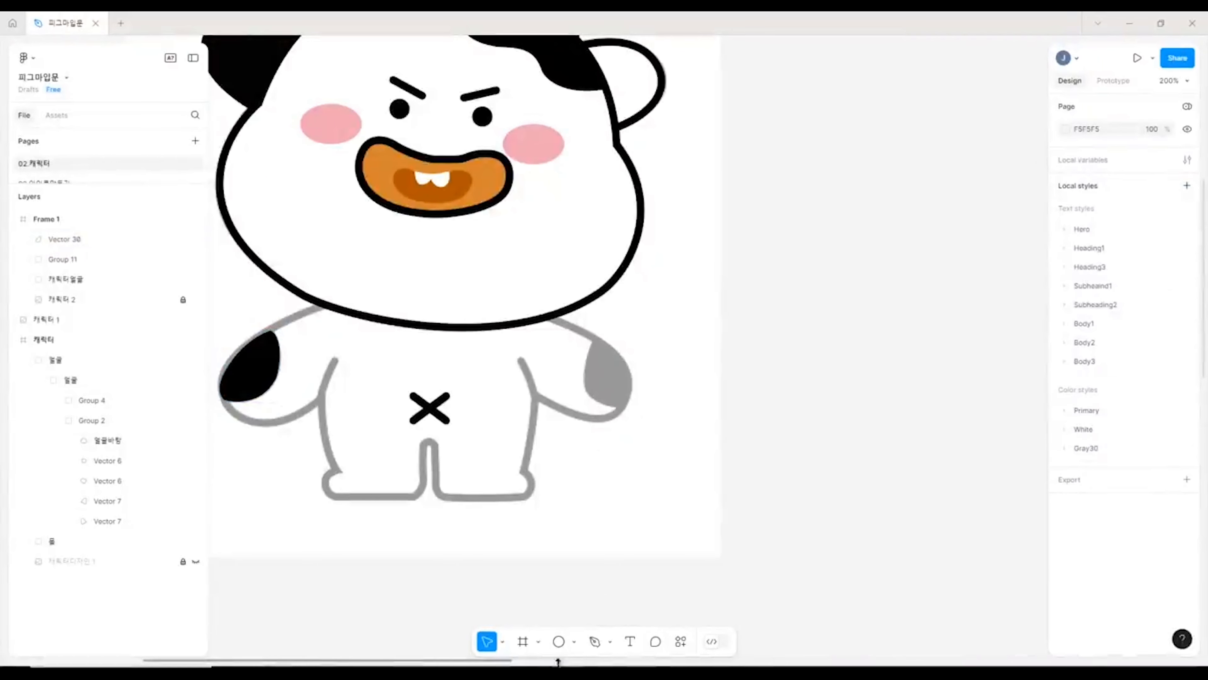
# - Trace the dark patch on the reference's right hand as a closed curved path
pyautogui.click(595, 641)
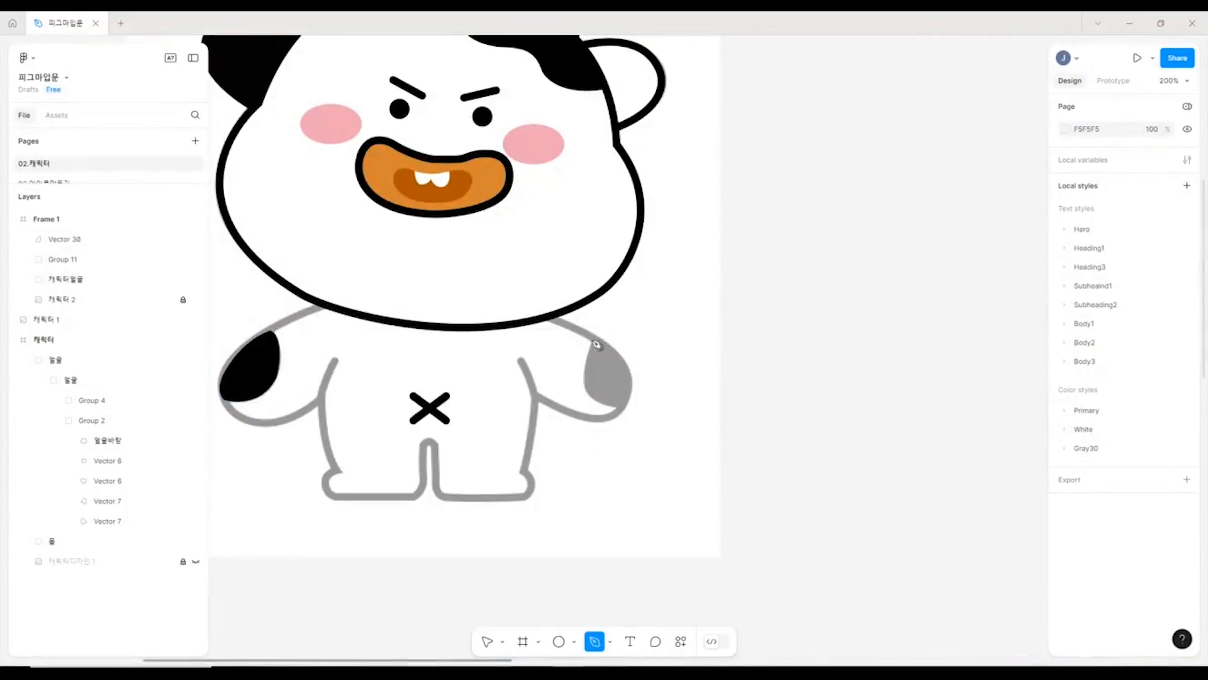
pyautogui.scroll(3, 594, 337)
pyautogui.click(586, 326)
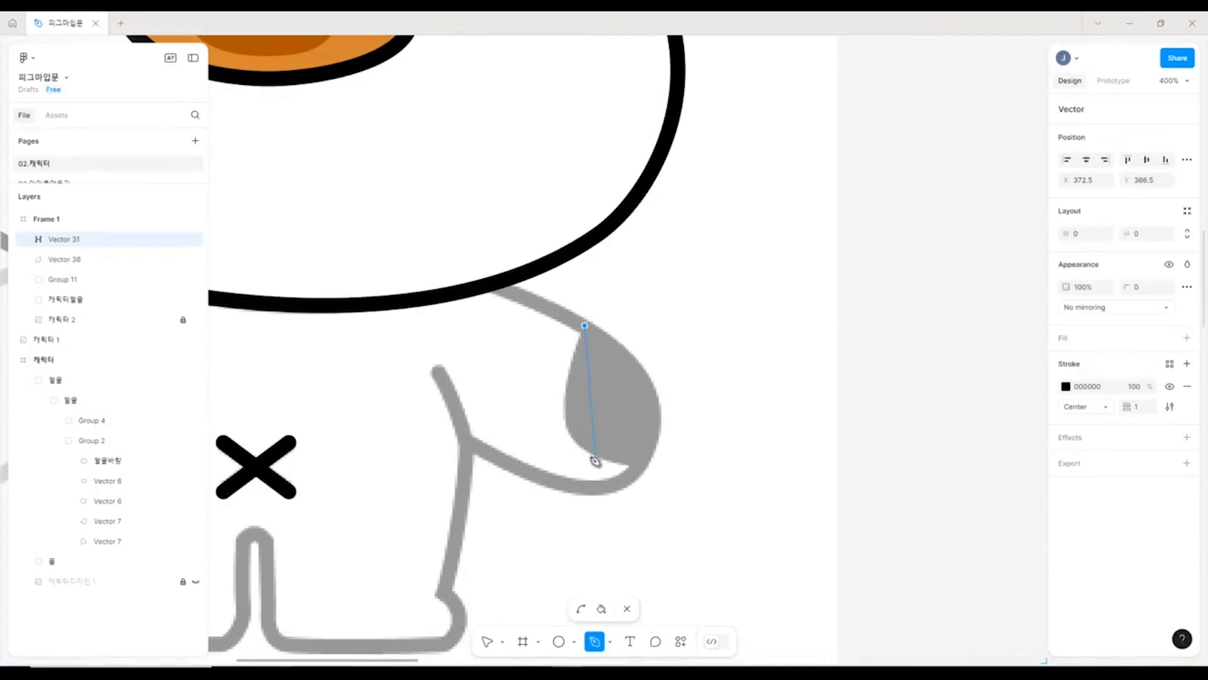
pyautogui.moveTo(568, 428); pyautogui.dragTo(585, 467)
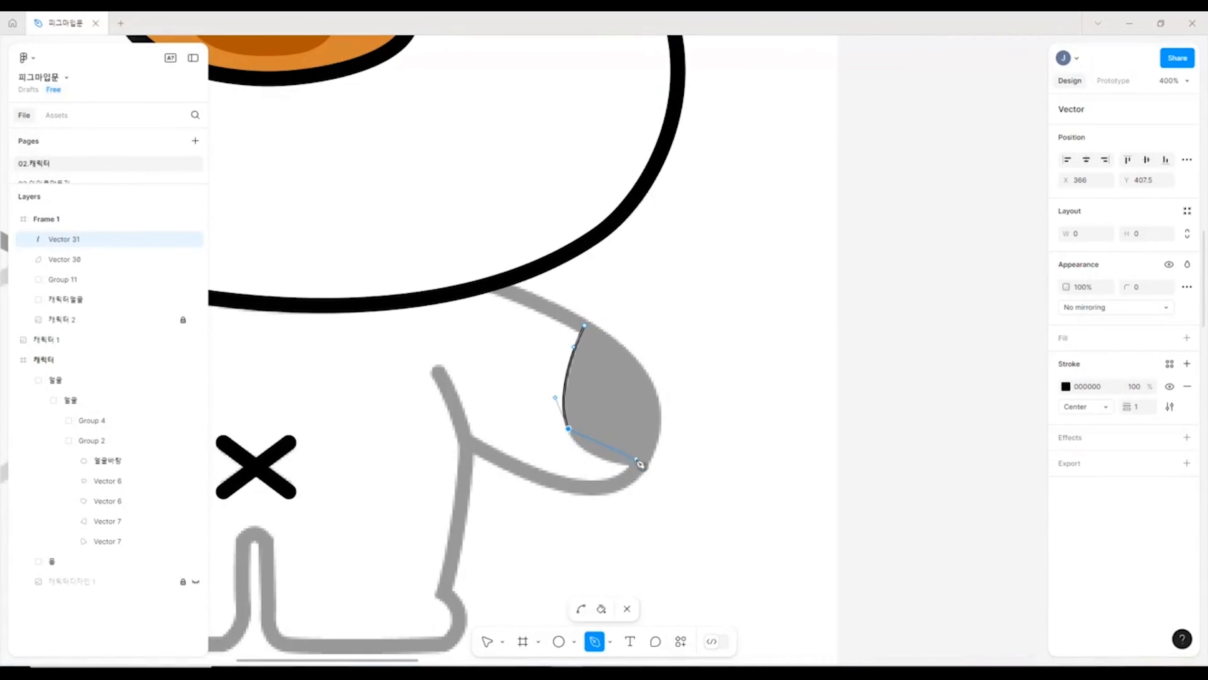
pyautogui.moveTo(639, 468); pyautogui.dragTo(696, 471)
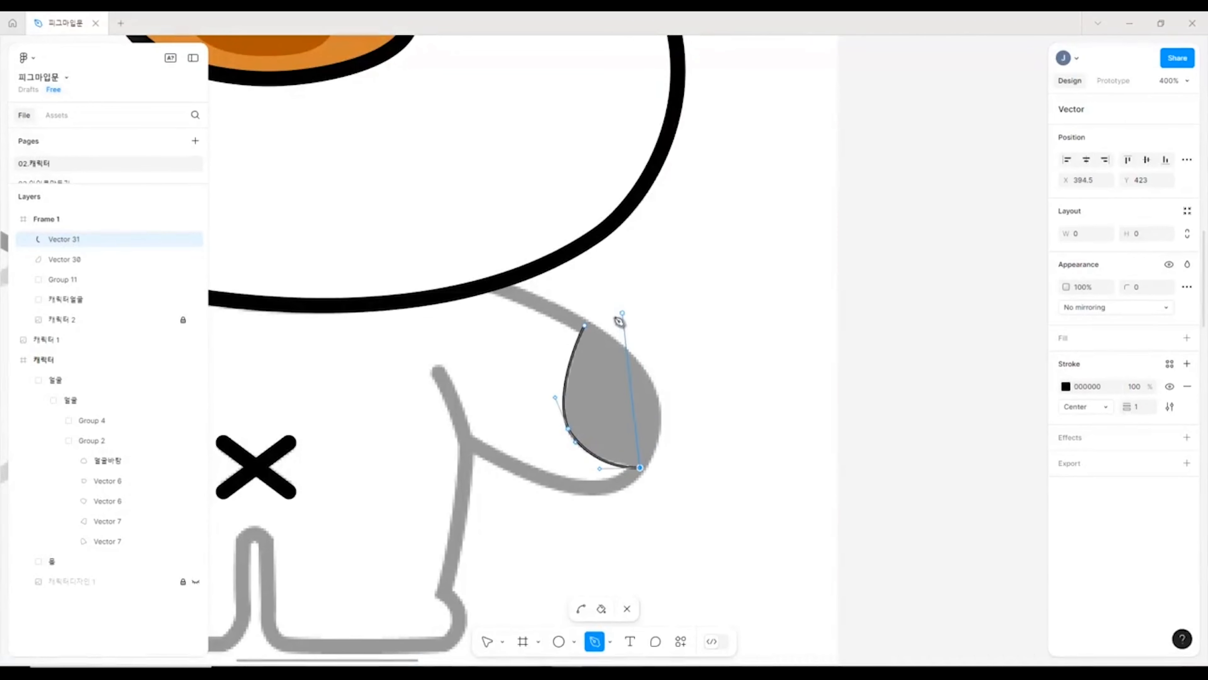
pyautogui.moveTo(648, 382); pyautogui.dragTo(545, 313)
pyautogui.click(649, 383)
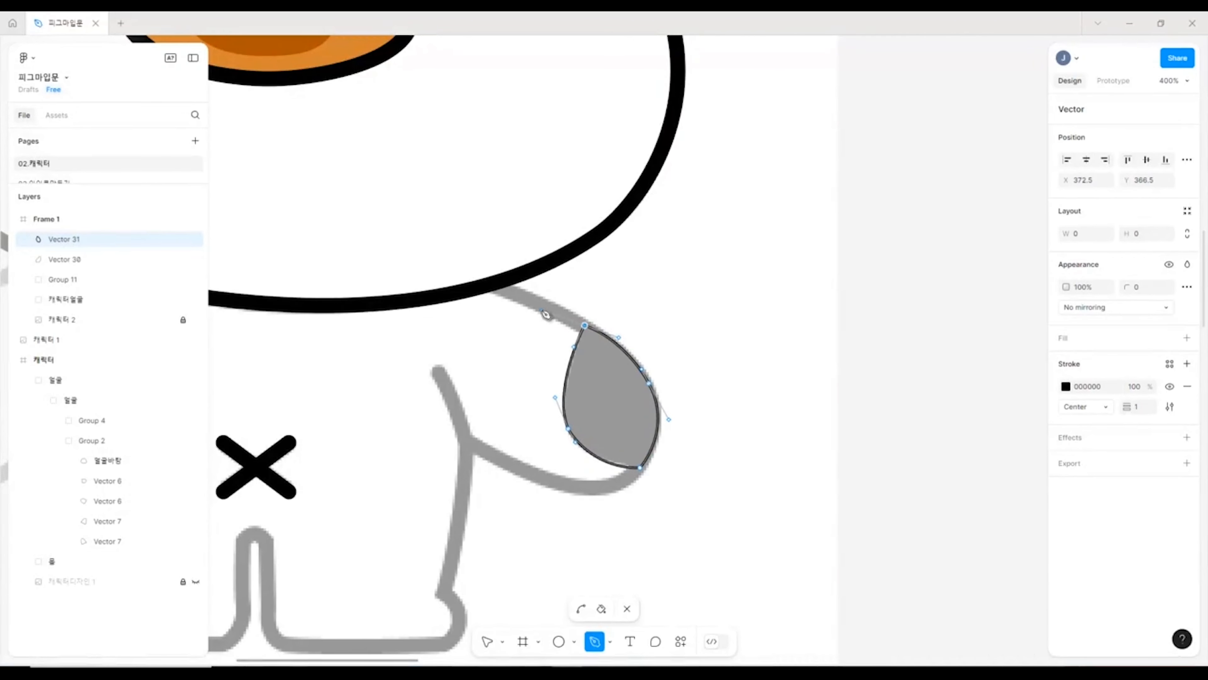
# - Remove the stroke from the right hand's patch and fill it with black 000000
pyautogui.click(1187, 386)
pyautogui.click(1187, 337)
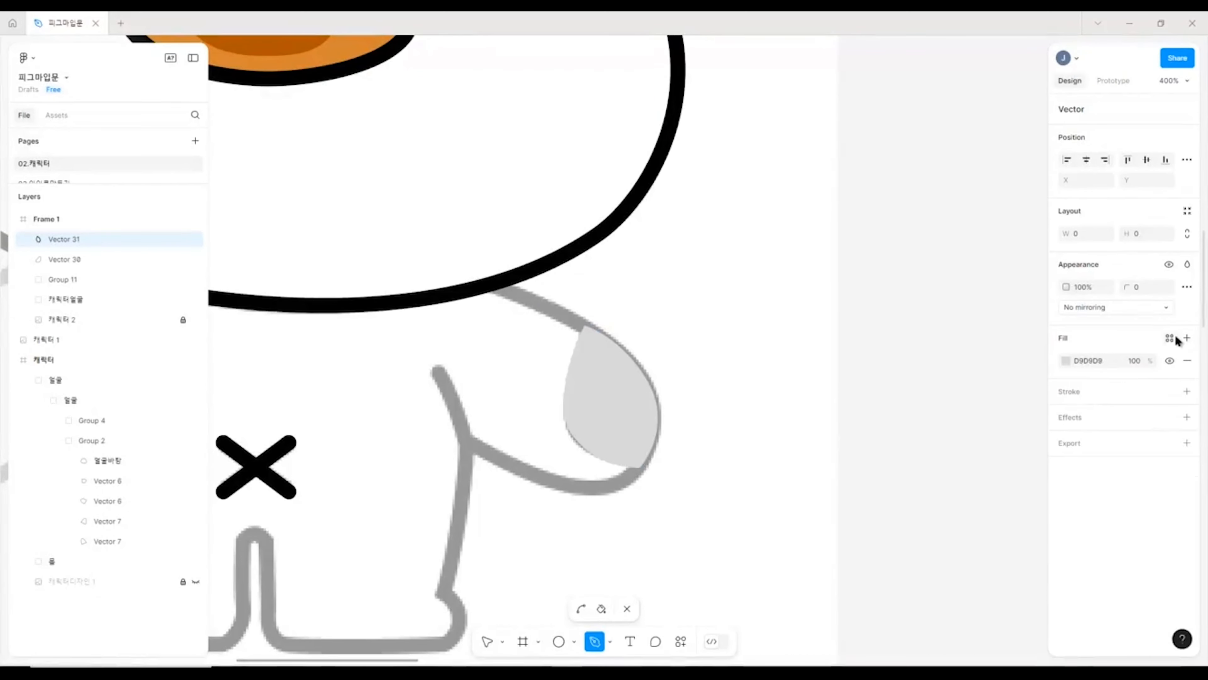
pyautogui.click(1068, 360)
pyautogui.click(913, 600)
pyautogui.press('Escape')
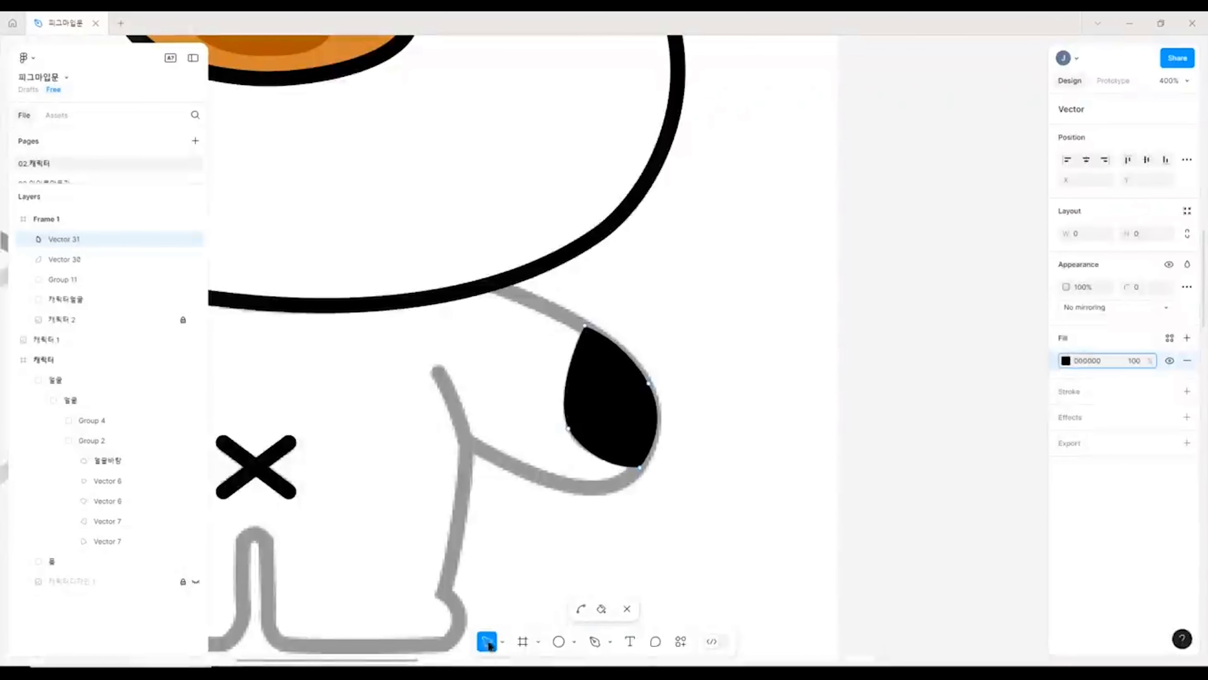
pyautogui.click(757, 505)
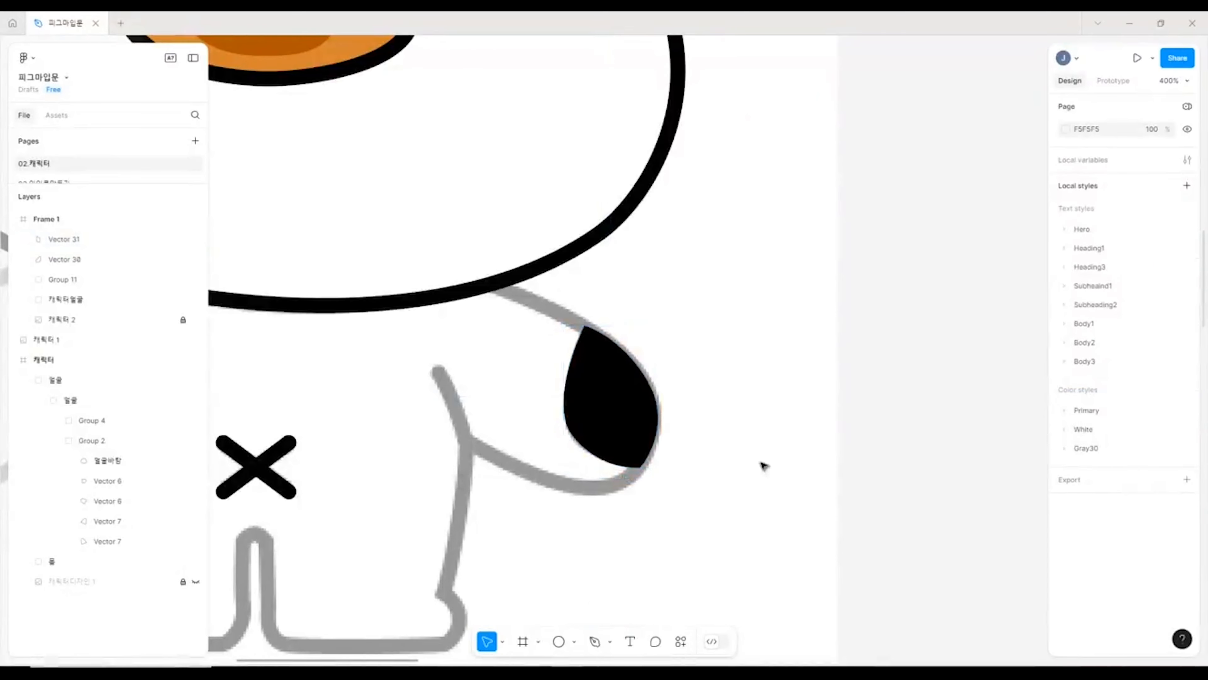
# - Draw a curved line about 14 wide and 32.5 high along the body's upper left side, with stroke weight 6
pyautogui.hscroll(-5, 763, 467)
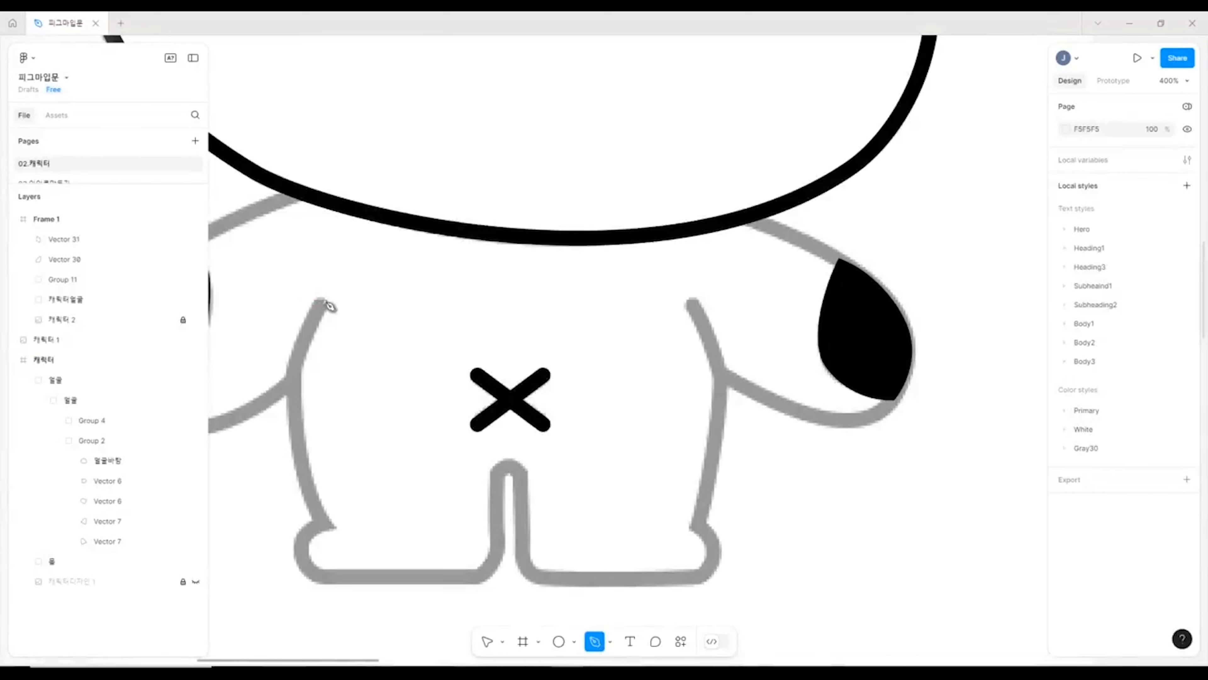
pyautogui.click(324, 300)
pyautogui.moveTo(289, 382); pyautogui.dragTo(282, 429)
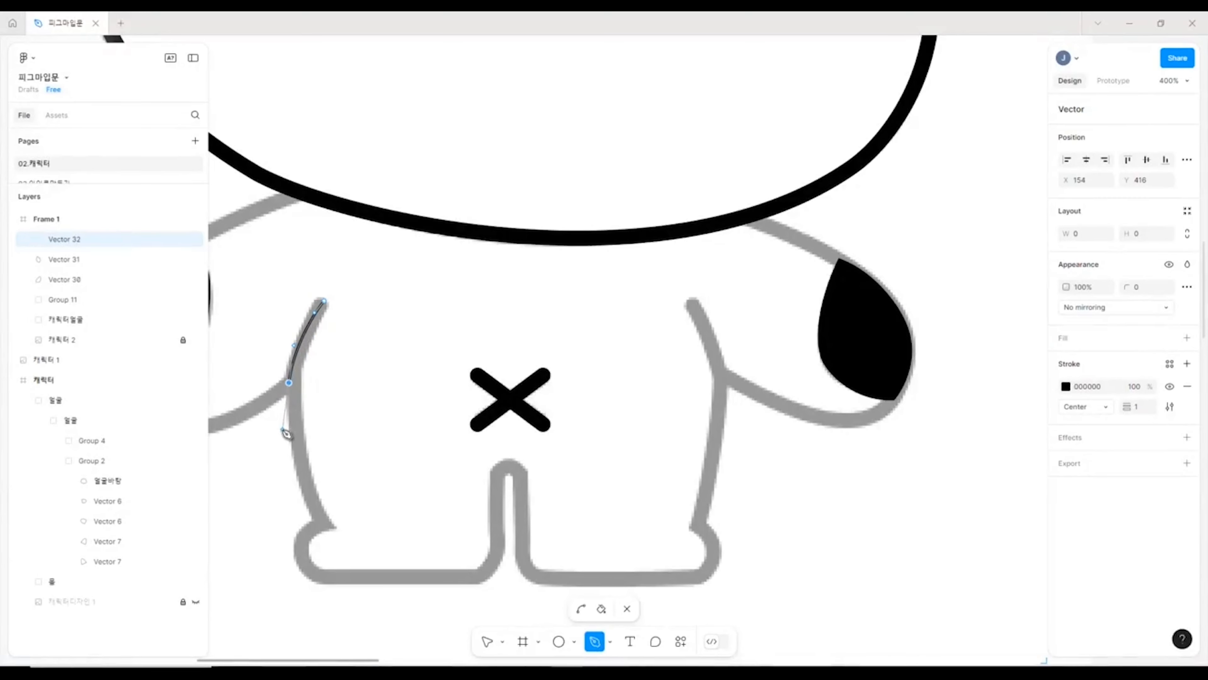
pyautogui.click(1142, 408)
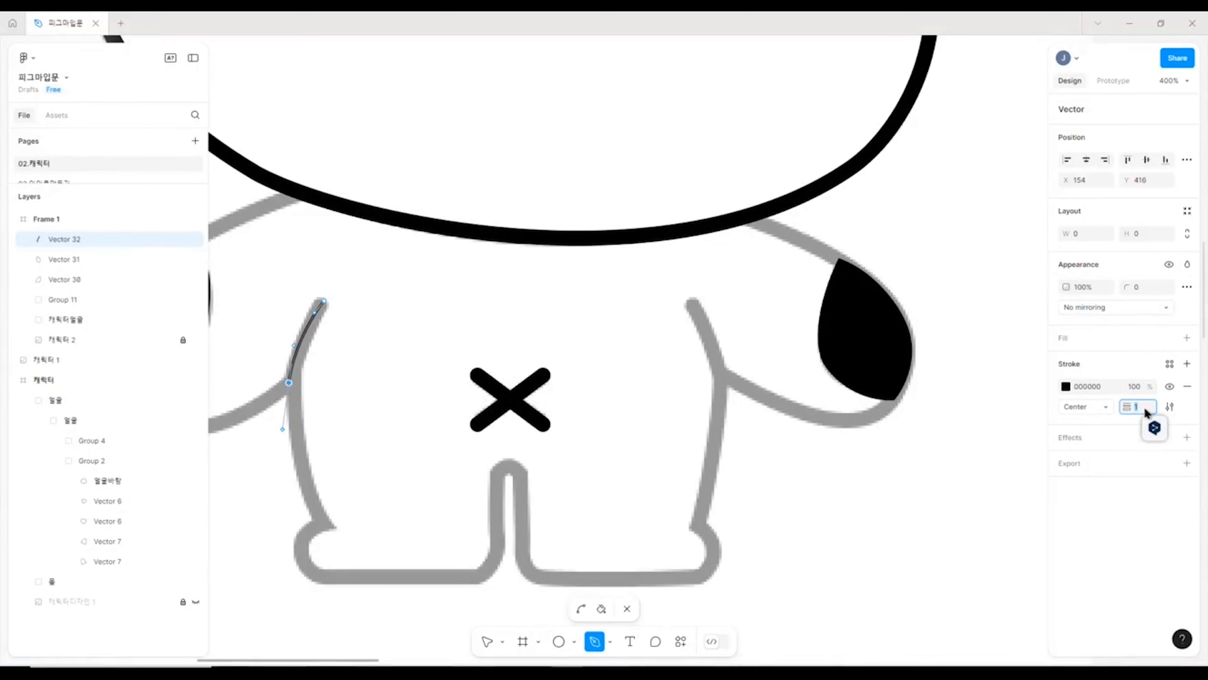
pyautogui.write('6')
pyautogui.press('Return')
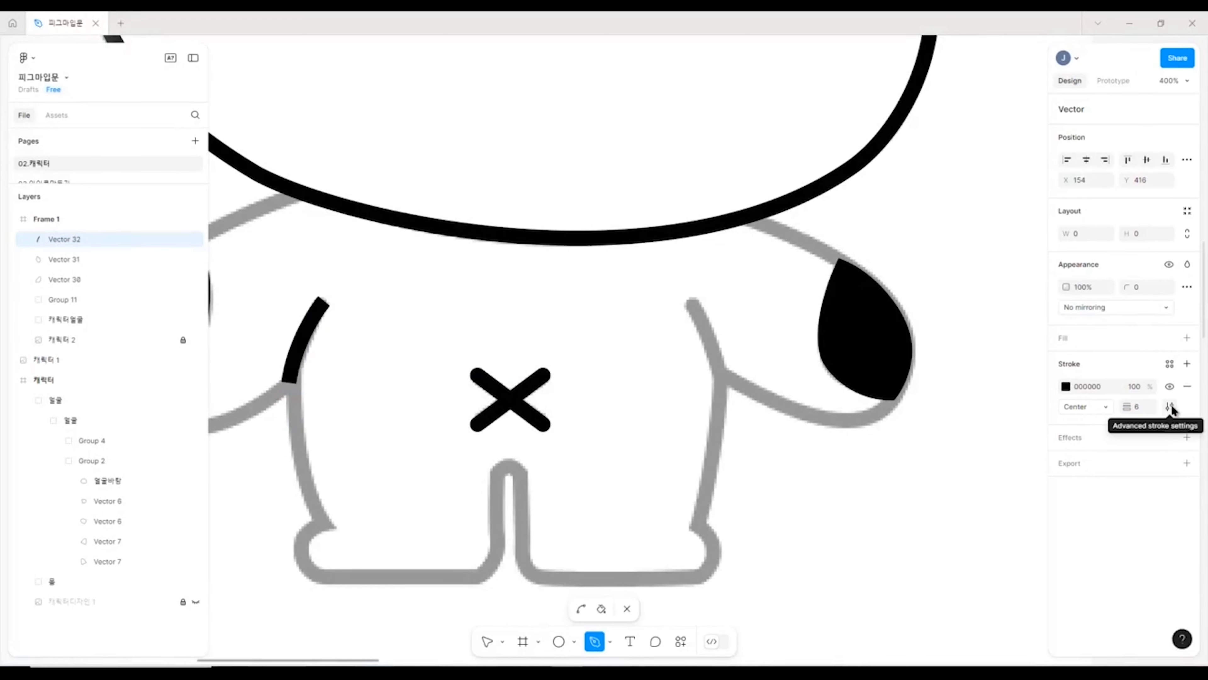
# - Set both end points of the body's upper left curved line to Round
pyautogui.click(1171, 406)
pyautogui.click(1030, 468)
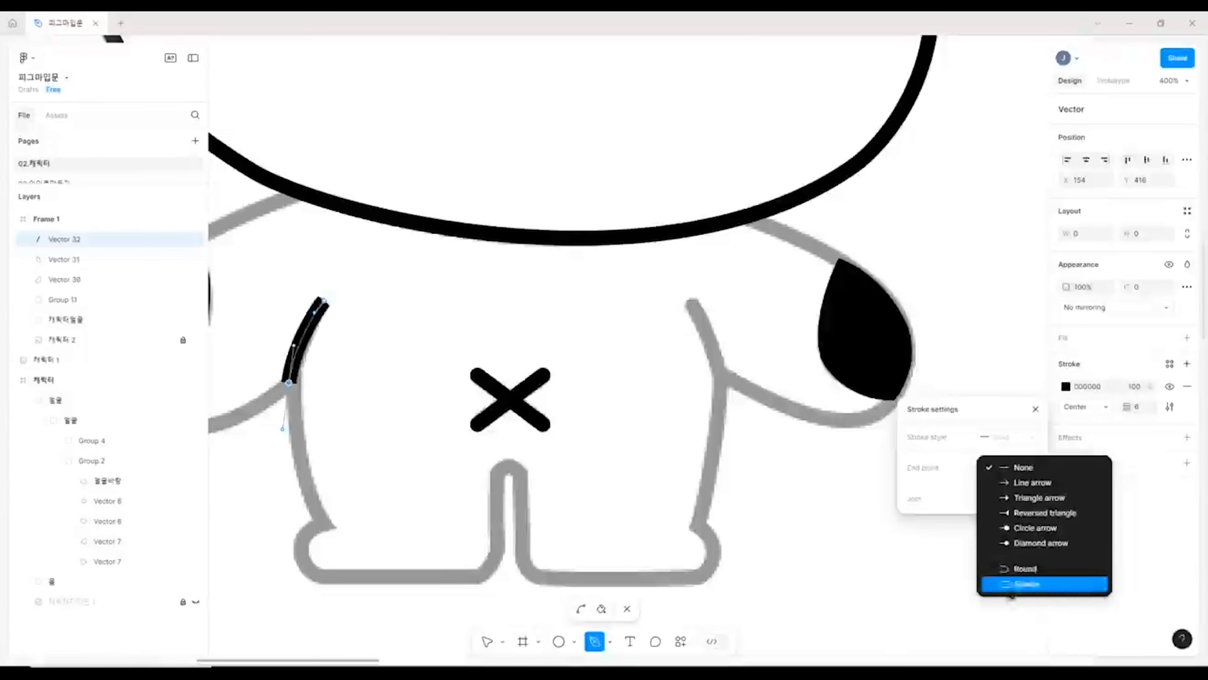
pyautogui.click(1025, 568)
pyautogui.press('Escape')
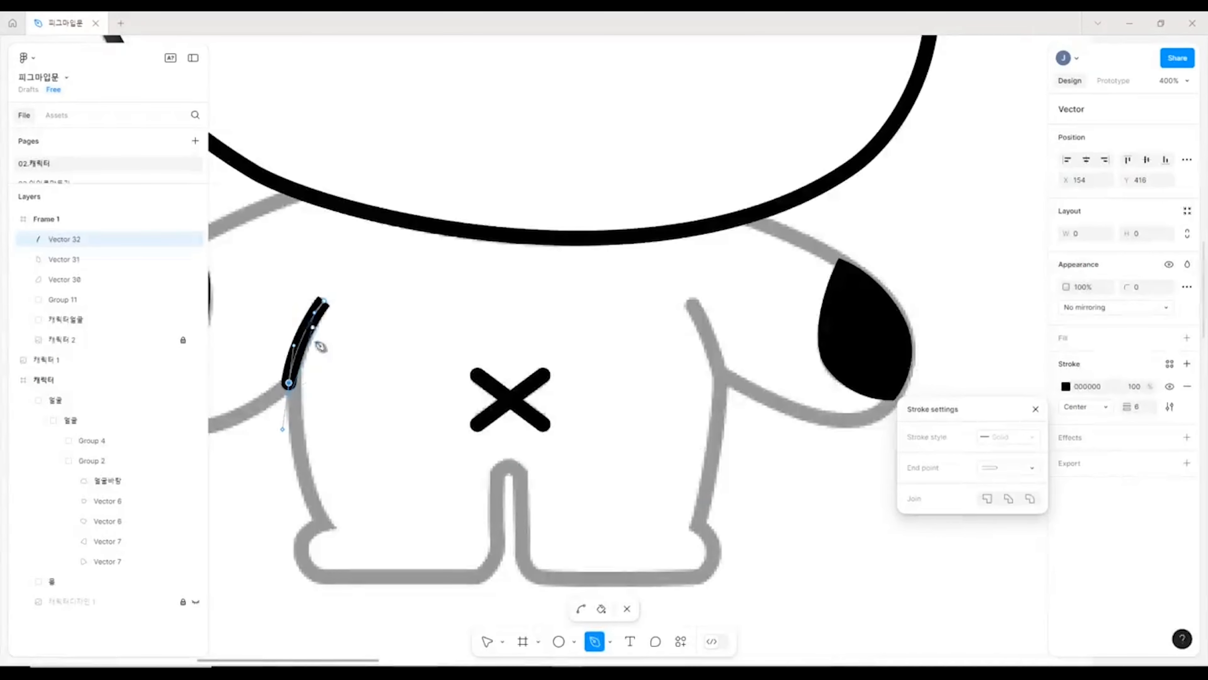
pyautogui.click(487, 643)
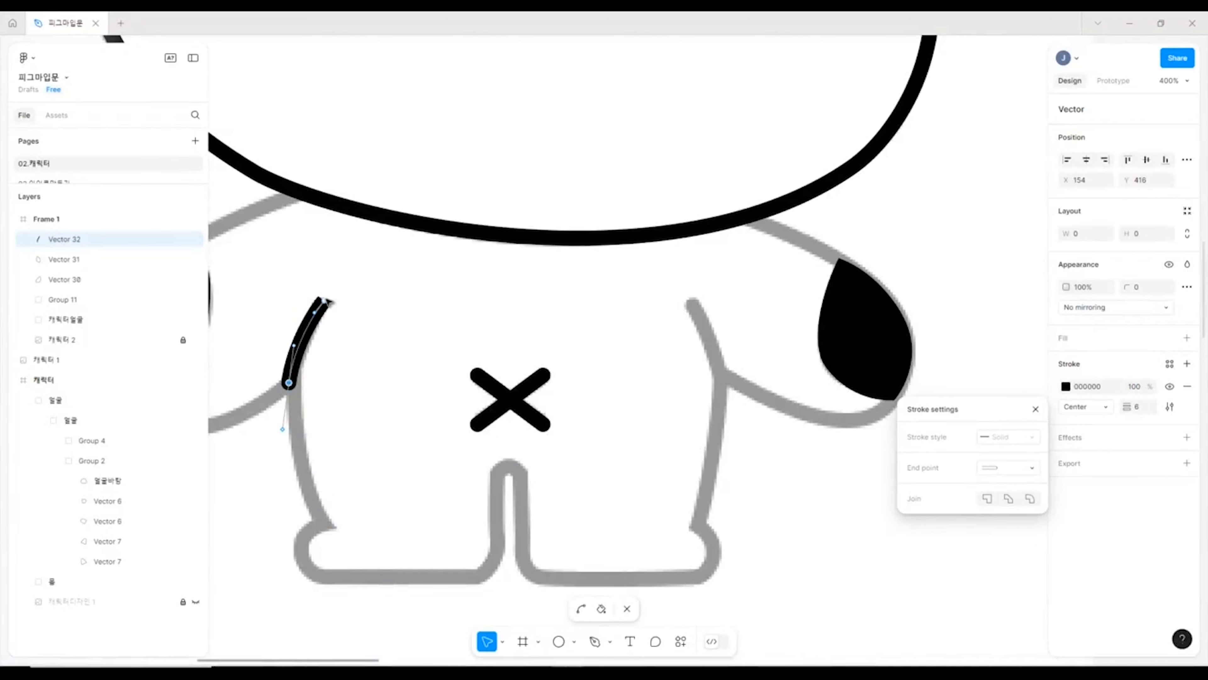
pyautogui.click(324, 301)
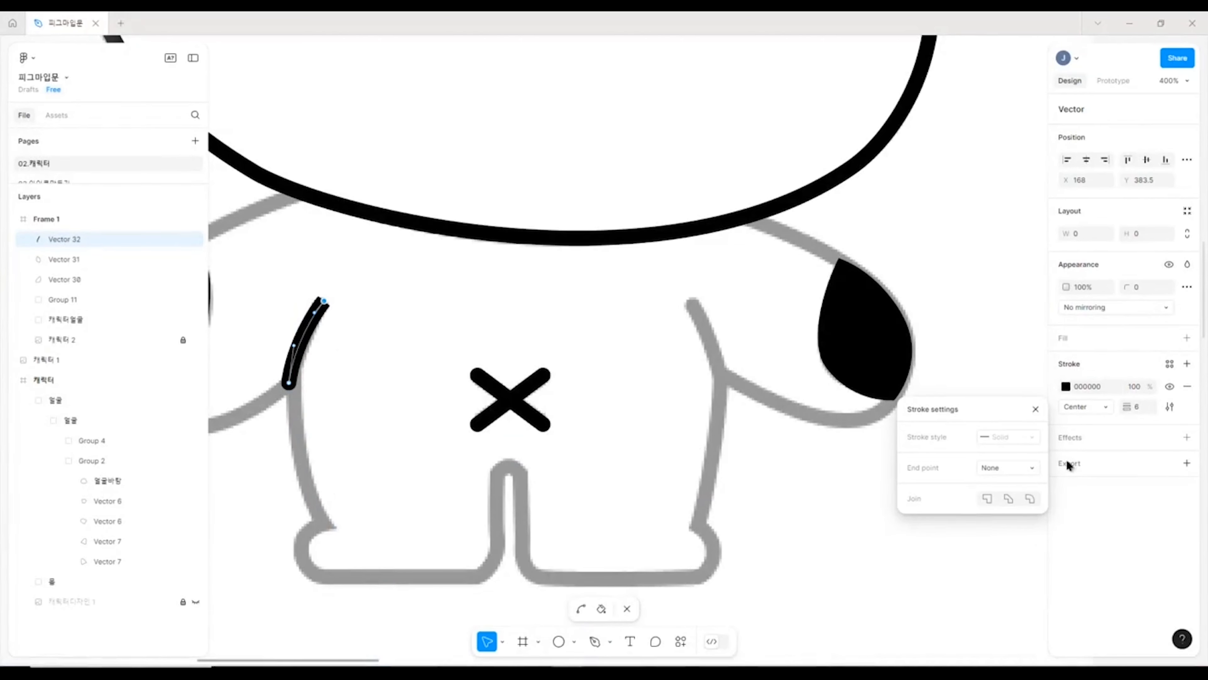
pyautogui.click(1040, 471)
pyautogui.click(1035, 566)
pyautogui.press('Escape')
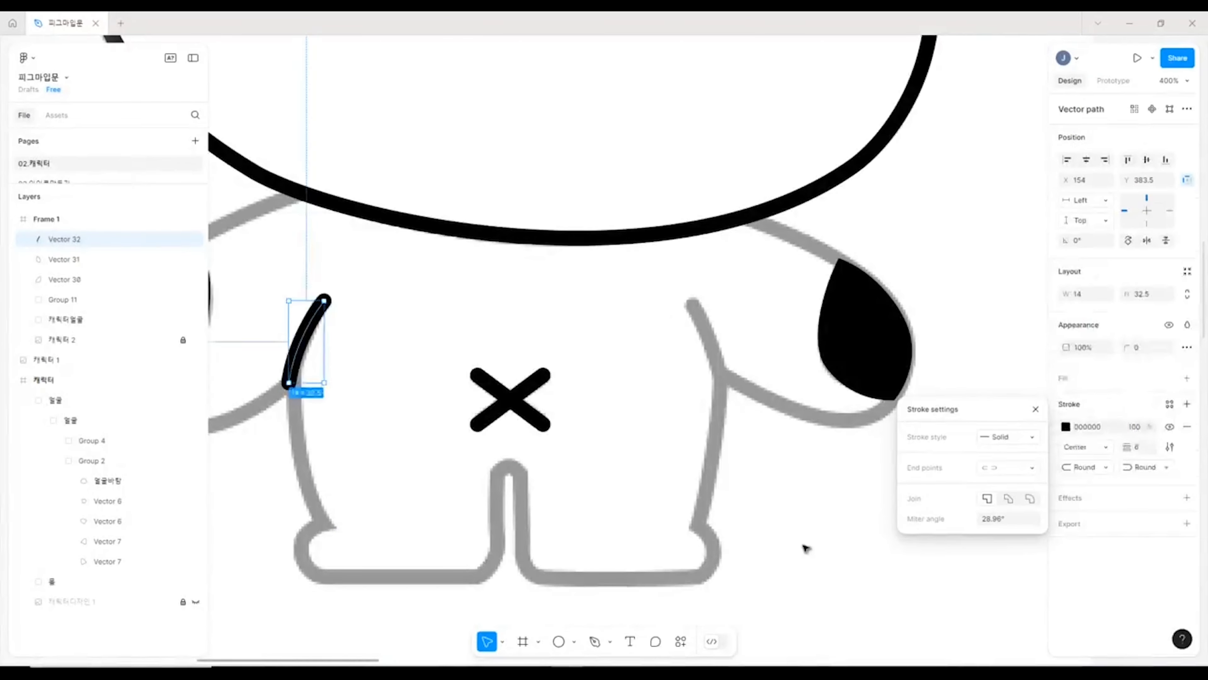
pyautogui.click(803, 549)
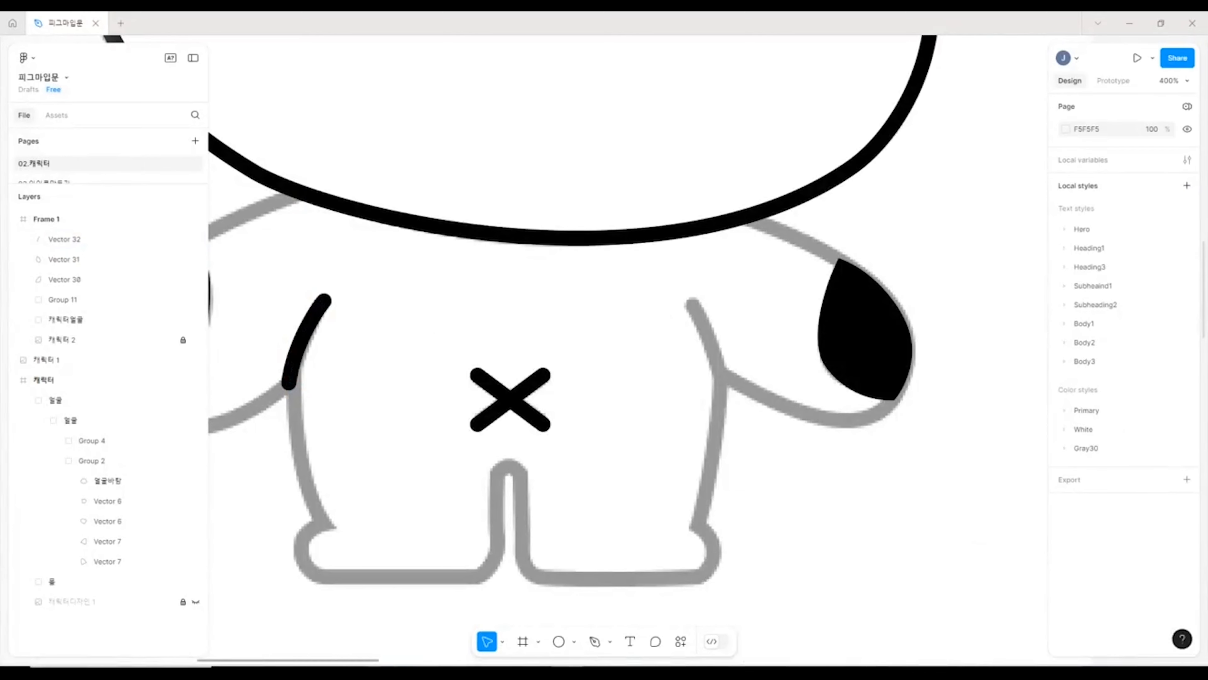
# - Draw a curved line about 14 wide and 29.5 high along the body's upper right side, down to the armpit
pyautogui.click(595, 641)
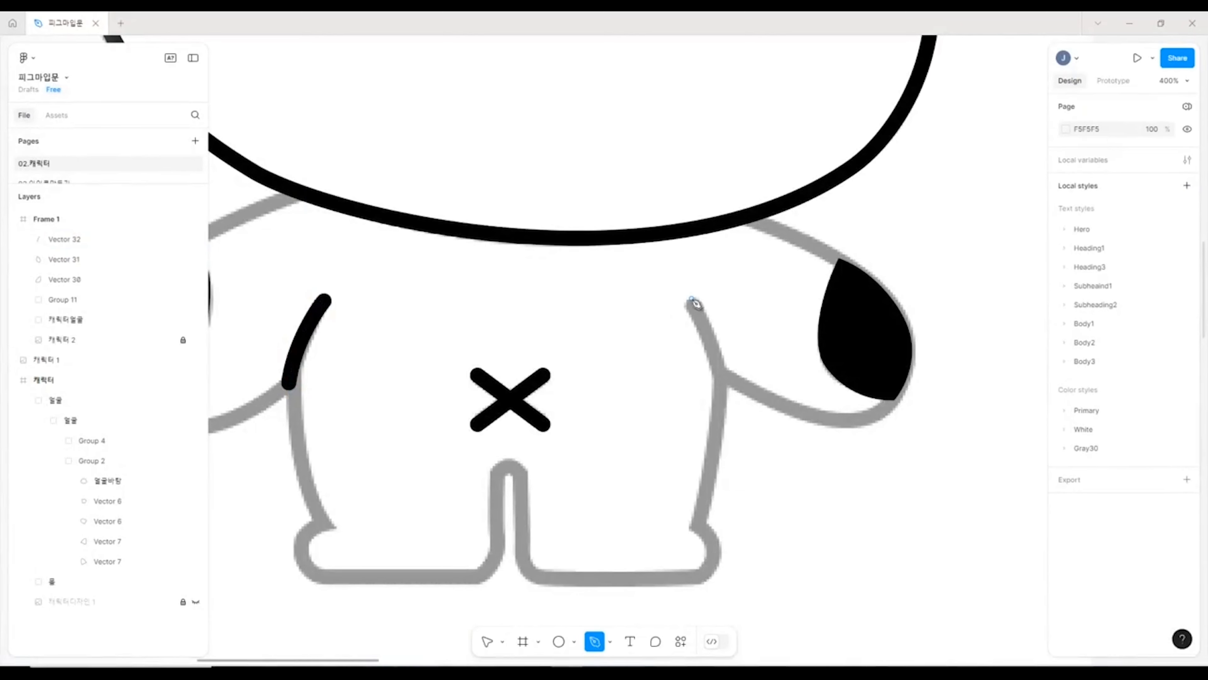
pyautogui.click(691, 300)
pyautogui.moveTo(726, 374); pyautogui.dragTo(728, 415)
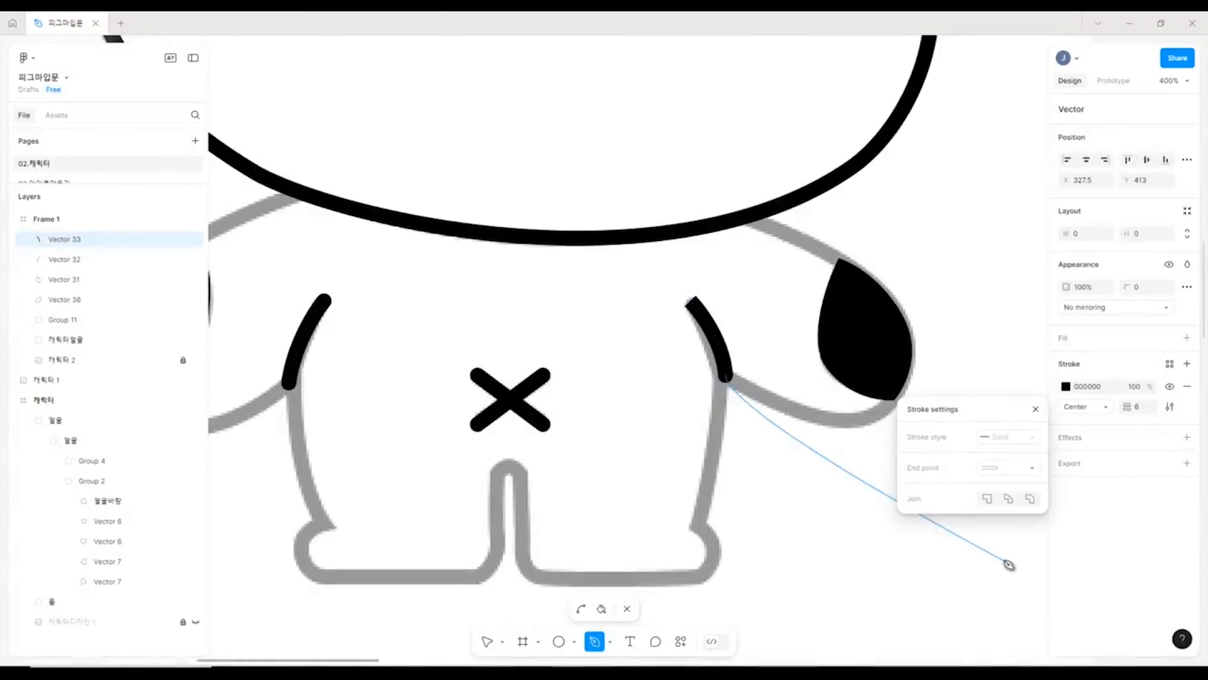
pyautogui.press('Escape')
pyautogui.click(486, 643)
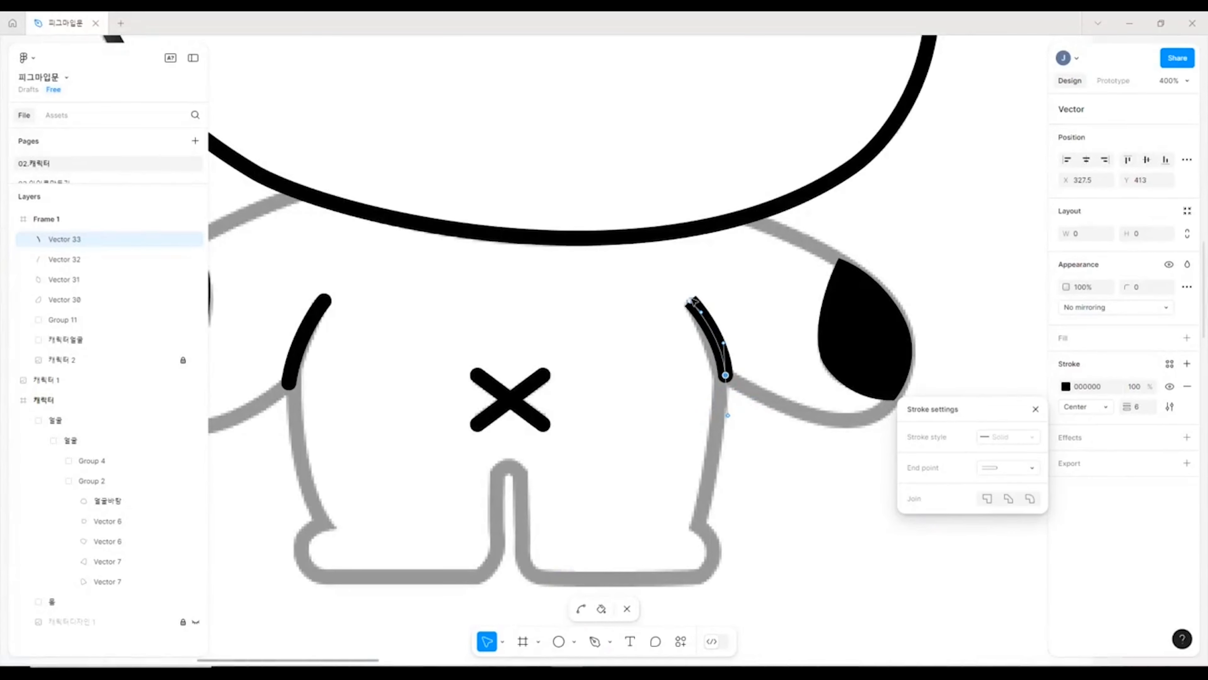
# - Set the end points of the body's upper right curved line to Round
pyautogui.click(691, 301)
pyautogui.click(1035, 474)
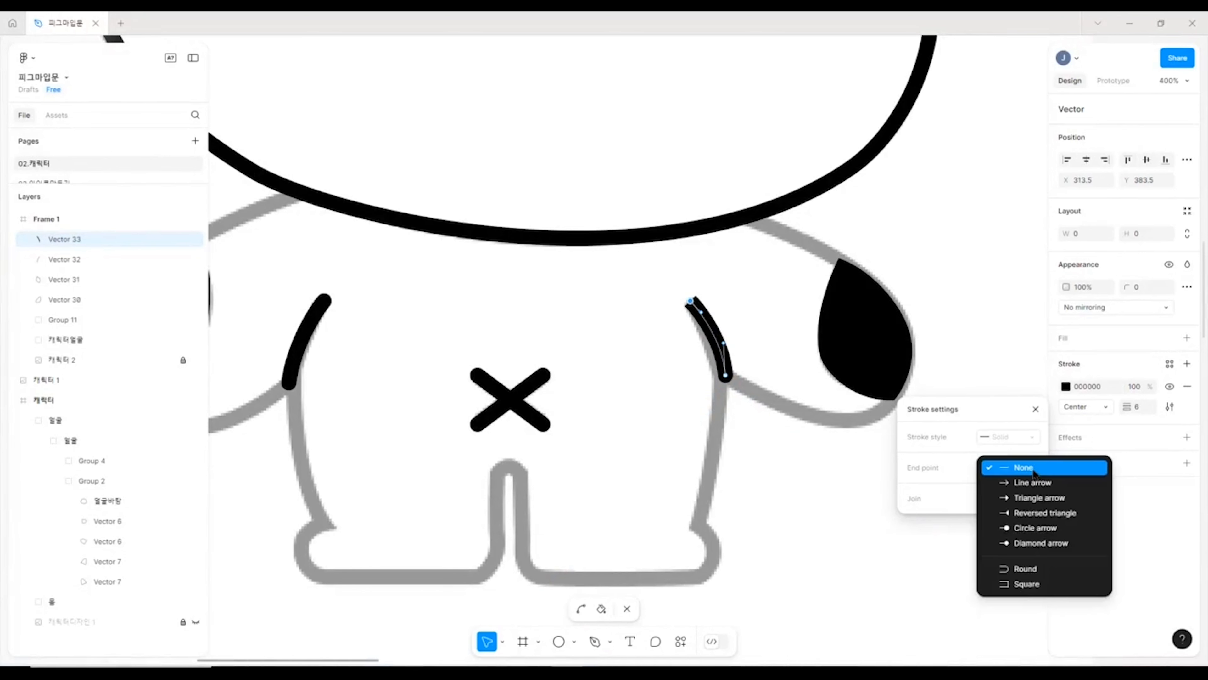
pyautogui.click(1018, 566)
# - Reshape the upper right line's lower curve and end point to follow the reference, making it about 11.5 wide and 29 high
pyautogui.click(726, 347)
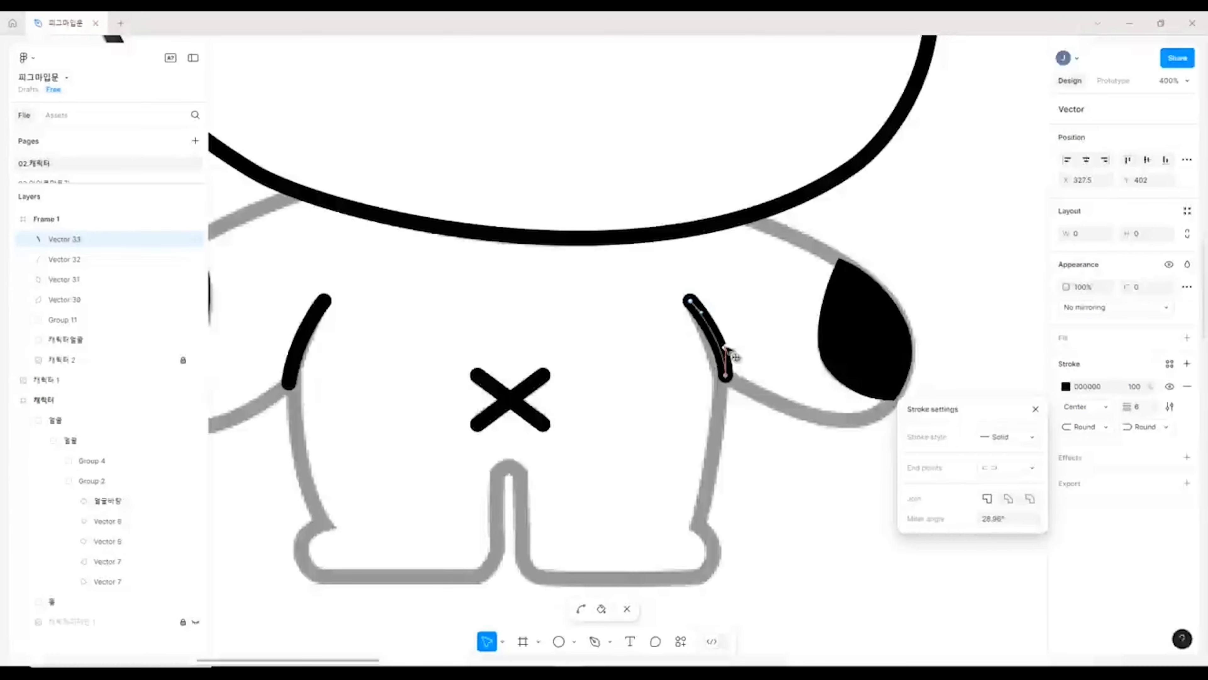
pyautogui.moveTo(725, 346); pyautogui.dragTo(721, 353)
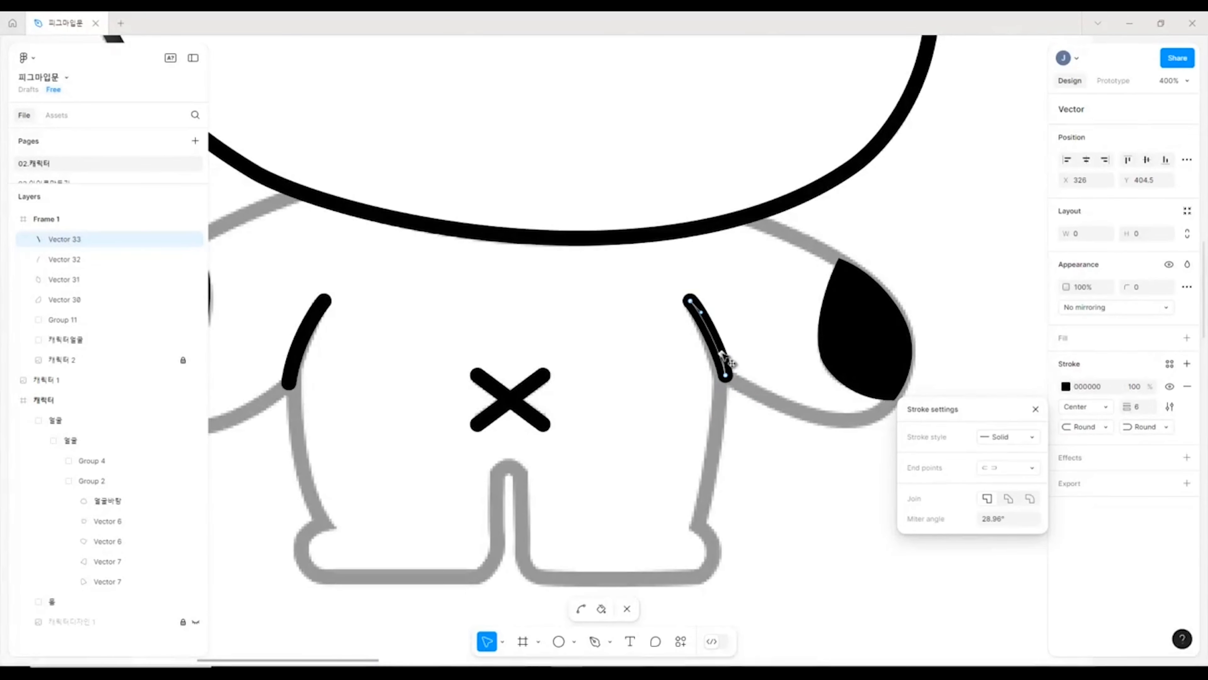
pyautogui.click(726, 376)
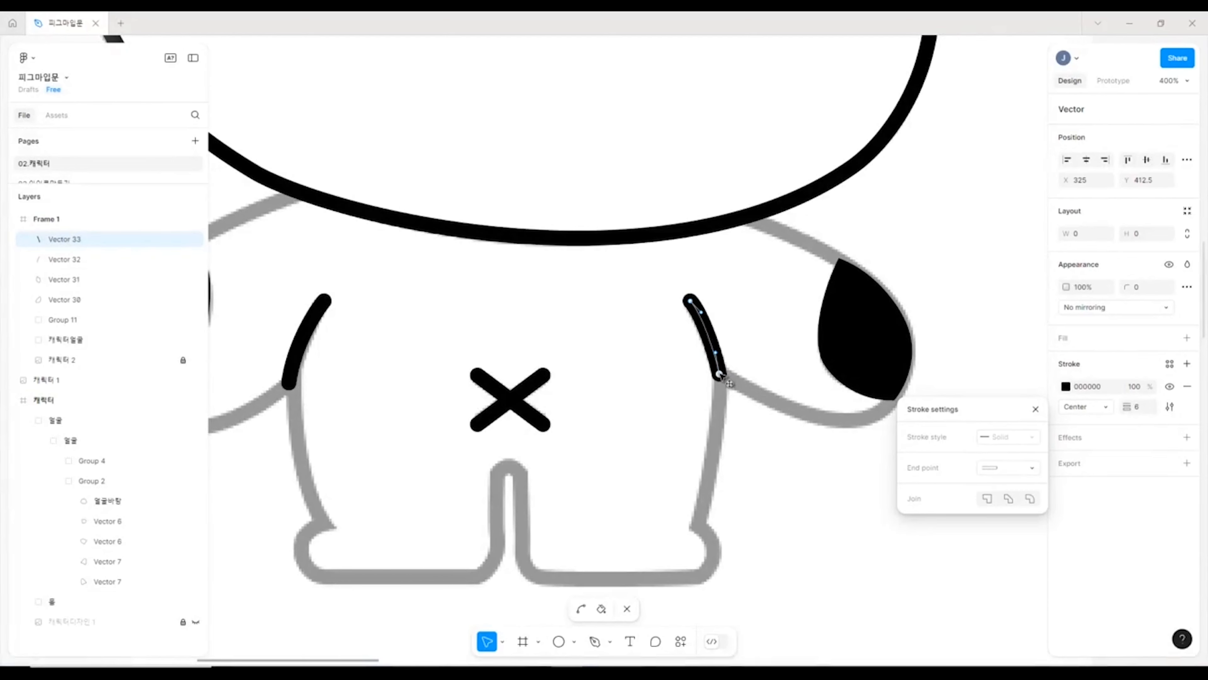
pyautogui.click(325, 301)
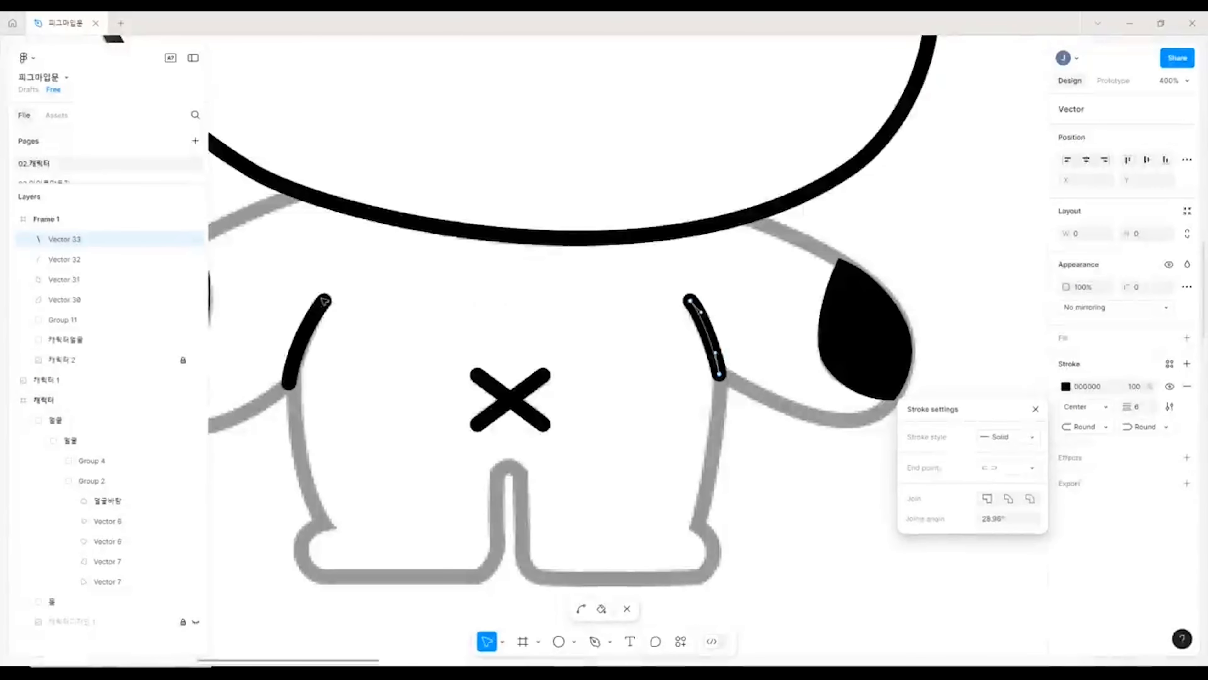
pyautogui.press('Escape')
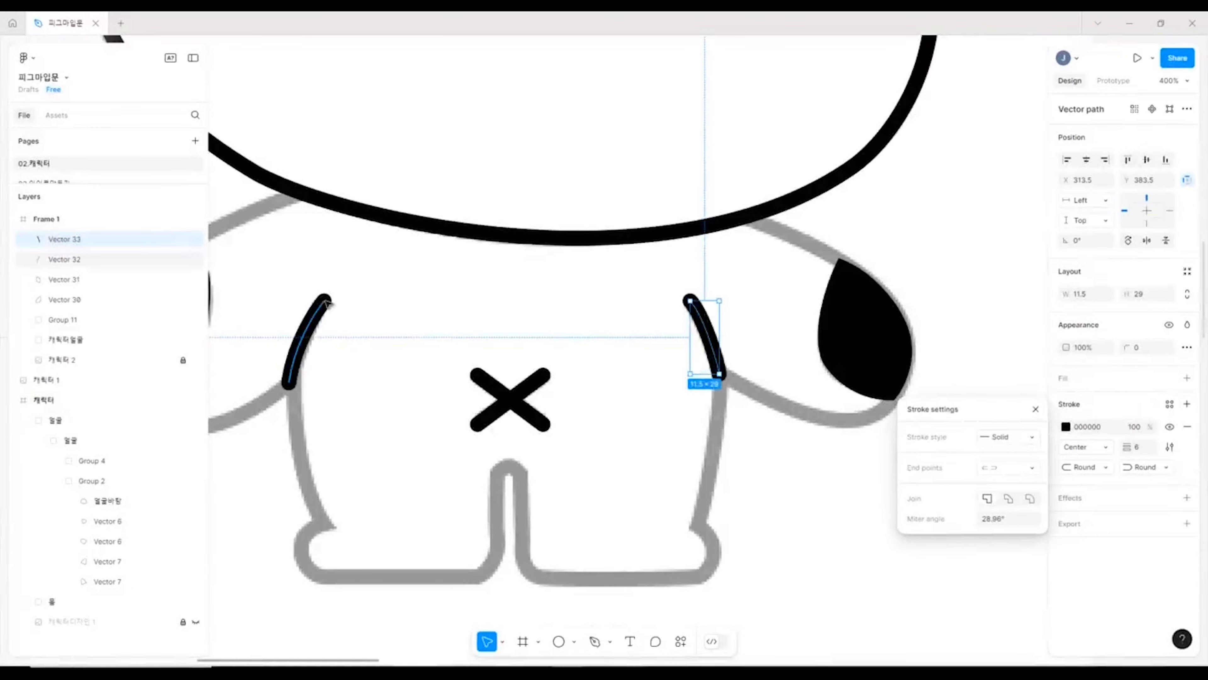
# - Shorten the body's upper left curved line at its top end to about 13 wide and 31 high
pyautogui.click(327, 303)
pyautogui.doubleClick(323, 304)
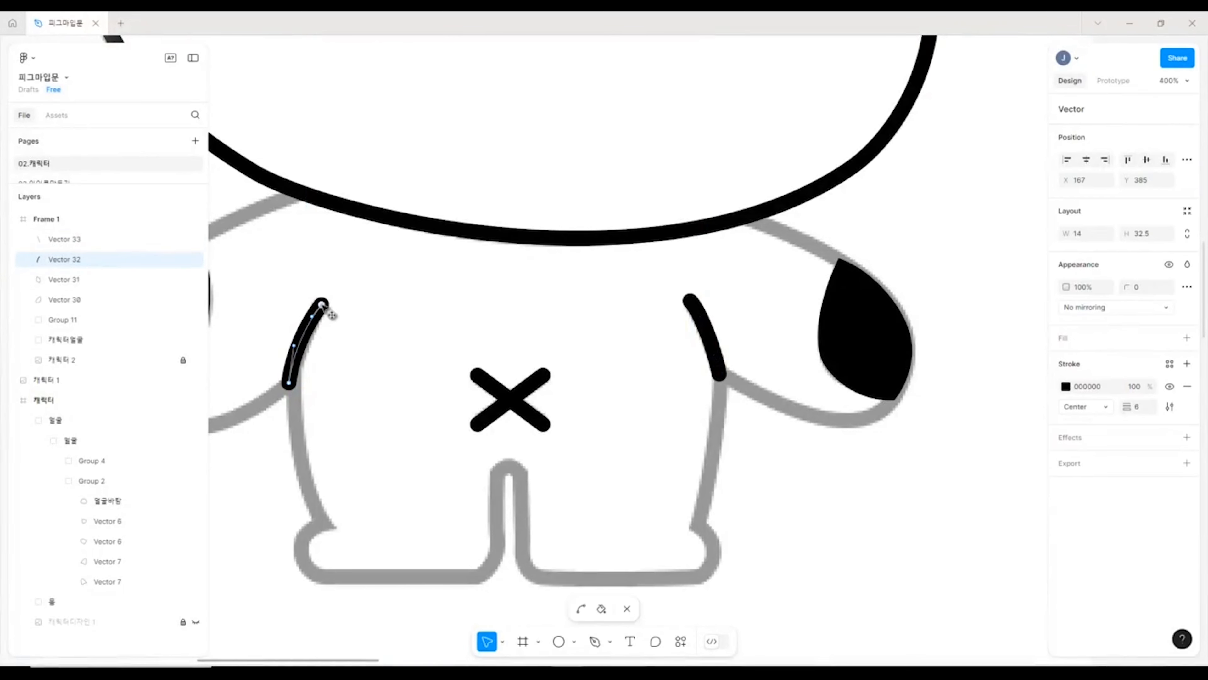
pyautogui.press('Escape')
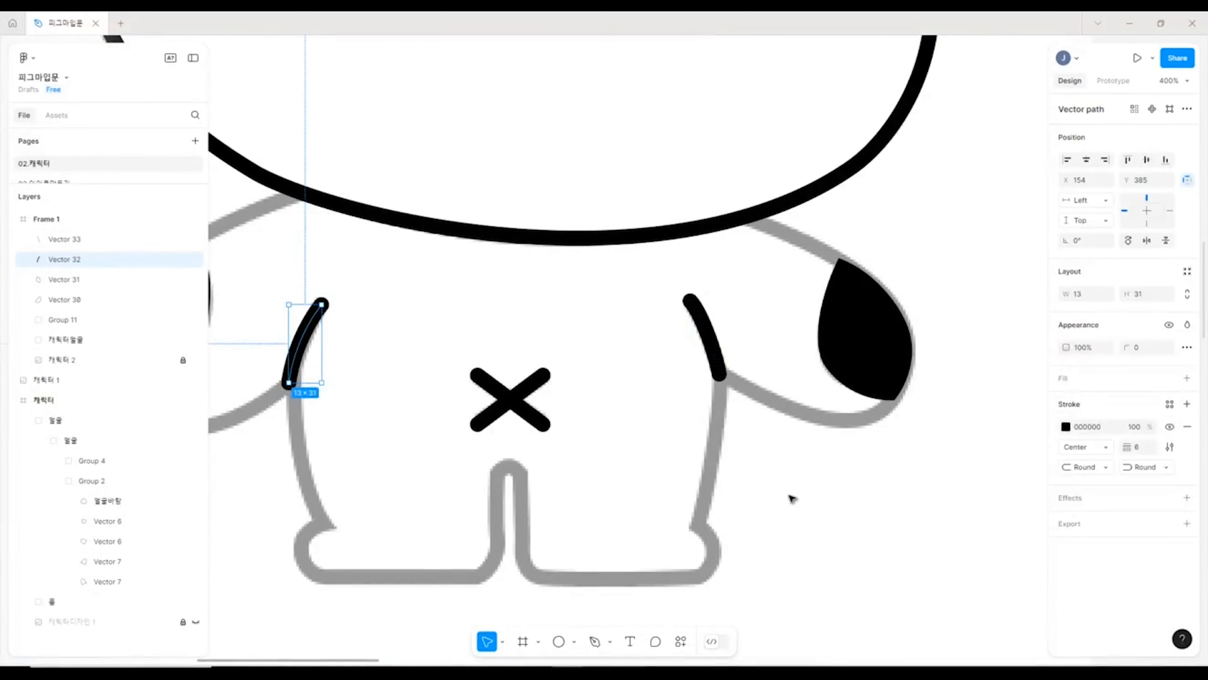
pyautogui.press('Escape')
# - Start the body outline behind the head's lower edge and trace it around the left arm and down the left side to the ankle
pyautogui.hotkey('ctrl', '-')
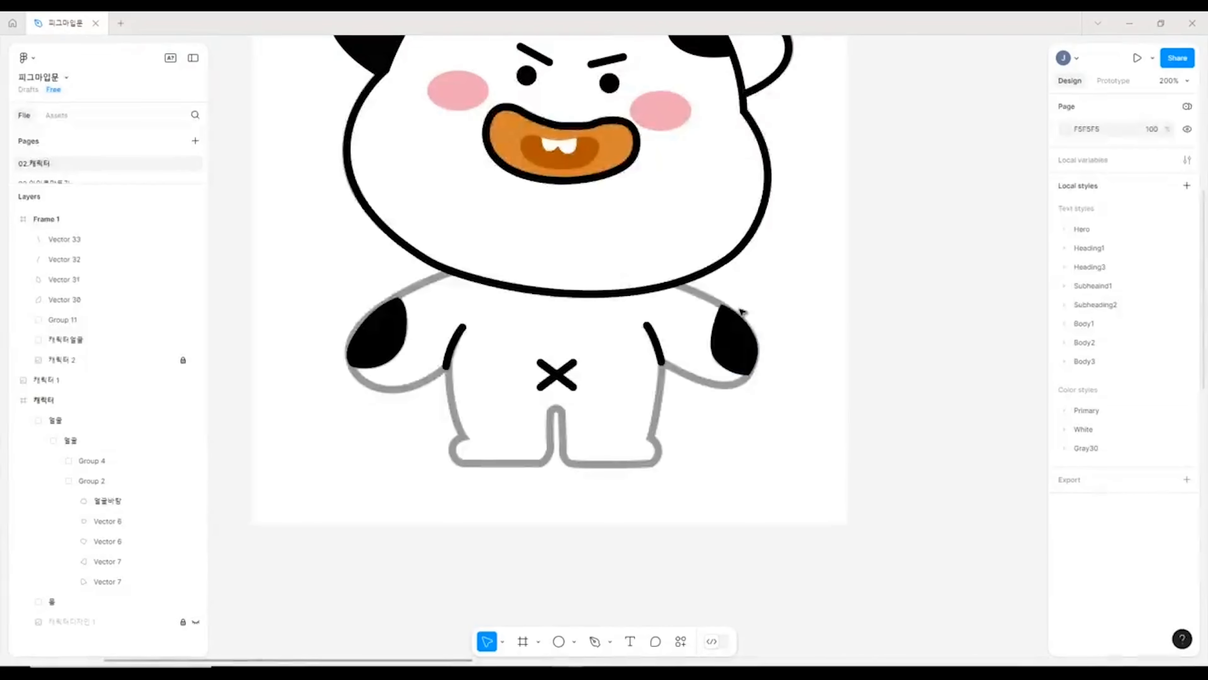
pyautogui.click(595, 641)
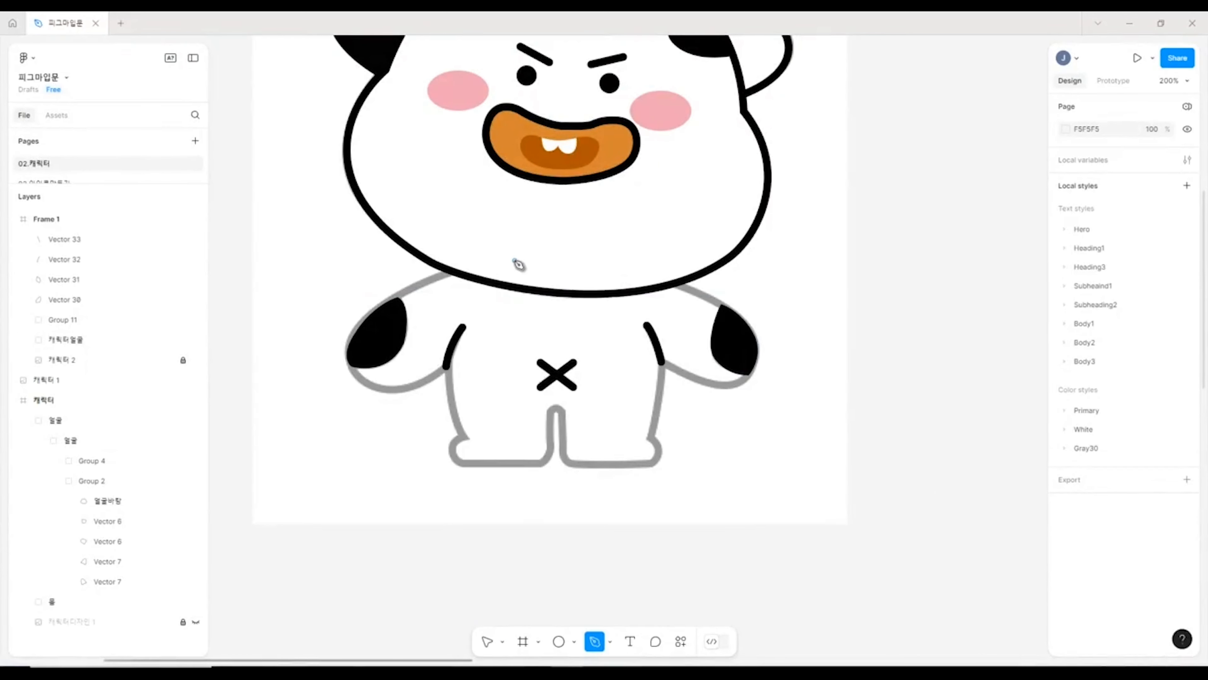
pyautogui.click(515, 260)
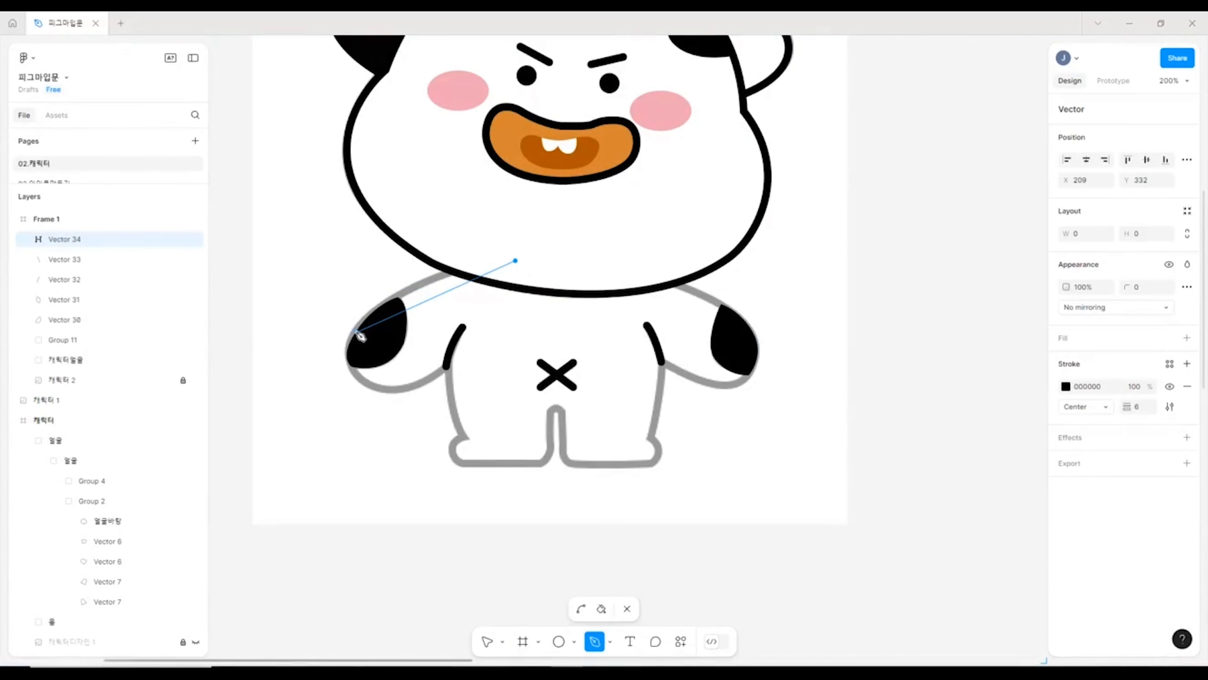
pyautogui.moveTo(356, 331); pyautogui.dragTo(300, 396)
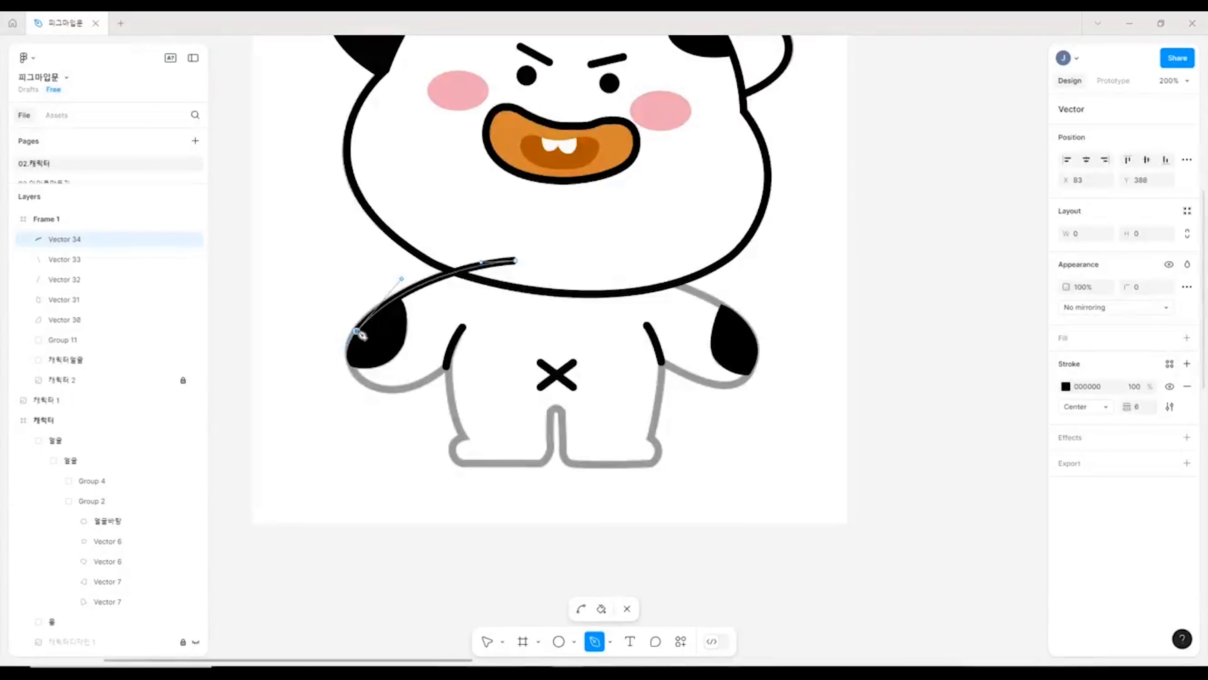
pyautogui.moveTo(394, 391); pyautogui.dragTo(464, 407)
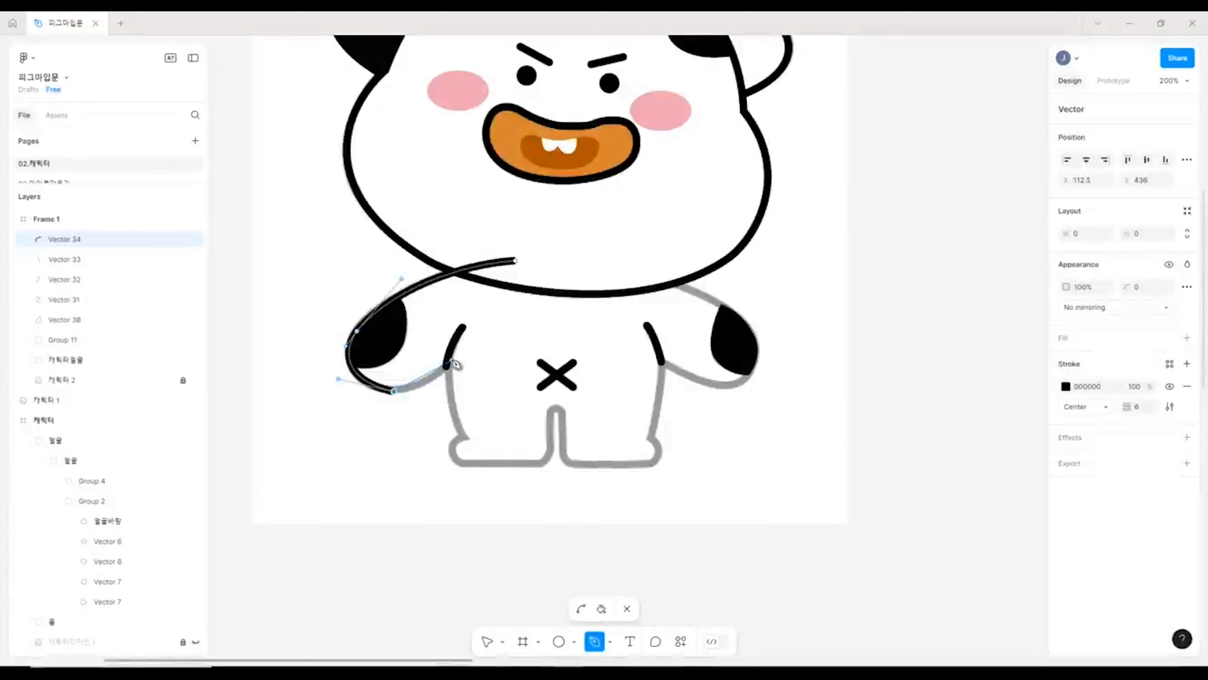
pyautogui.moveTo(448, 360); pyautogui.dragTo(464, 329)
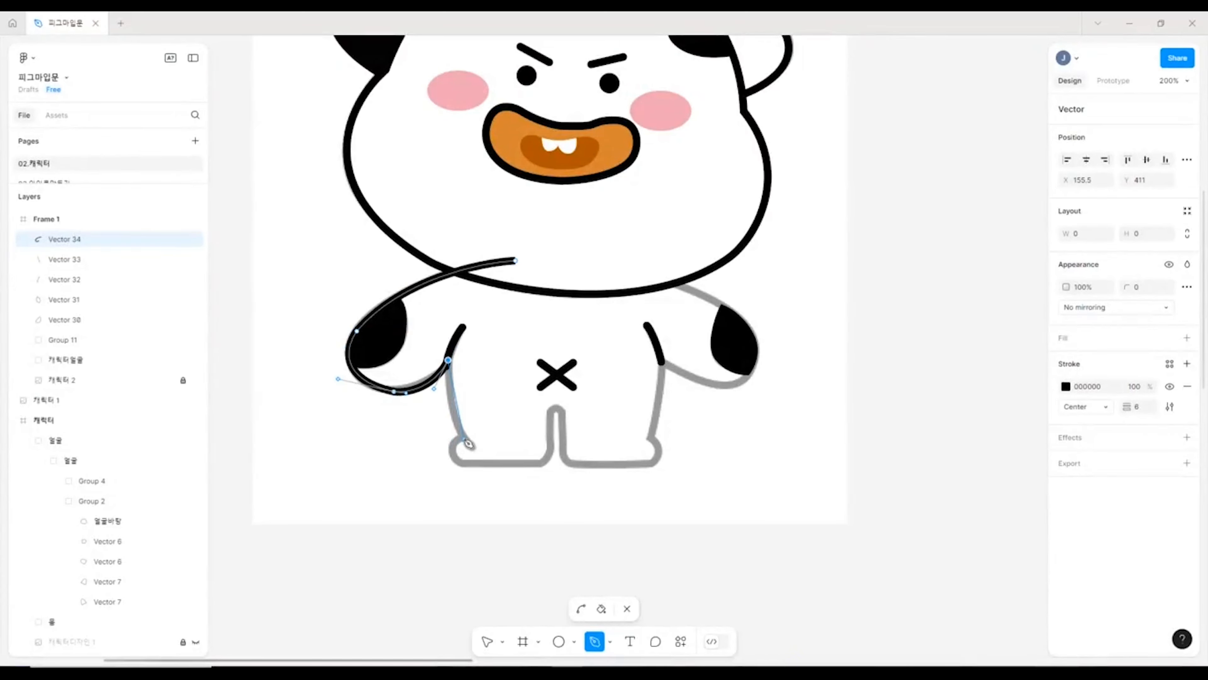
pyautogui.moveTo(468, 438); pyautogui.dragTo(482, 467)
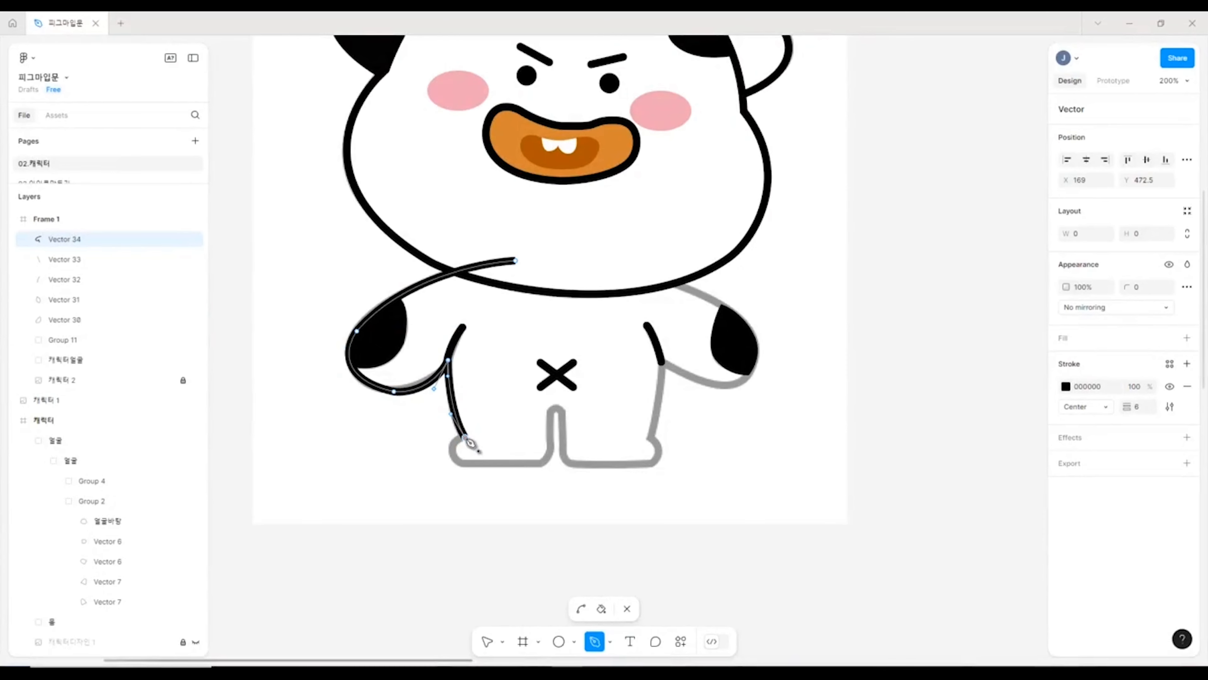
# - Continue the body outline around the left foot, along its sole, up the inner leg and over the gap between the legs
pyautogui.hotkey('ctrl', '+')
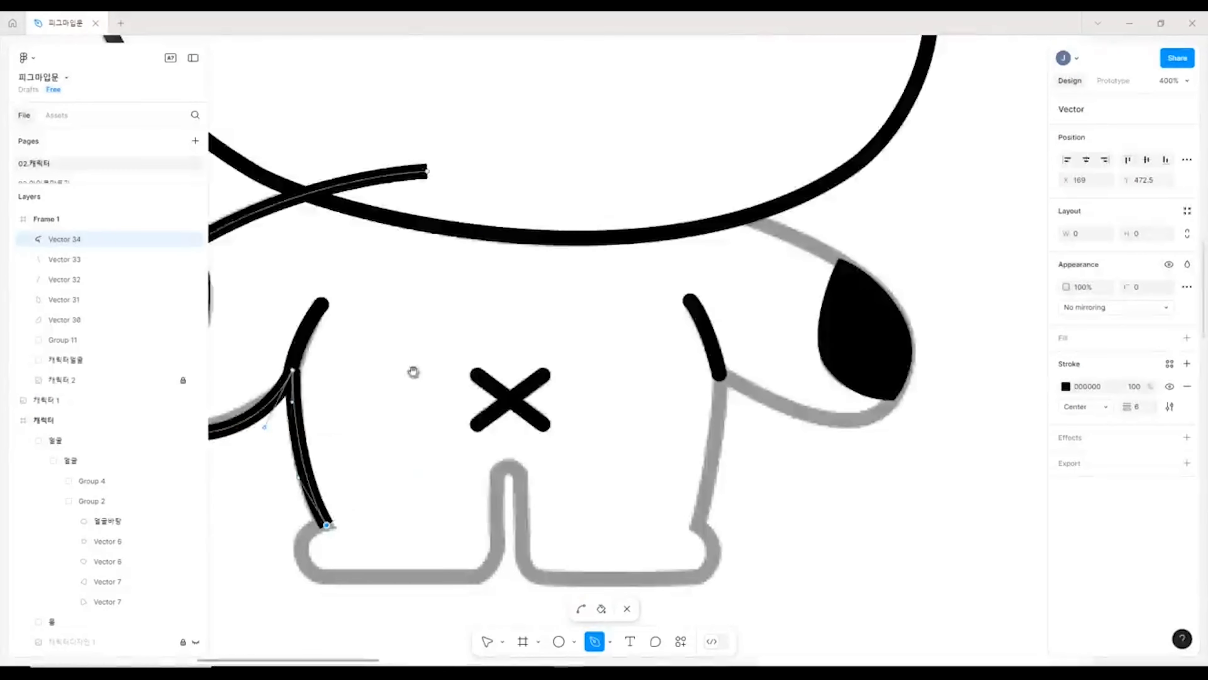
pyautogui.moveTo(414, 371); pyautogui.dragTo(441, 228)
pyautogui.moveTo(348, 429)
pyautogui.mouseDown()
pyautogui.moveTo(405, 472)
pyautogui.moveTo(351, 431)
pyautogui.mouseUp()
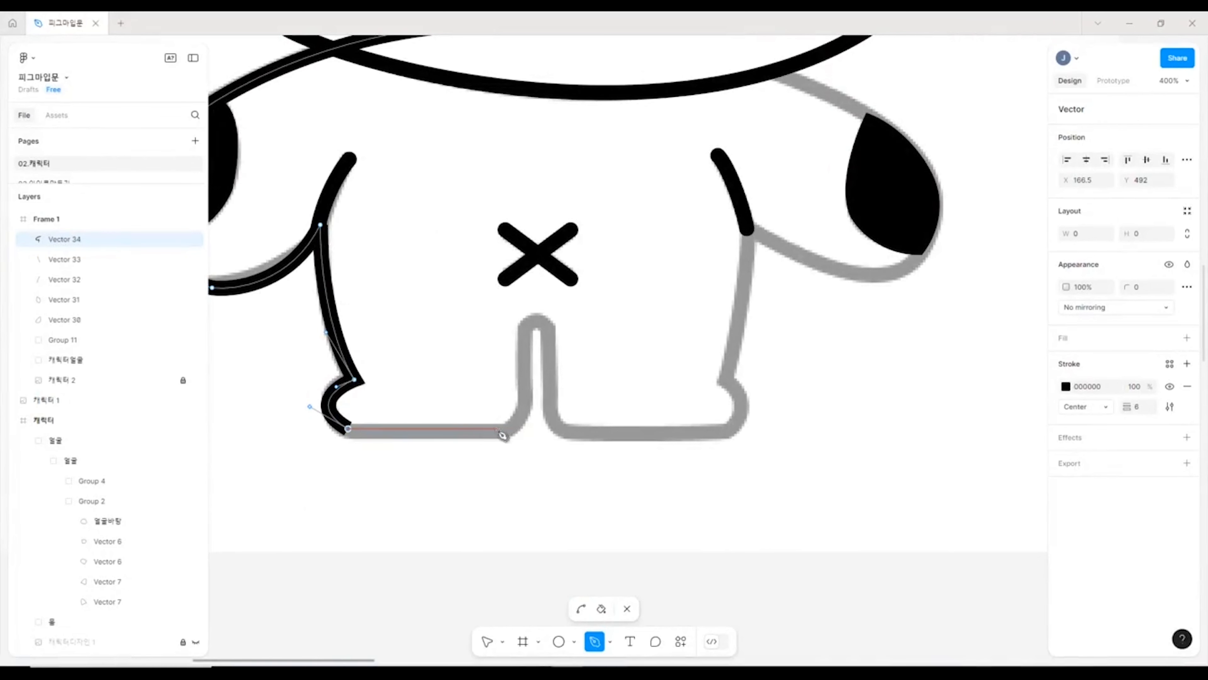
pyautogui.click(505, 429)
pyautogui.moveTo(528, 394)
pyautogui.mouseDown()
pyautogui.moveTo(538, 332)
pyautogui.moveTo(568, 379)
pyautogui.mouseUp()
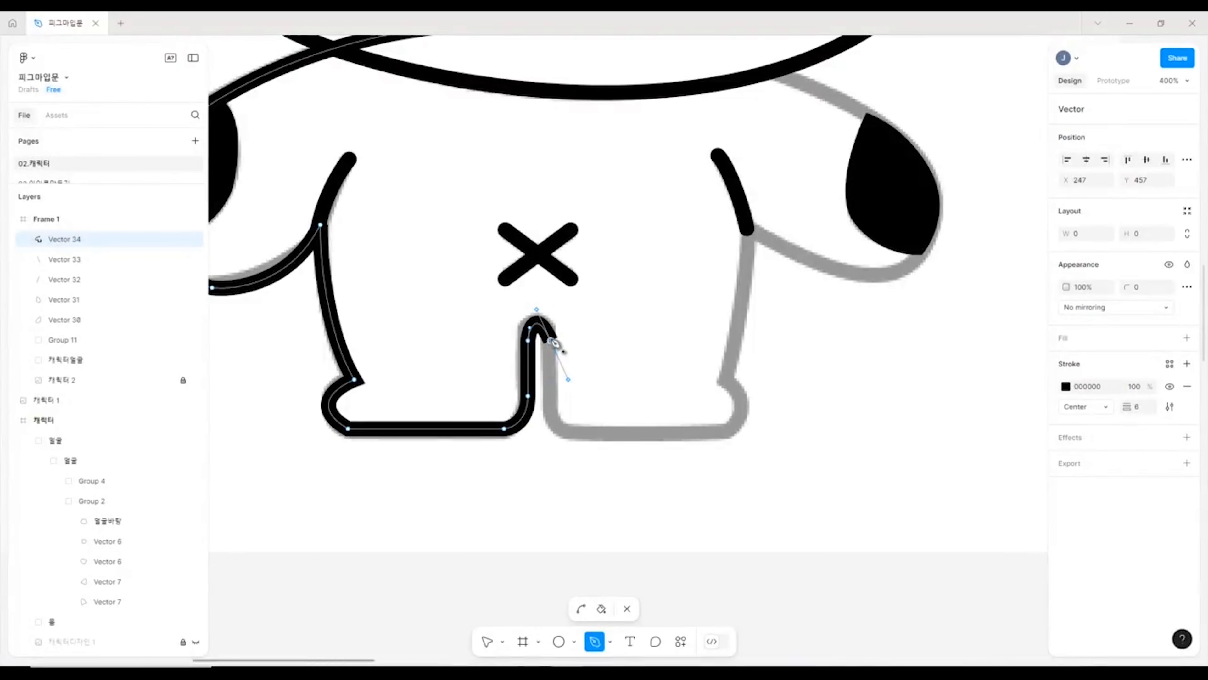
pyautogui.click(551, 341)
# - Extend the body outline down the right inner leg, along the right sole and around the foot to the ankle
pyautogui.click(551, 400)
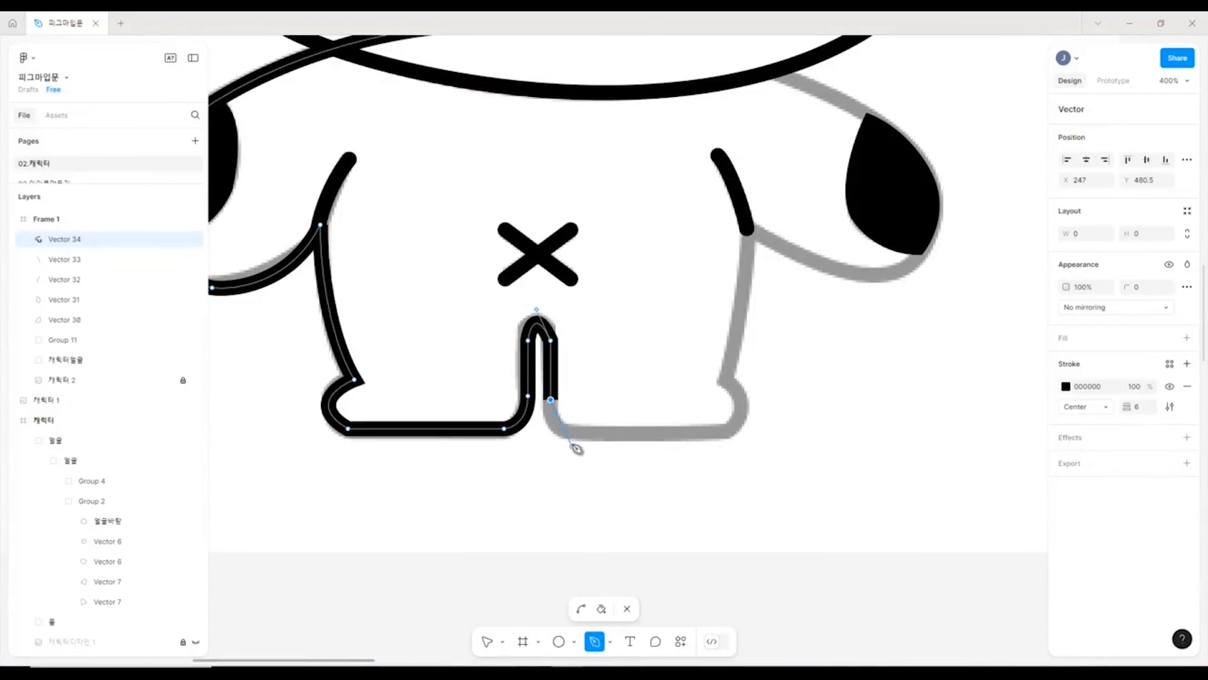
pyautogui.moveTo(571, 433); pyautogui.dragTo(588, 443)
pyautogui.click(723, 432)
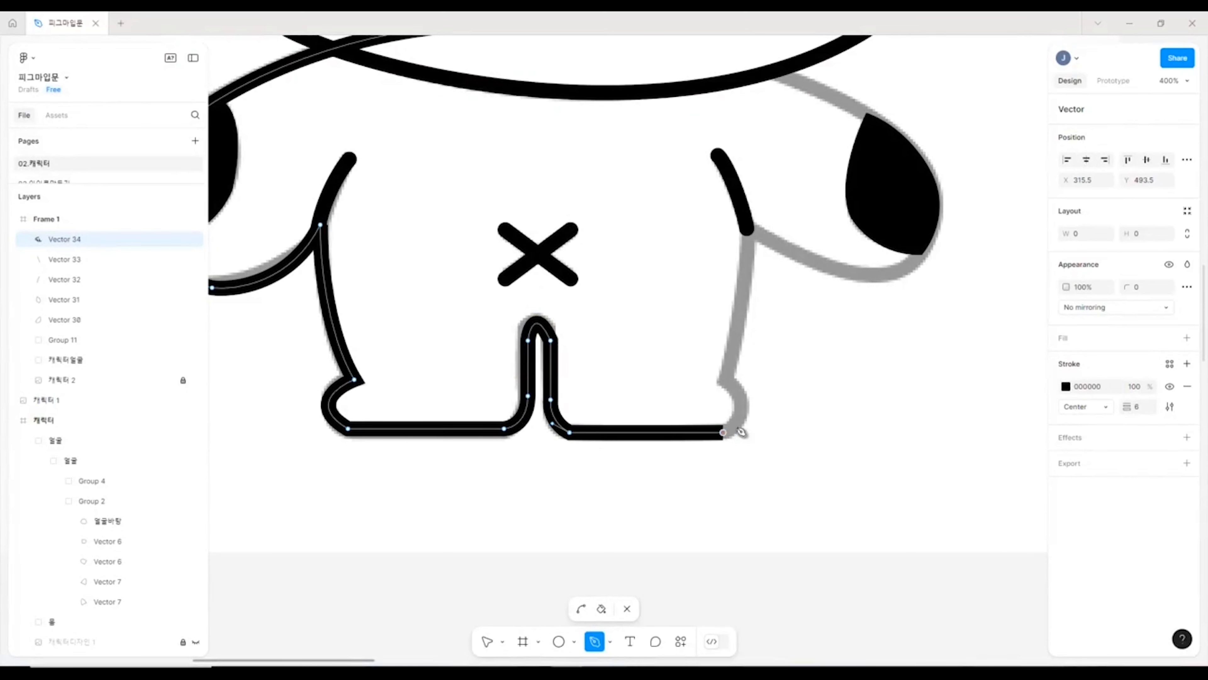
pyautogui.moveTo(733, 380); pyautogui.dragTo(690, 348)
pyautogui.hotkey('ctrl', 'z')
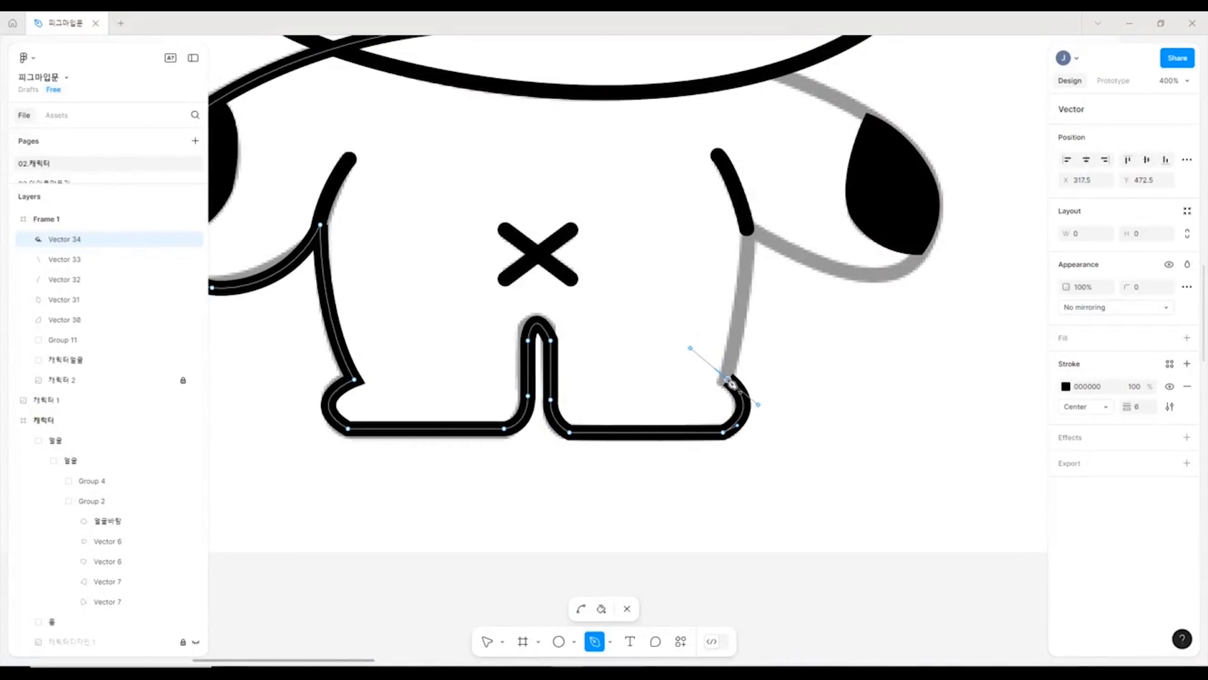
# - Trace the body's right side and right arm, and close the outline behind the head at its starting point
pyautogui.moveTo(750, 225); pyautogui.dragTo(742, 182)
pyautogui.click(750, 225)
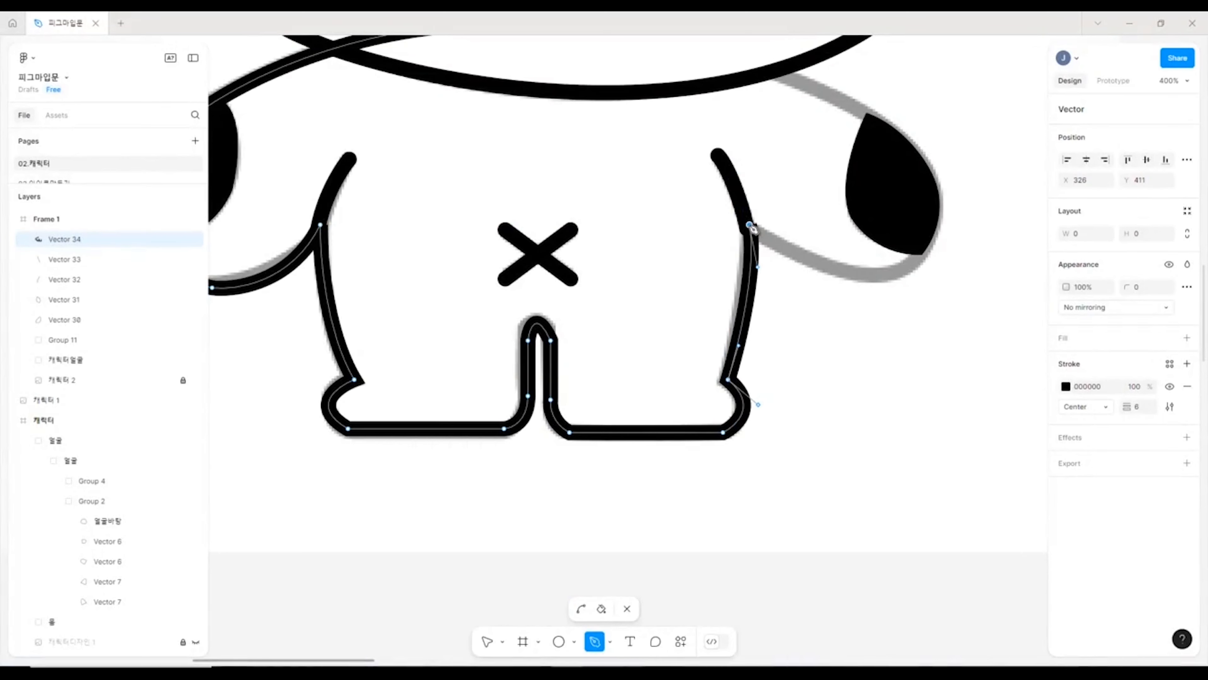
pyautogui.moveTo(876, 276); pyautogui.dragTo(932, 278)
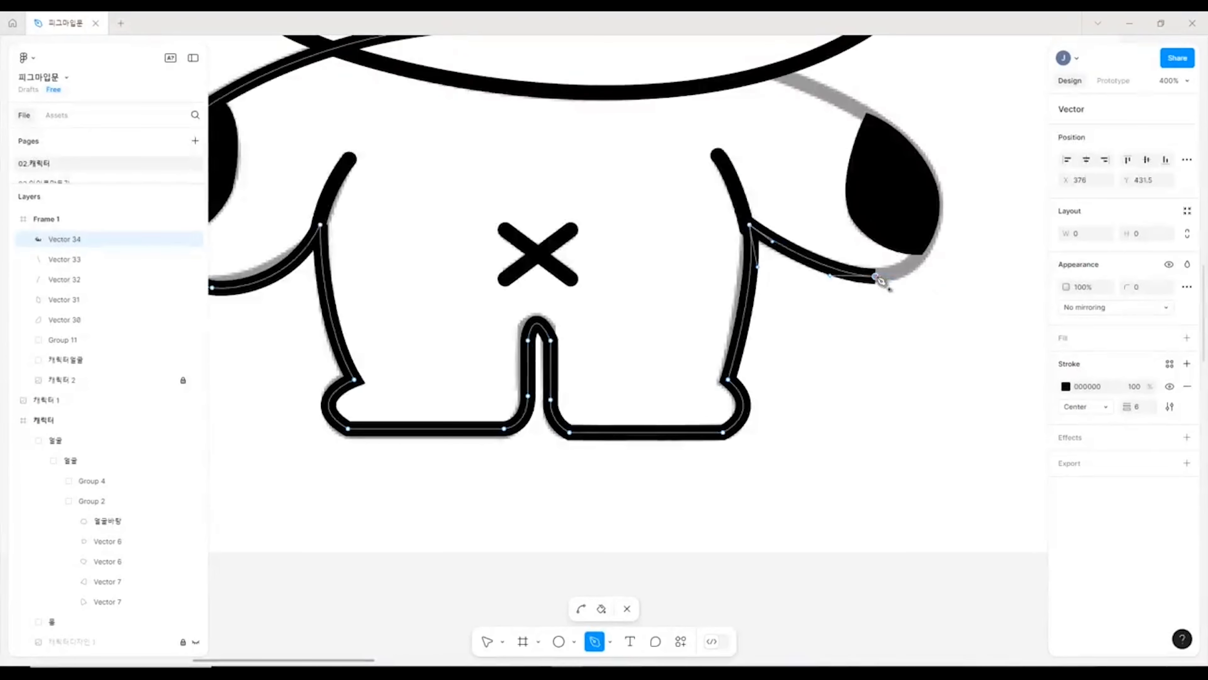
pyautogui.moveTo(924, 156); pyautogui.dragTo(869, 60)
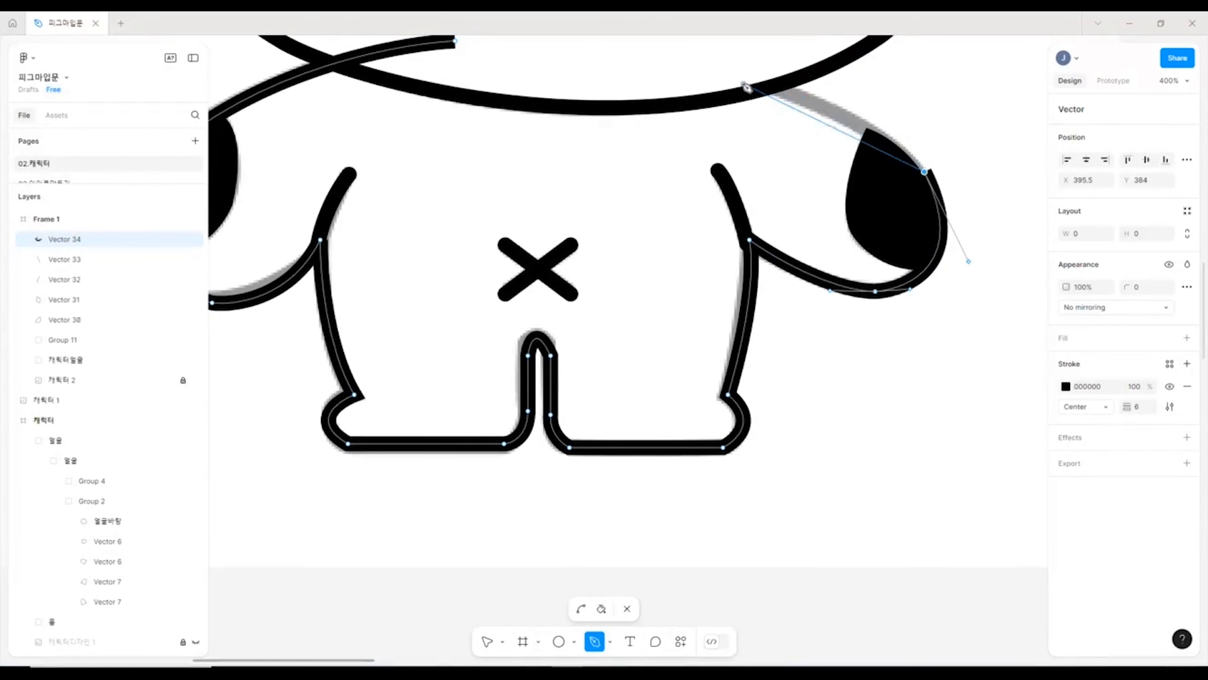
pyautogui.moveTo(736, 68); pyautogui.dragTo(685, 92)
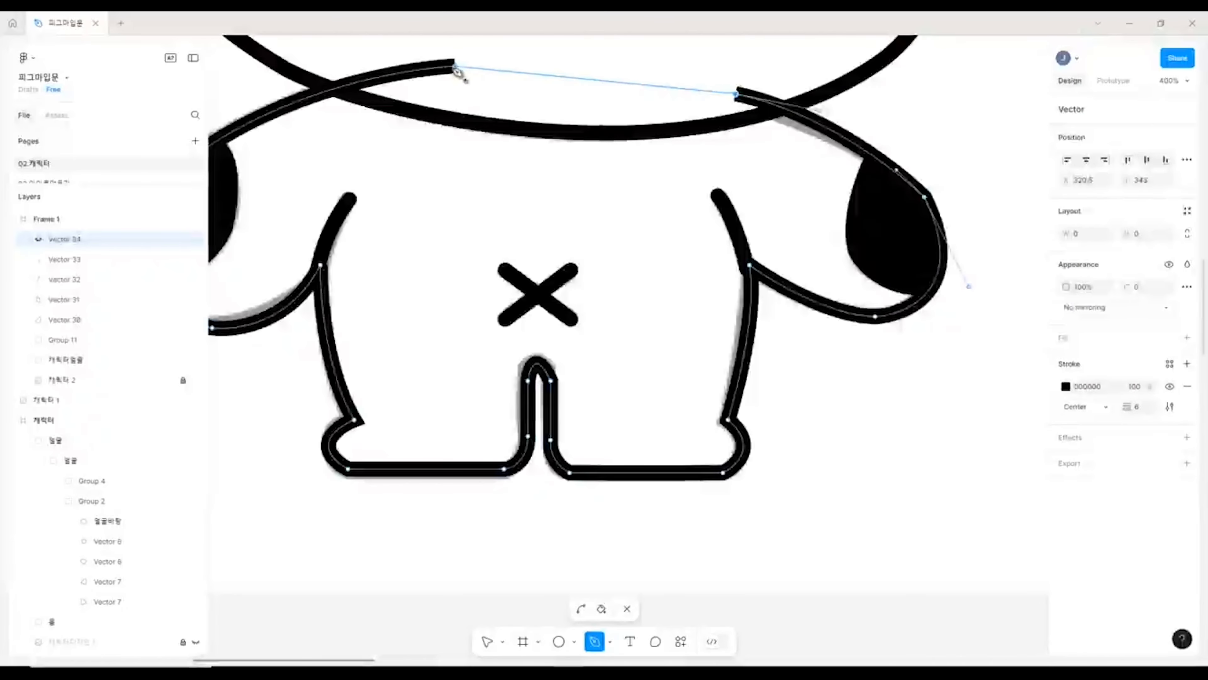
pyautogui.click(454, 67)
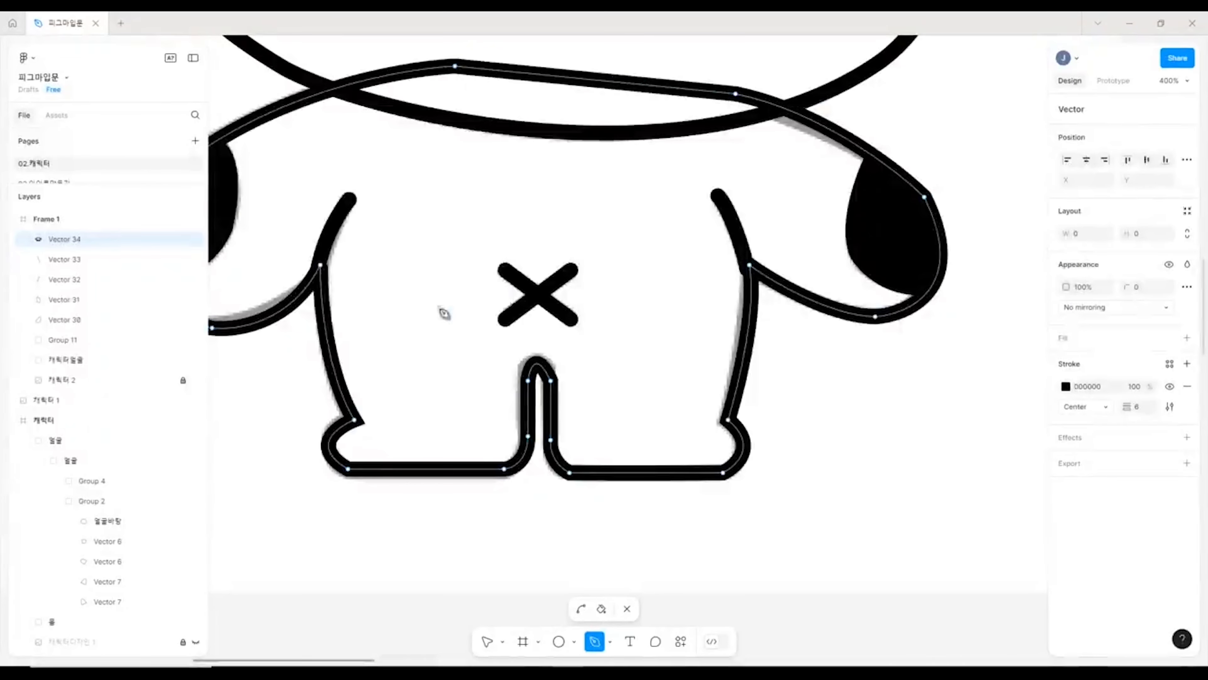
# - Move the anchor point on the left arm's lower edge slightly up and left to match the reference
pyautogui.moveTo(409, 311); pyautogui.dragTo(521, 341)
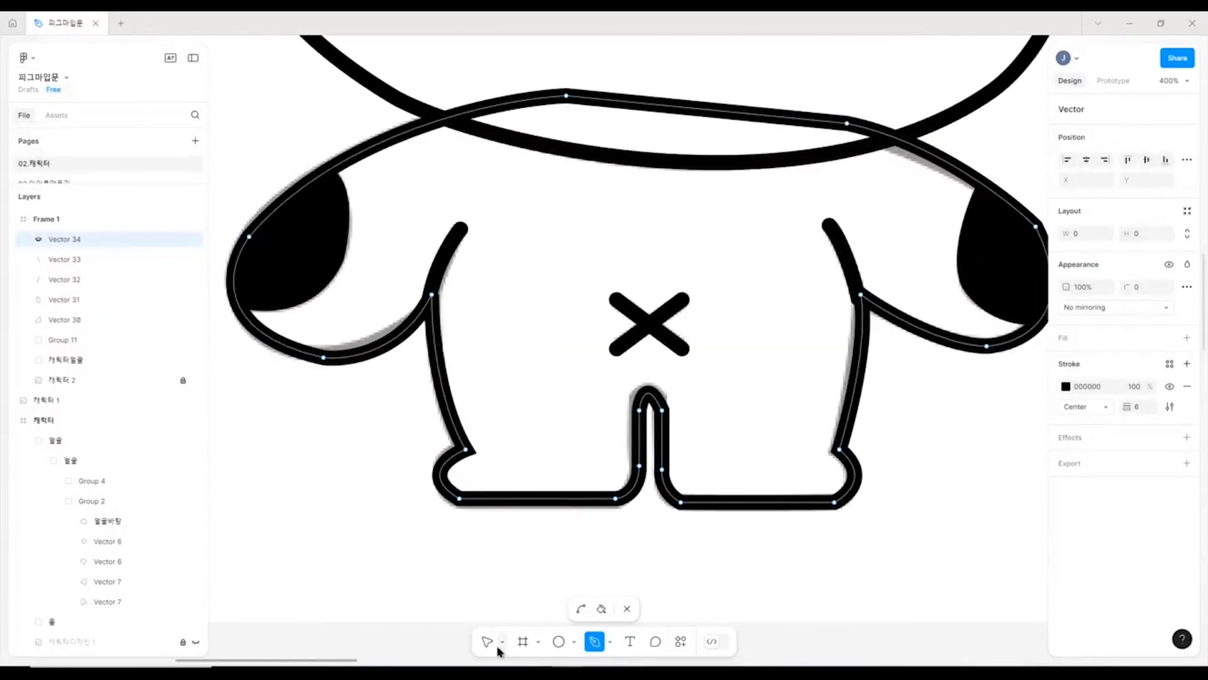
pyautogui.click(487, 642)
pyautogui.click(325, 357)
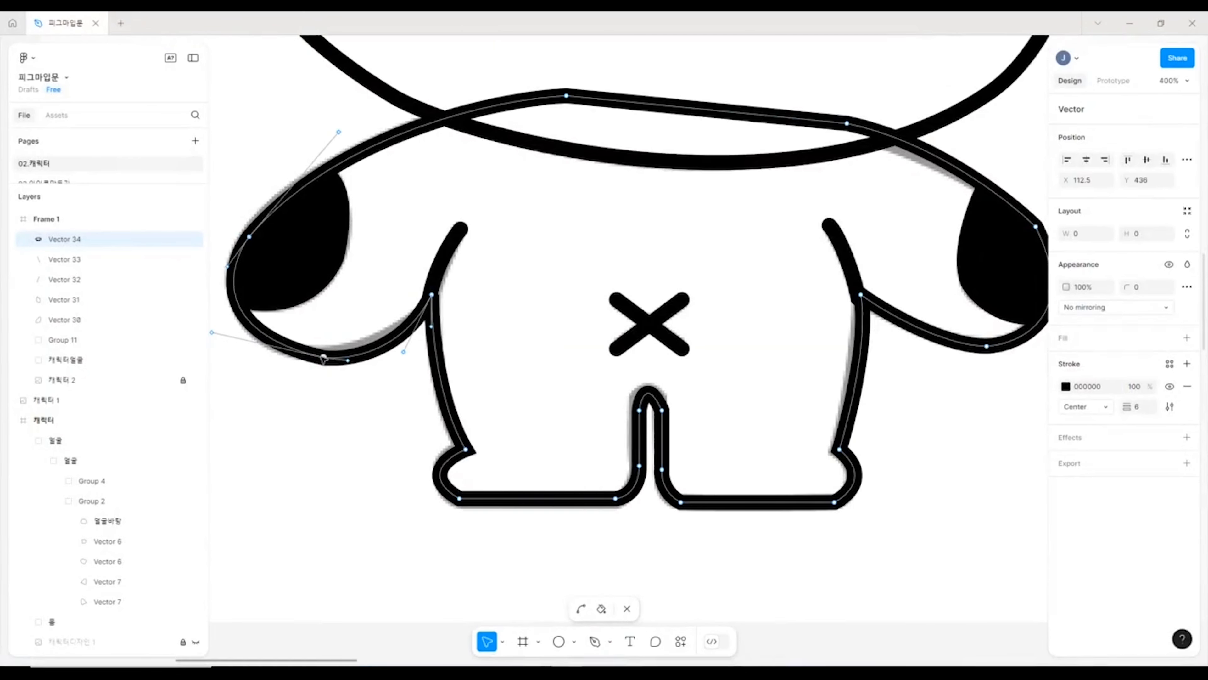
pyautogui.moveTo(326, 358); pyautogui.dragTo(317, 353)
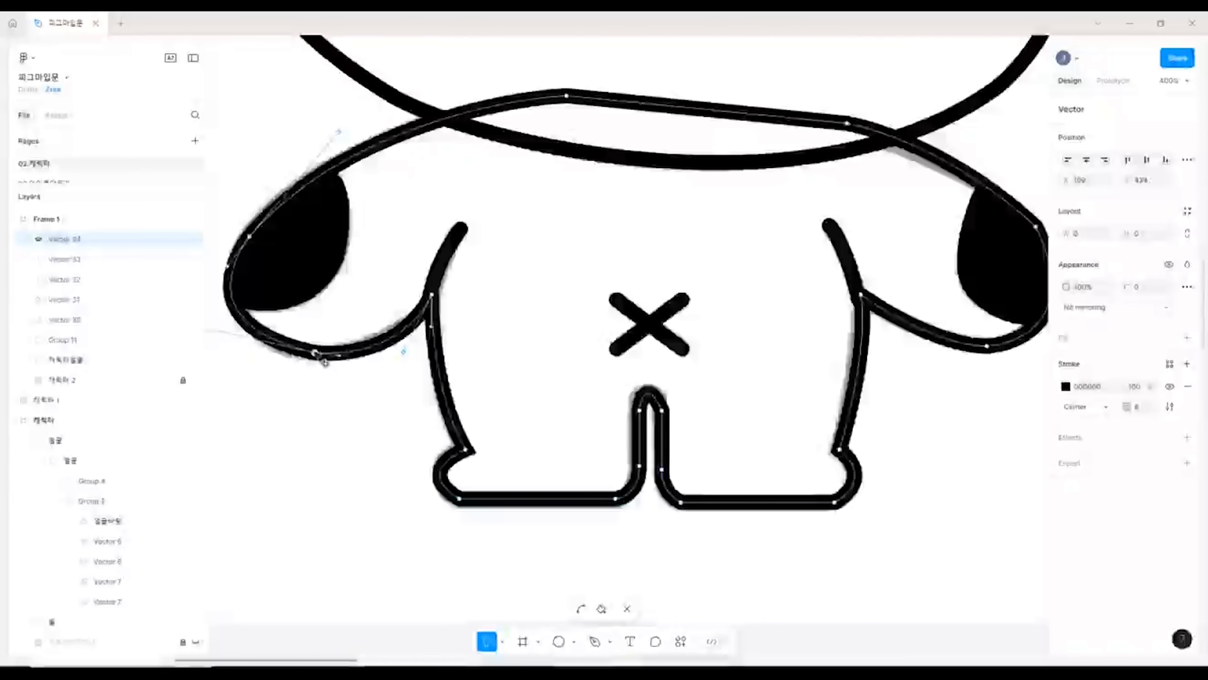
# - Move the body outline's anchor point at the left ankle slightly to match the reference
pyautogui.moveTo(301, 399); pyautogui.dragTo(433, 492)
pyautogui.moveTo(335, 420); pyautogui.dragTo(338, 423)
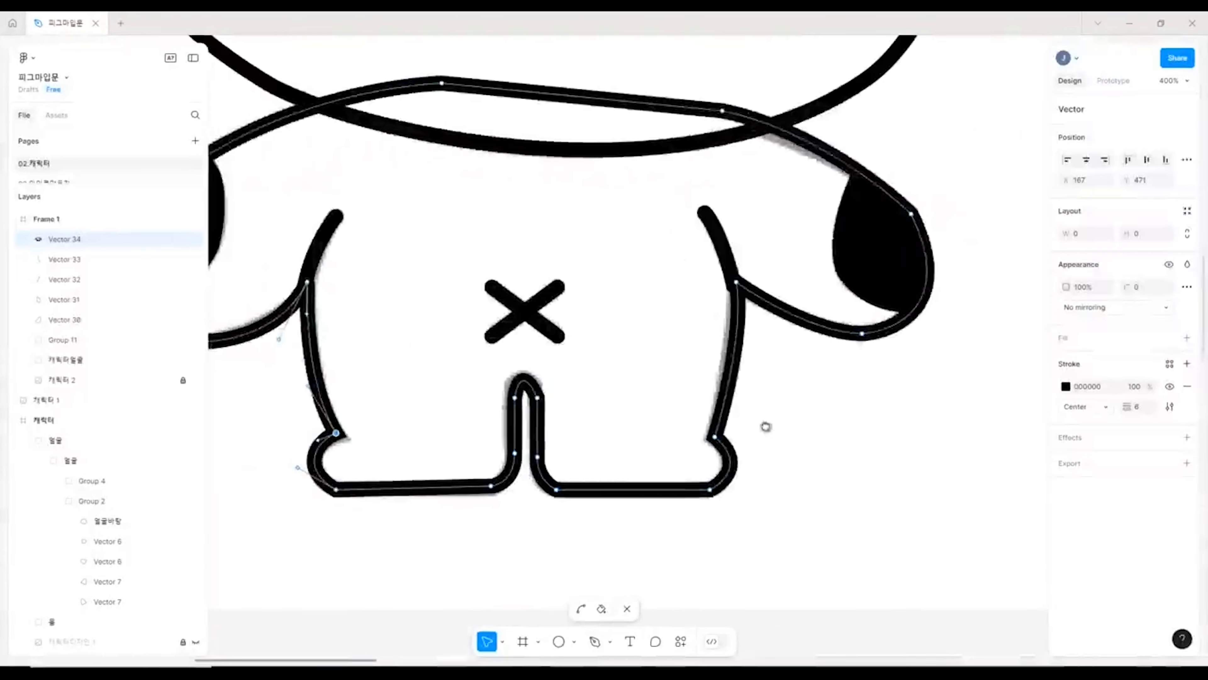
pyautogui.moveTo(766, 427); pyautogui.dragTo(759, 429)
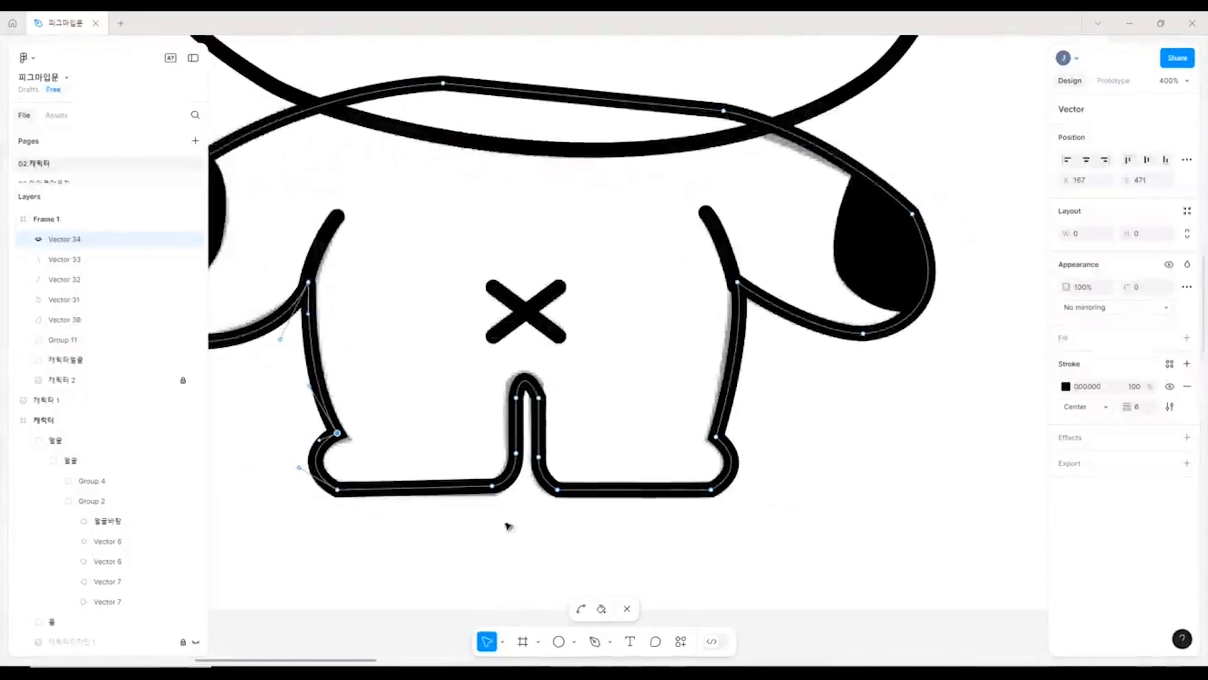
pyautogui.press('ctrl')
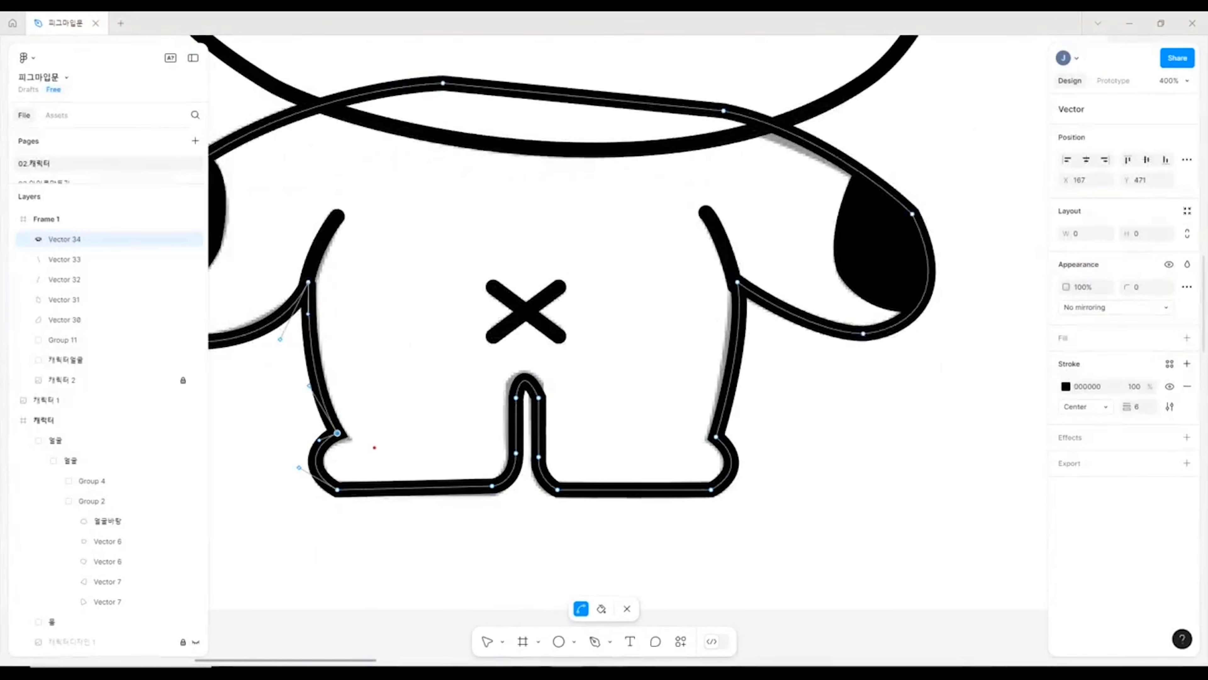
pyautogui.moveTo(369, 447)
pyautogui.mouseDown()
pyautogui.moveTo(308, 447)
pyautogui.moveTo(367, 393)
pyautogui.mouseUp()
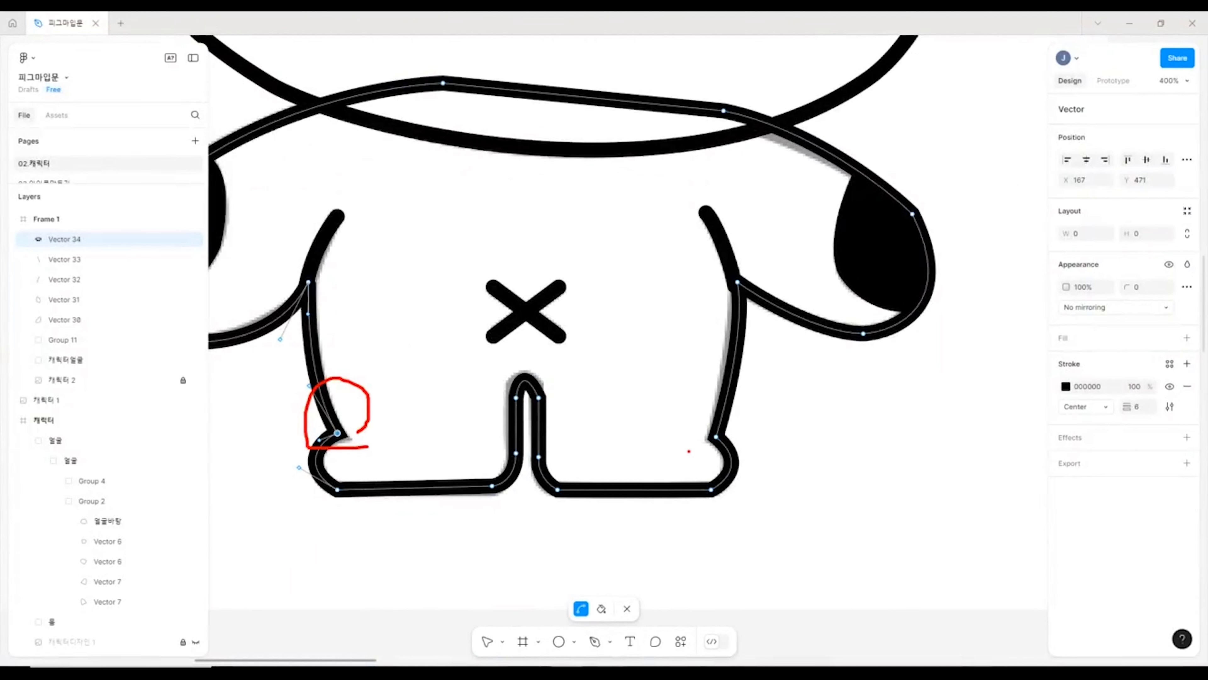
pyautogui.moveTo(697, 453); pyautogui.dragTo(739, 448)
pyautogui.press('Escape')
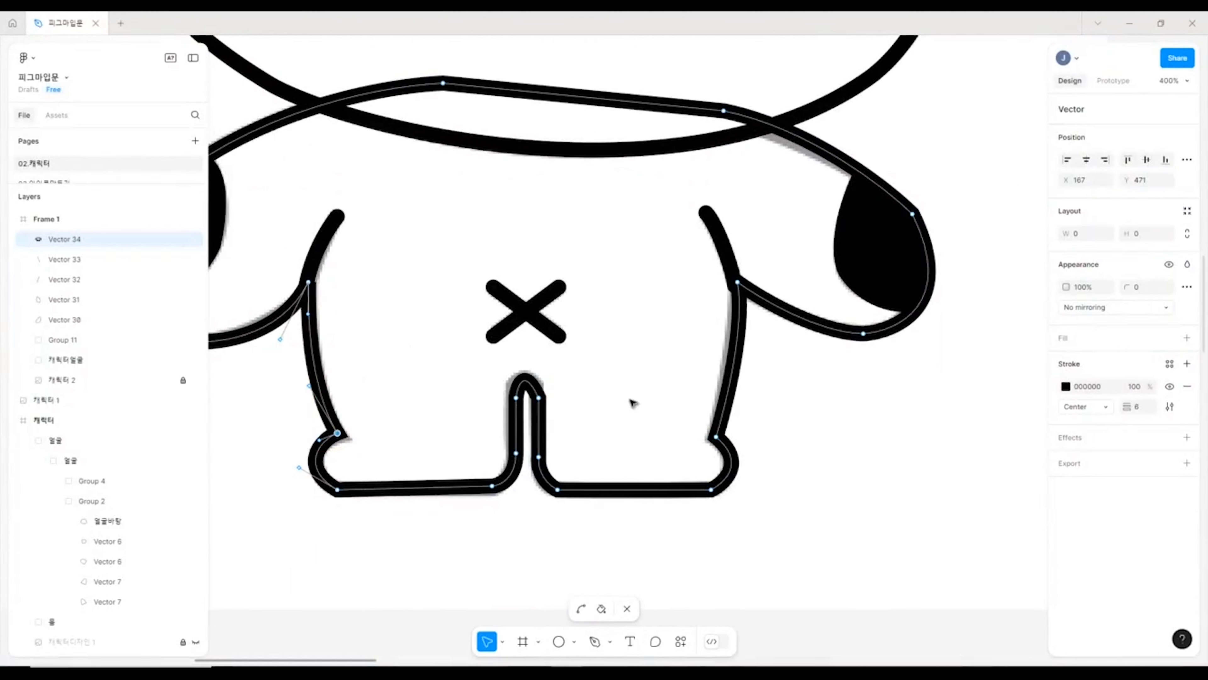
pyautogui.click(540, 399)
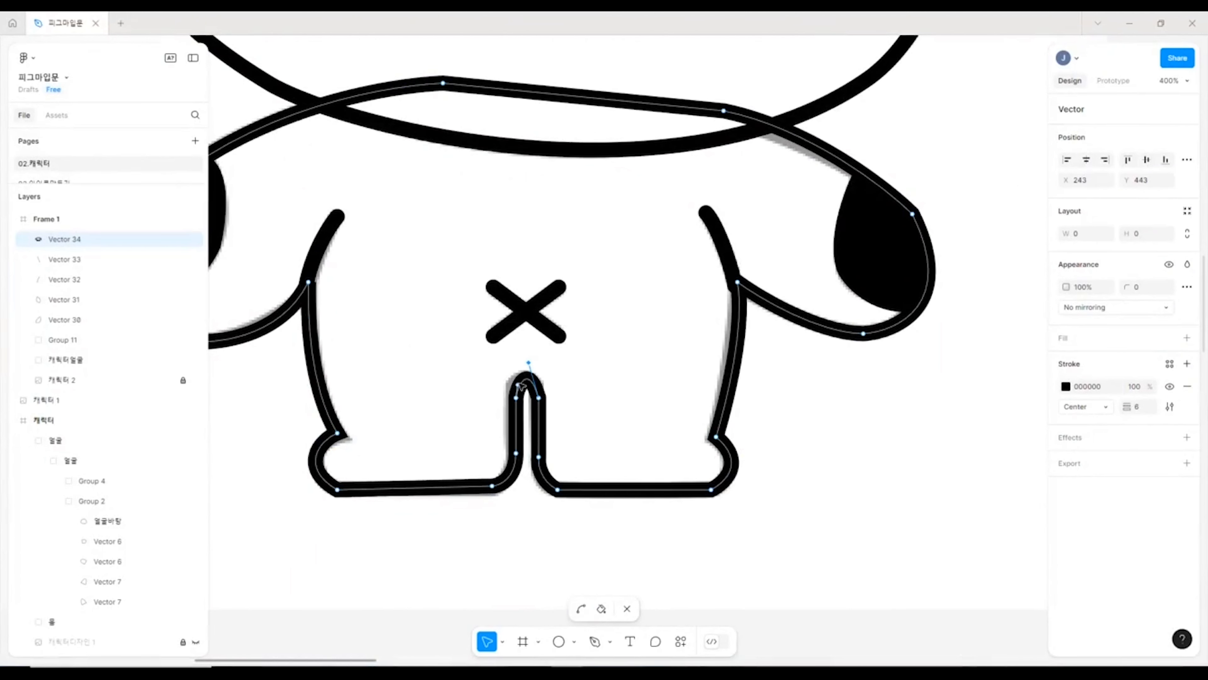
pyautogui.click(517, 384)
pyautogui.press('Delete')
# - Move the lower end of the left shoulder line onto the point where the arm meets the body outline
pyautogui.doubleClick(316, 255)
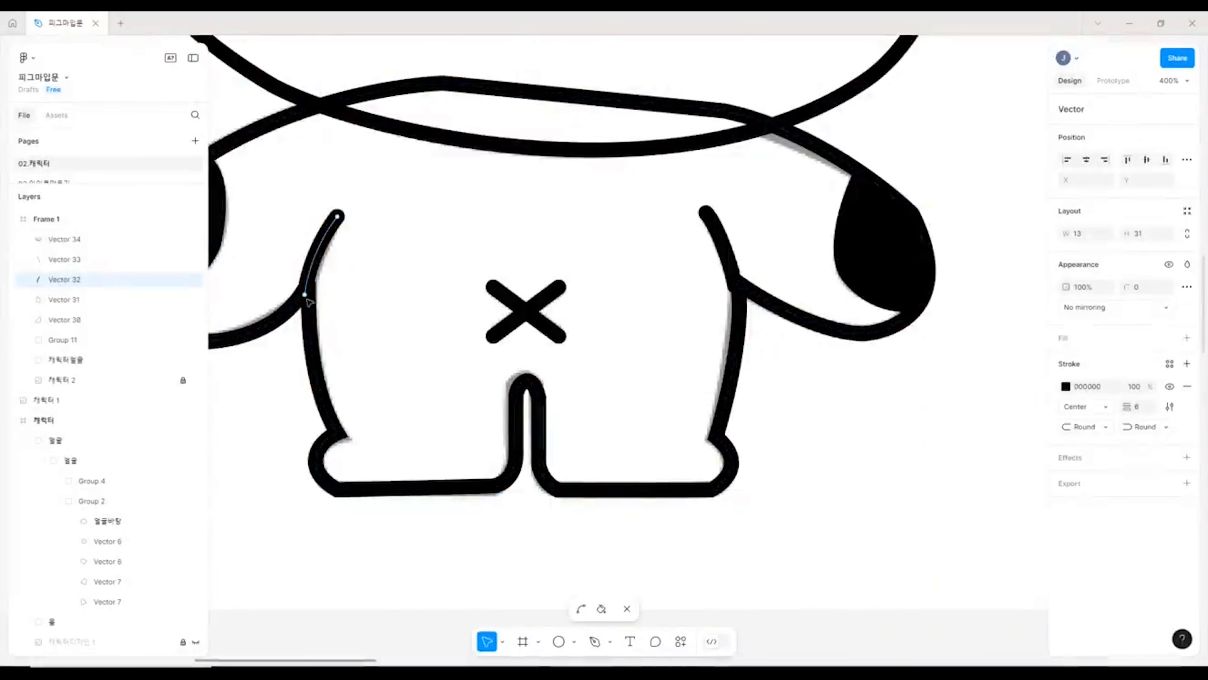
pyautogui.moveTo(305, 296); pyautogui.dragTo(310, 289)
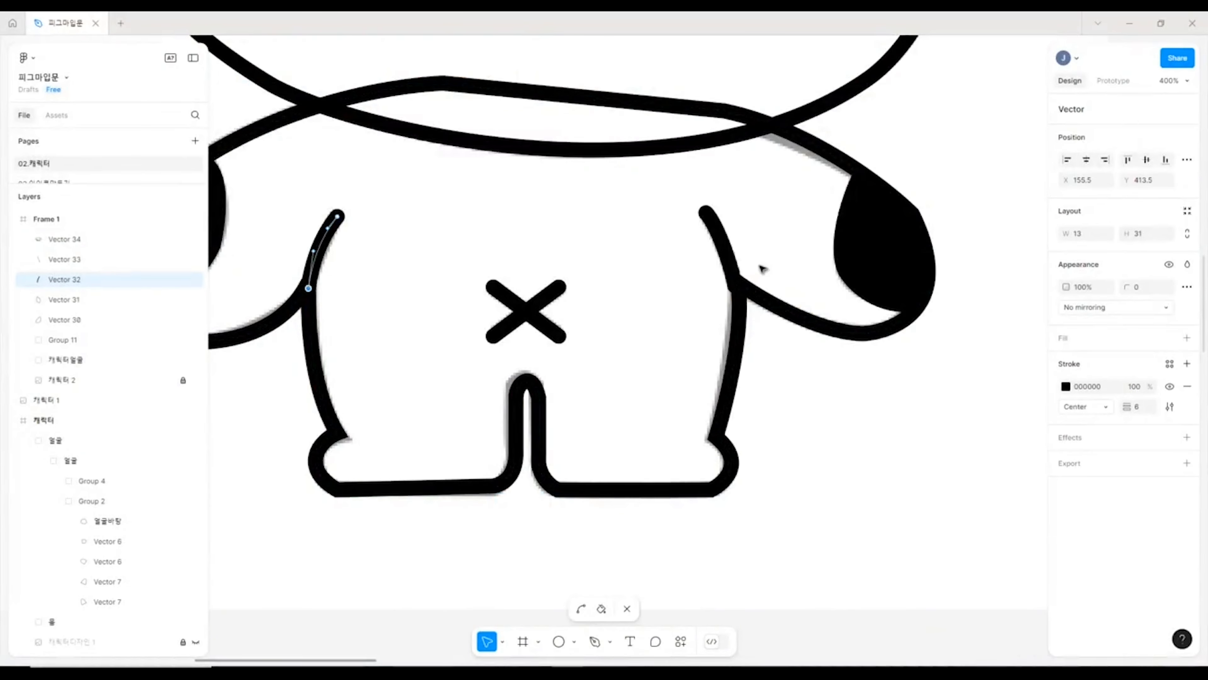
pyautogui.doubleClick(733, 254)
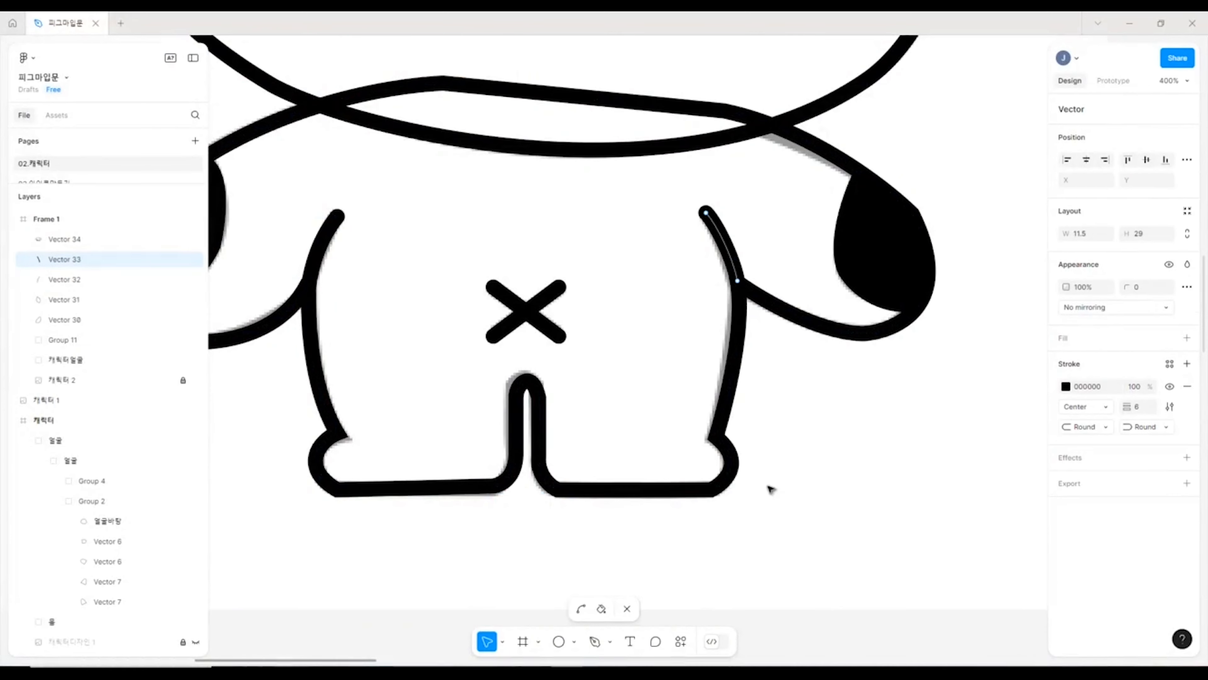
# - Set the body outline's stroke join to round
pyautogui.click(333, 420)
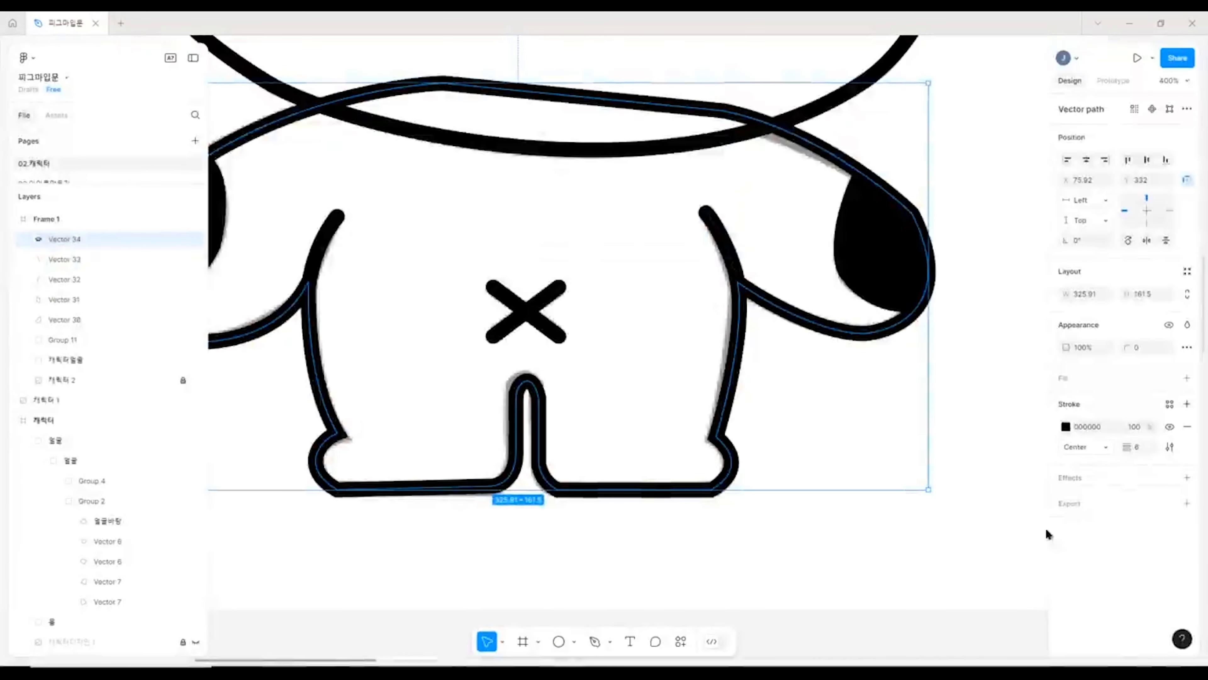
pyautogui.click(1170, 447)
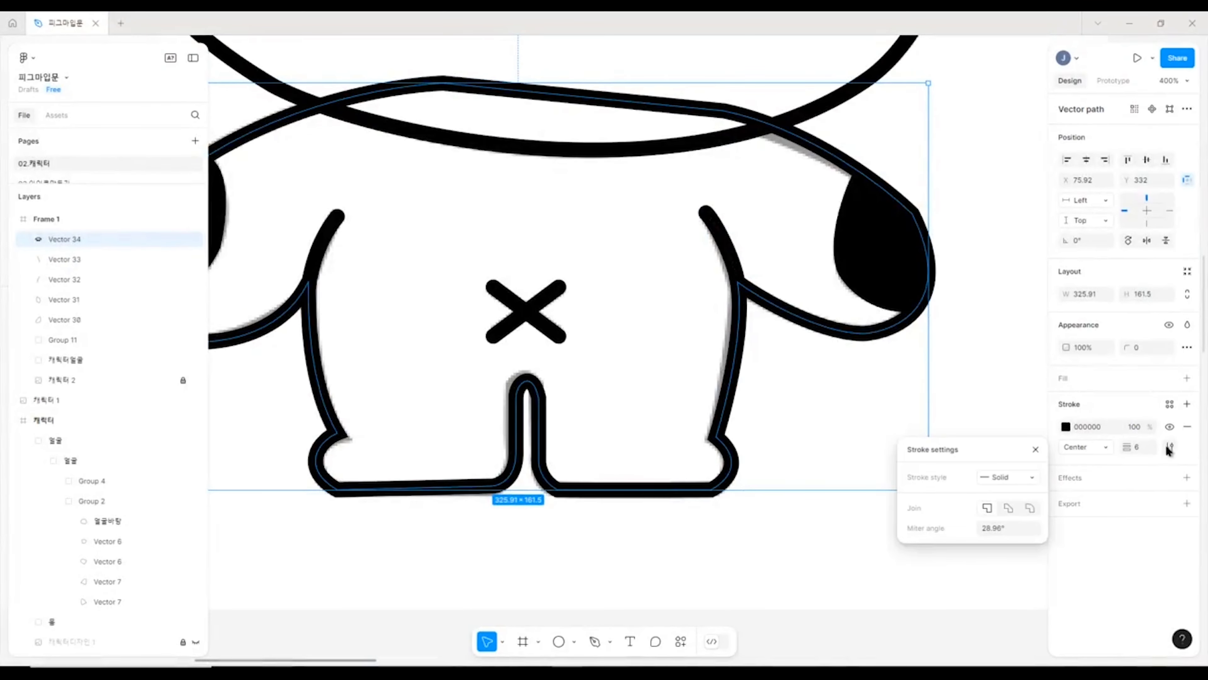
pyautogui.click(1030, 509)
pyautogui.click(1015, 201)
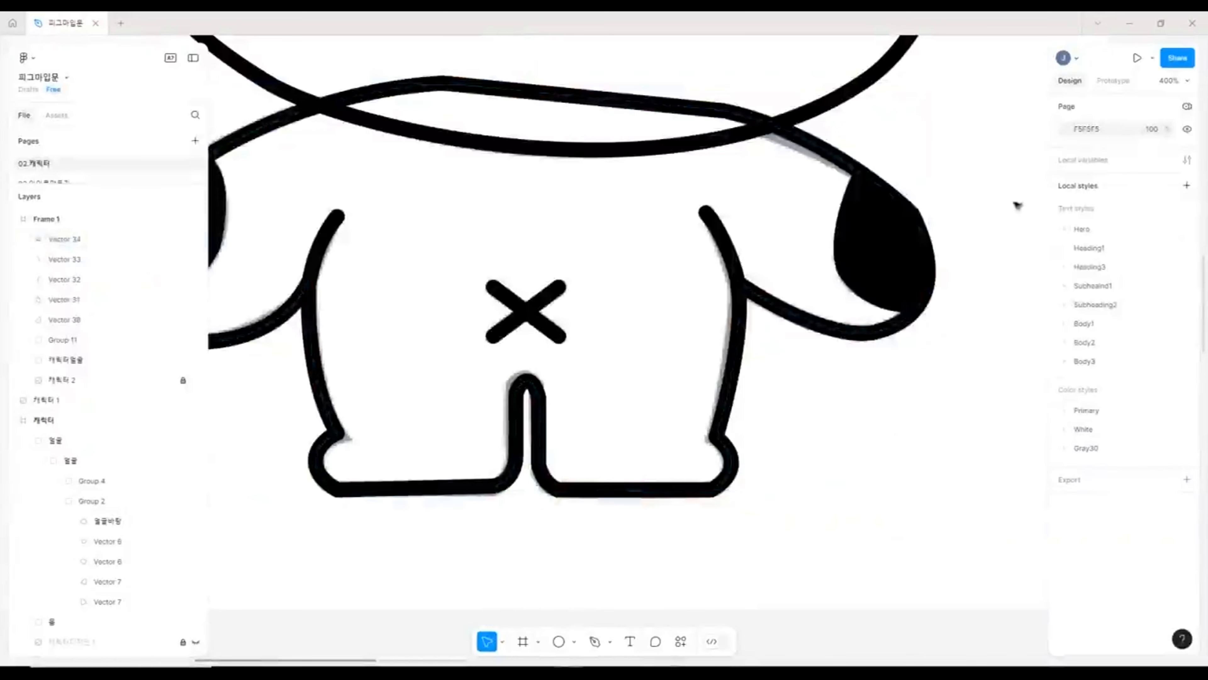
# - Bulge the body outline's right arm outward at the hand and extend the black patch there to fit the new curve
pyautogui.doubleClick(911, 212)
pyautogui.moveTo(957, 304); pyautogui.dragTo(974, 291)
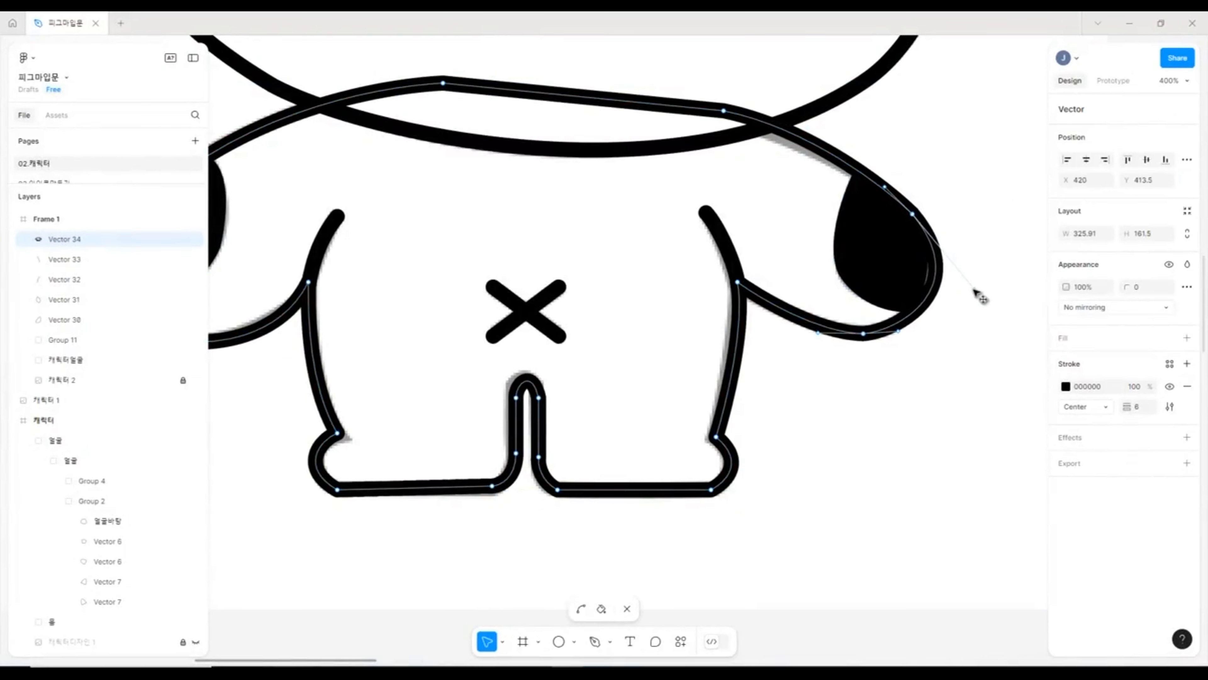
pyautogui.doubleClick(916, 267)
pyautogui.click(980, 238)
pyautogui.doubleClick(920, 228)
pyautogui.moveTo(919, 228); pyautogui.dragTo(926, 229)
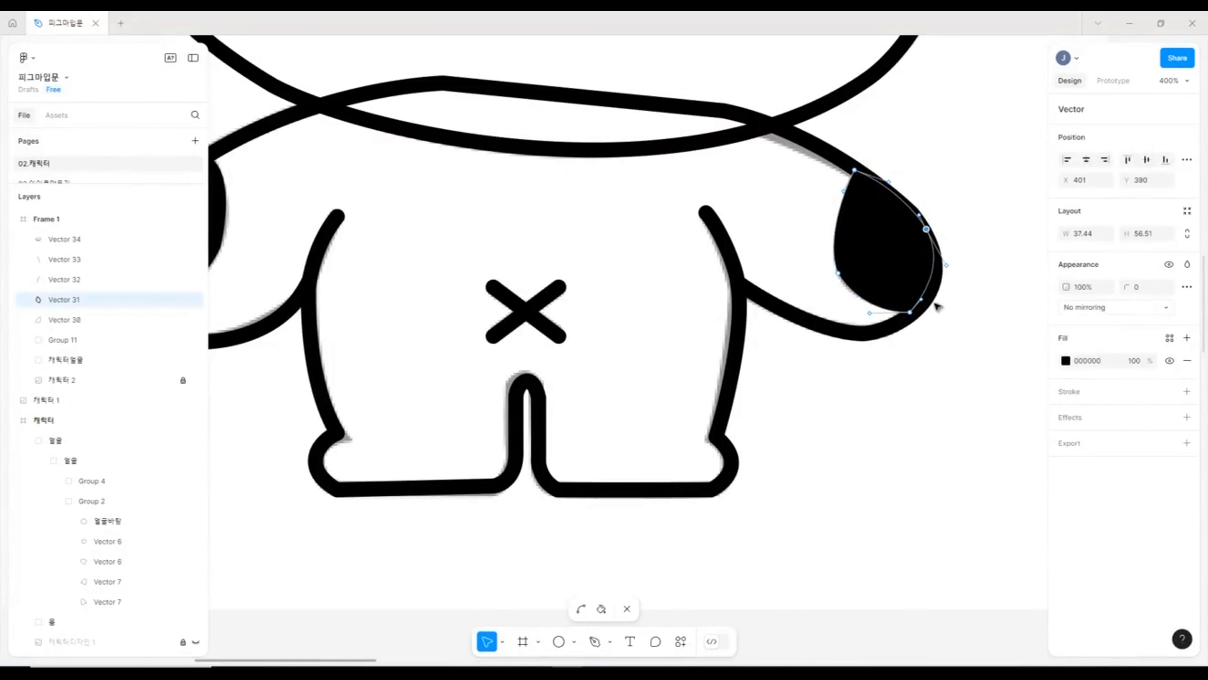
pyautogui.moveTo(910, 312); pyautogui.dragTo(916, 312)
pyautogui.click(971, 204)
# - Fill the body outline with FFFEFE and send it behind the other shapes
pyautogui.hotkey('ctrl', '-')
pyautogui.moveTo(970, 202); pyautogui.dragTo(898, 346)
pyautogui.press('Escape')
pyautogui.click(707, 404)
pyautogui.click(1187, 378)
pyautogui.click(1065, 401)
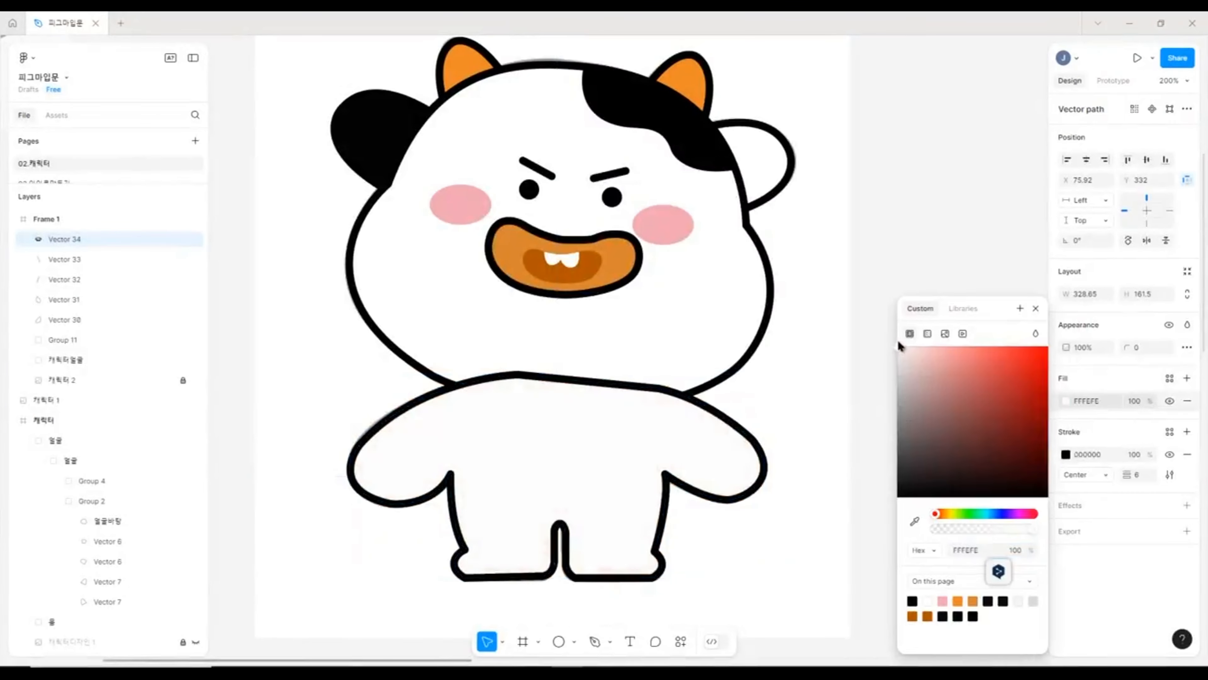
pyautogui.press('[')
# - Group the body outline, the X mark, both shoulder lines and both arm patches, and name the group 캐릭터몸
pyautogui.keyDown('shift'); pyautogui.click(559, 487); pyautogui.keyUp('shift')
pyautogui.keyDown('shift'); pyautogui.click(458, 454); pyautogui.keyUp('shift')
pyautogui.keyDown('shift'); pyautogui.click(651, 445); pyautogui.keyUp('shift')
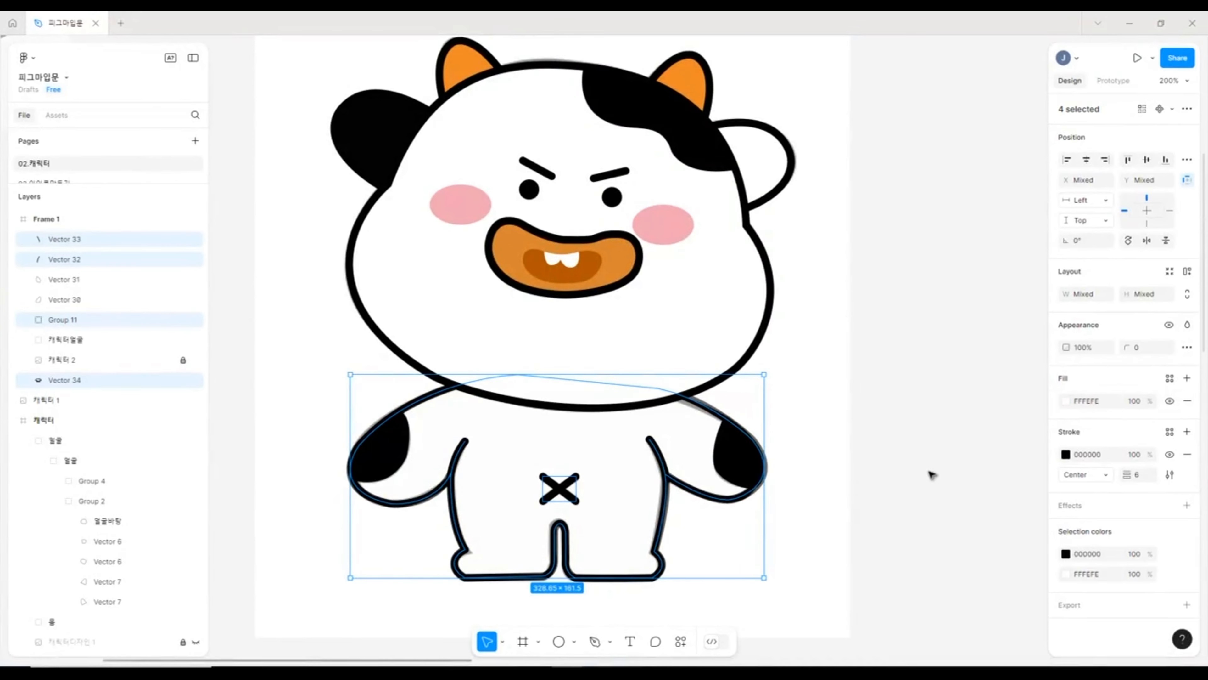
pyautogui.keyDown('shift'); pyautogui.click(733, 464); pyautogui.keyUp('shift')
pyautogui.keyDown('shift'); pyautogui.click(366, 457); pyautogui.keyUp('shift')
pyautogui.hotkey('ctrl', 'g')
pyautogui.doubleClick(55, 241)
pyautogui.write('캐릭터몸')
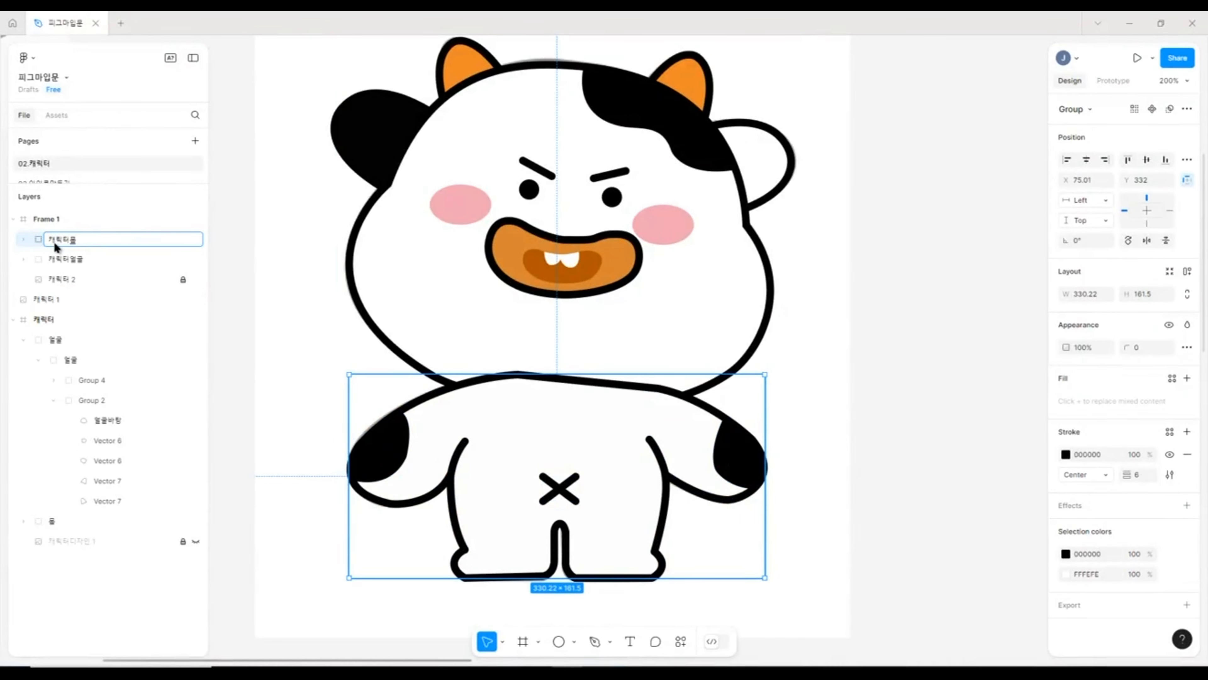
# - Place the 캐릭터얼굴 group above 캐릭터몸 and hide the 캐릭터 1 and 캐릭터 2 reference layers
pyautogui.moveTo(65, 260); pyautogui.dragTo(94, 231)
pyautogui.click(819, 495)
pyautogui.click(196, 240)
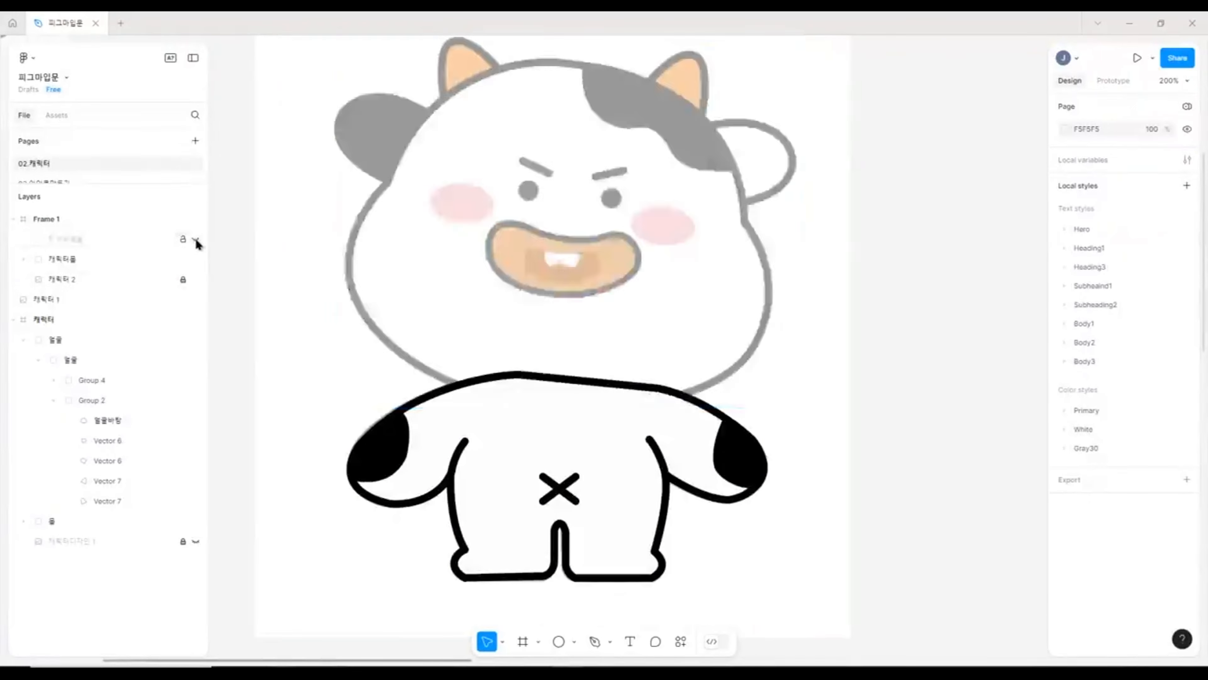
pyautogui.click(196, 241)
pyautogui.click(195, 299)
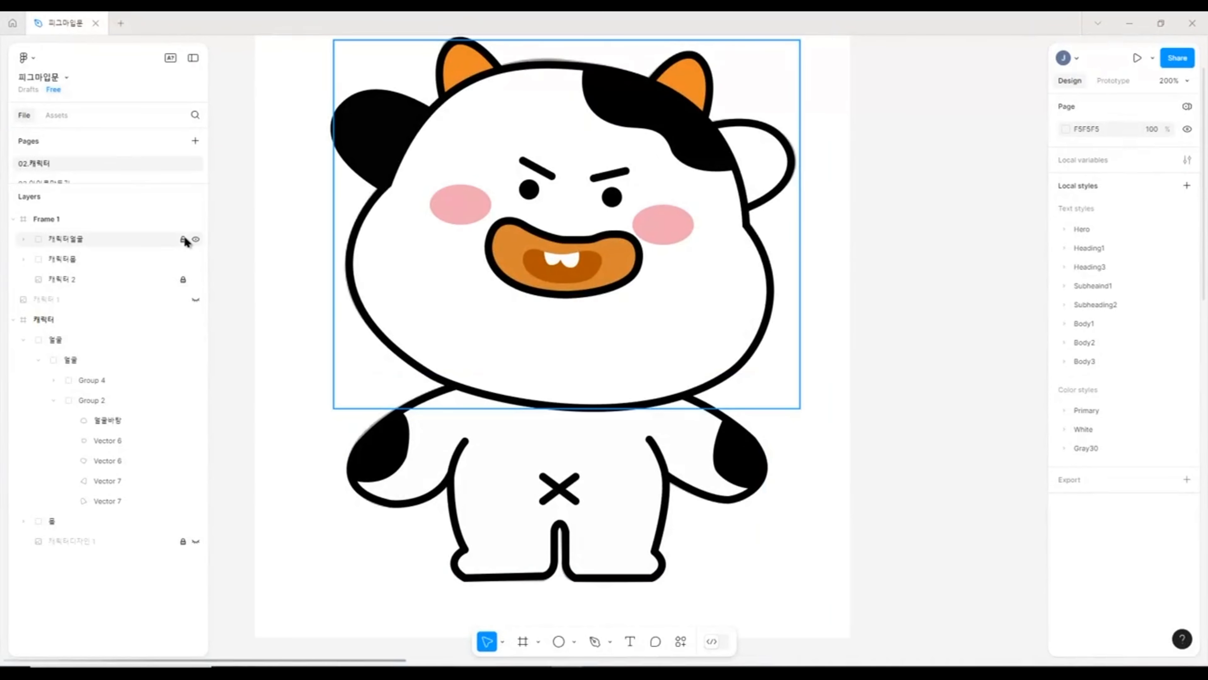
pyautogui.click(195, 279)
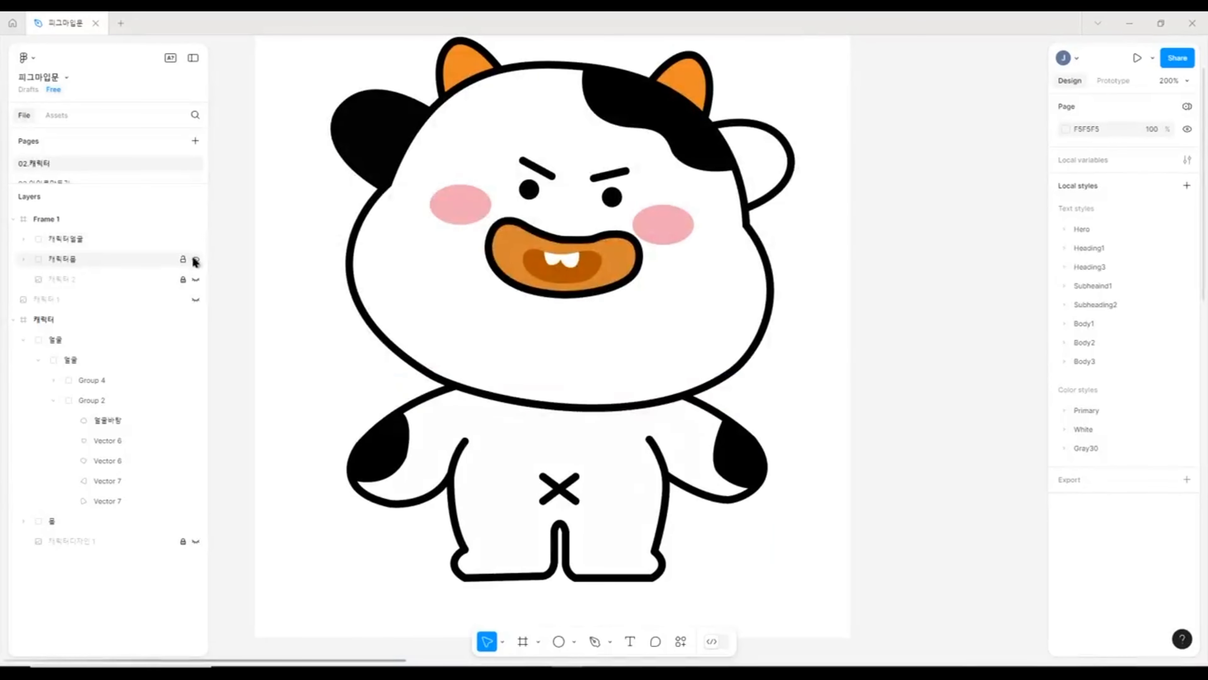
pyautogui.hotkey('shift', '0')
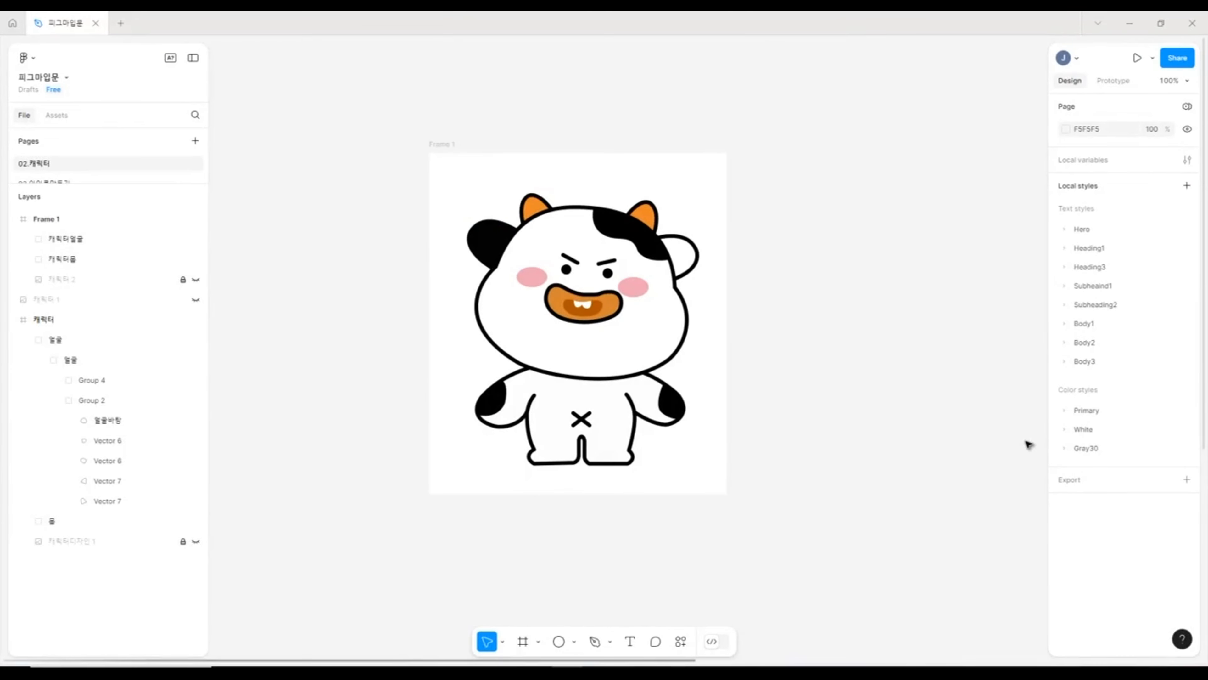
# - Open the mouth outline for point editing and adjust the curve at its upper right anchor
pyautogui.hotkey('ctrl', '=')
pyautogui.hotkey('ctrl', '=')
pyautogui.moveTo(569, 128); pyautogui.dragTo(505, 254)
pyautogui.doubleClick(516, 260)
pyautogui.doubleClick(517, 260)
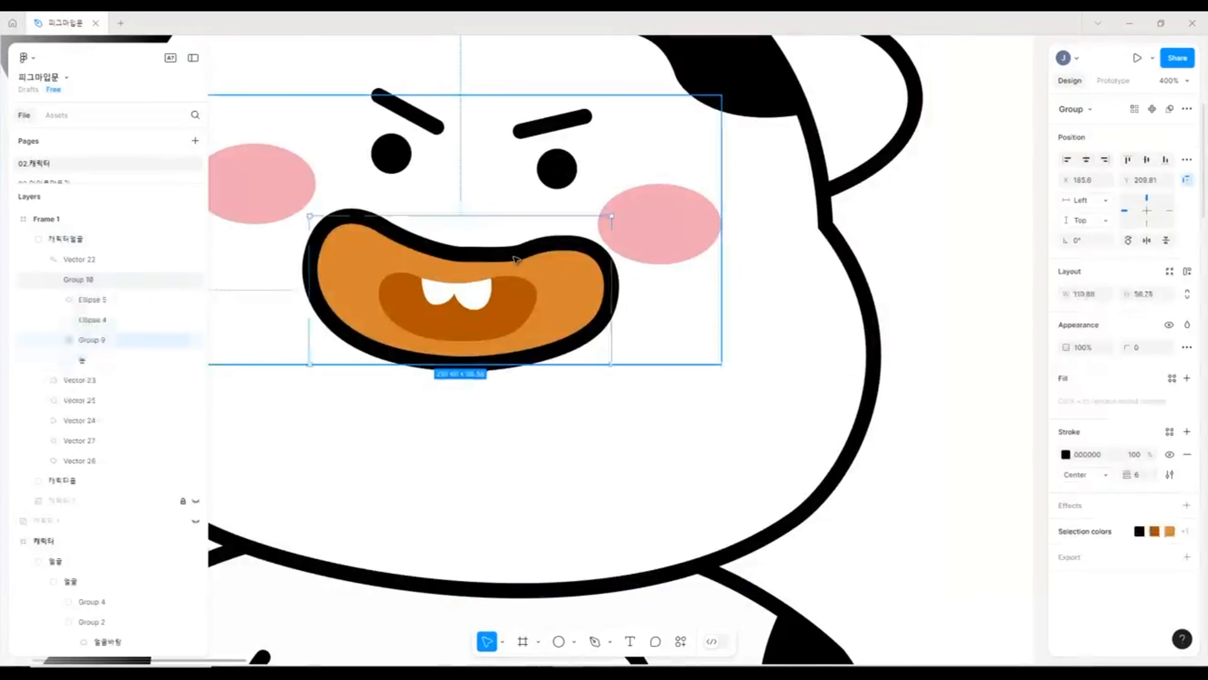
pyautogui.doubleClick(517, 260)
pyautogui.click(568, 244)
pyautogui.moveTo(624, 244); pyautogui.dragTo(432, 254)
# - Smooth out the bend in the mouth outline's upper edge between its middle and right corner
pyautogui.doubleClick(462, 256)
pyautogui.doubleClick(463, 255)
pyautogui.click(462, 254)
pyautogui.moveTo(525, 250)
pyautogui.mouseDown()
pyautogui.moveTo(628, 248)
pyautogui.moveTo(524, 254)
pyautogui.mouseUp()
pyautogui.doubleClick(524, 254)
pyautogui.doubleClick(525, 254)
pyautogui.rightClick(525, 254)
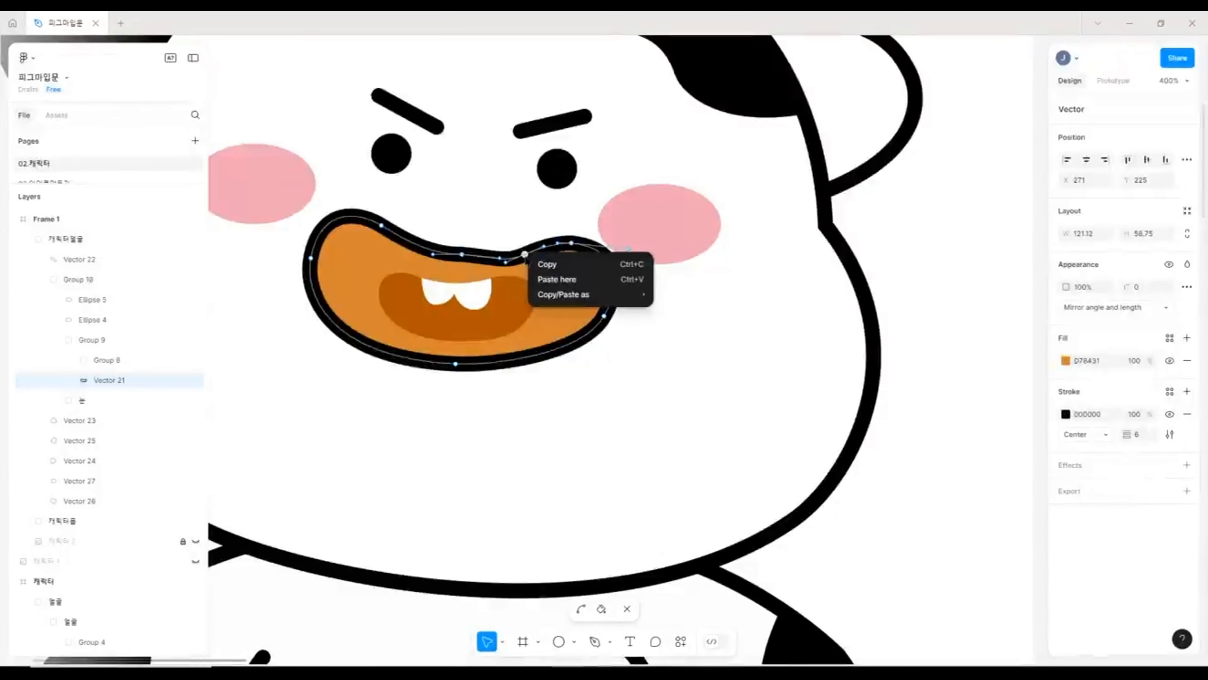
pyautogui.doubleClick(525, 254)
pyautogui.doubleClick(527, 258)
pyautogui.press('Escape')
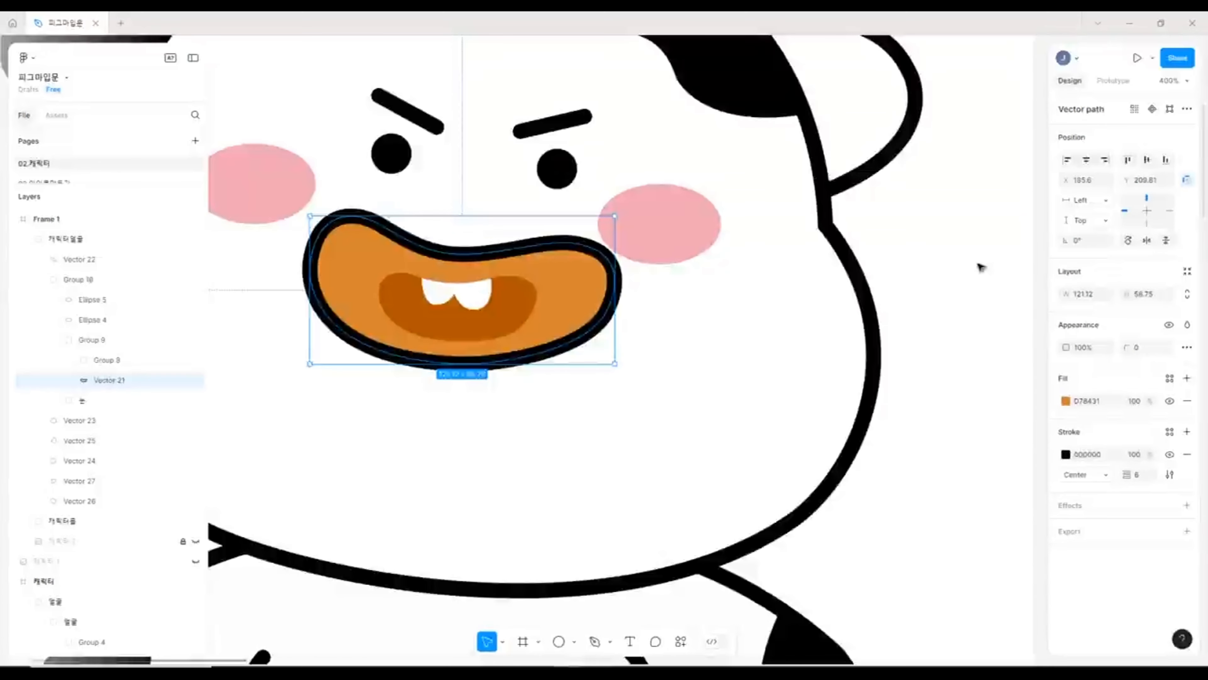
pyautogui.hotkey('shift', '0')
pyautogui.press('Escape')
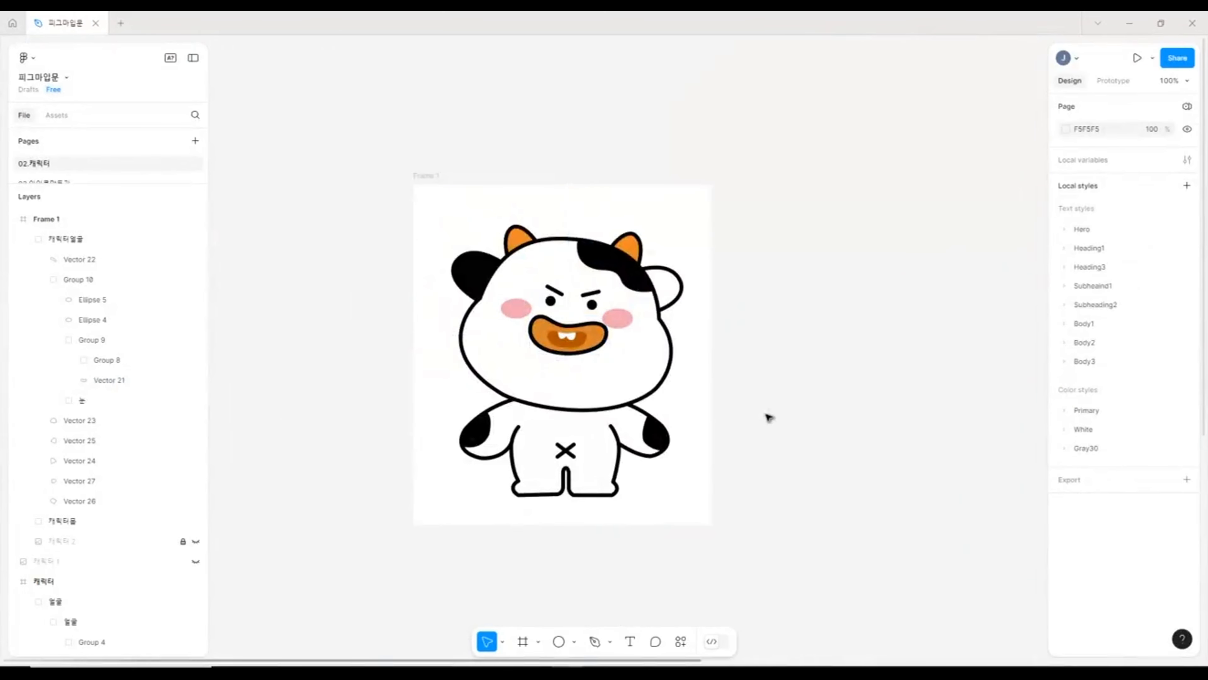